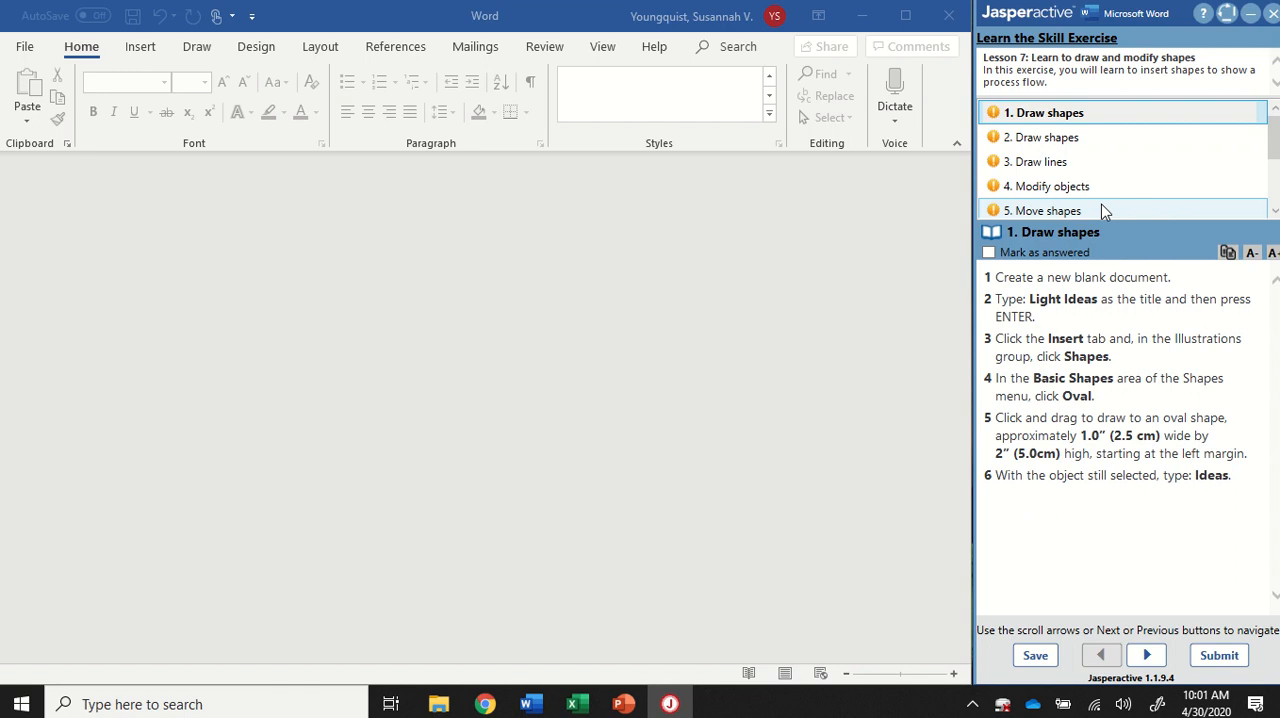
Step: Create a new blank document, enter the title "Light Ideas" and start a new line below it
scroll(1075, 135, "down", 3)
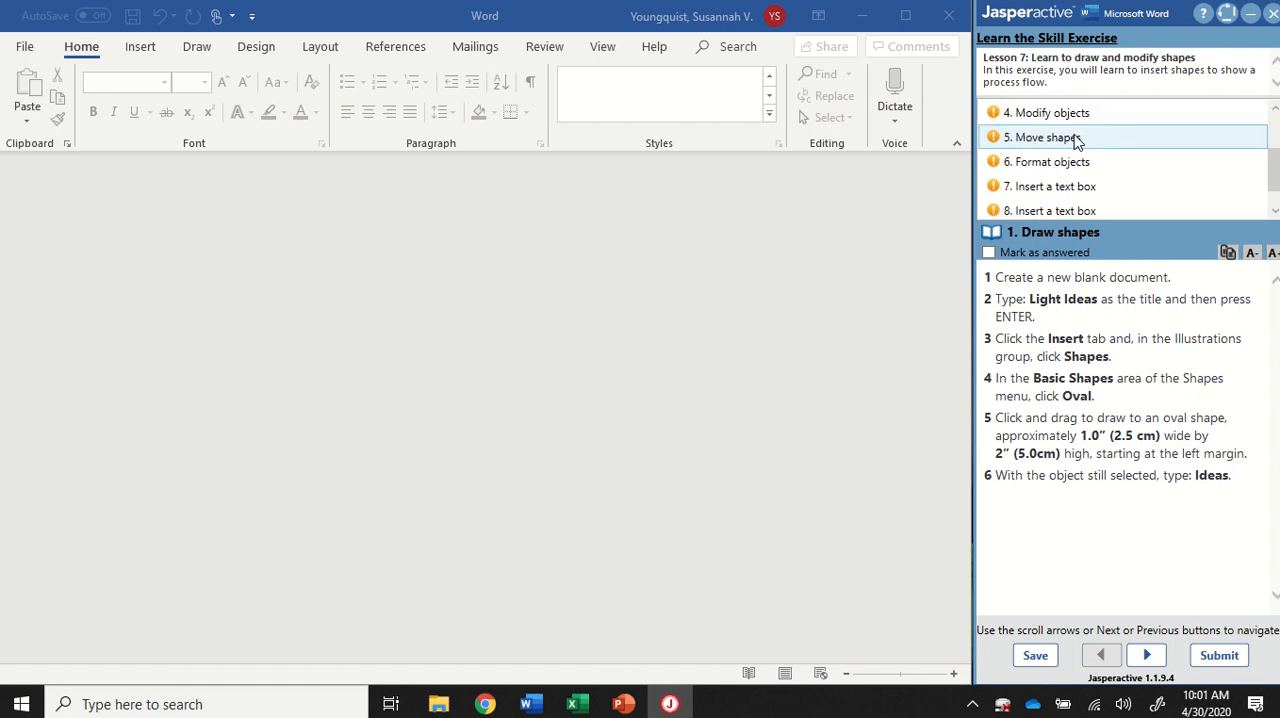
scroll(1084, 168, "up", 3)
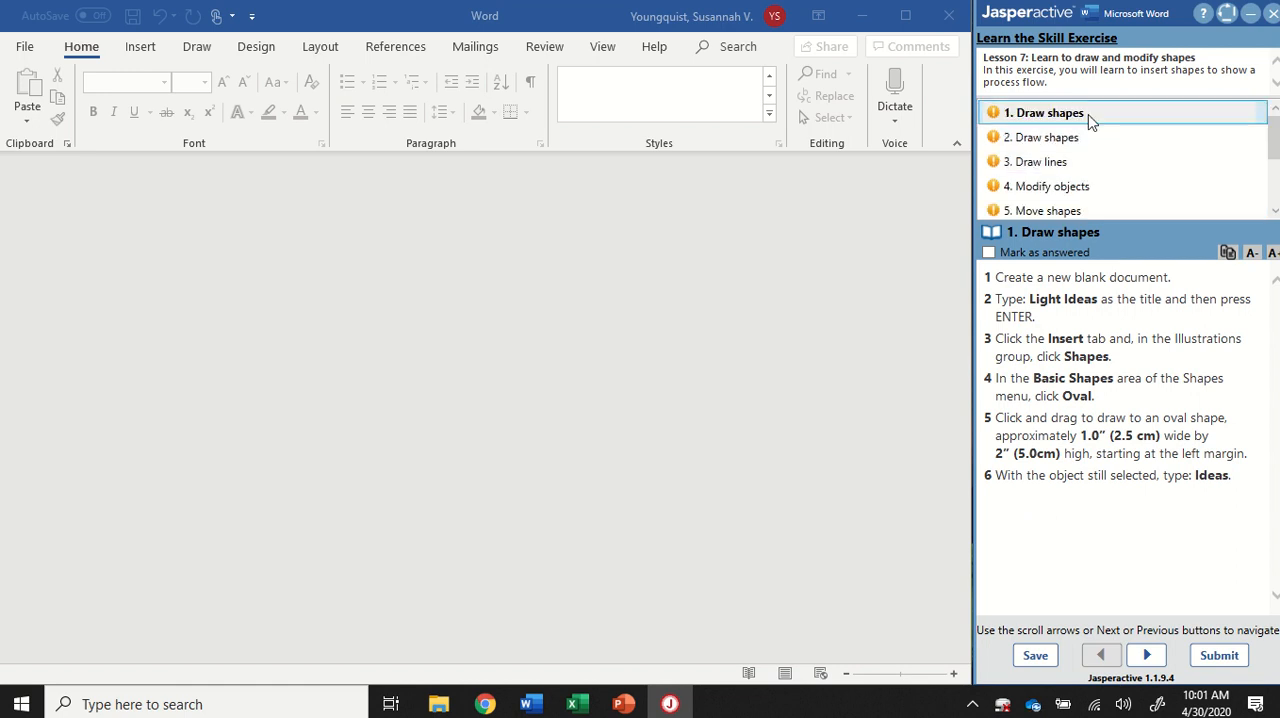
scroll(1097, 195, "down", 1)
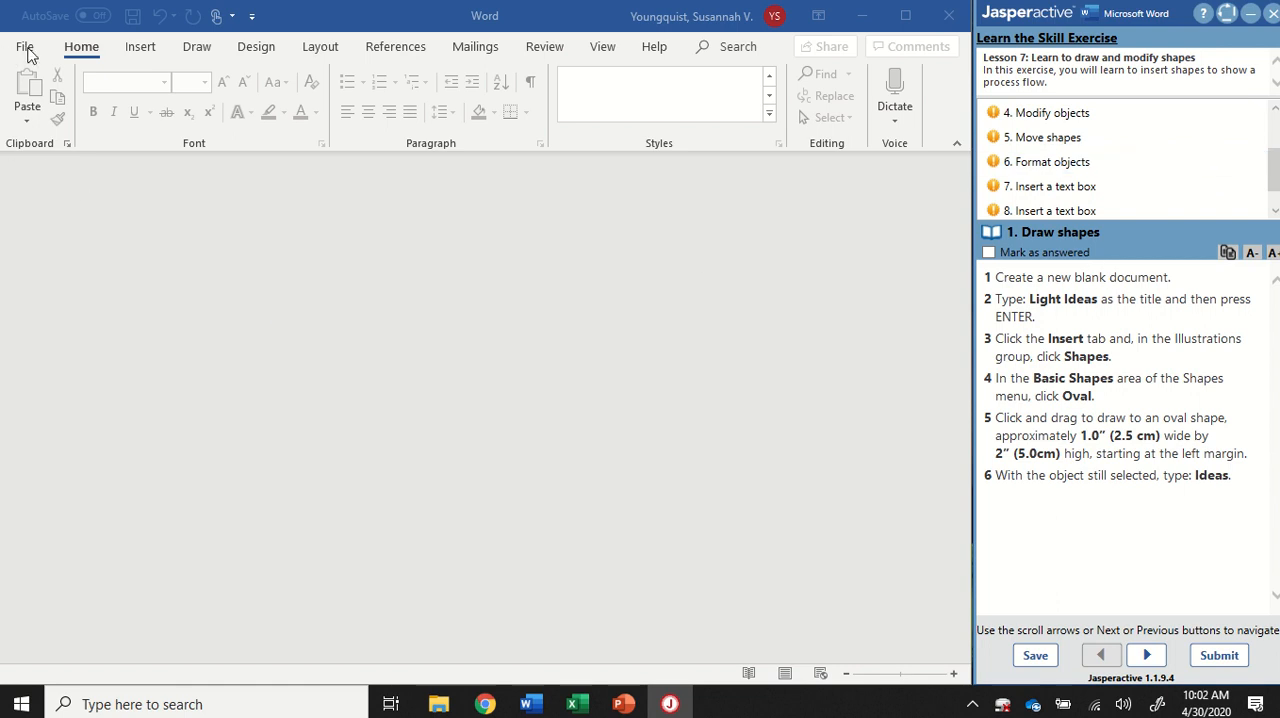
left_click(470, 320)
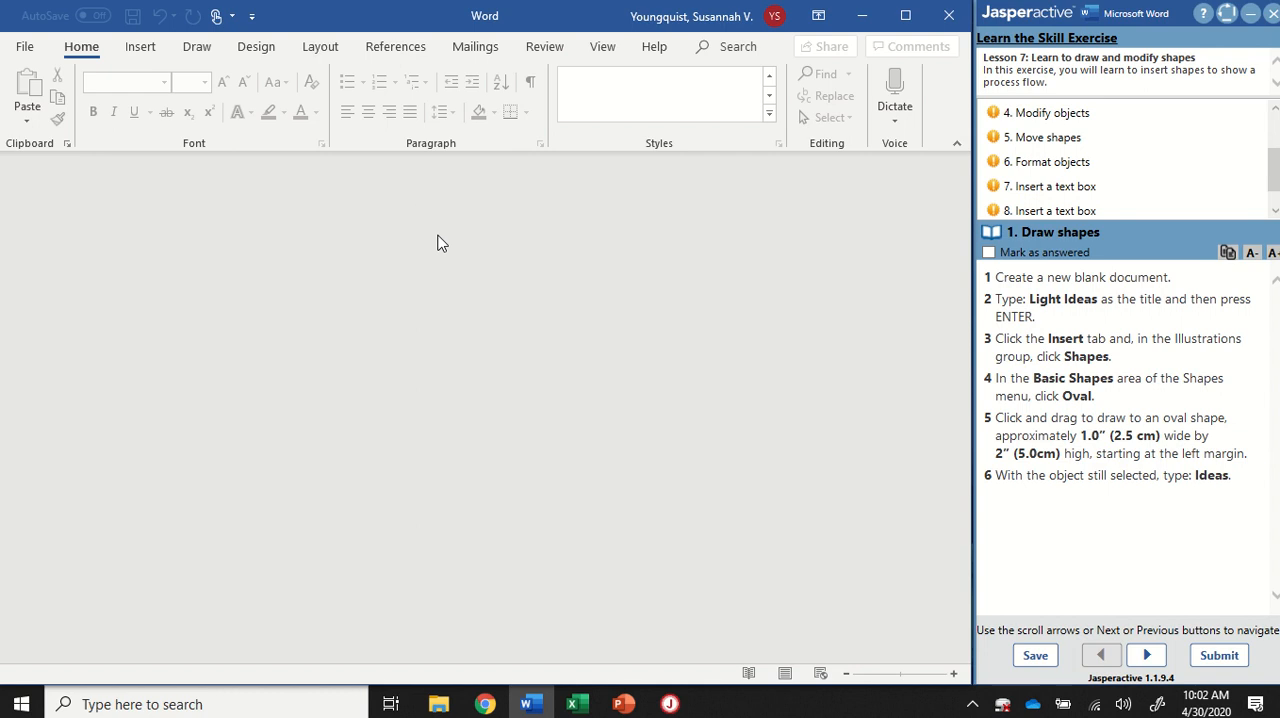
key("ctrl+n")
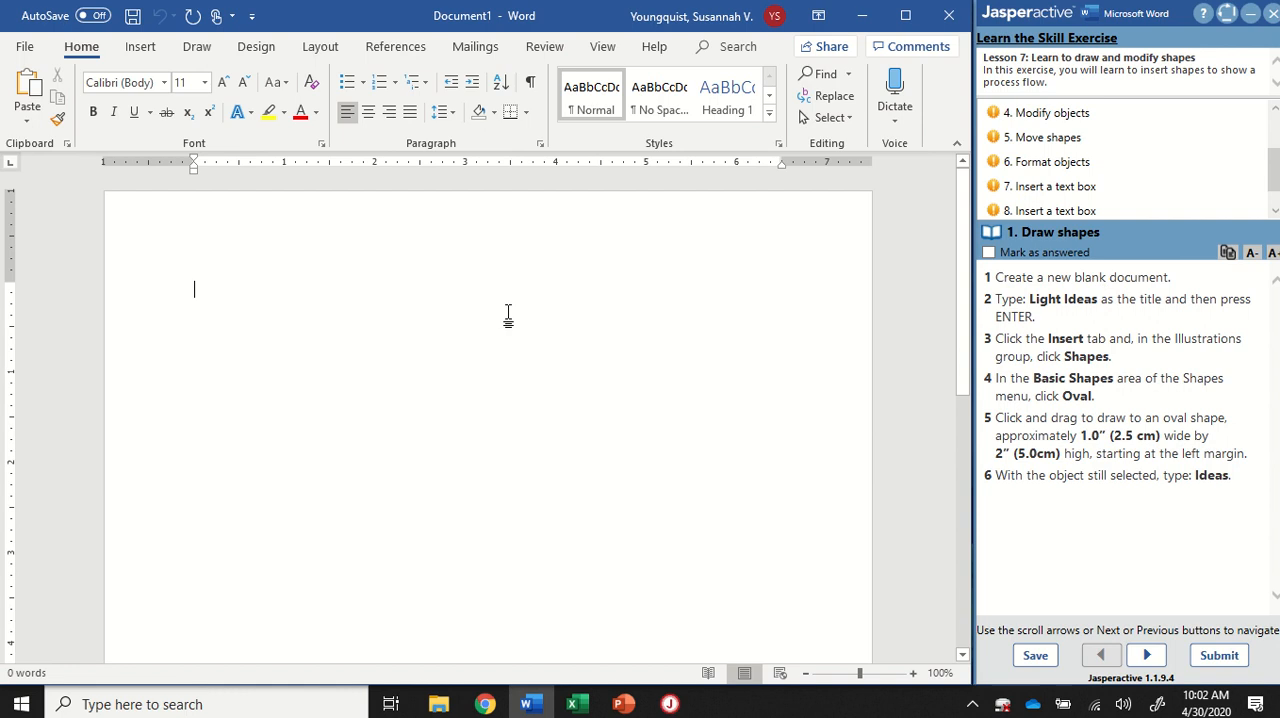
type("Light Id")
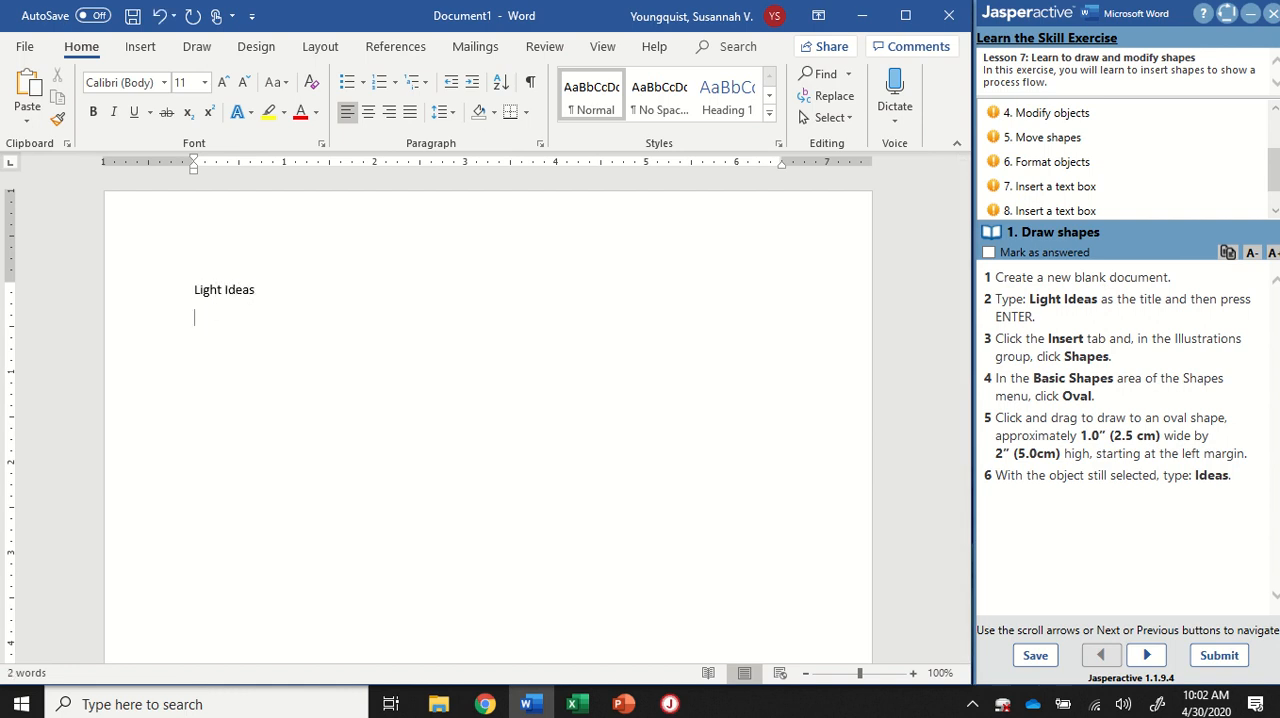
type("eas")
key("Return")
Step: Draw an upright oval about 1 inch wide and 2 inches high below the title, starting at the left margin
left_click(126, 49)
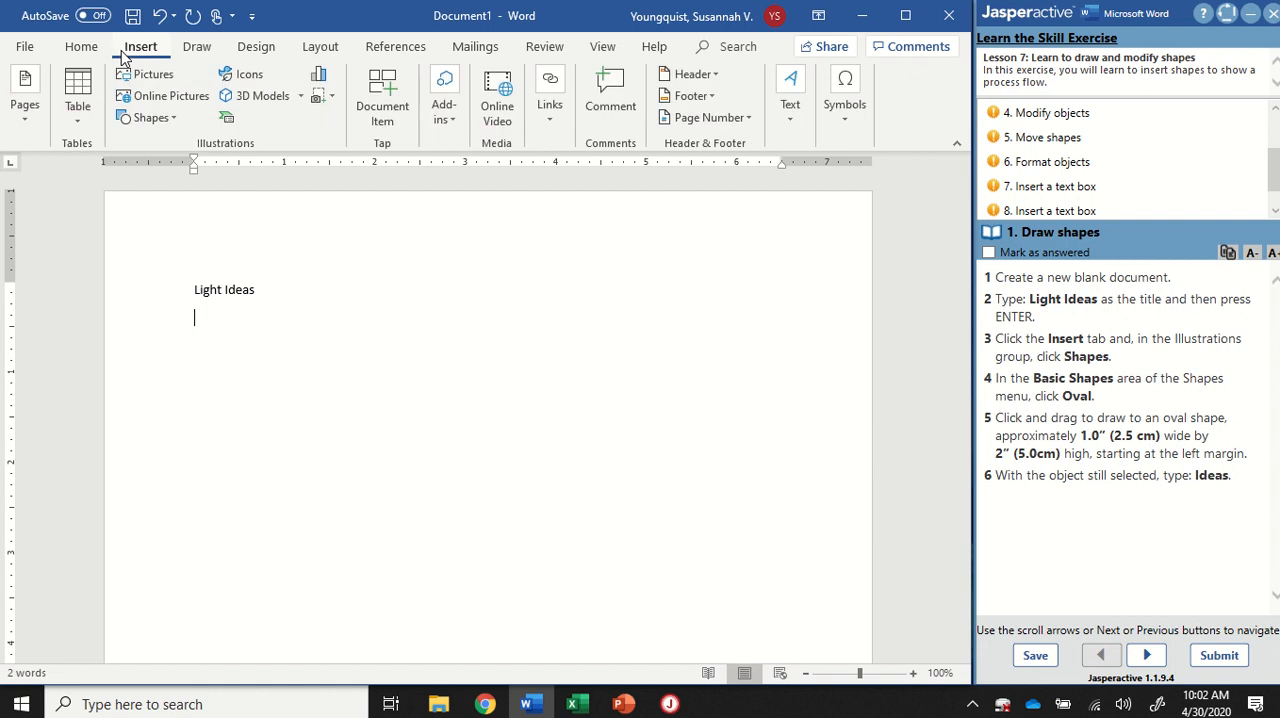
left_click(174, 120)
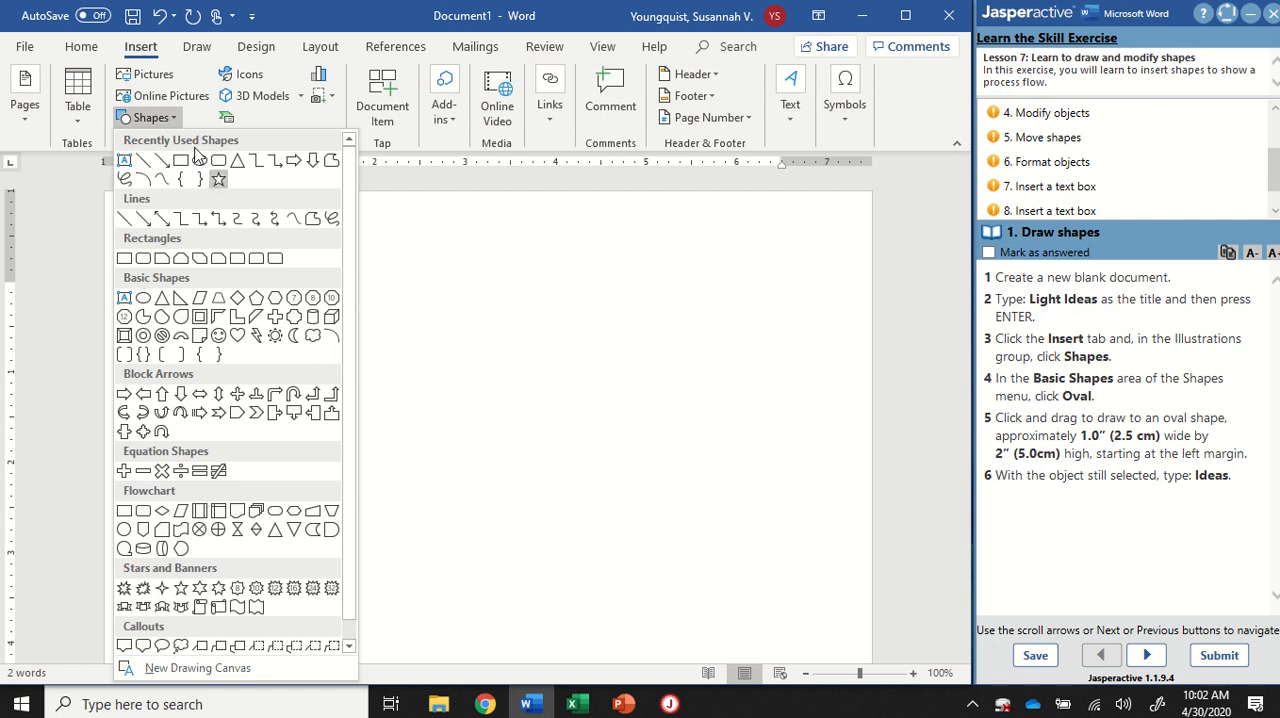
key("ctrl")
key("ctrl")
key("ctrl")
scroll(193, 481, "down", 1)
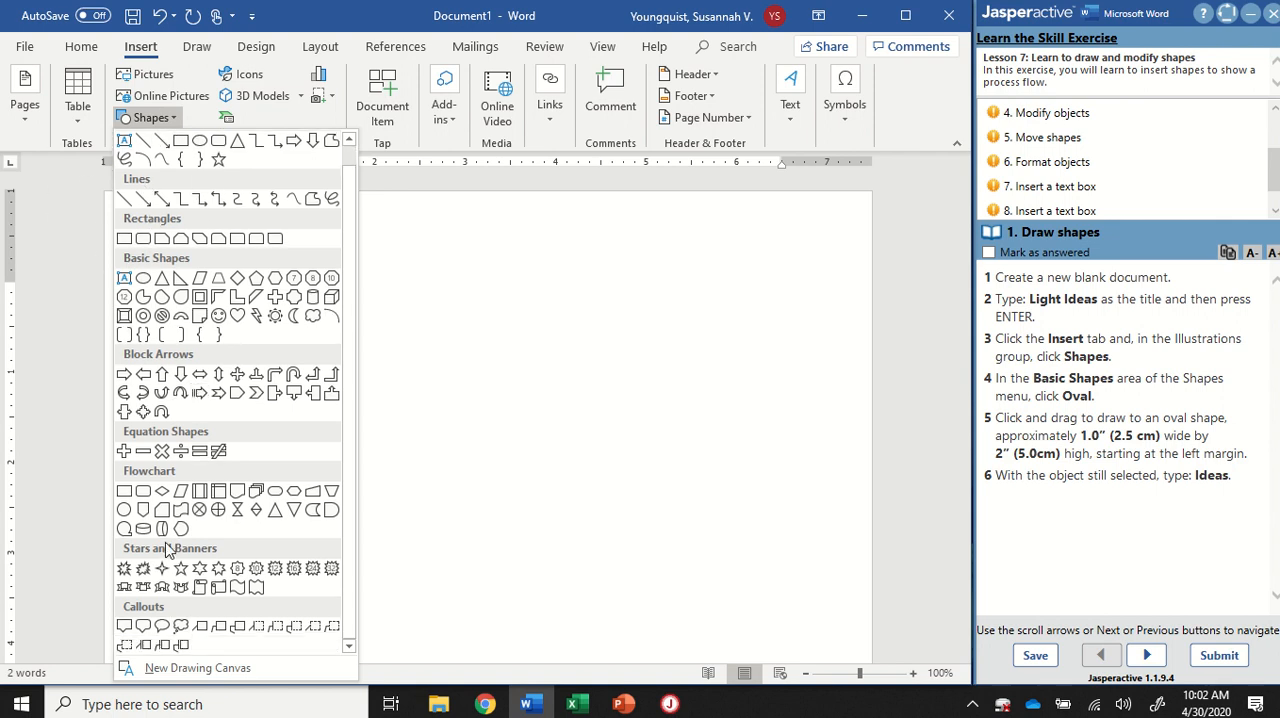
scroll(163, 554, "up", 1)
scroll(145, 588, "down", 1)
scroll(163, 340, "up", 1)
key("ctrl")
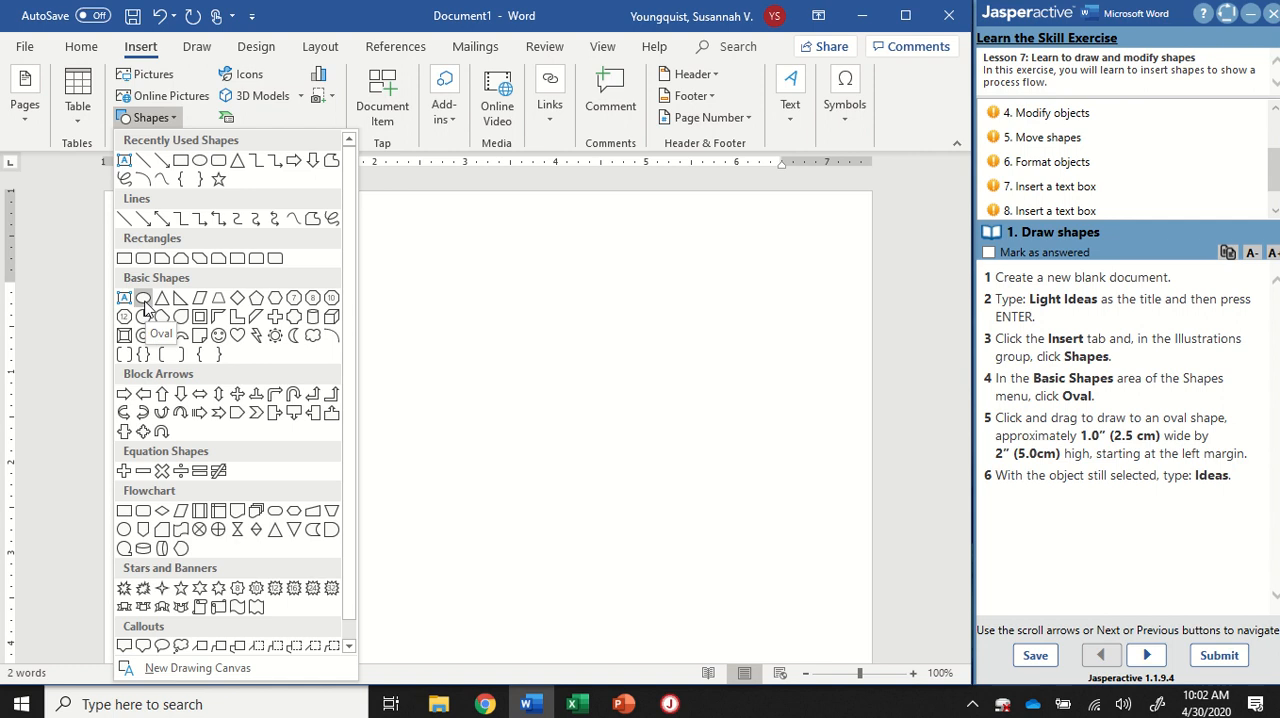
left_click(143, 300)
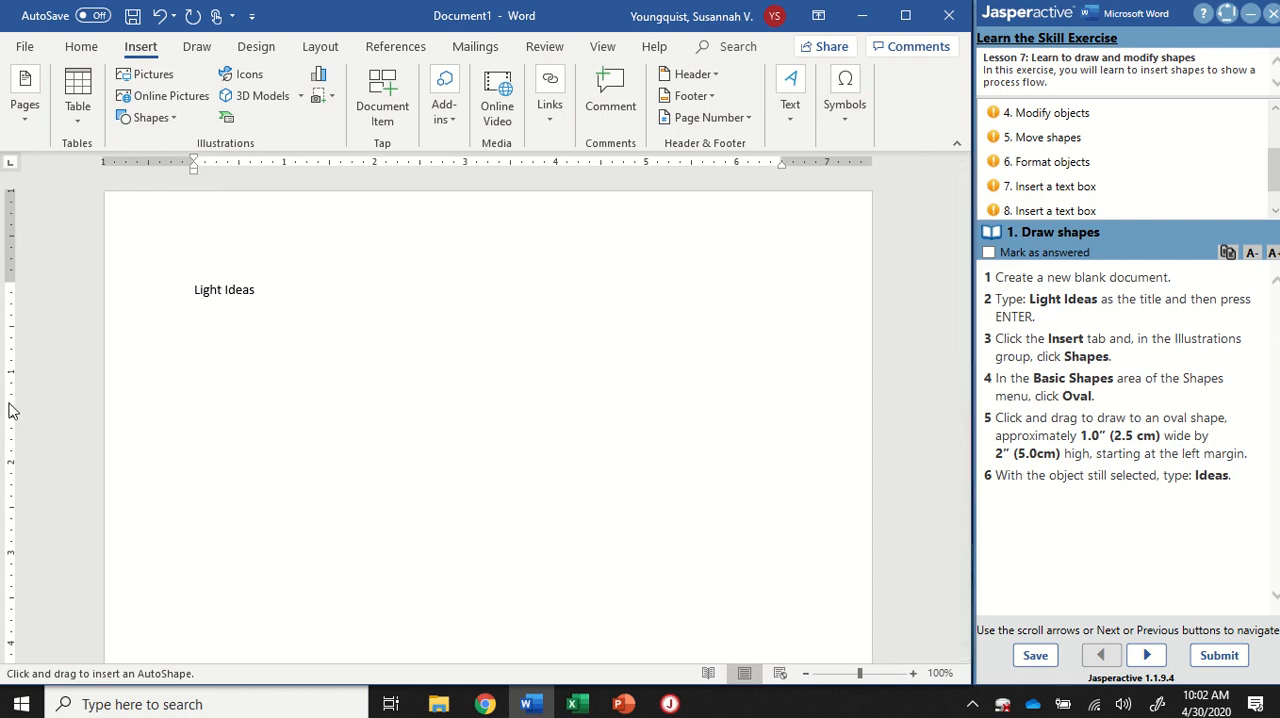
left_click(604, 48)
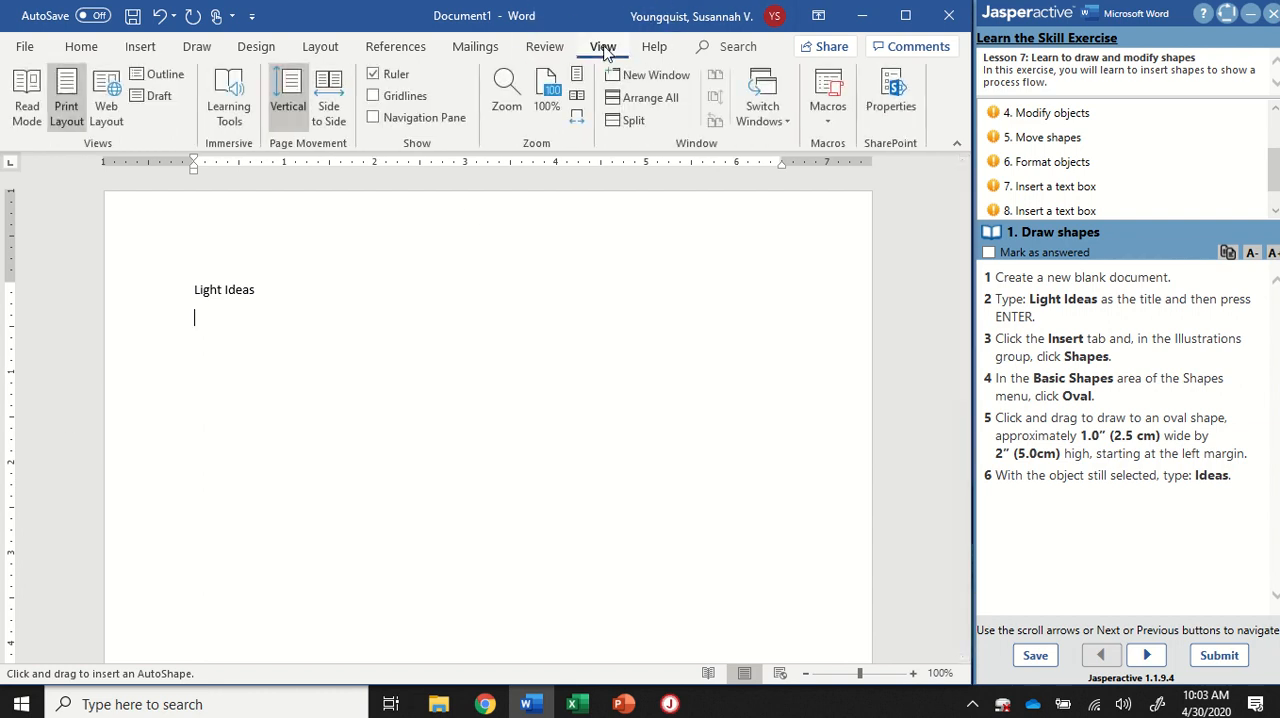
left_click(416, 151)
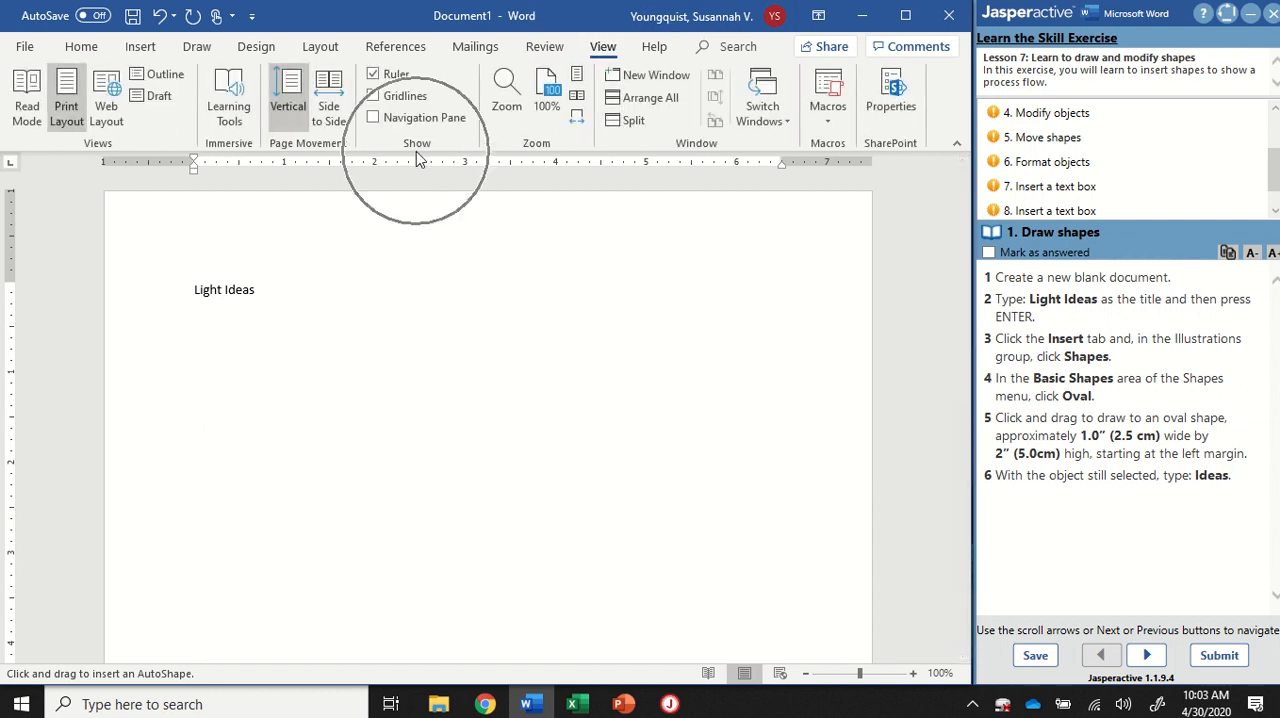
left_click(375, 78)
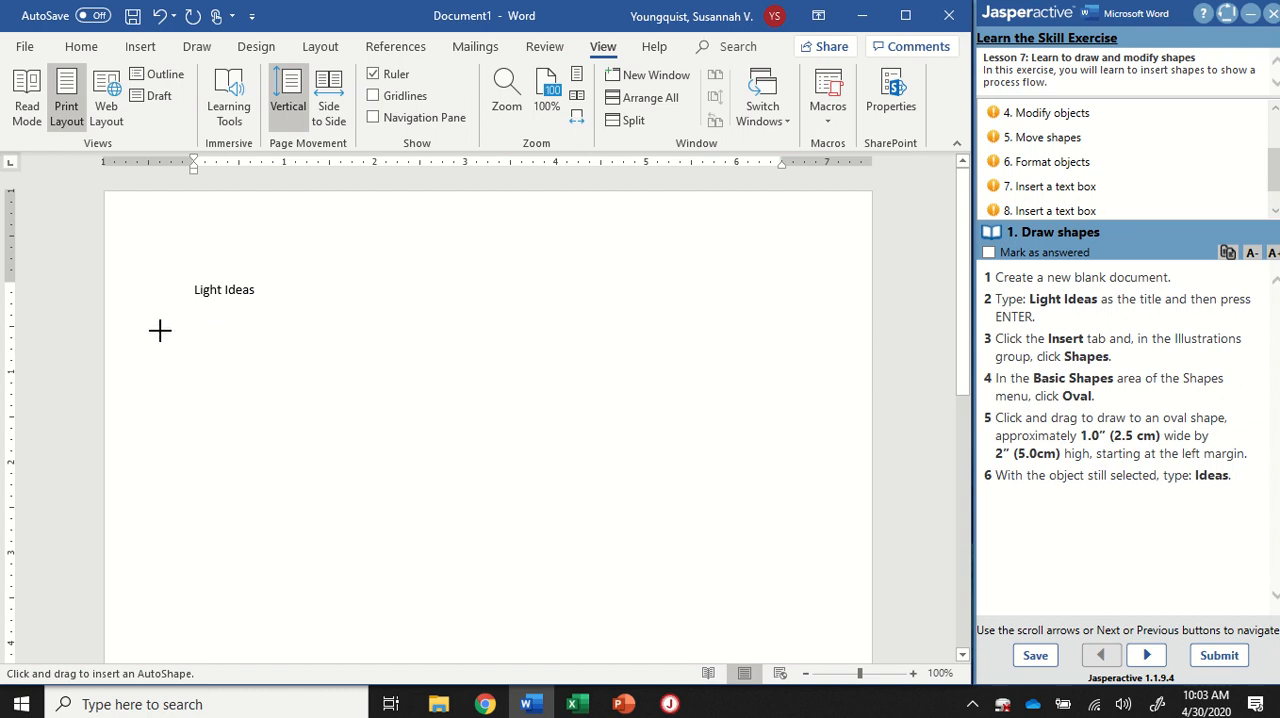
key("ctrl")
key("ctrl")
left_click_drag(193, 325, 281, 325)
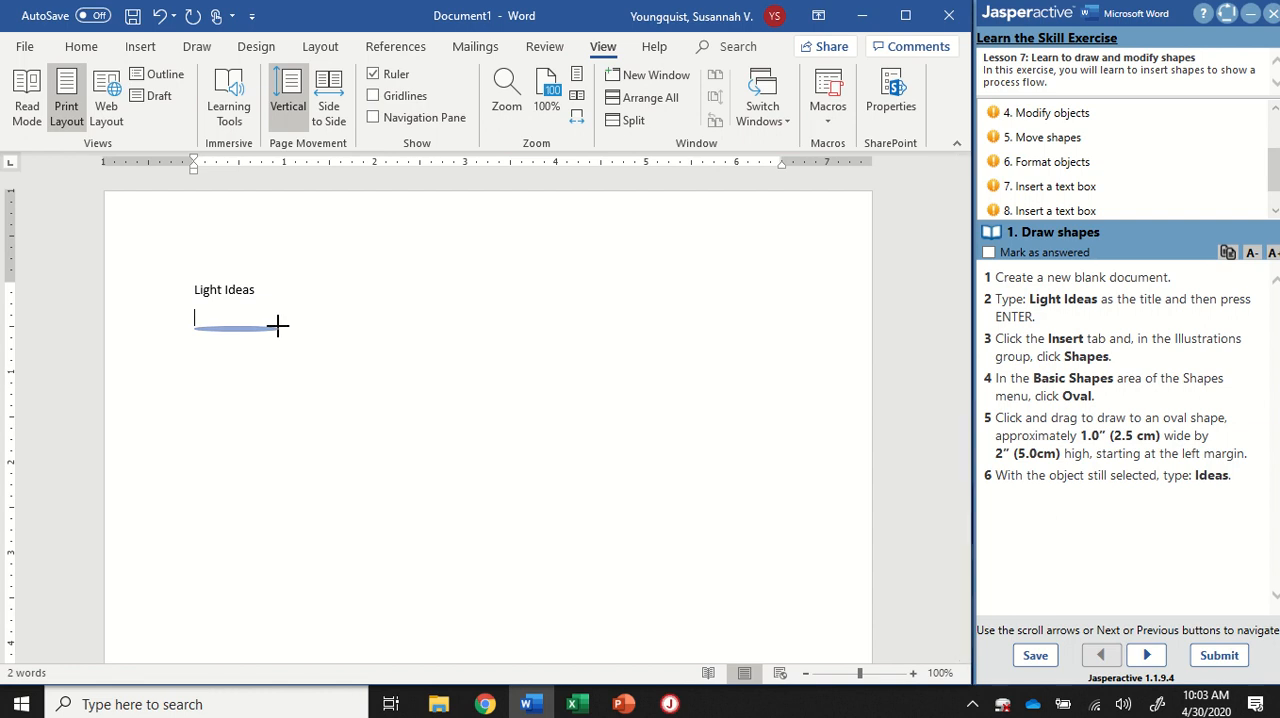
left_click_drag(277, 324, 283, 512)
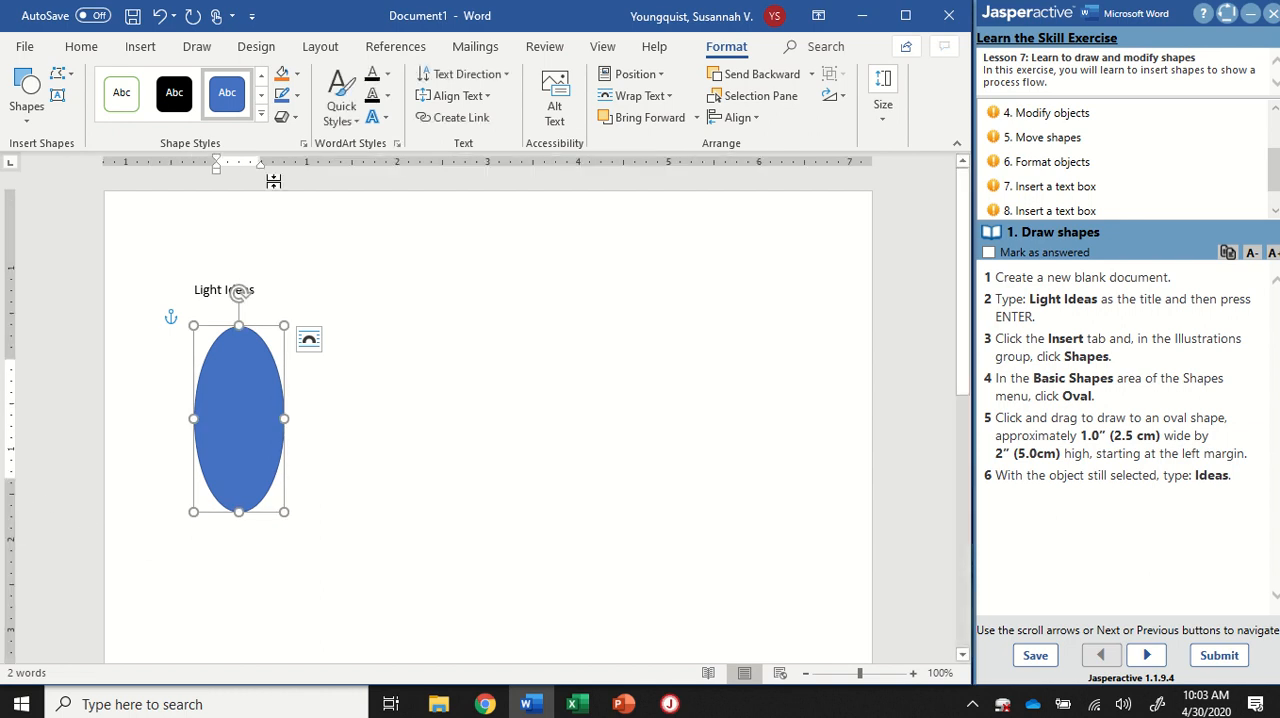
Step: Widen the oval slightly to about 1.15 inches, keeping its edge on the left margin
left_click(300, 345)
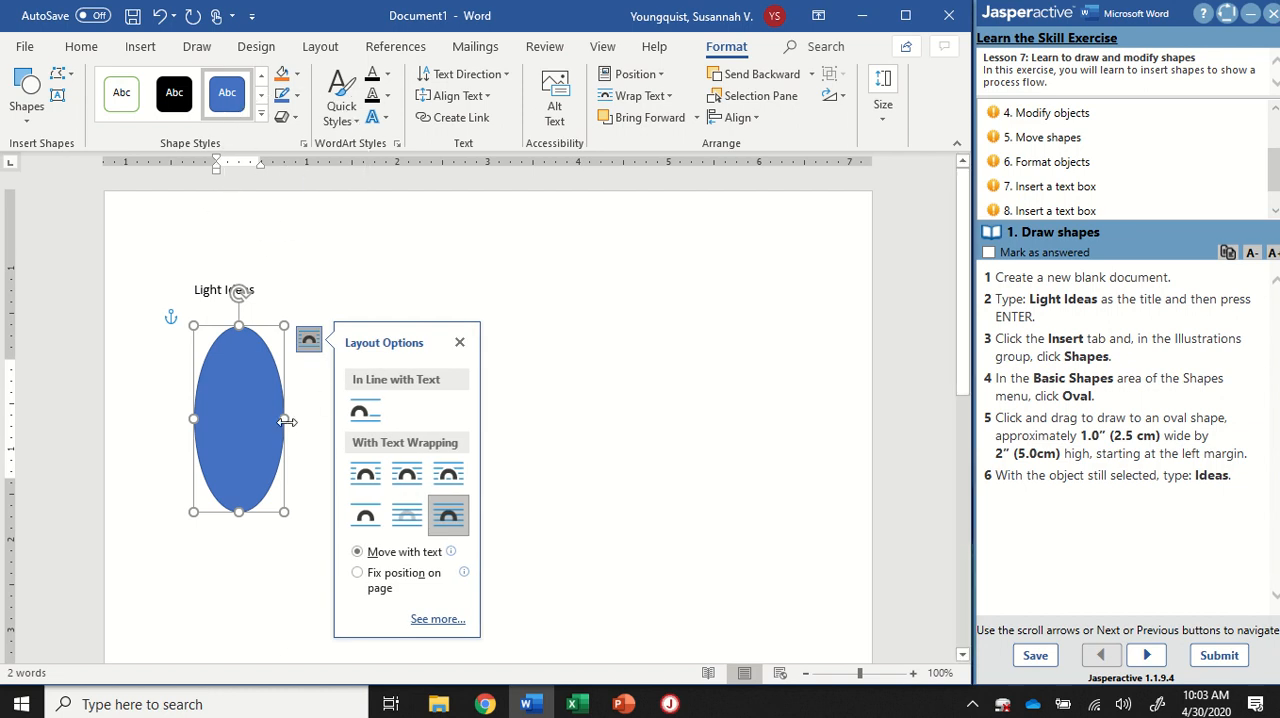
left_click_drag(285, 419, 300, 420)
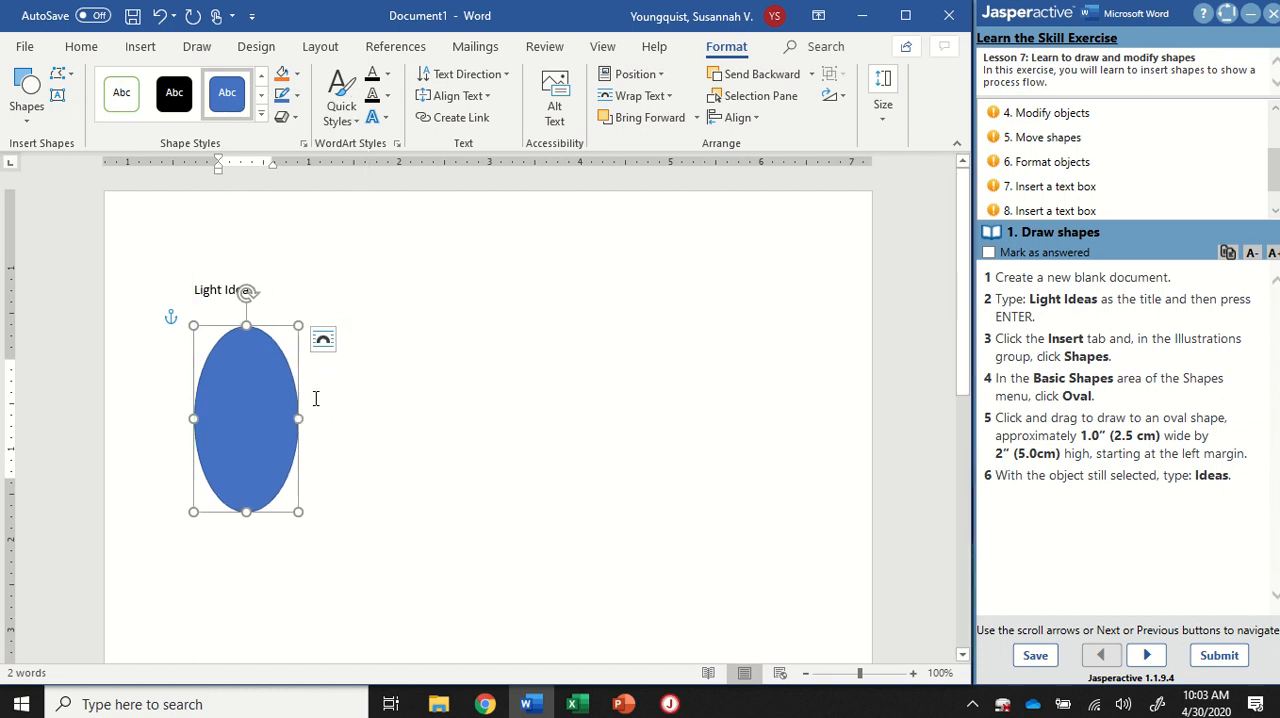
scroll(281, 386, "down", 2)
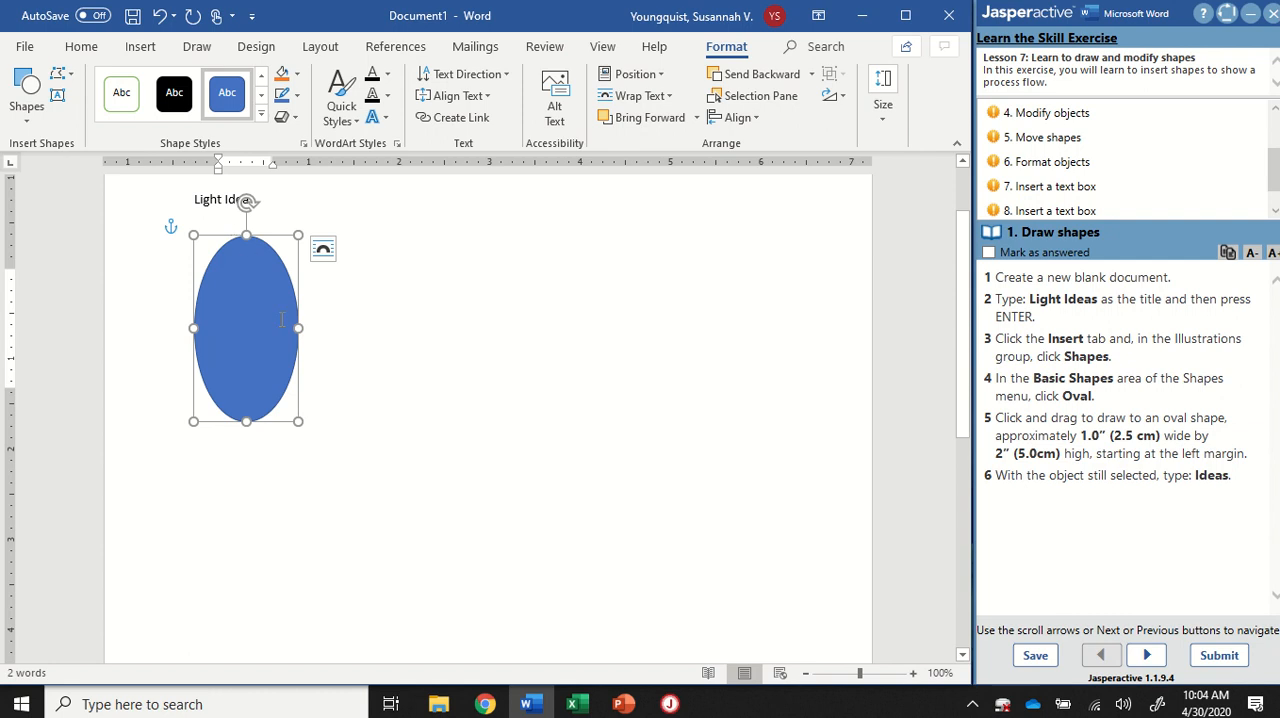
Step: Mark exercise task 1 as answered and open task 2, Draw shapes
left_click(989, 253)
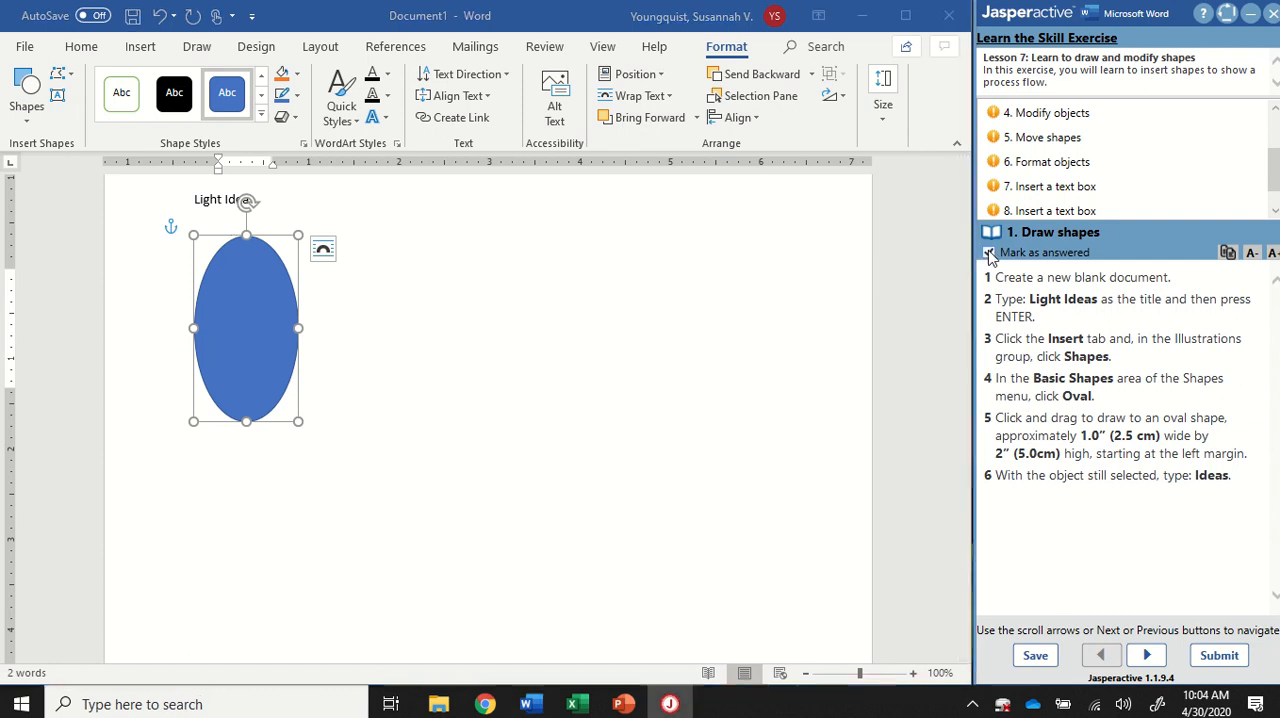
scroll(1048, 137, "up", 3)
left_click(1048, 137)
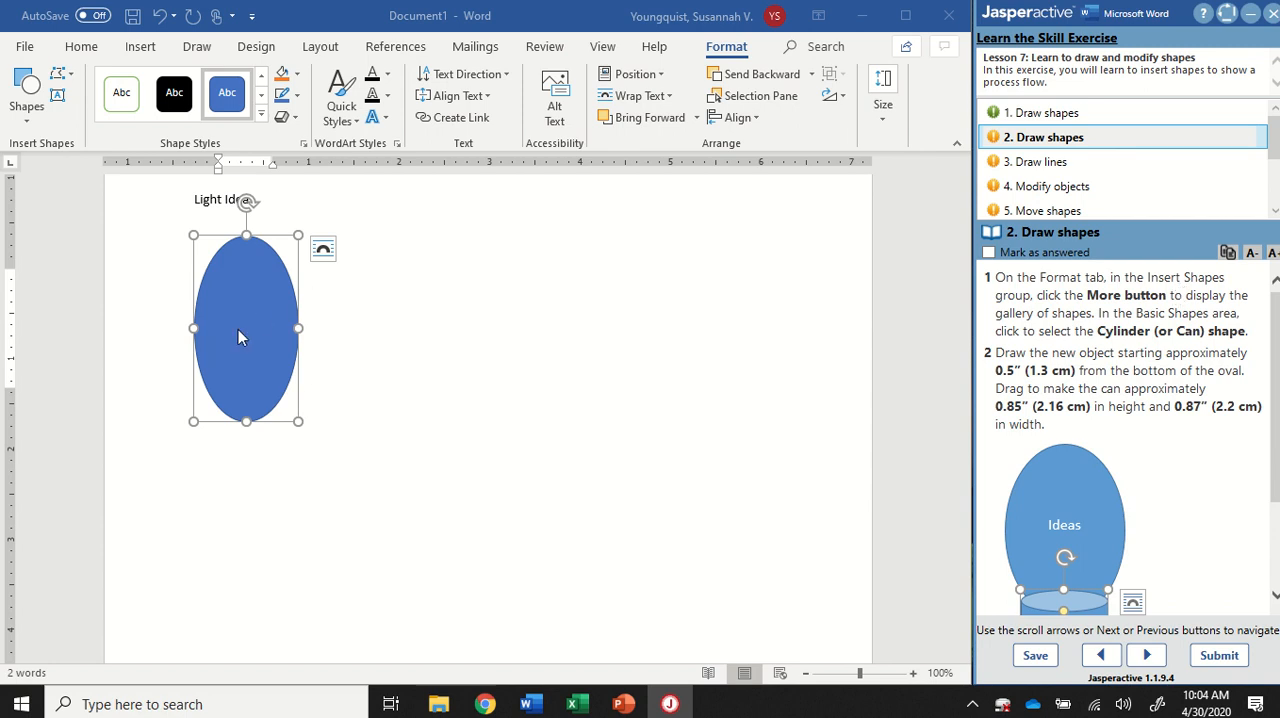
key("ctrl")
key("ctrl")
key("ctrl")
left_click(27, 118)
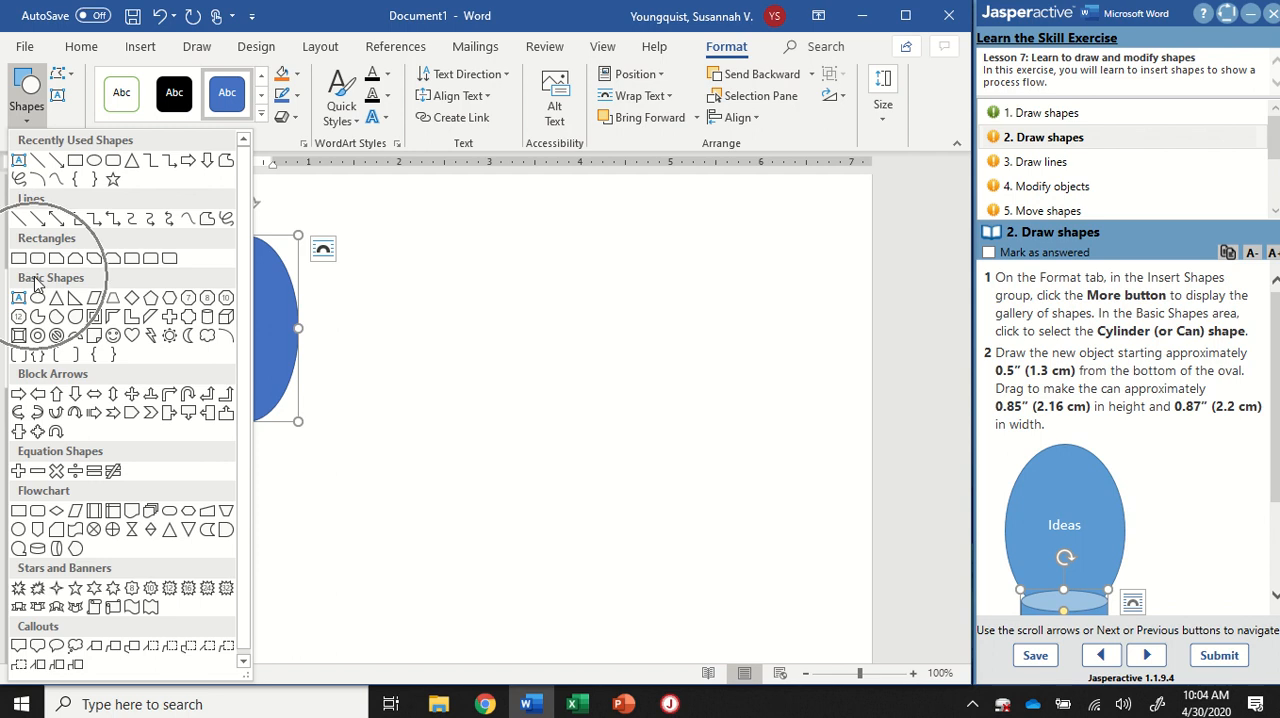
left_click(208, 318)
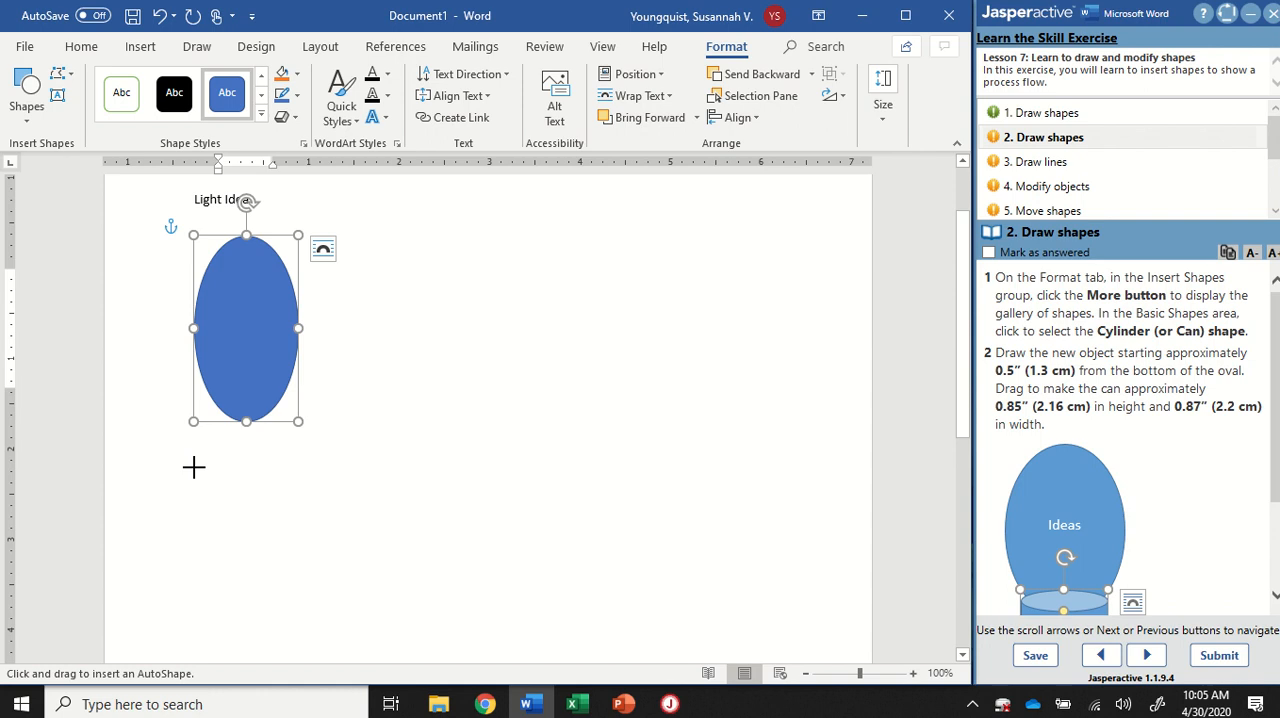
left_click_drag(194, 467, 285, 588)
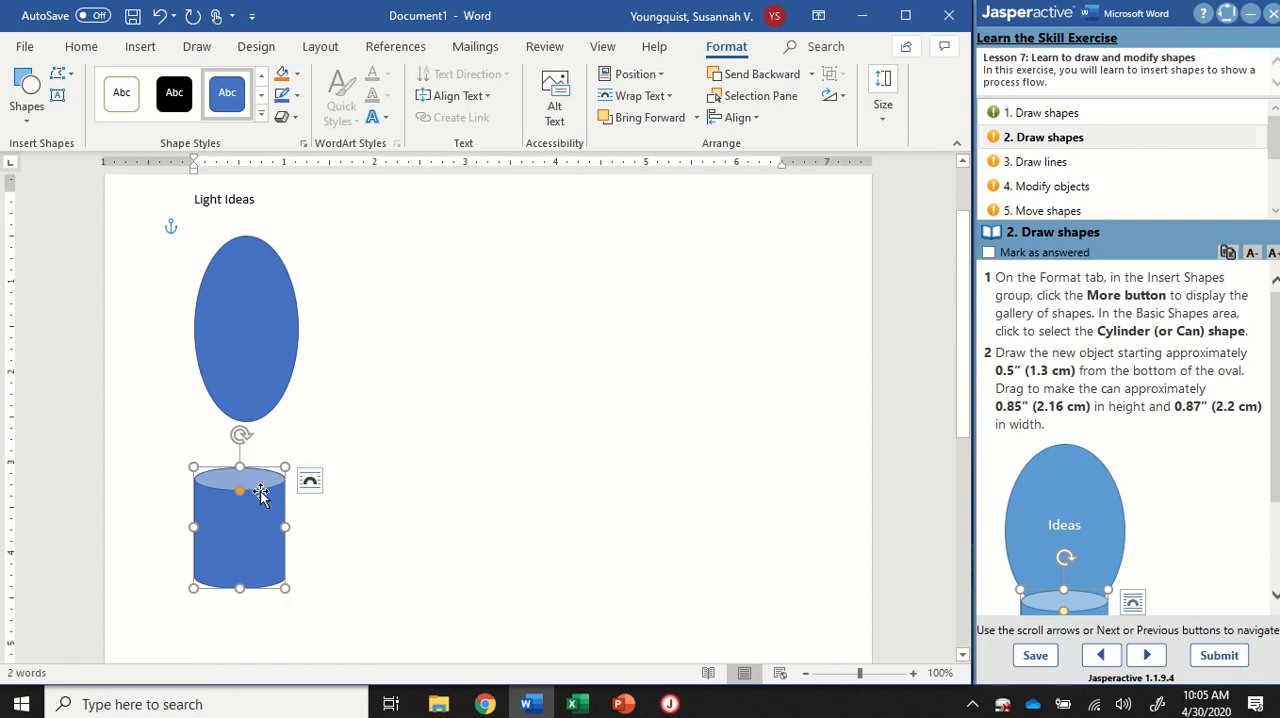
key("ctrl+z")
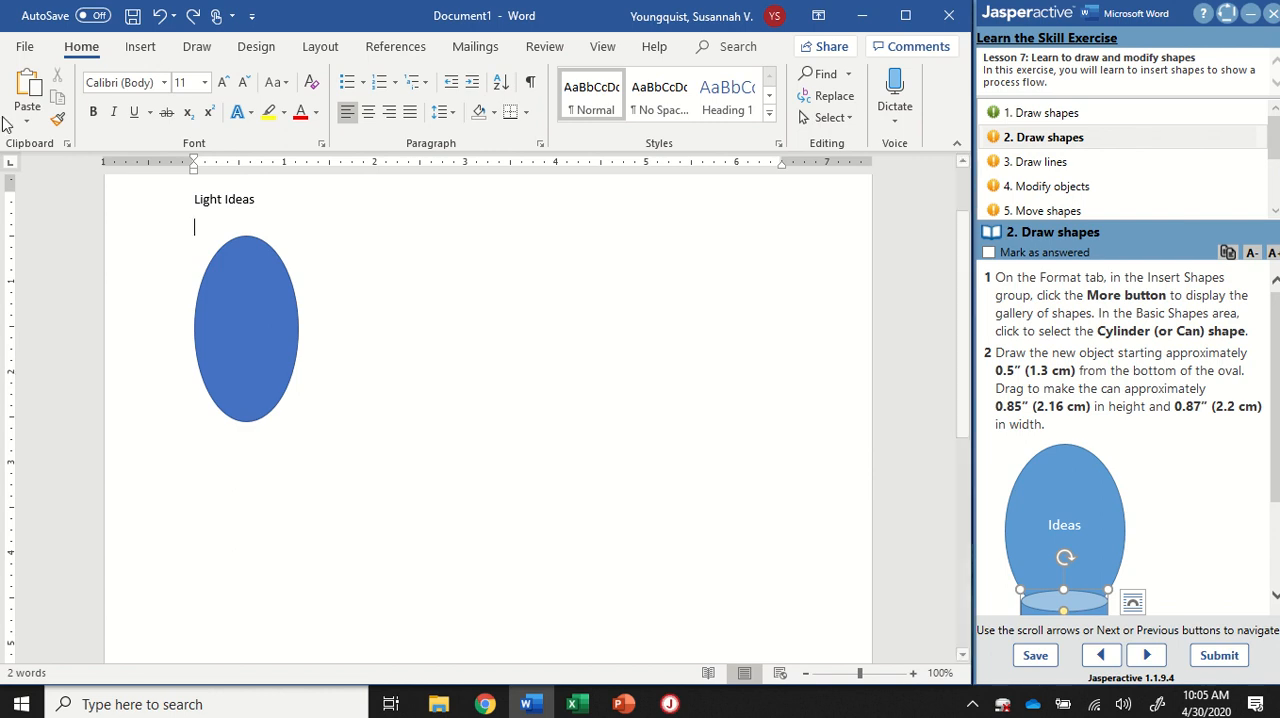
Step: Draw a can shape about 1.05 inches wide and 1 inch high, starting about 0.5 inch above the oval's bottom edge
left_click(260, 331)
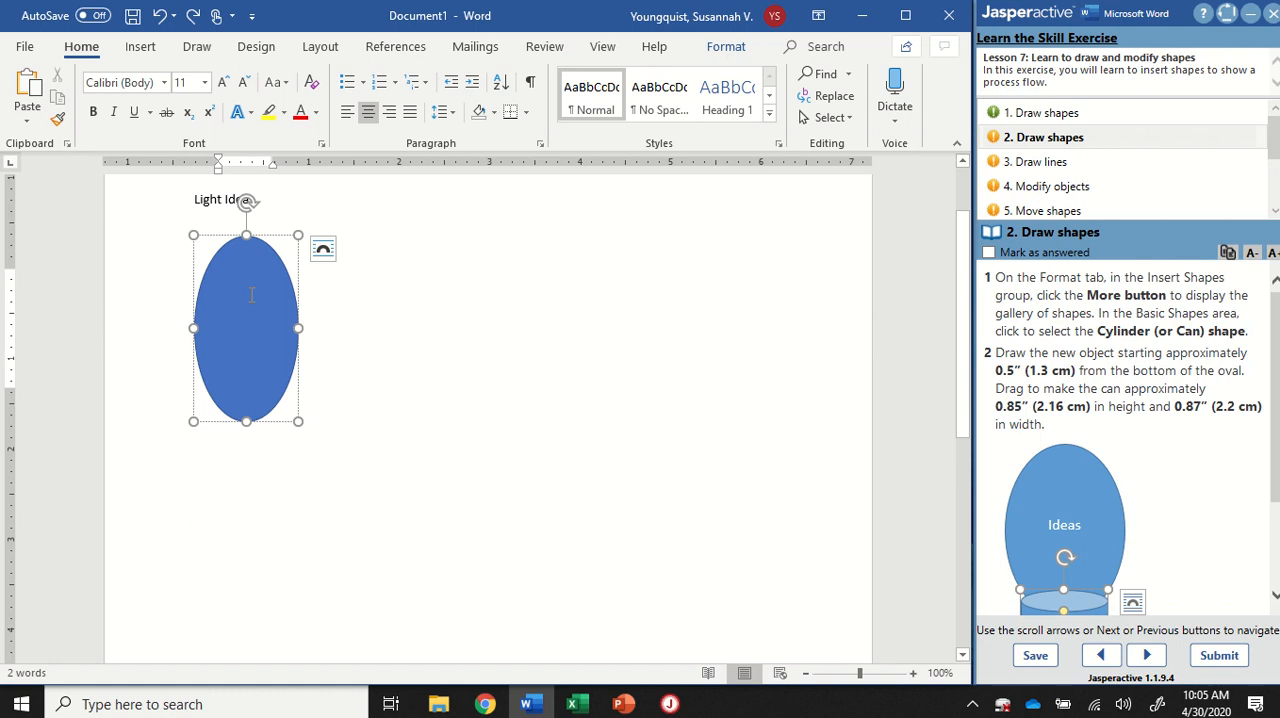
left_click(727, 47)
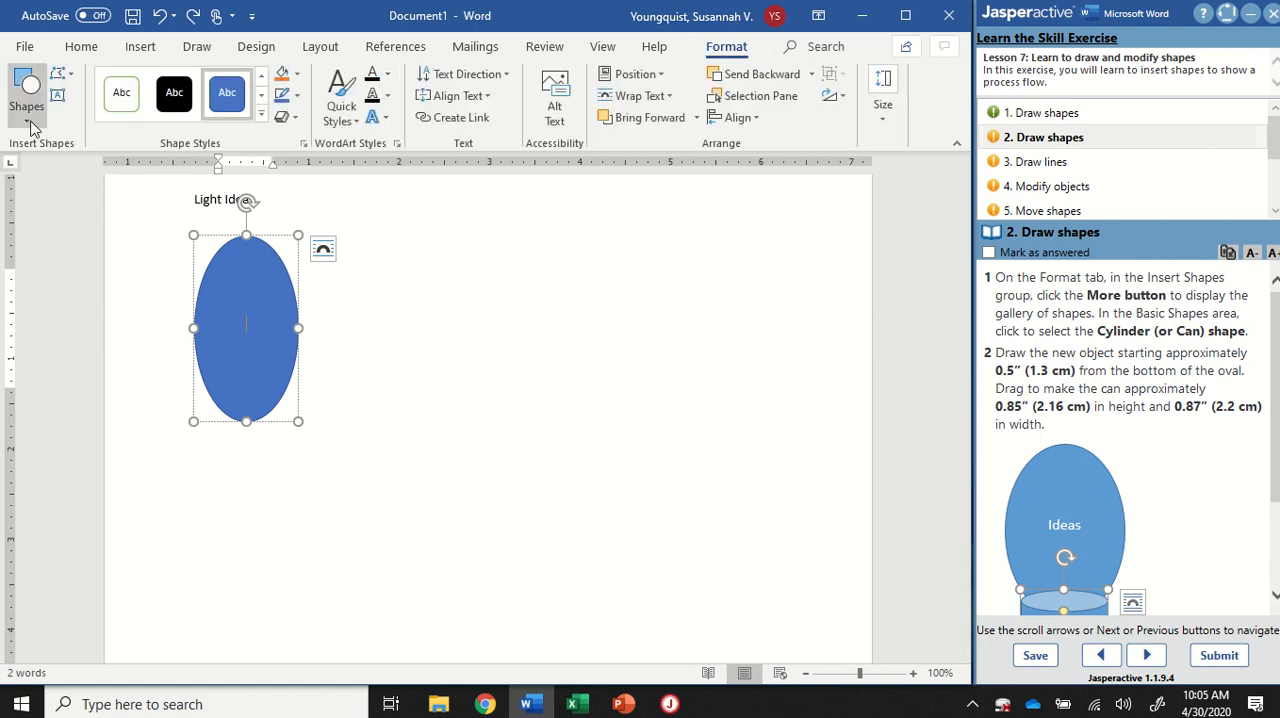
left_click(30, 120)
left_click(203, 322)
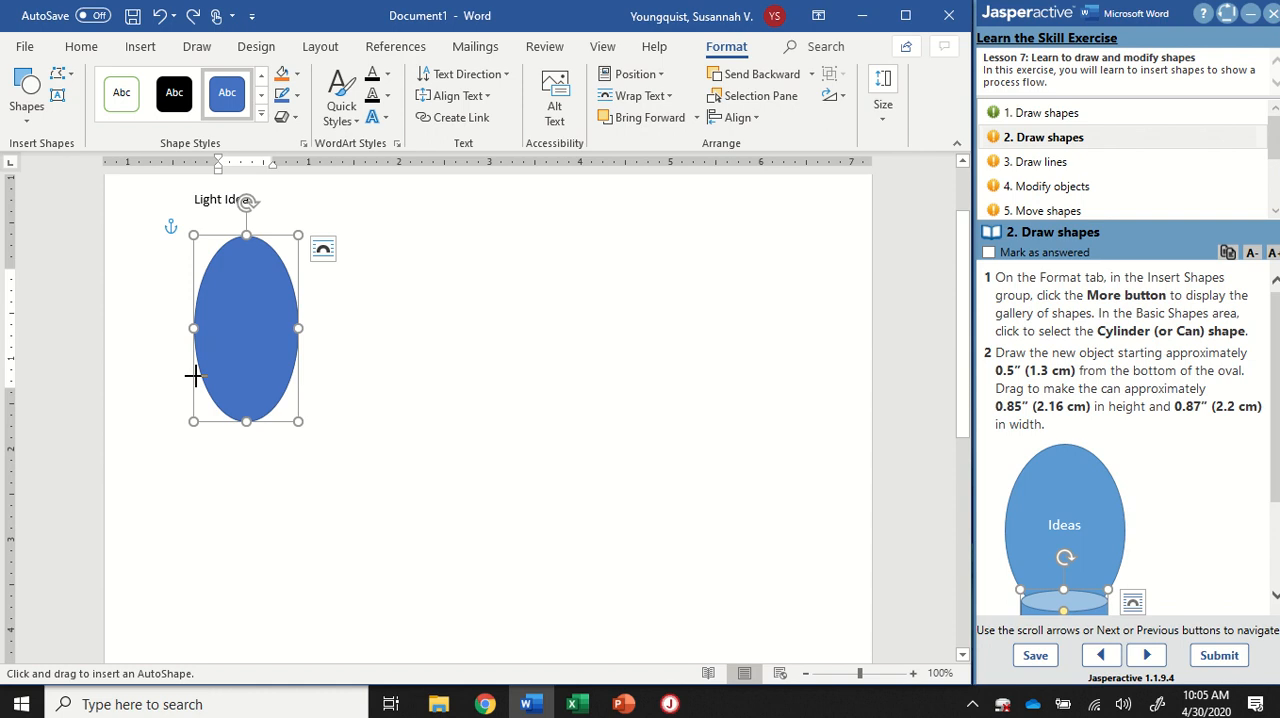
left_click_drag(193, 376, 289, 466)
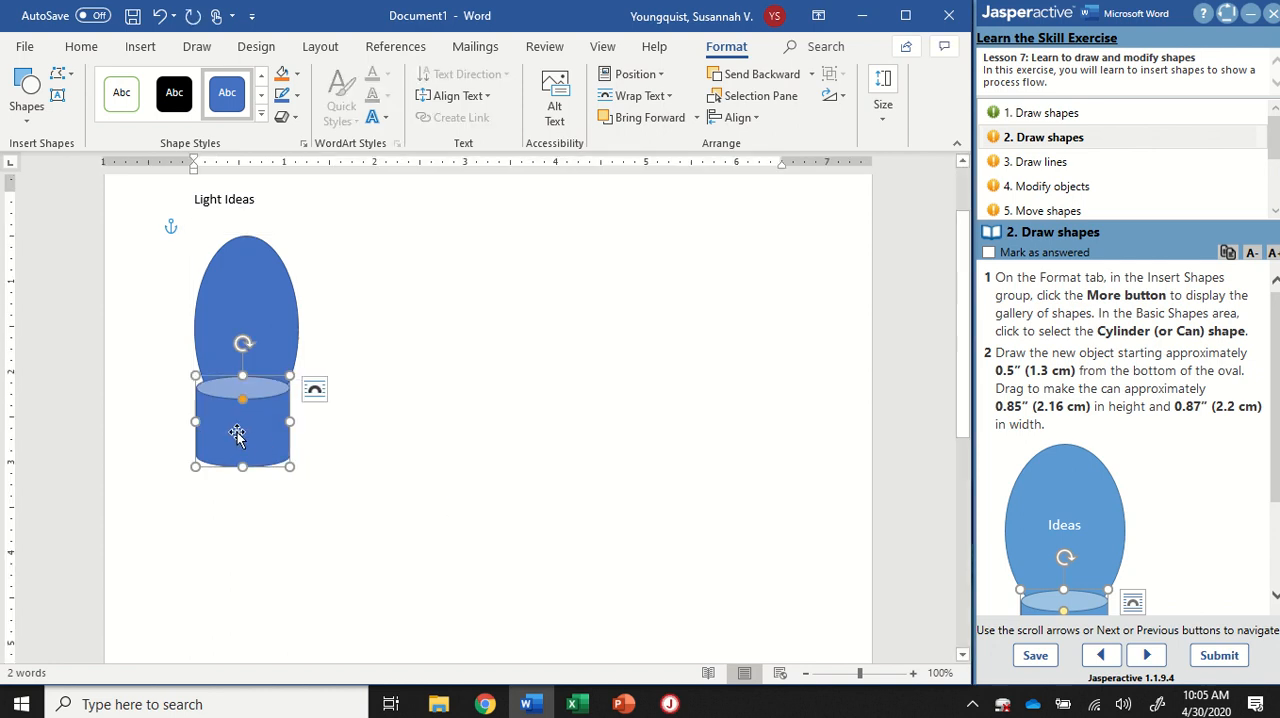
Step: Centre the can under the oval and shrink it to about 0.95 inch wide and 0.95 inch high so their edges meet
scroll(1200, 375, "down", 3)
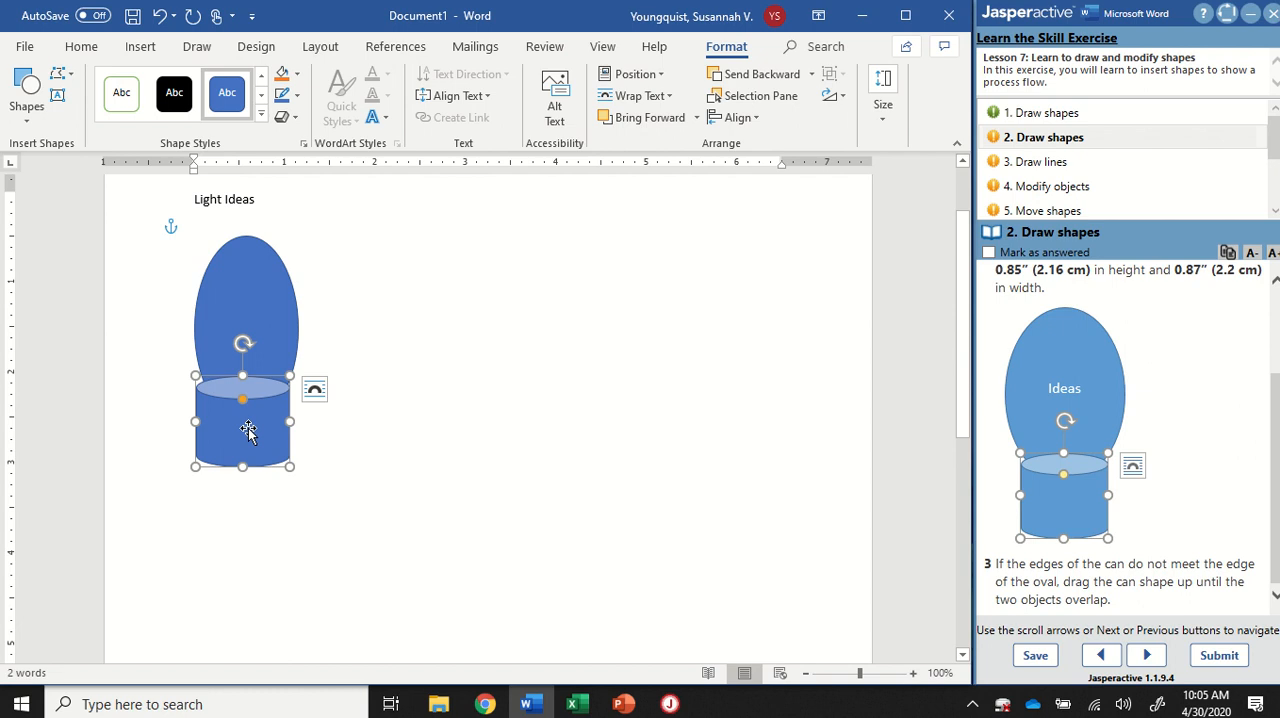
left_click_drag(248, 430, 289, 423)
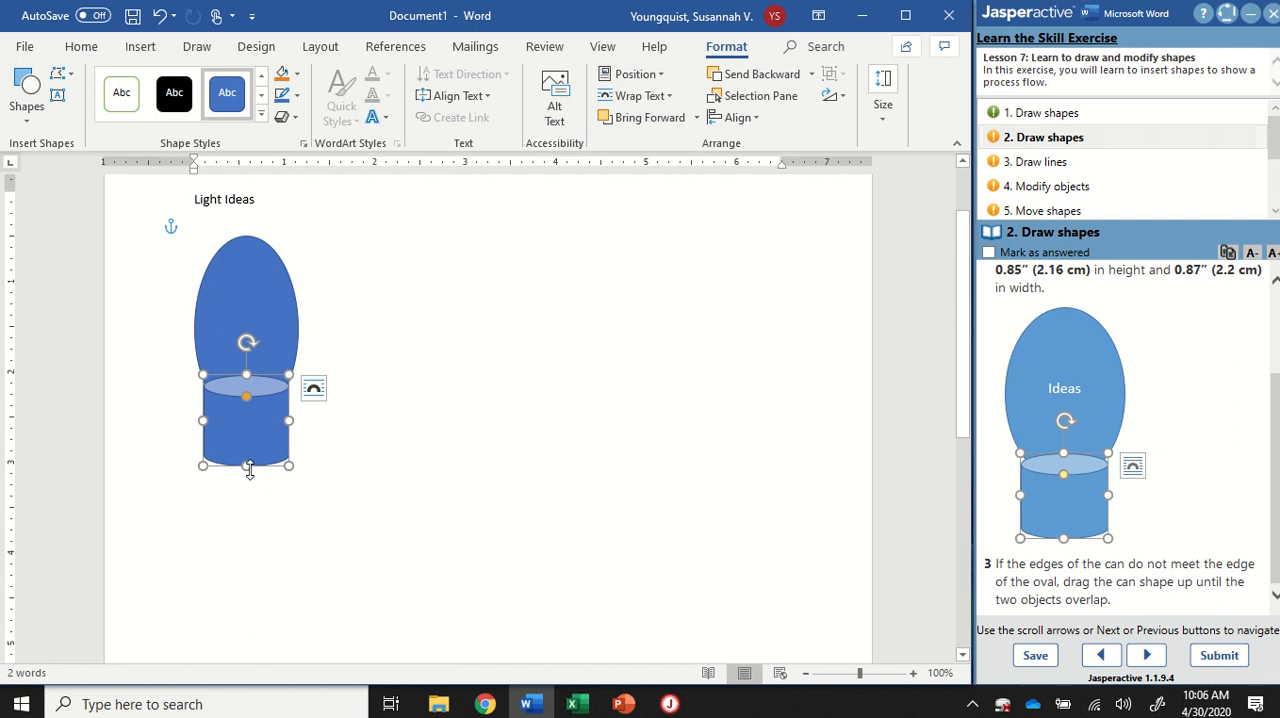
left_click_drag(247, 465, 247, 459)
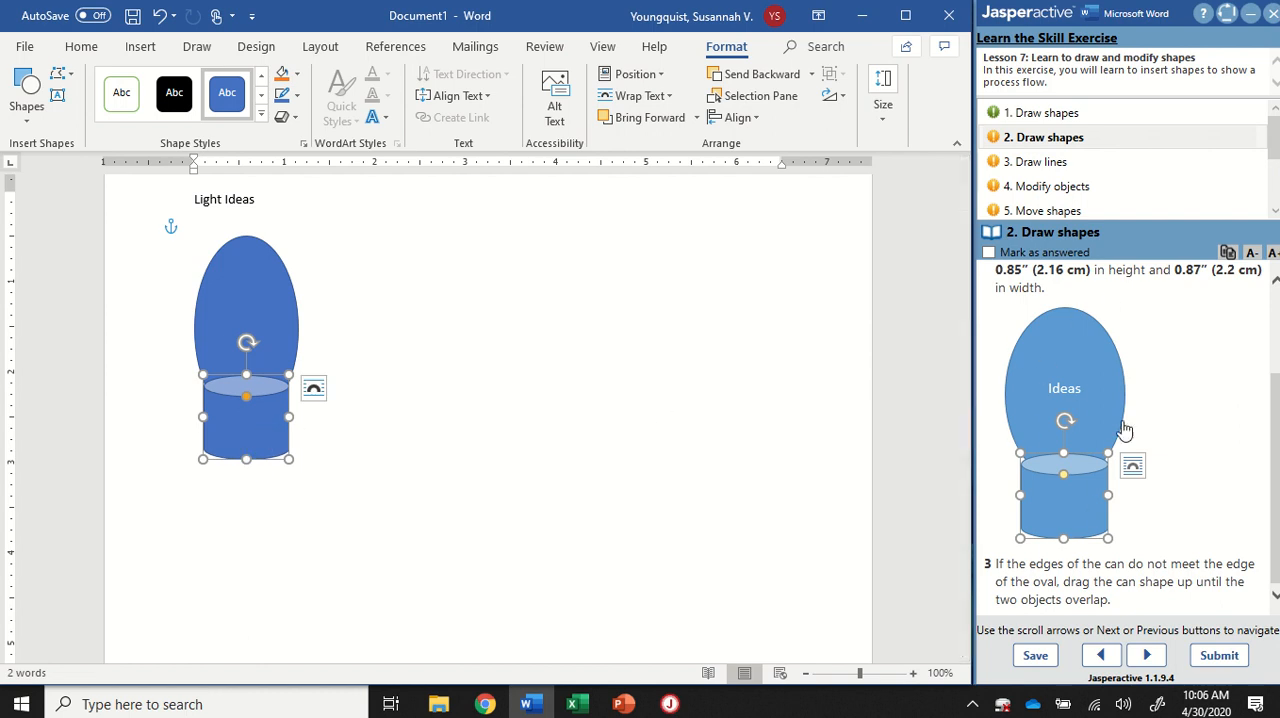
left_click(313, 388)
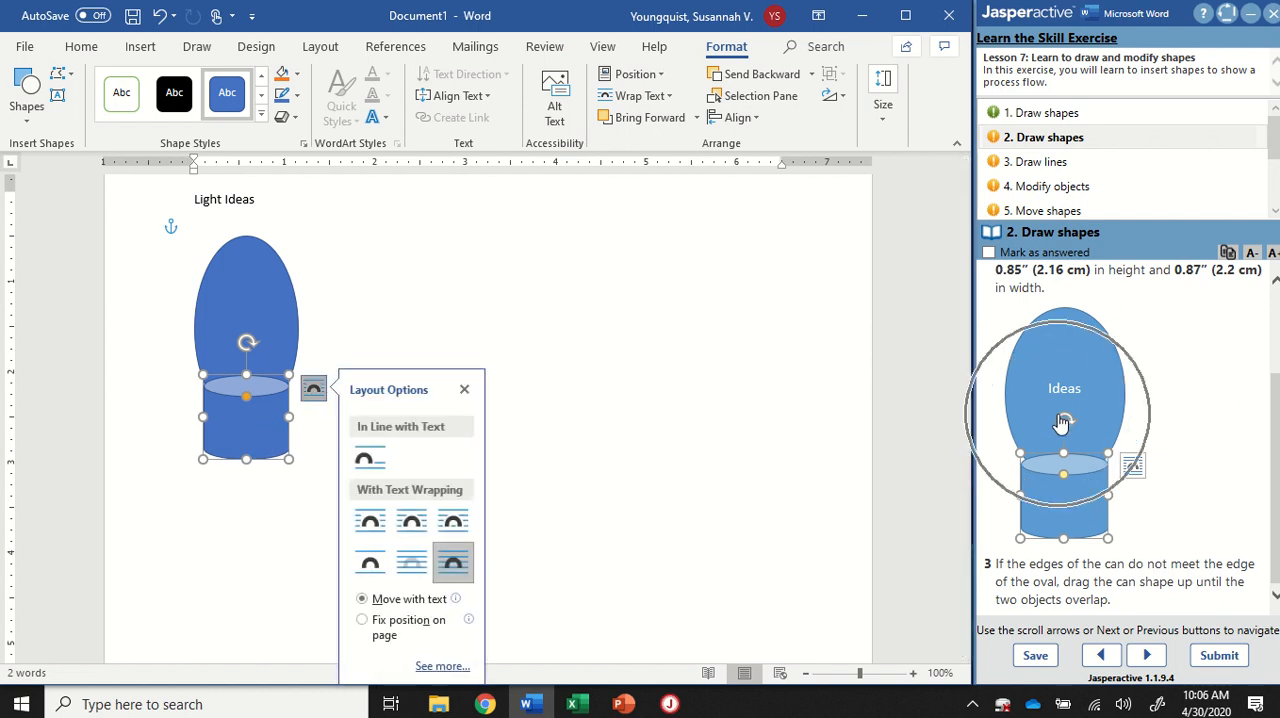
left_click(355, 298)
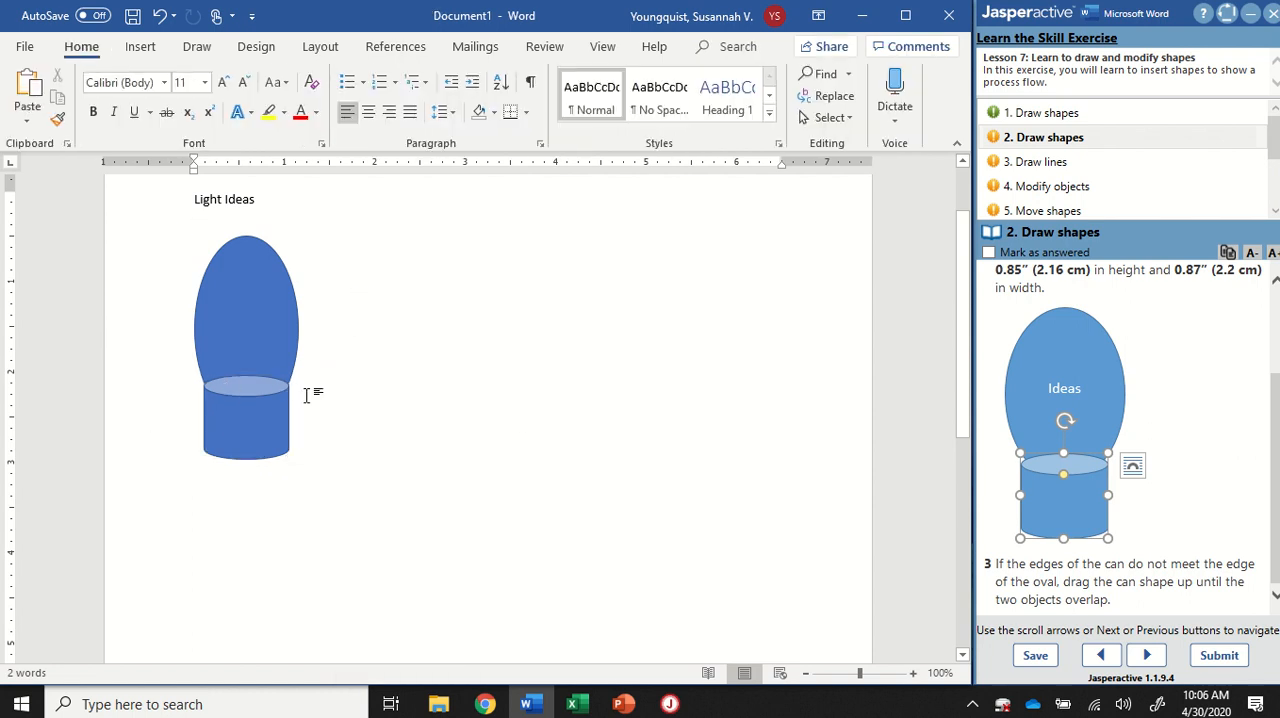
scroll(268, 450, "up", 9)
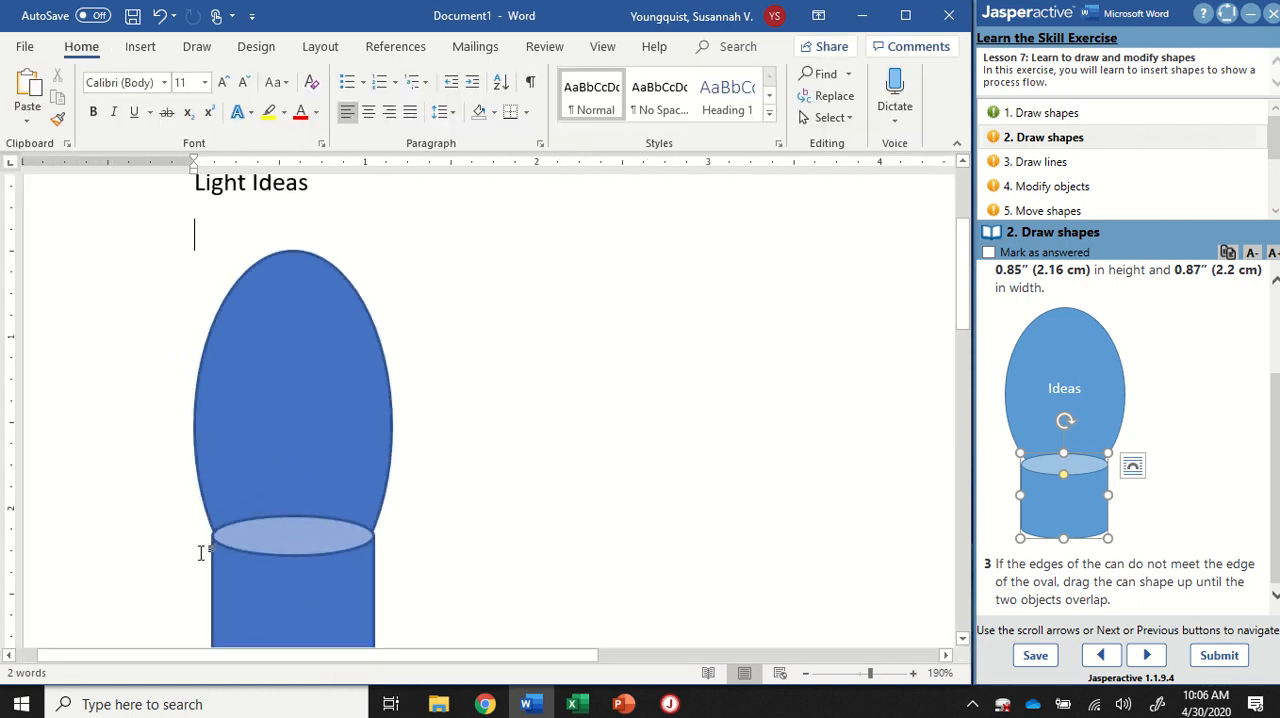
Step: Nudge the can up slightly so it overlaps the oval, and switch from exercise task 2, marked as answered, to task 3, Draw lines
scroll(329, 349, "down", 3)
scroll(371, 414, "up", 2)
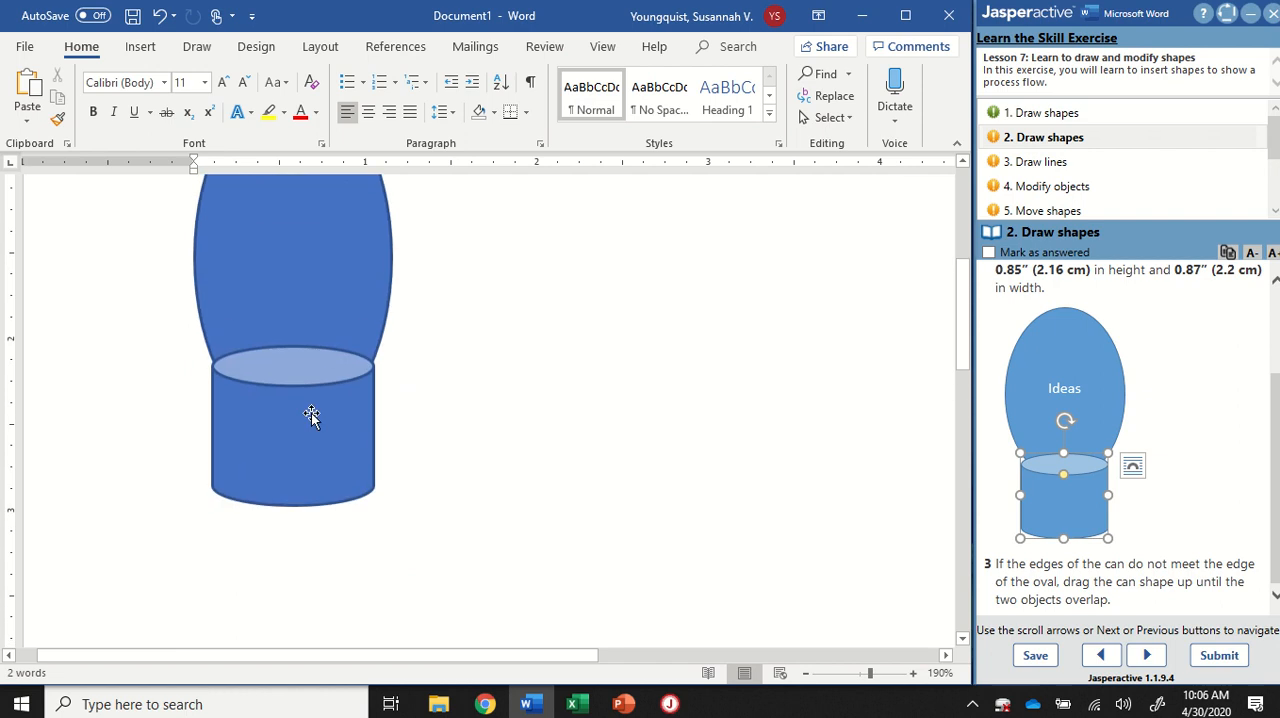
left_click(311, 410)
left_click_drag(311, 410, 312, 408)
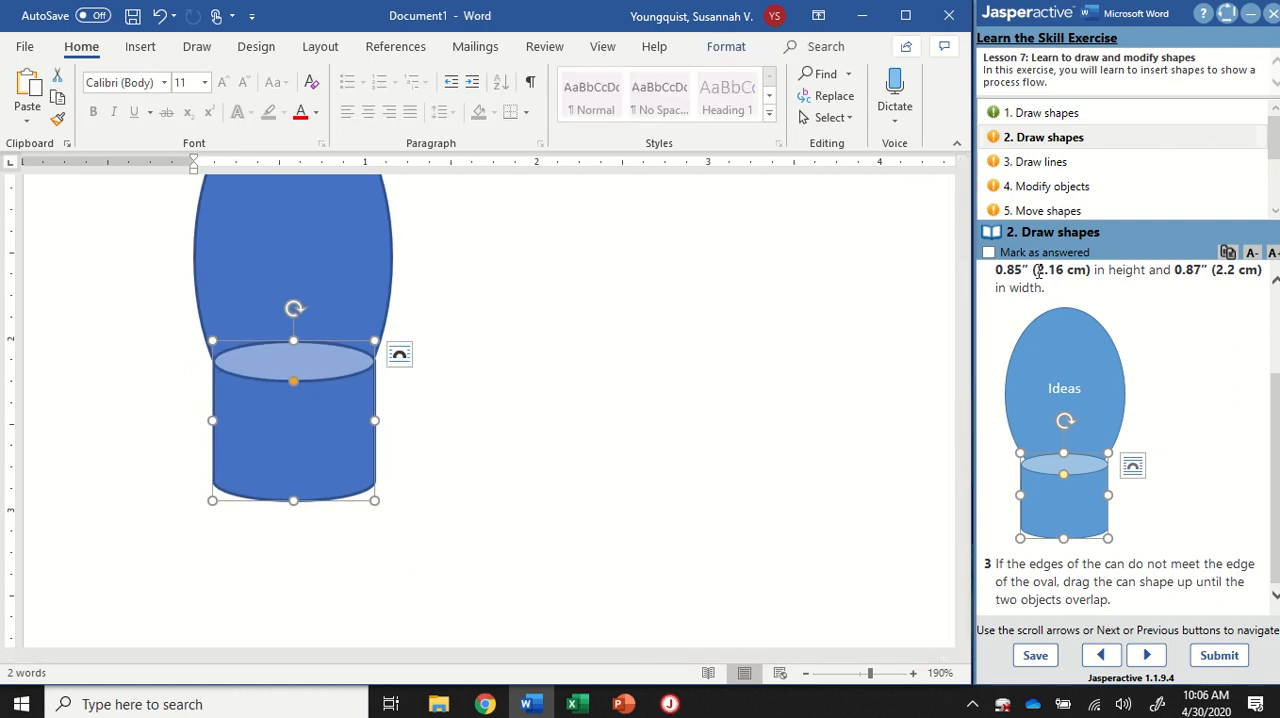
left_click(1008, 166)
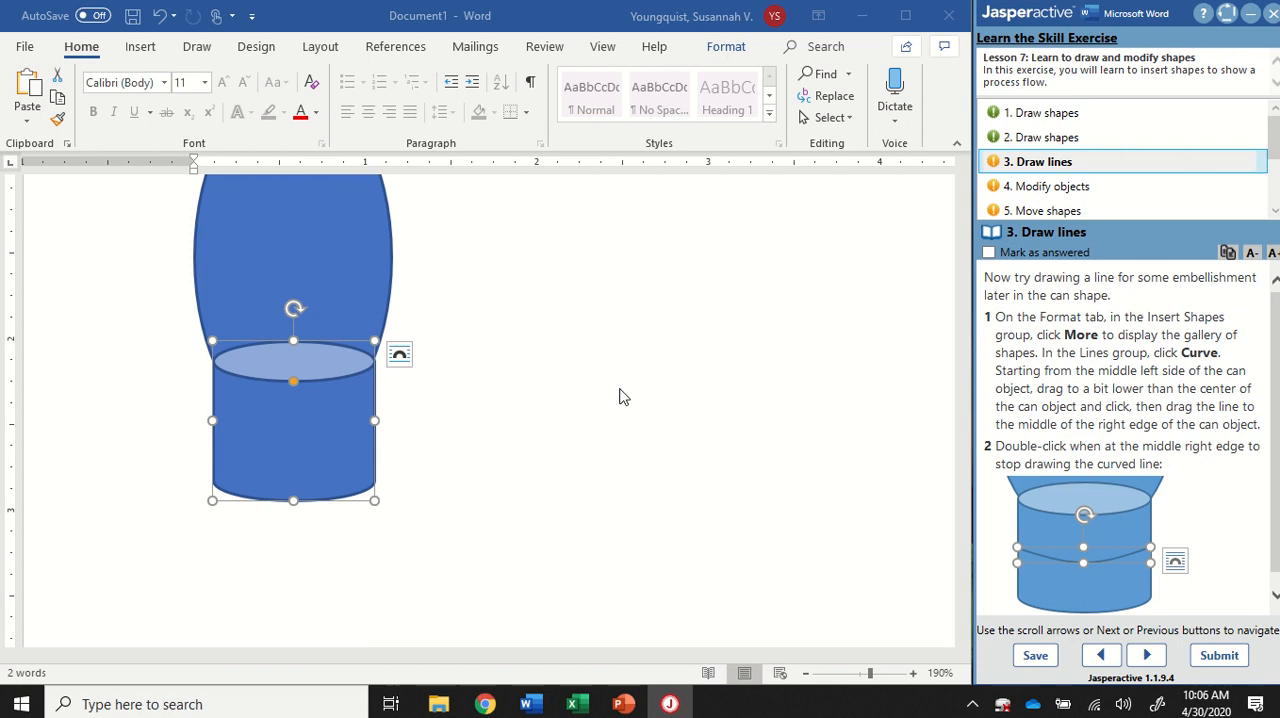
Step: Draw a practice curve about 0.6 inch wide and 0.5 inch high in the blank area beside the shapes, and delete it
left_click(294, 388)
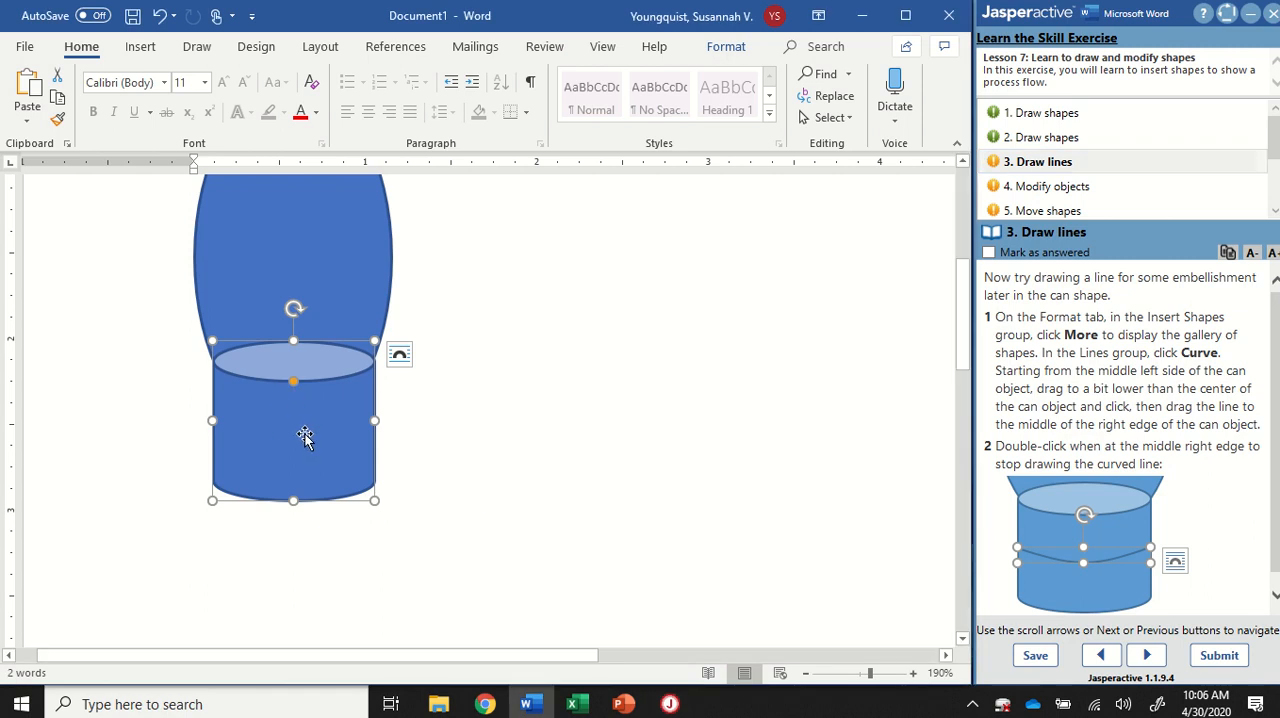
left_click(745, 53)
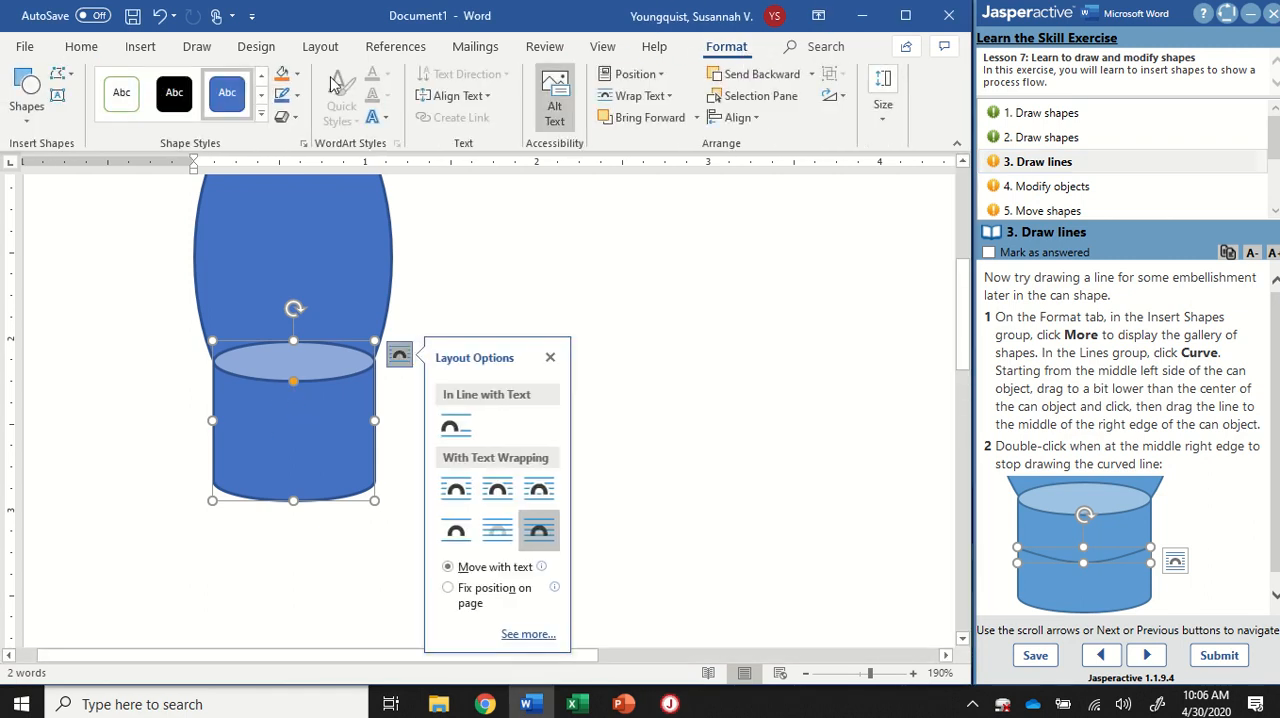
left_click(29, 128)
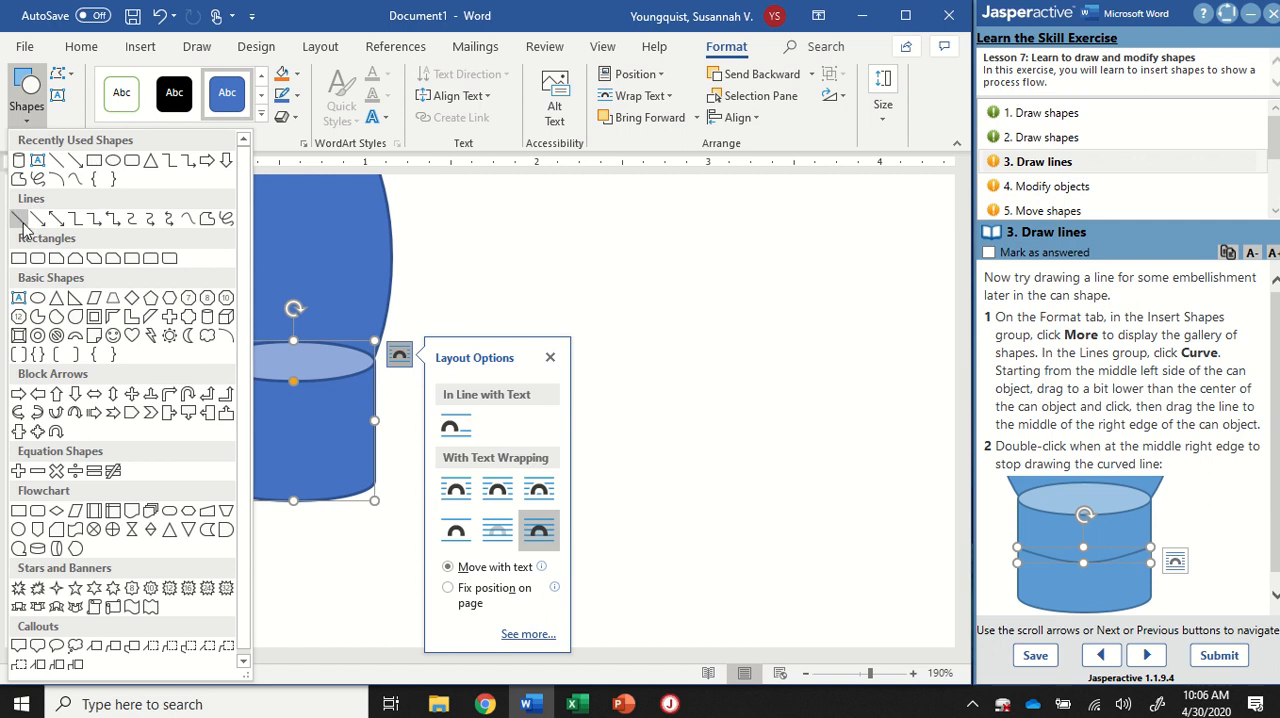
left_click(187, 219)
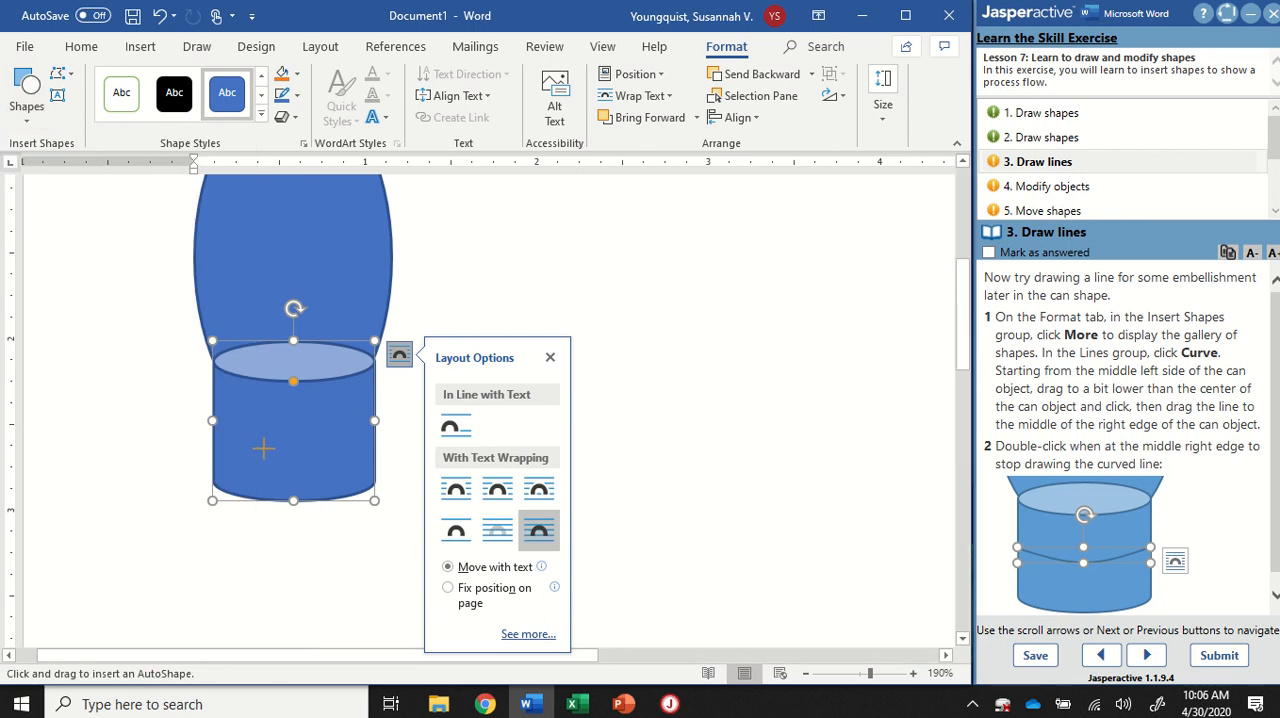
left_click(691, 418)
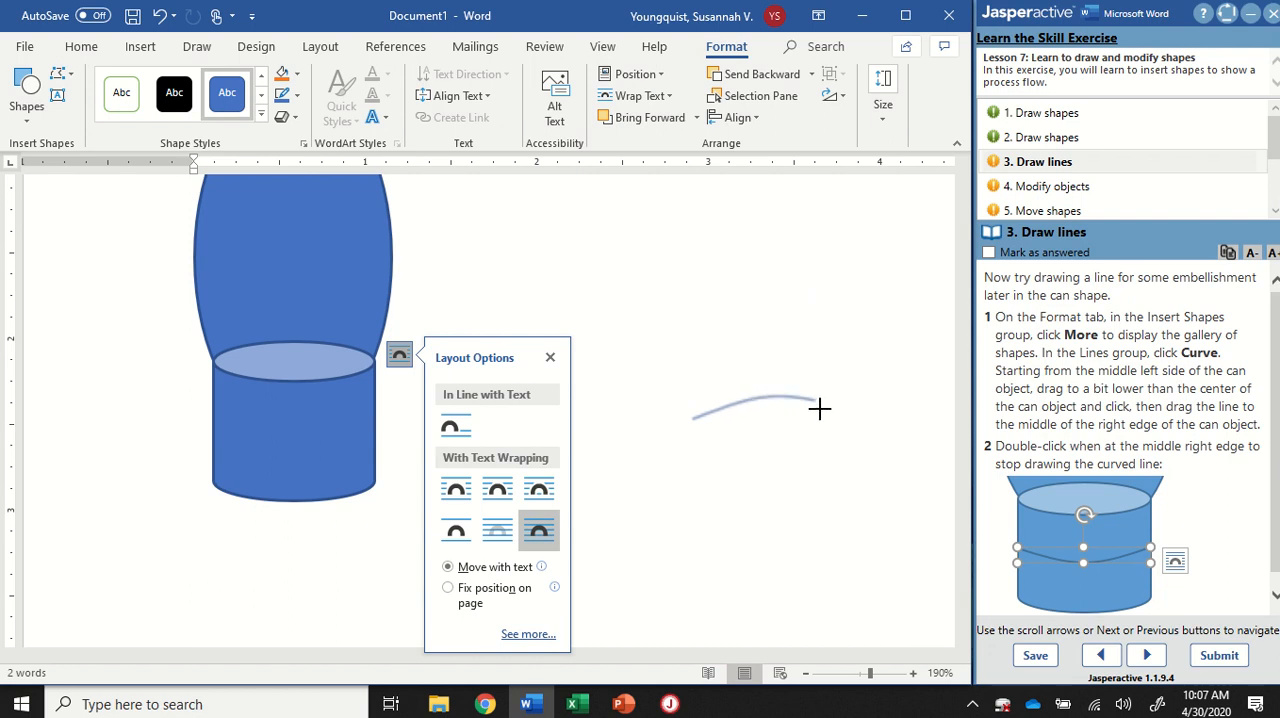
left_click(834, 383)
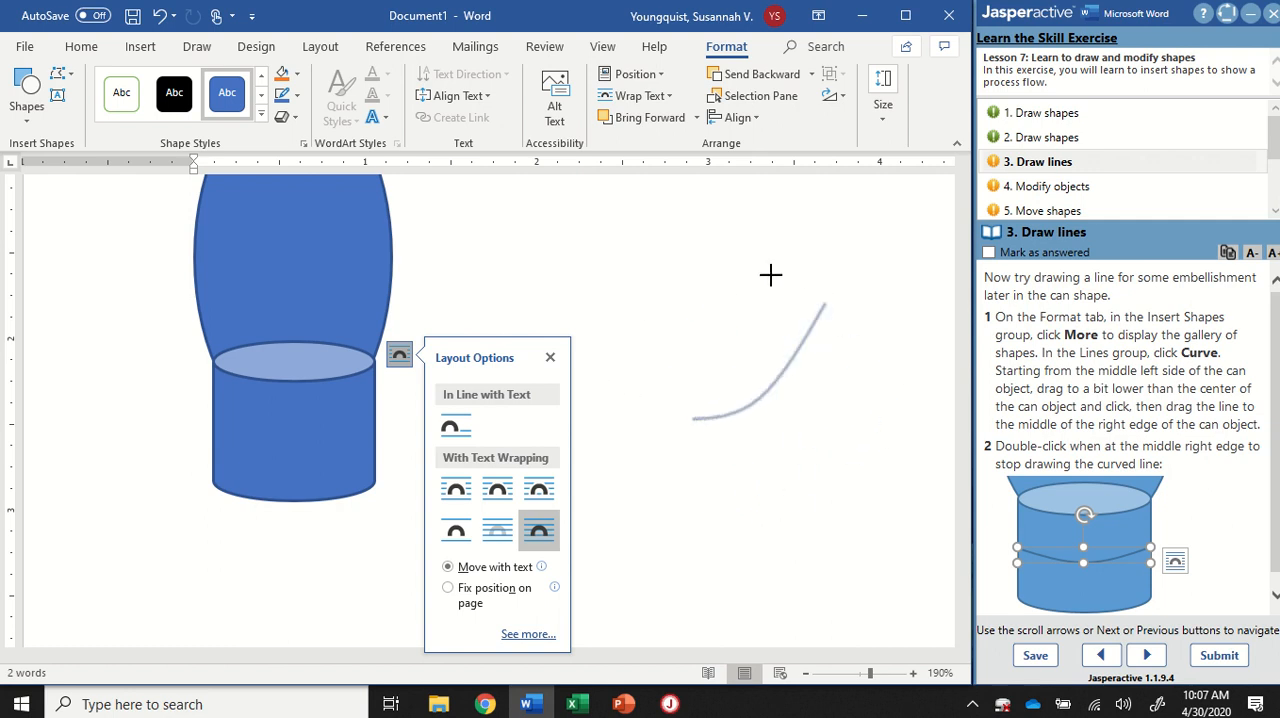
double_click(788, 480)
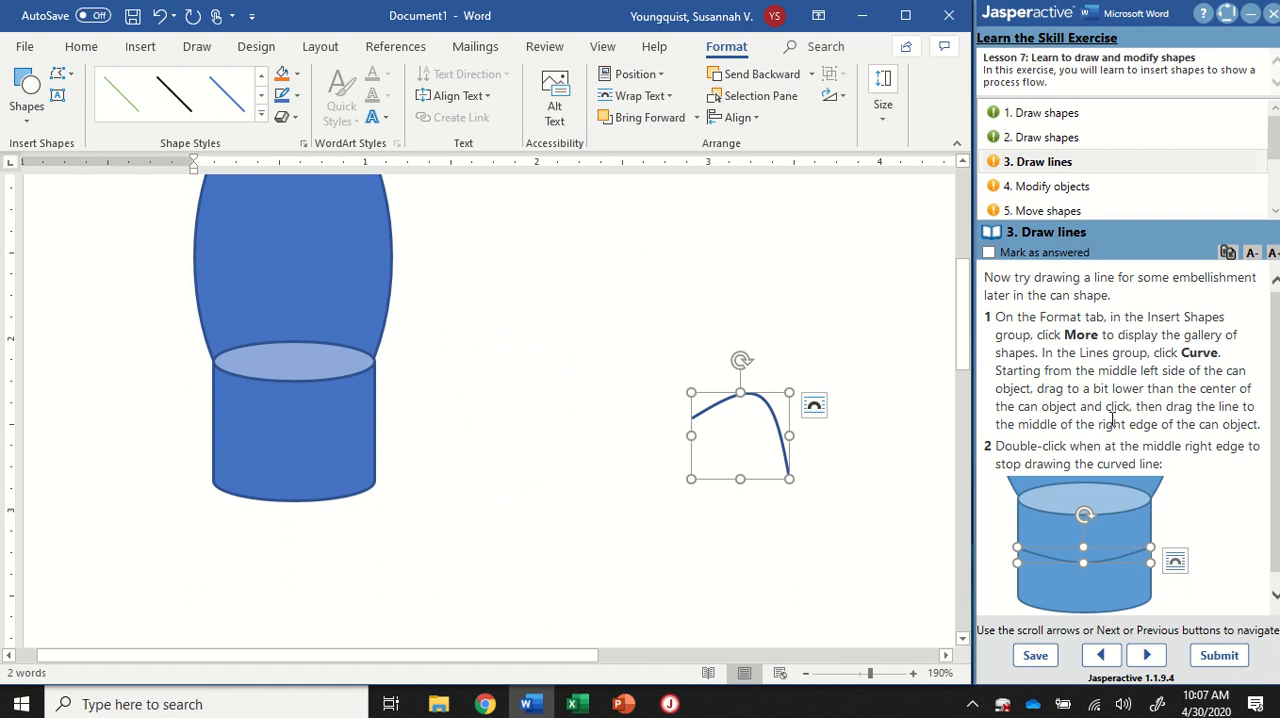
key("Delete")
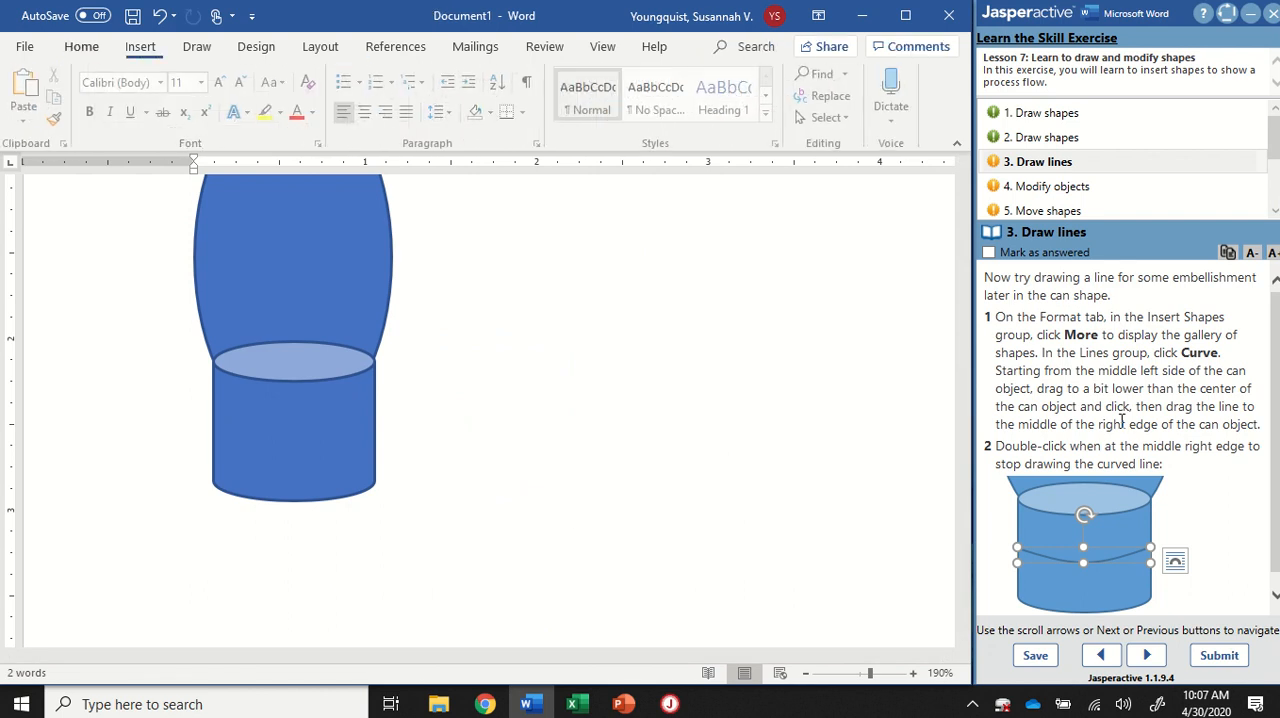
Step: Draw a curve across the can from the middle of its left side, dipping just below centre, to the middle of its right edge
left_click(264, 425)
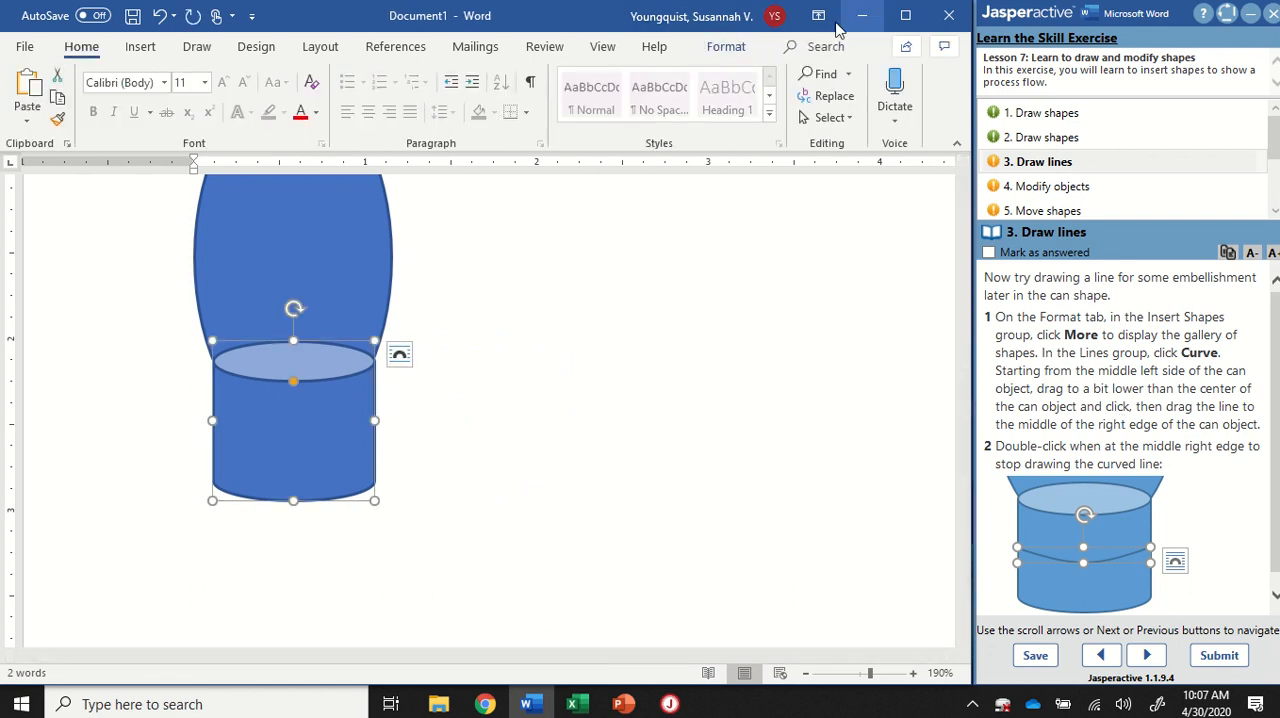
left_click(722, 47)
left_click(29, 120)
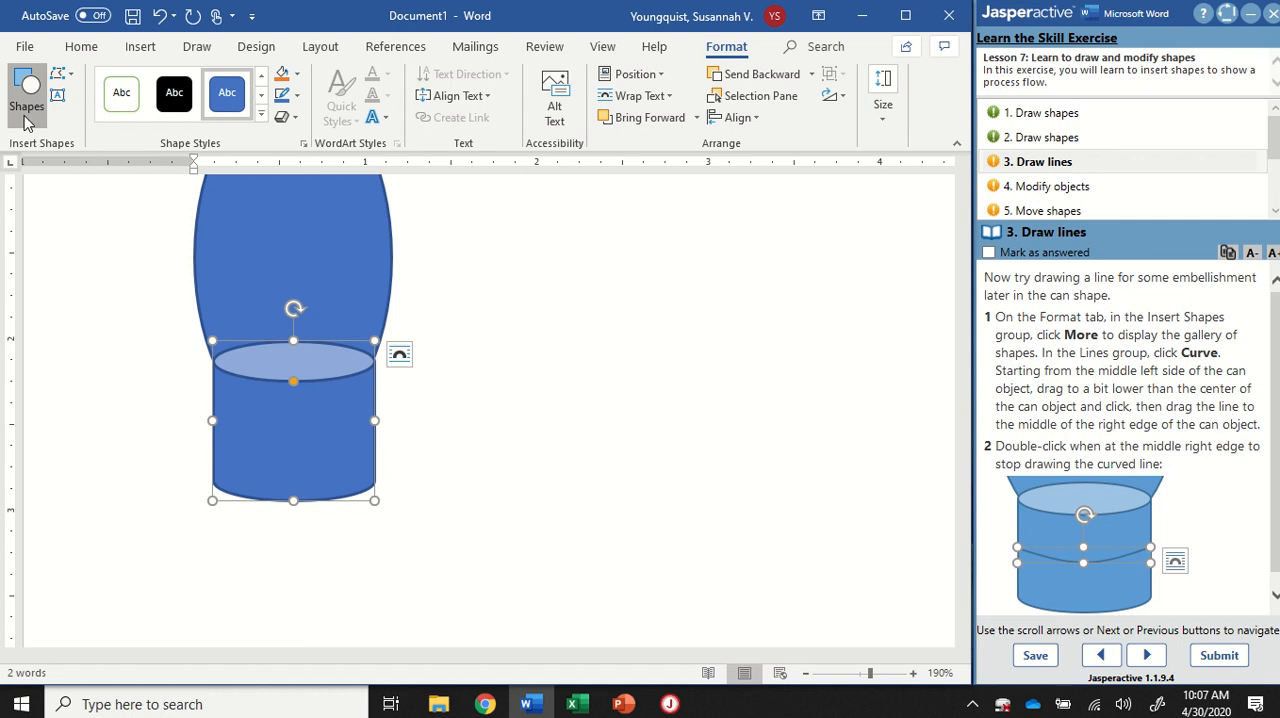
left_click(192, 218)
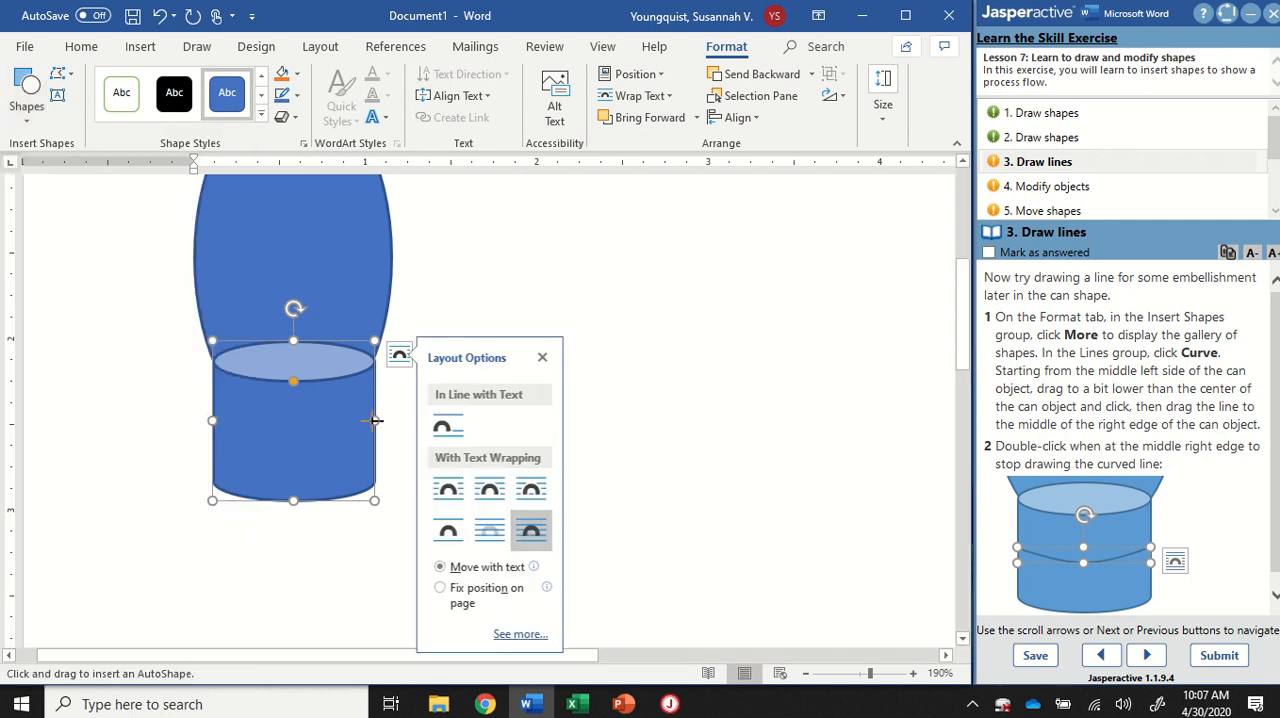
left_click(211, 419)
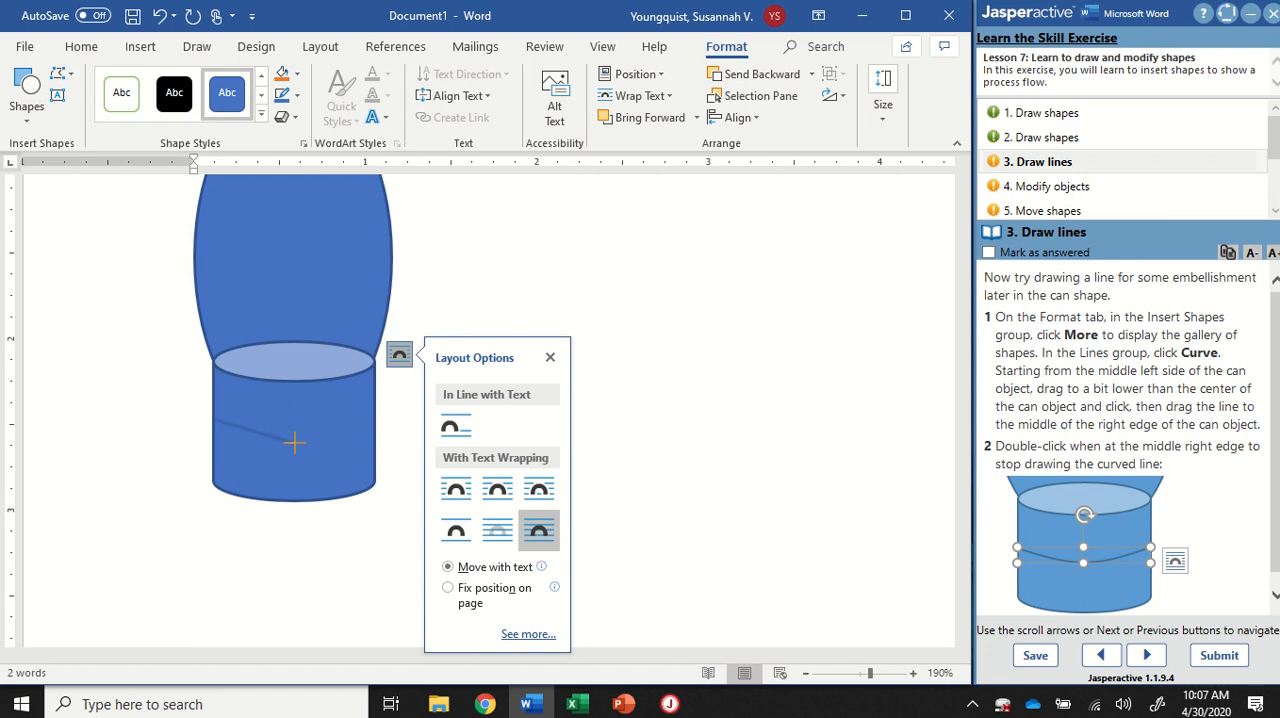
left_click(316, 444)
double_click(374, 421)
left_click(790, 395)
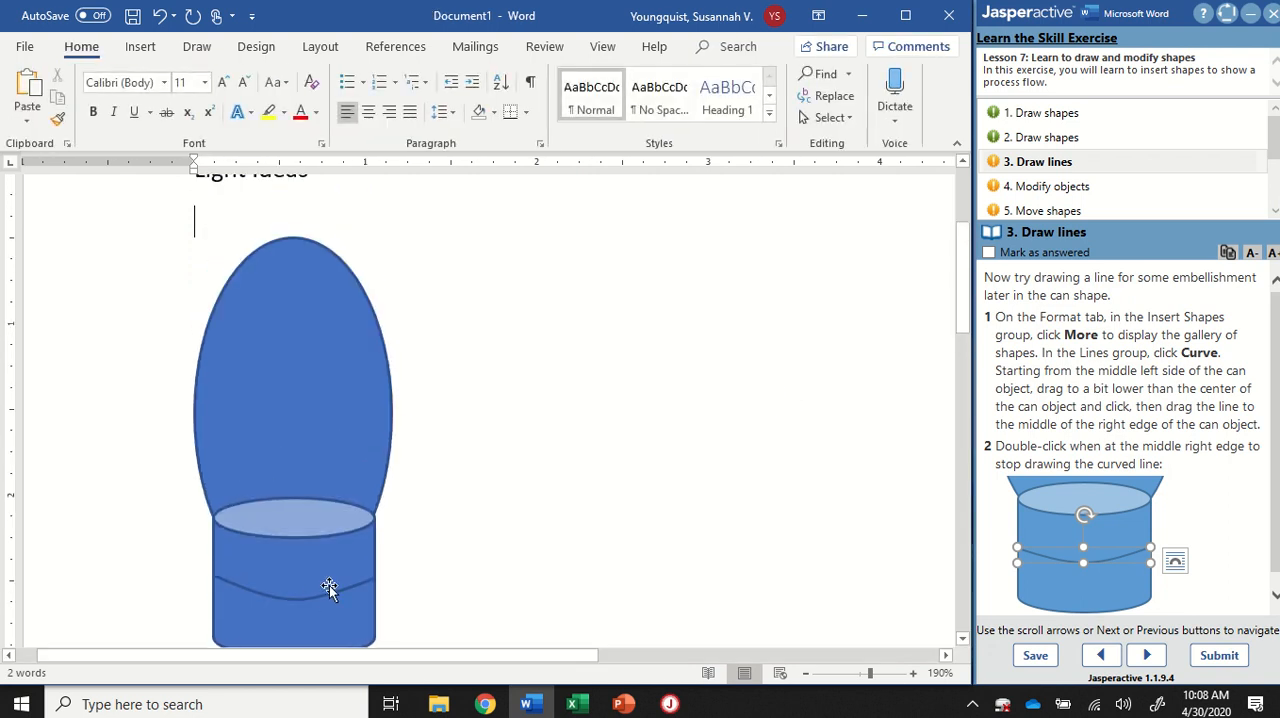
Step: Mark exercise task 3 as answered and open task 4, Modify objects
scroll(550, 458, "down", 4)
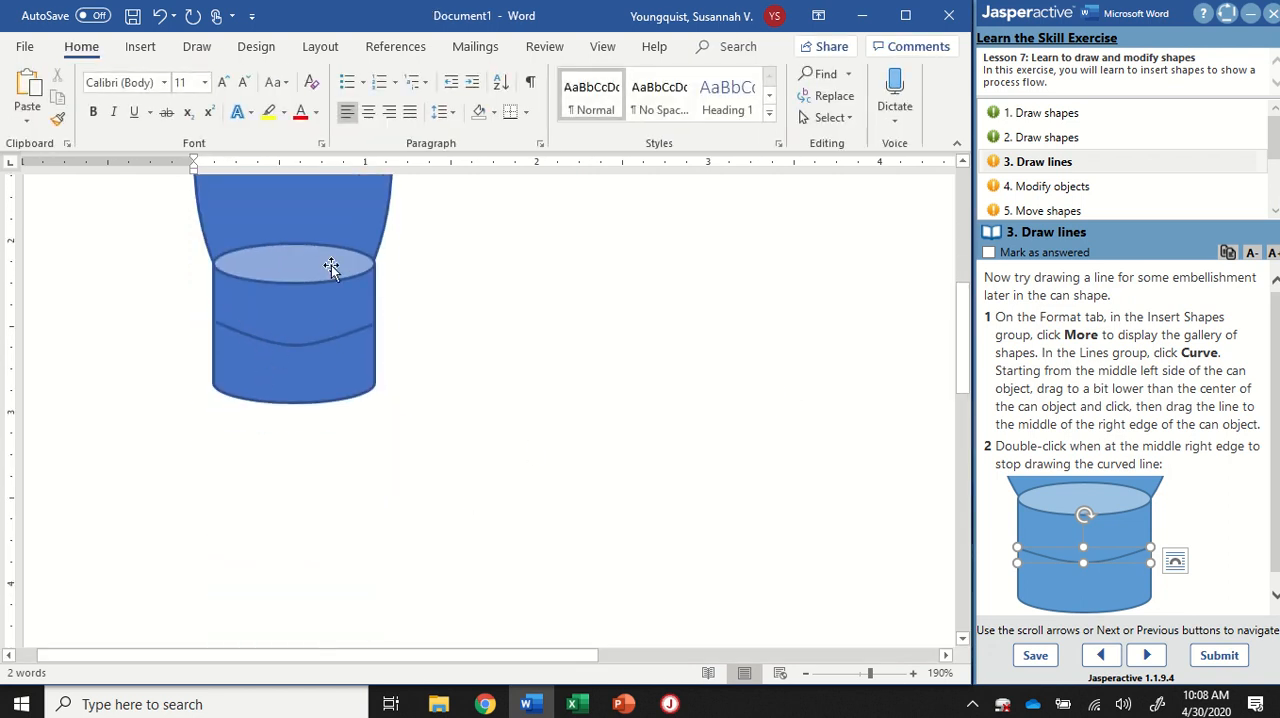
scroll(1164, 385, "down", 1)
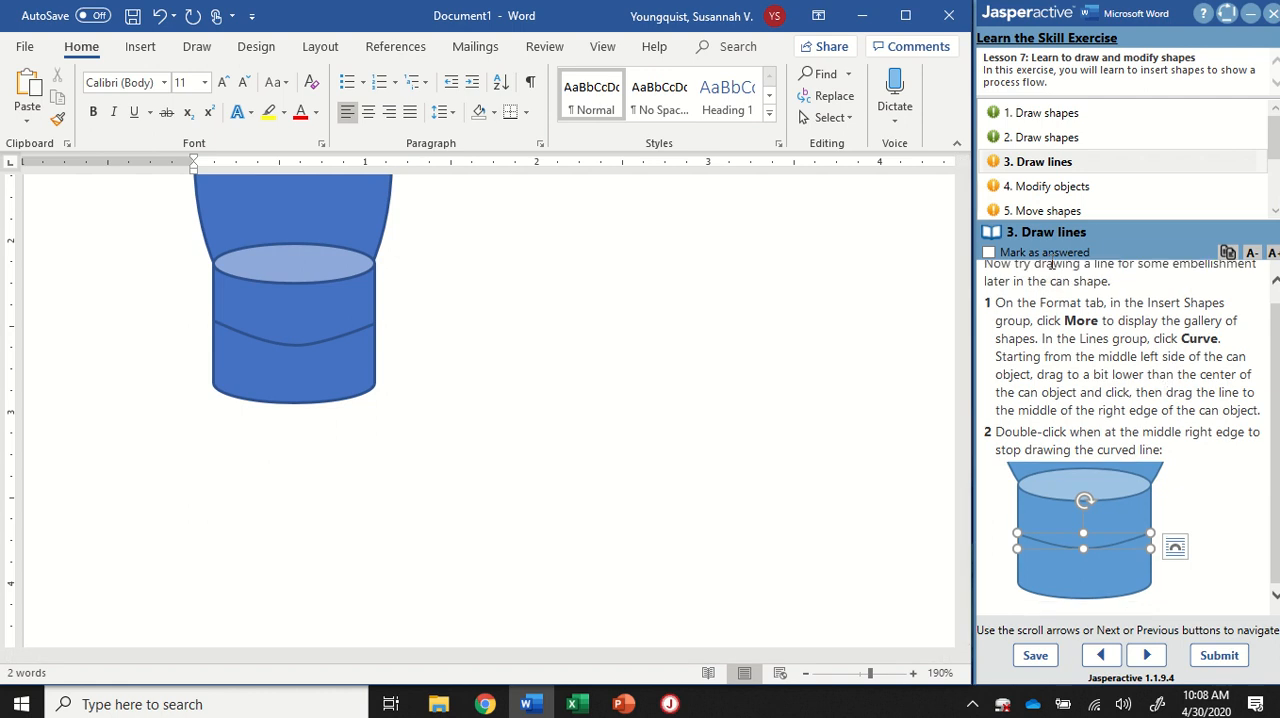
left_click(989, 252)
left_click(1033, 190)
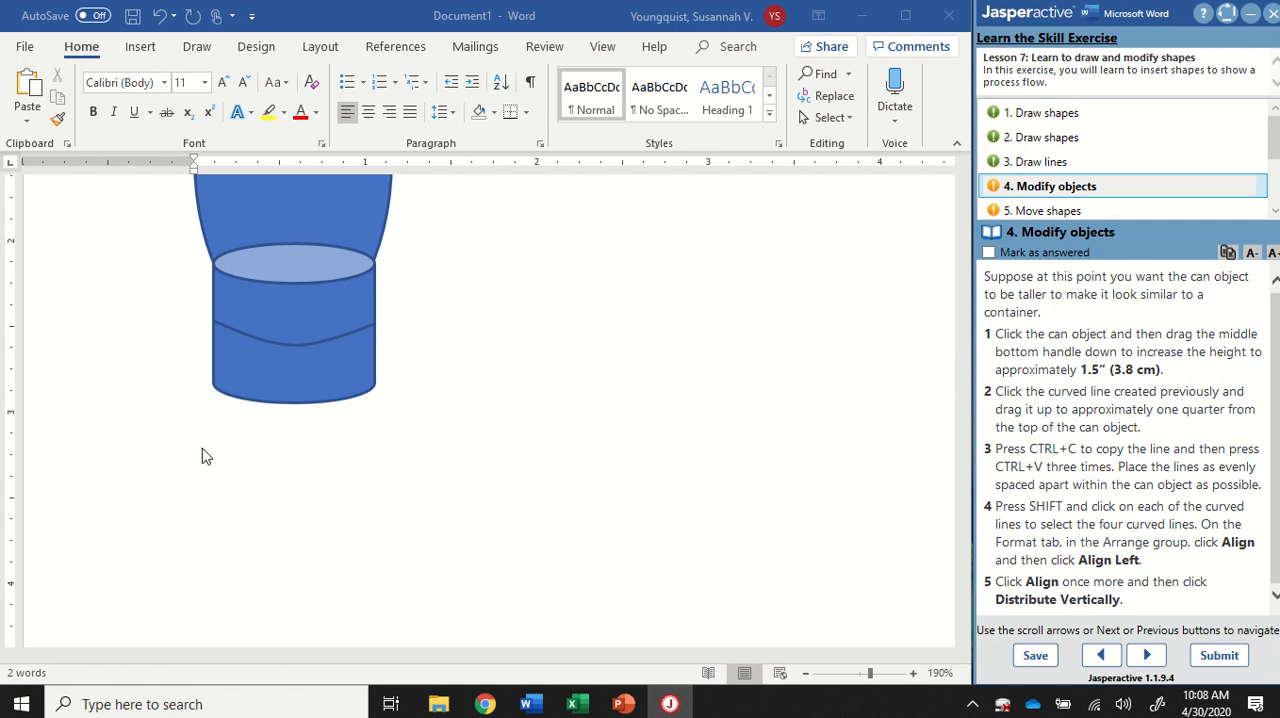
Step: Stretch the can downward to a height of about 1.5 inches, keeping its upper edge in place
left_click(292, 395)
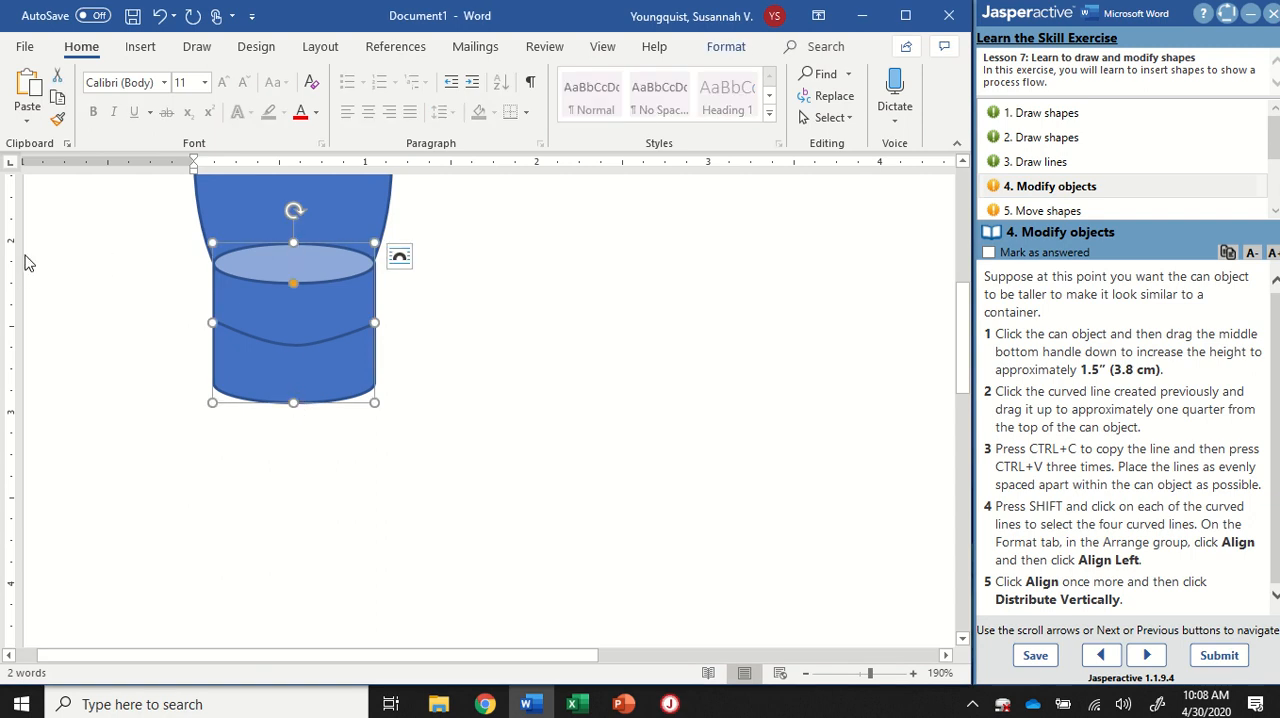
key("ctrl")
key("ctrl")
key("ctrl")
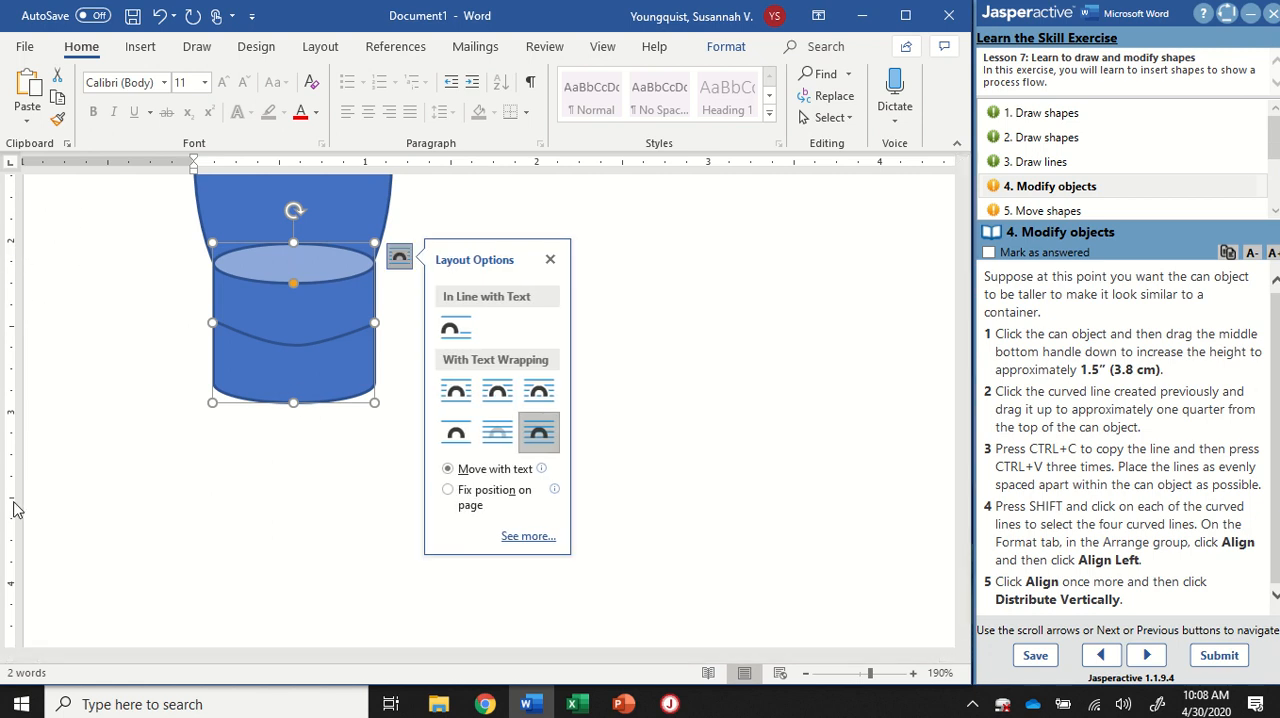
key("ctrl")
key("ctrl")
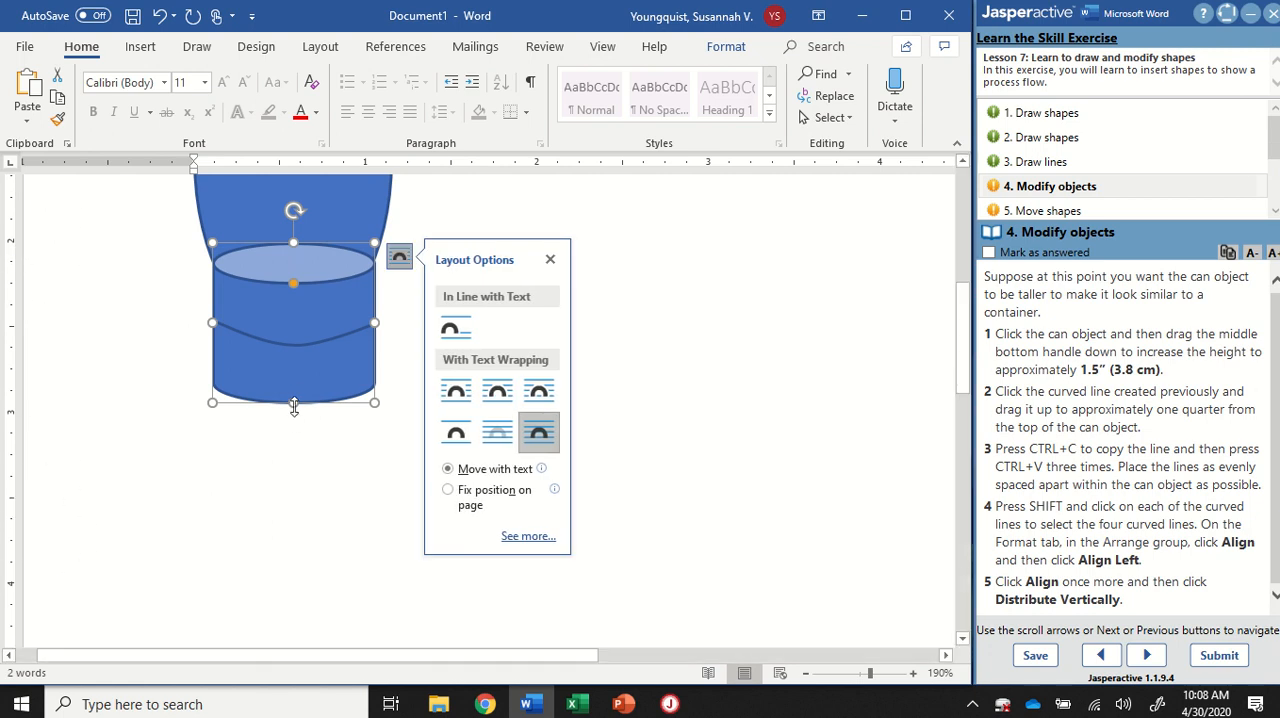
left_click_drag(294, 405, 297, 505)
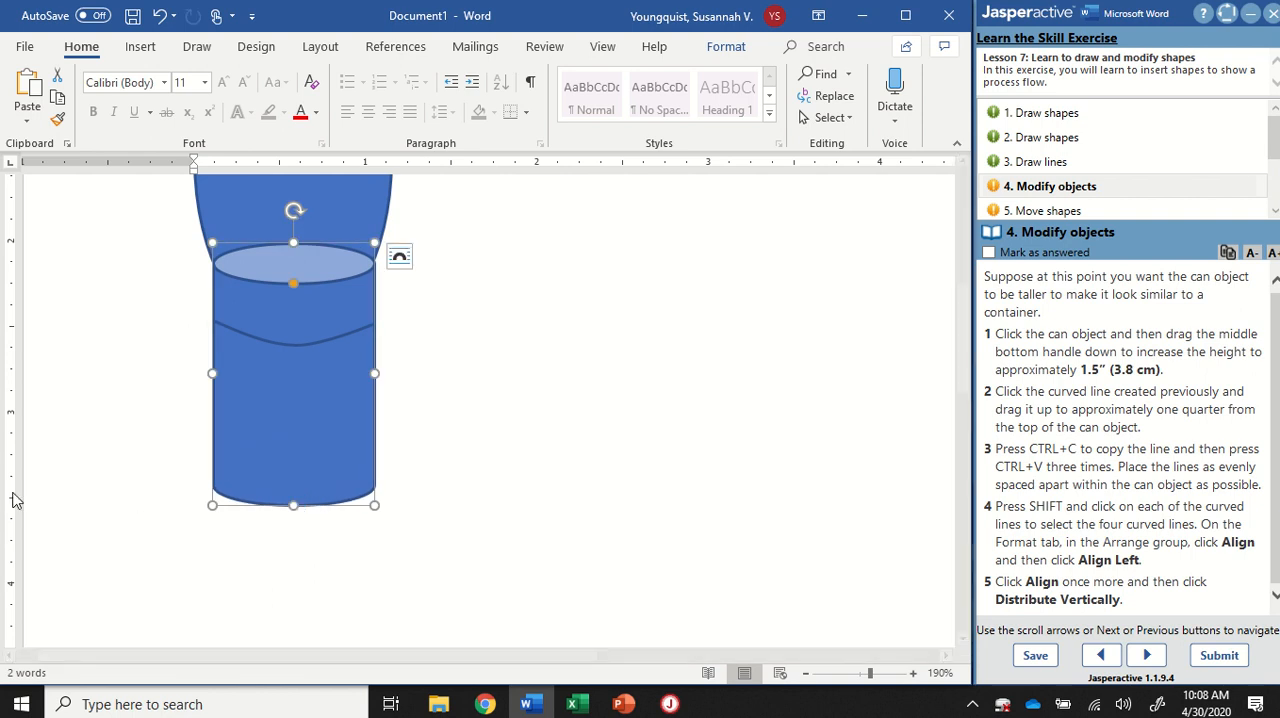
key("ctrl")
key("ctrl")
key("ctrl")
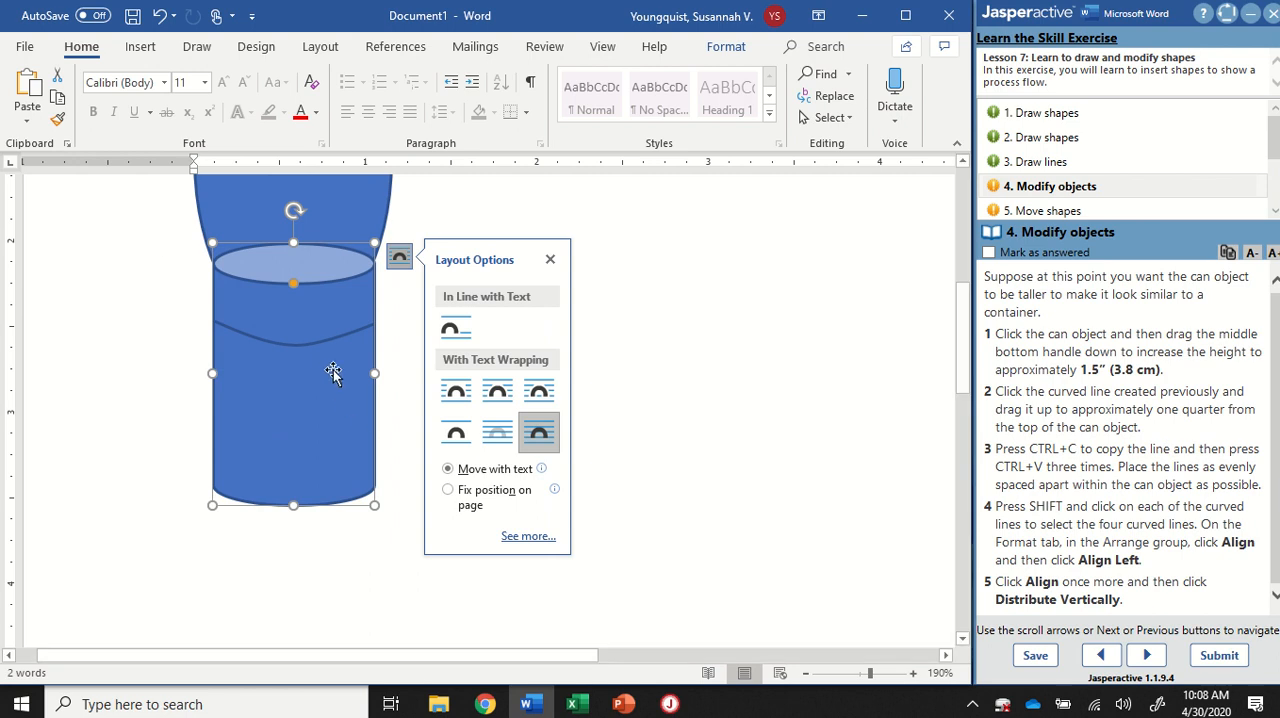
left_click(319, 342)
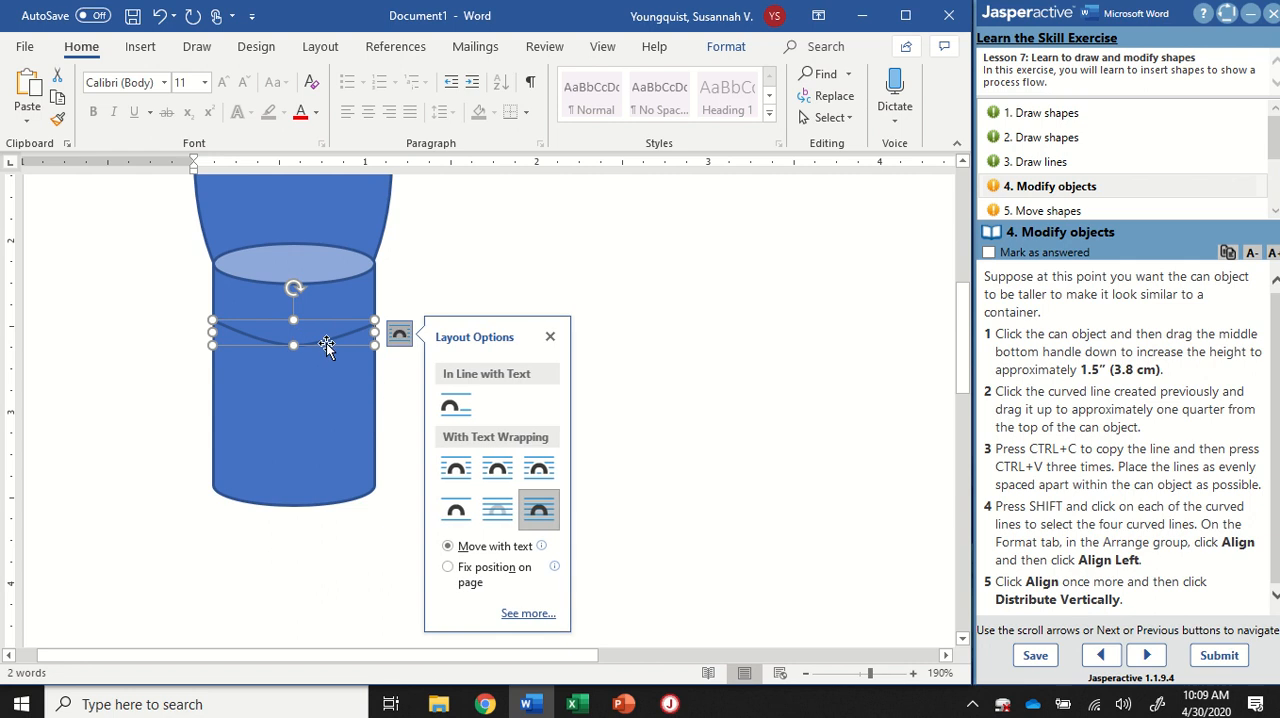
left_click(332, 381)
left_click(395, 256)
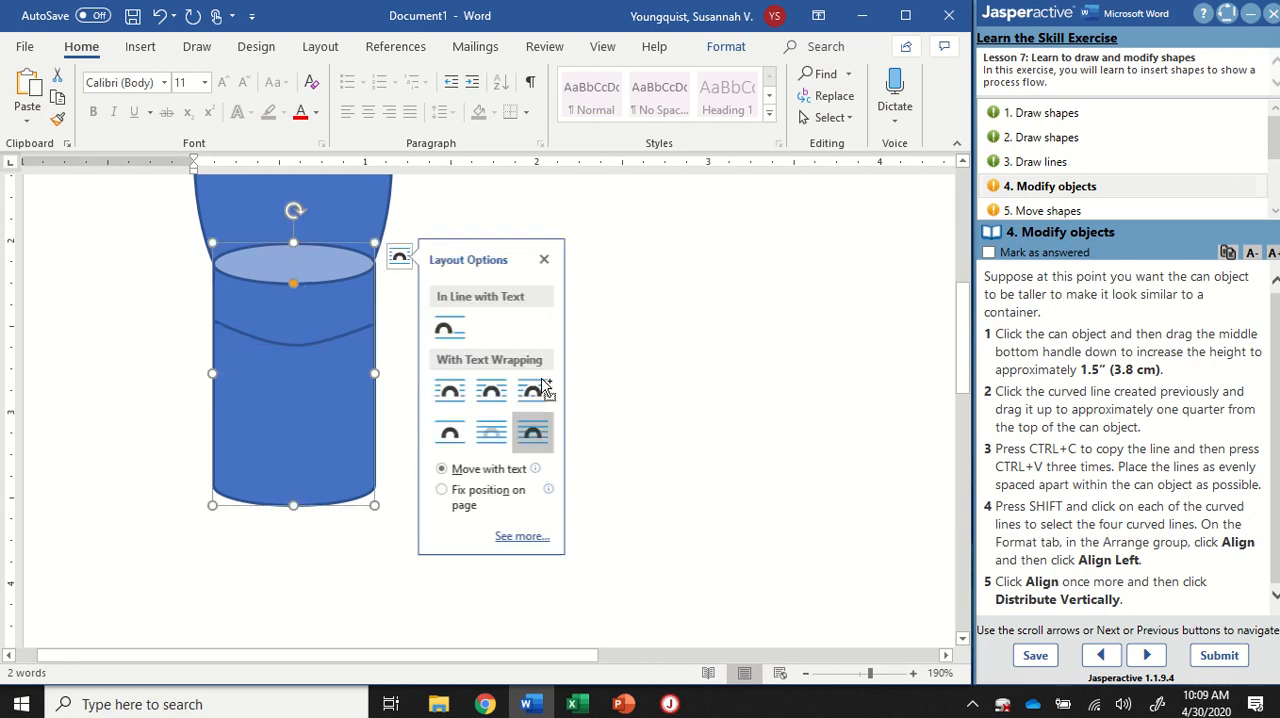
left_click(380, 337)
scroll(426, 400, "down", 5)
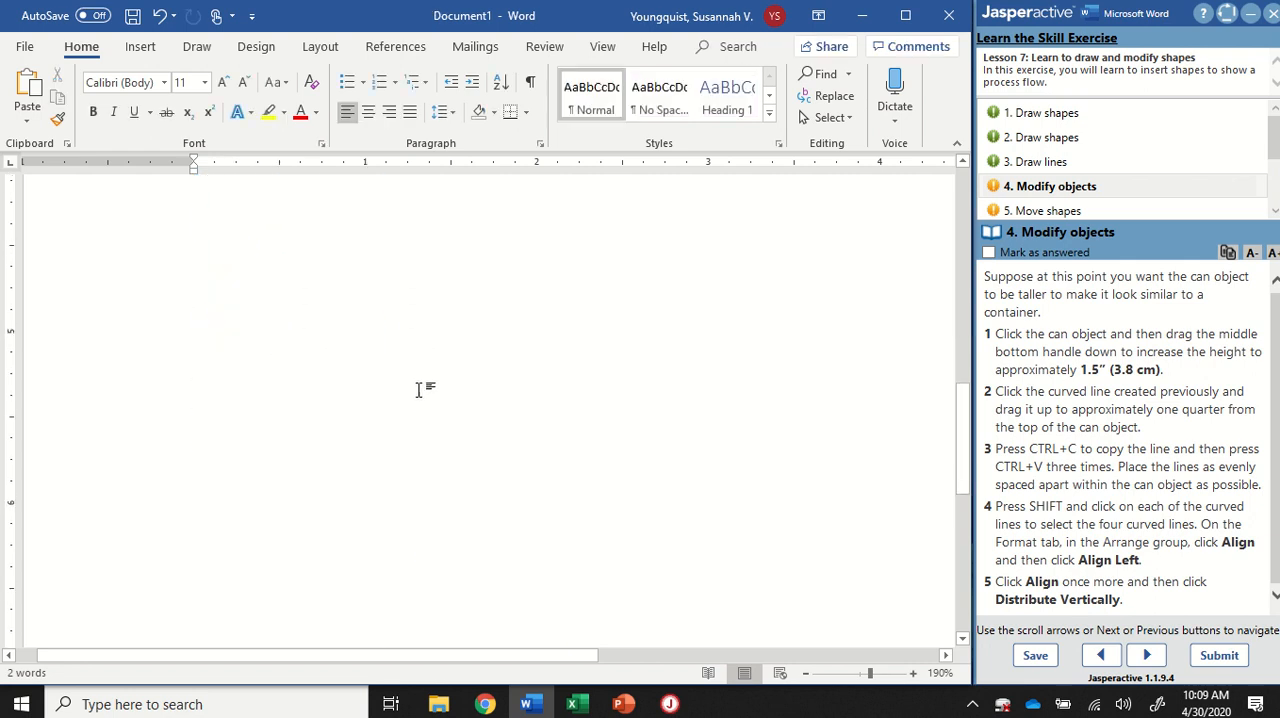
Step: Copy the curved line on the can and paste three copies of it
left_click(316, 254)
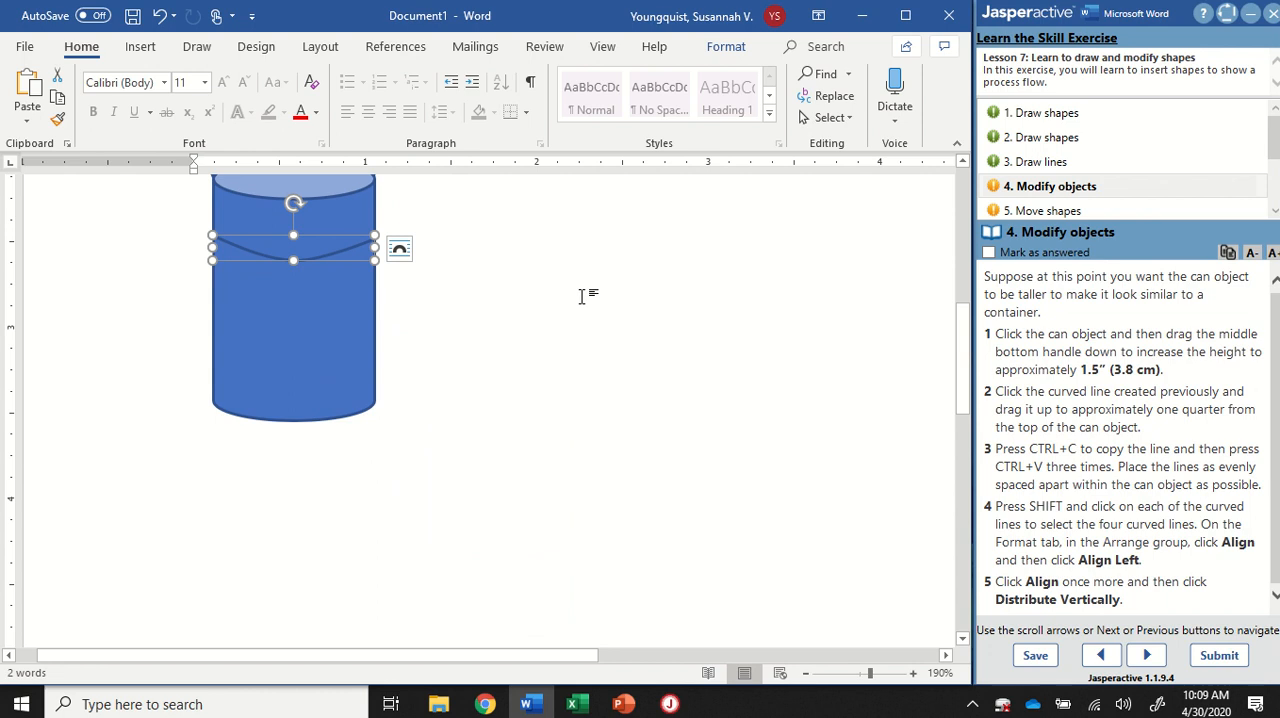
key("ctrl+c")
key("ctrl+v")
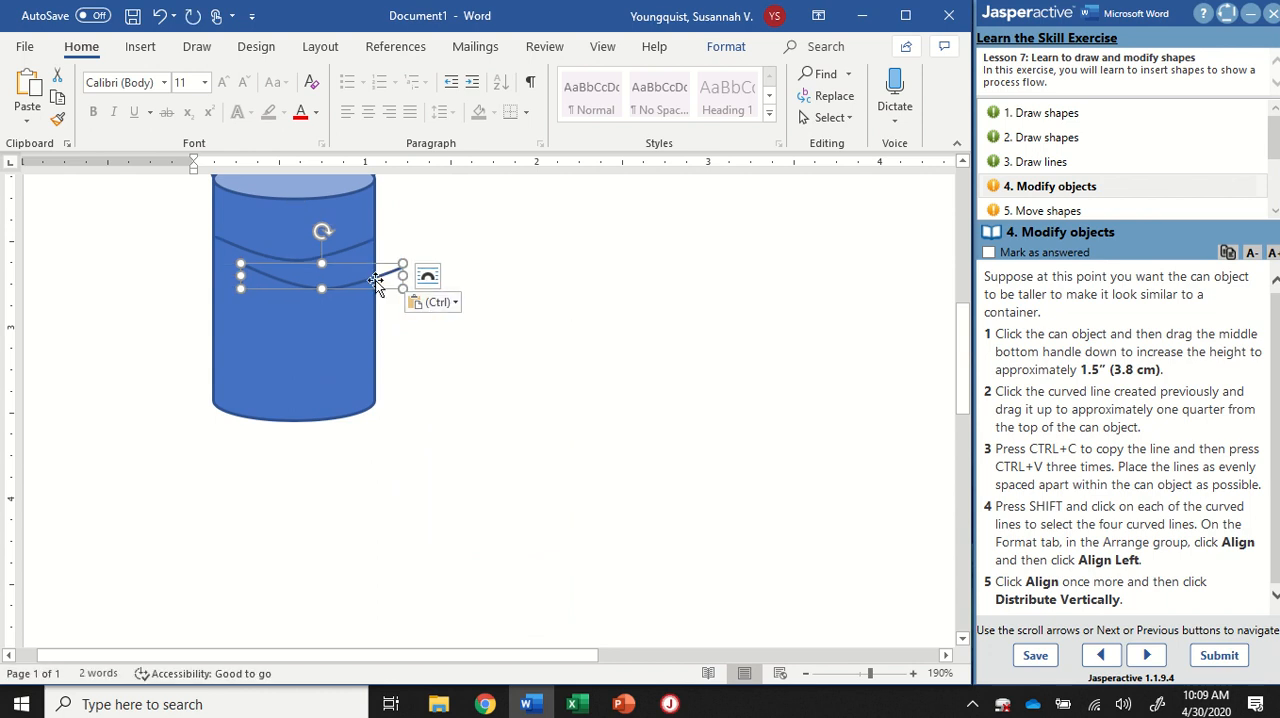
key("ctrl+v")
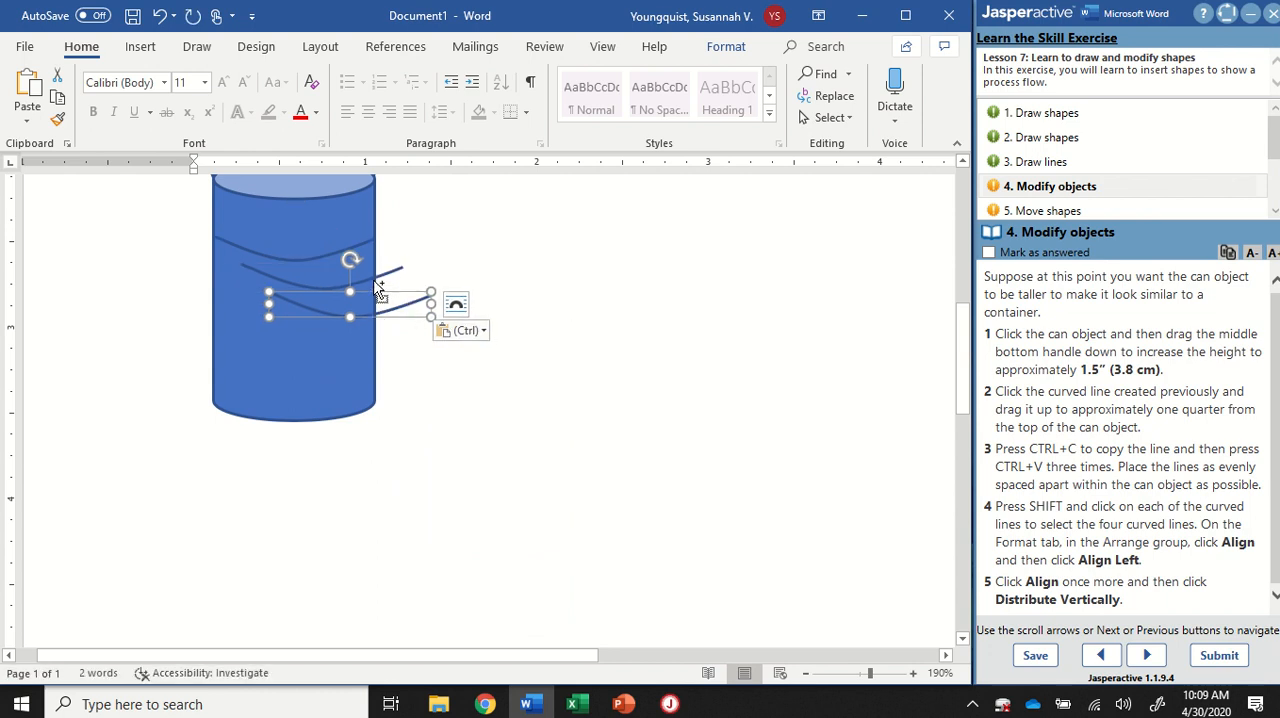
key("ctrl+v")
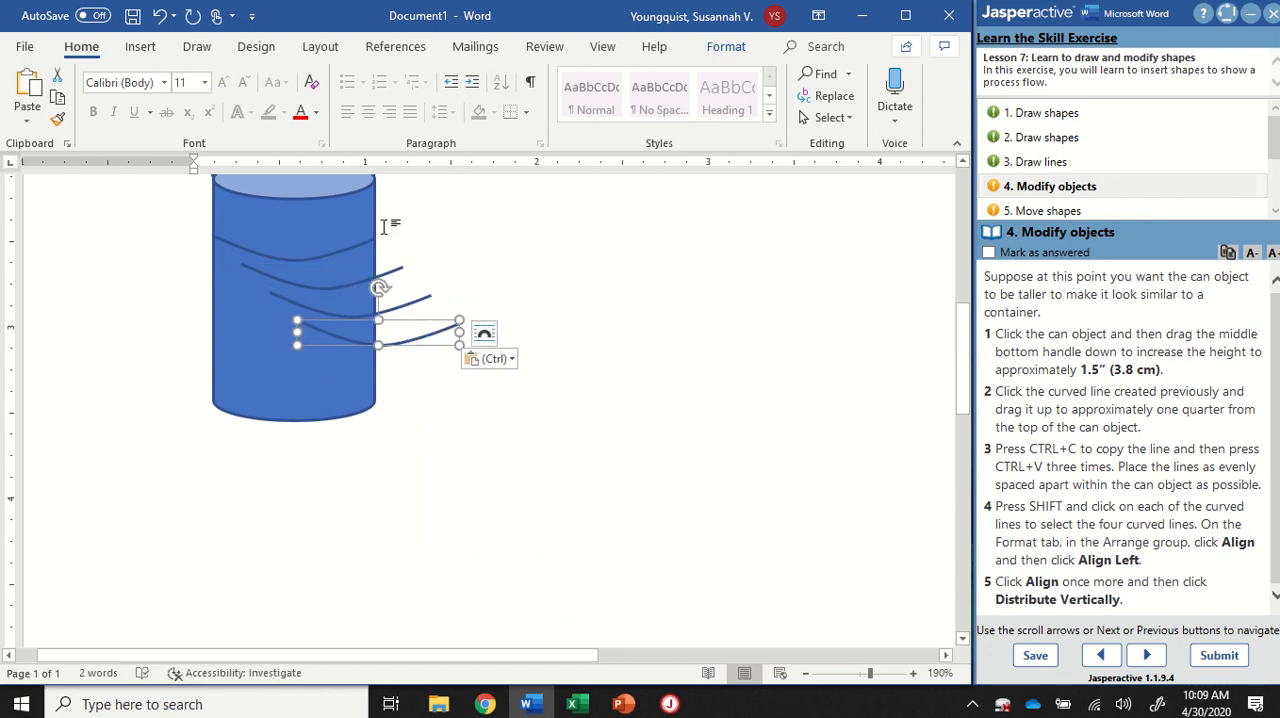
key("ctrl")
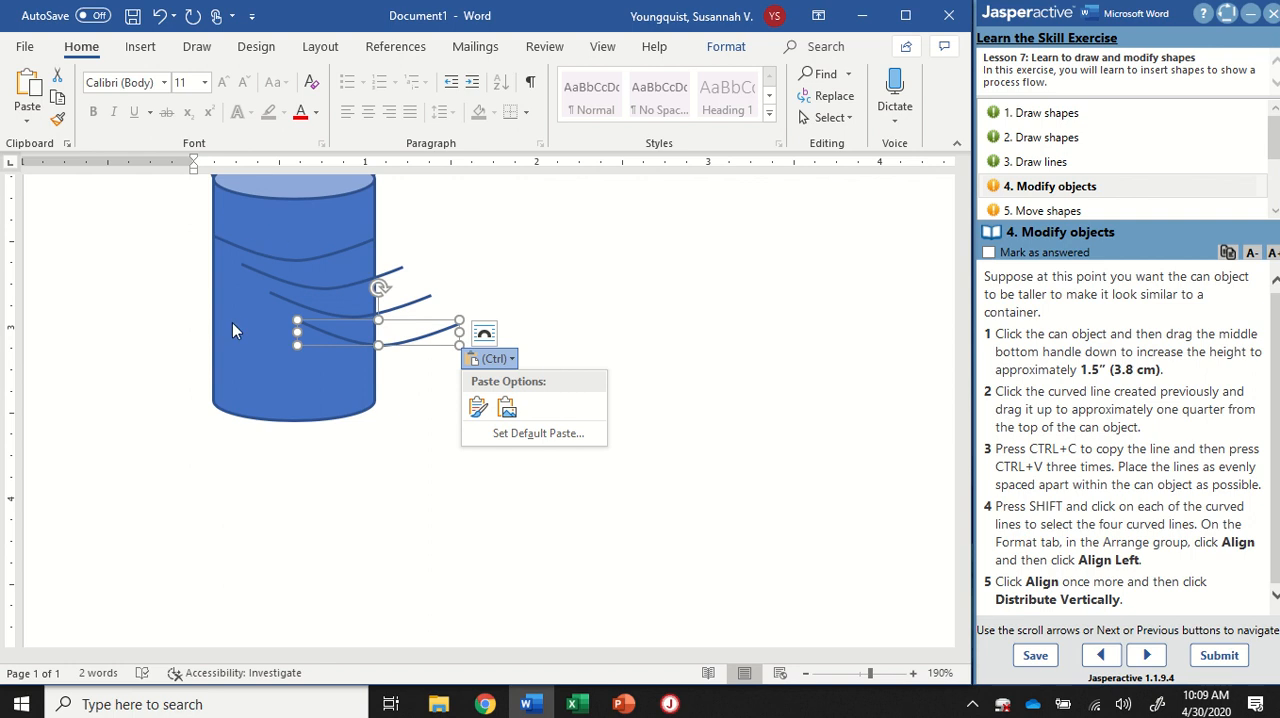
Step: Select all four curved lines on the can and align them by their left edges
left_click(418, 302)
left_click(420, 306, "shift")
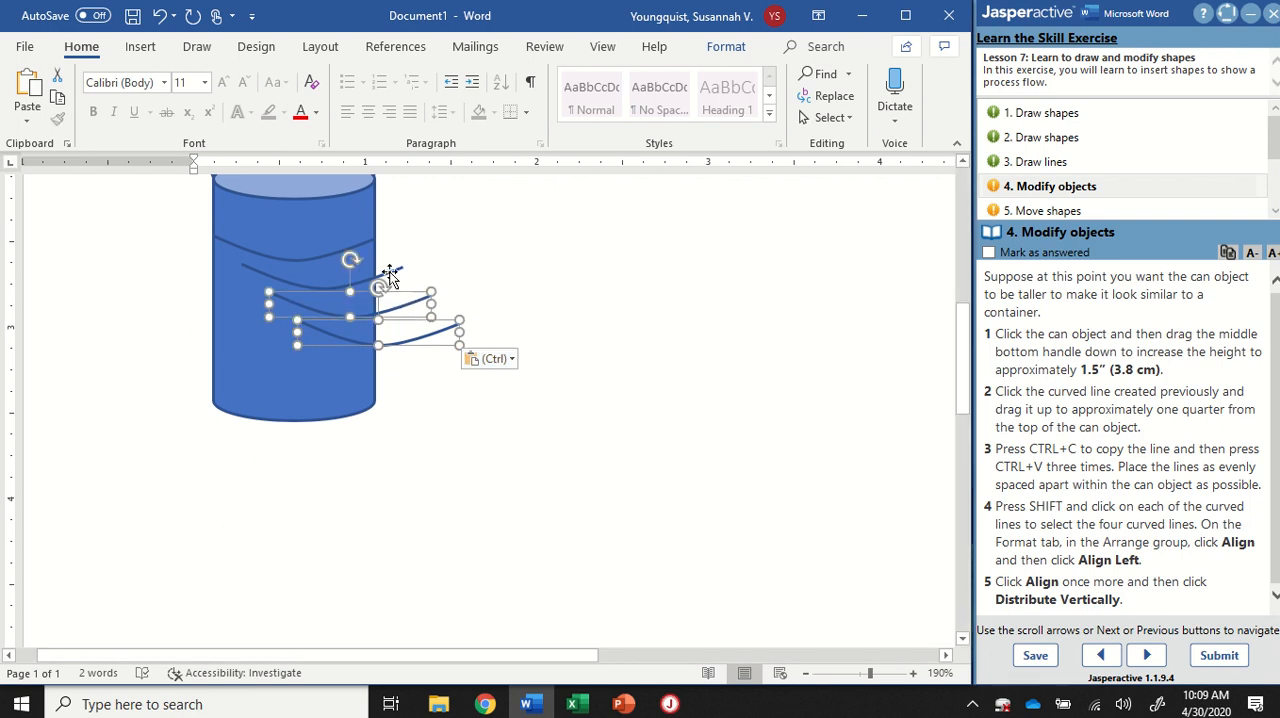
left_click(390, 278, "shift")
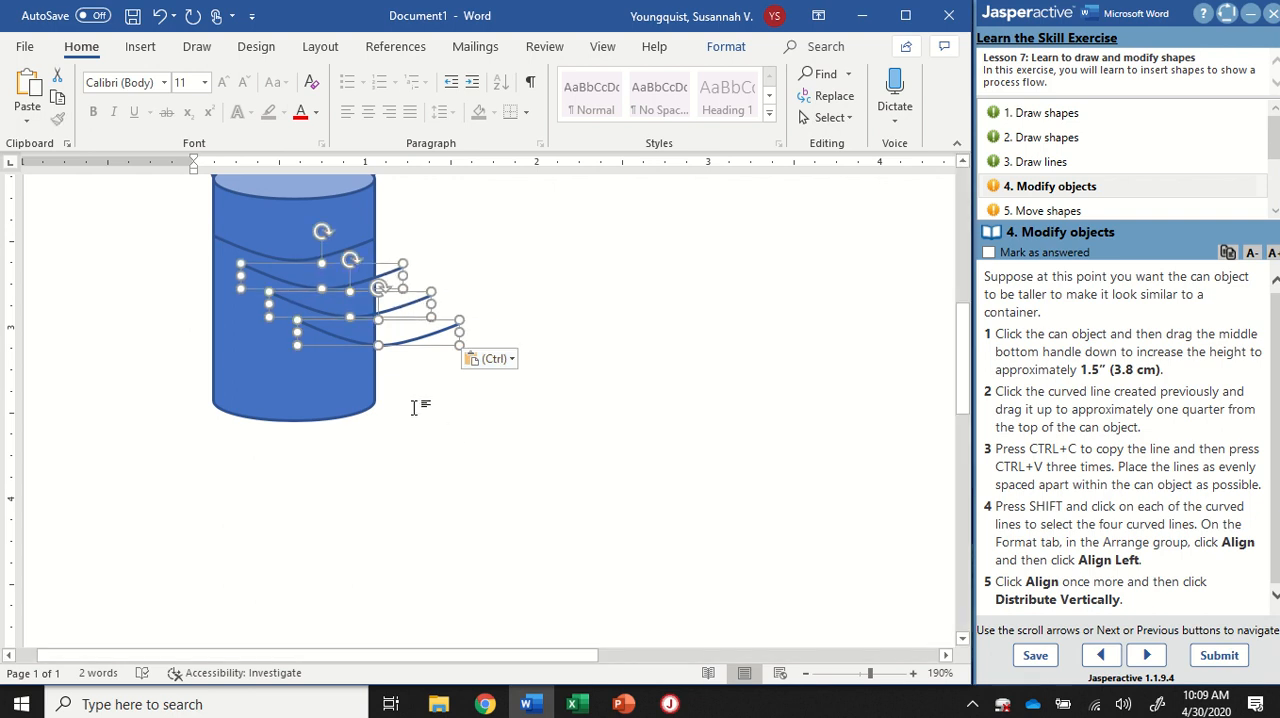
left_click(355, 247, "shift")
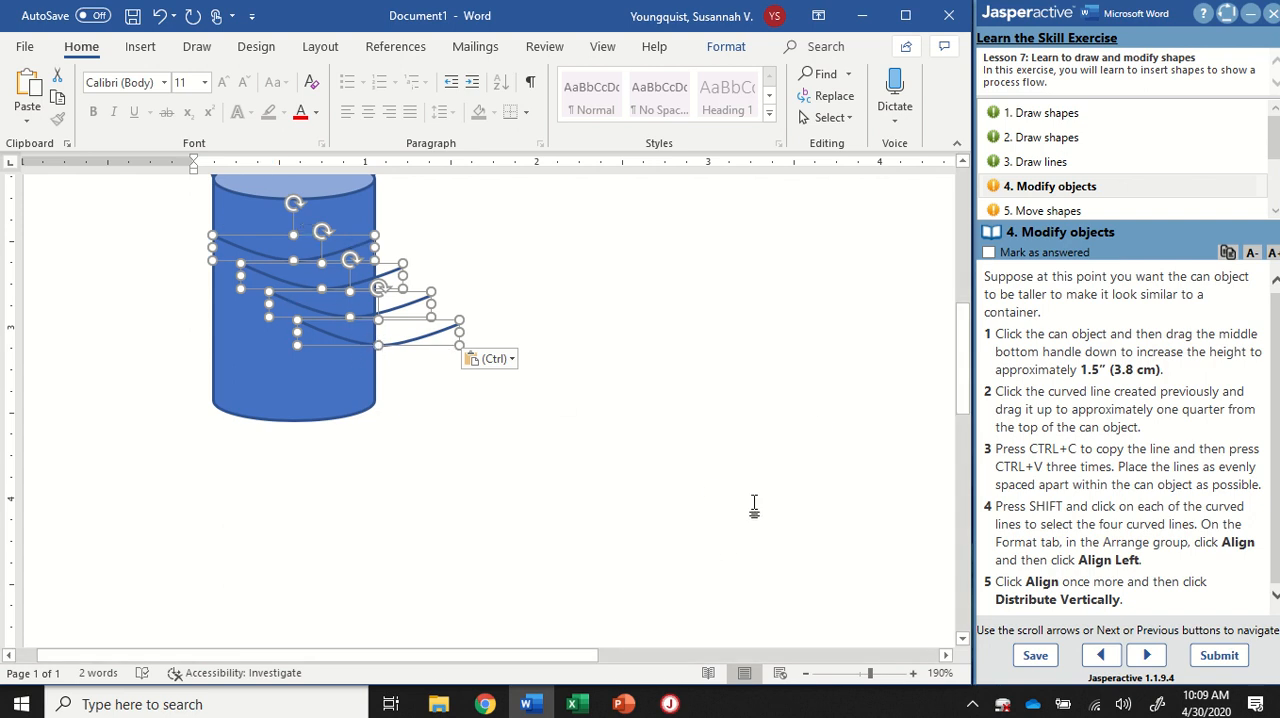
left_click(727, 52)
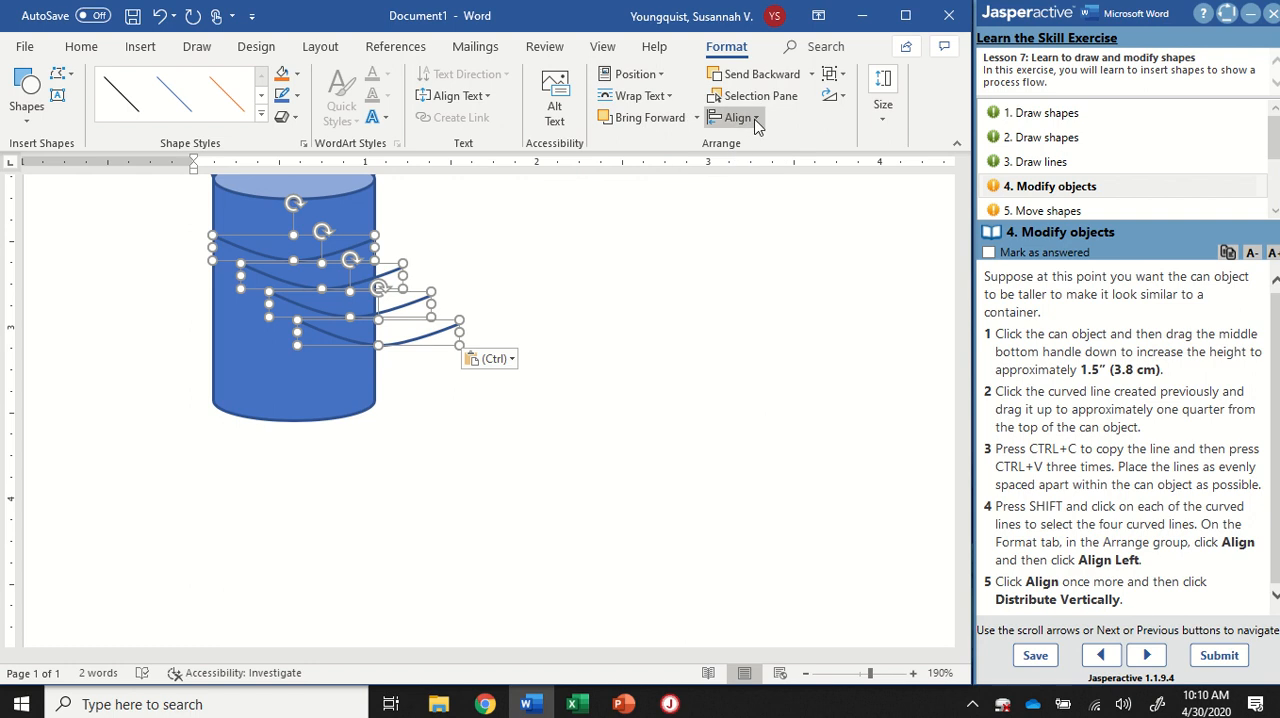
key("ctrl")
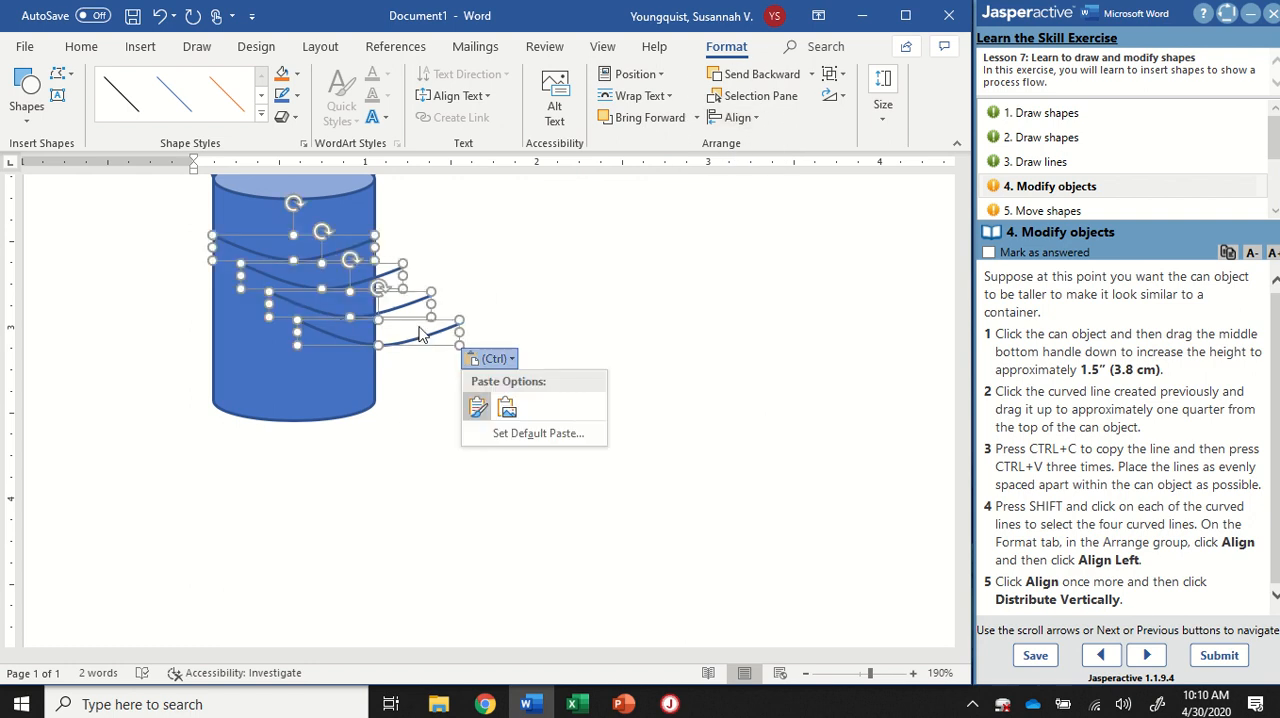
left_click(757, 120)
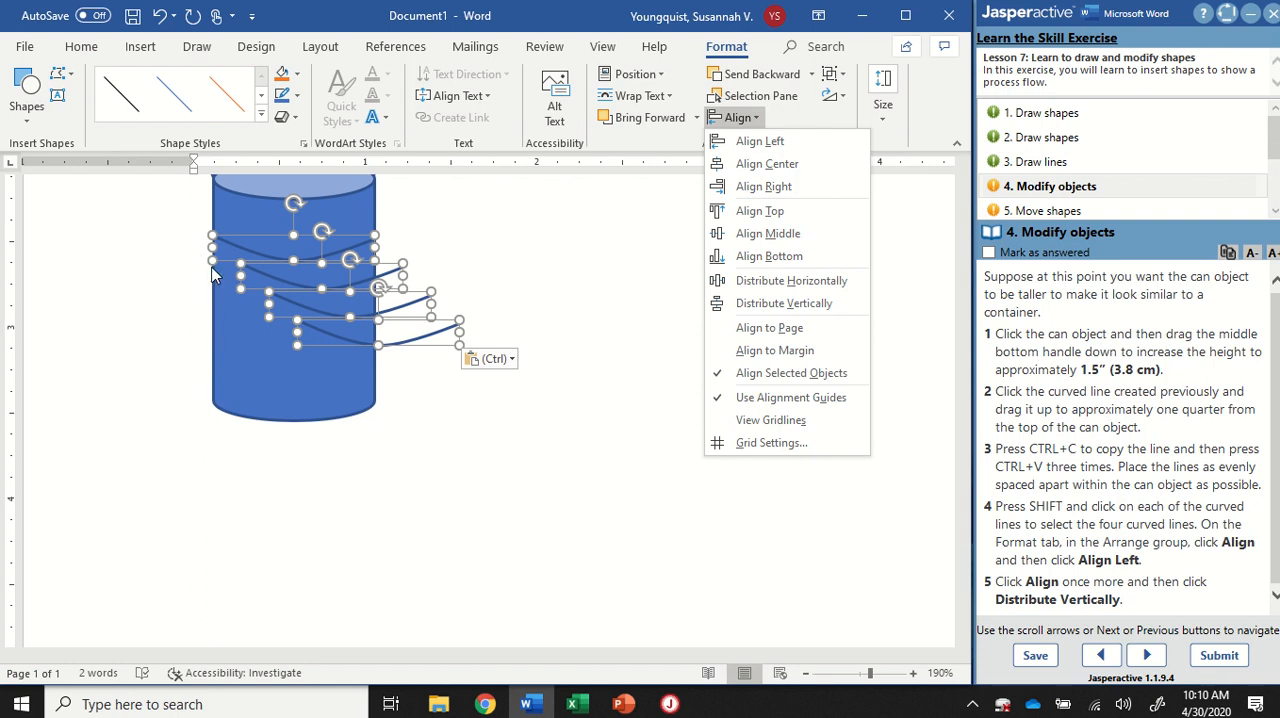
left_click(762, 142)
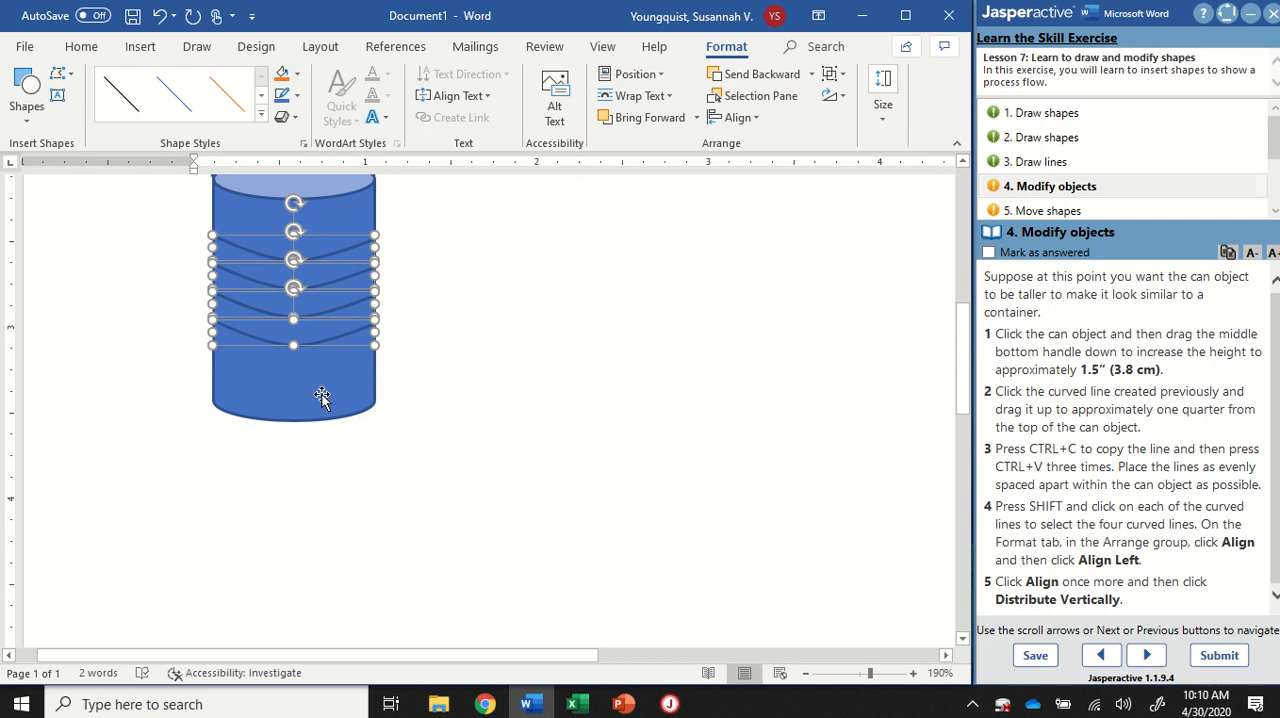
left_click(451, 315)
Step: Move the uppermost curved line up closer to the can's lid and the lowest one down near the can's base
scroll(451, 315, "up", 4)
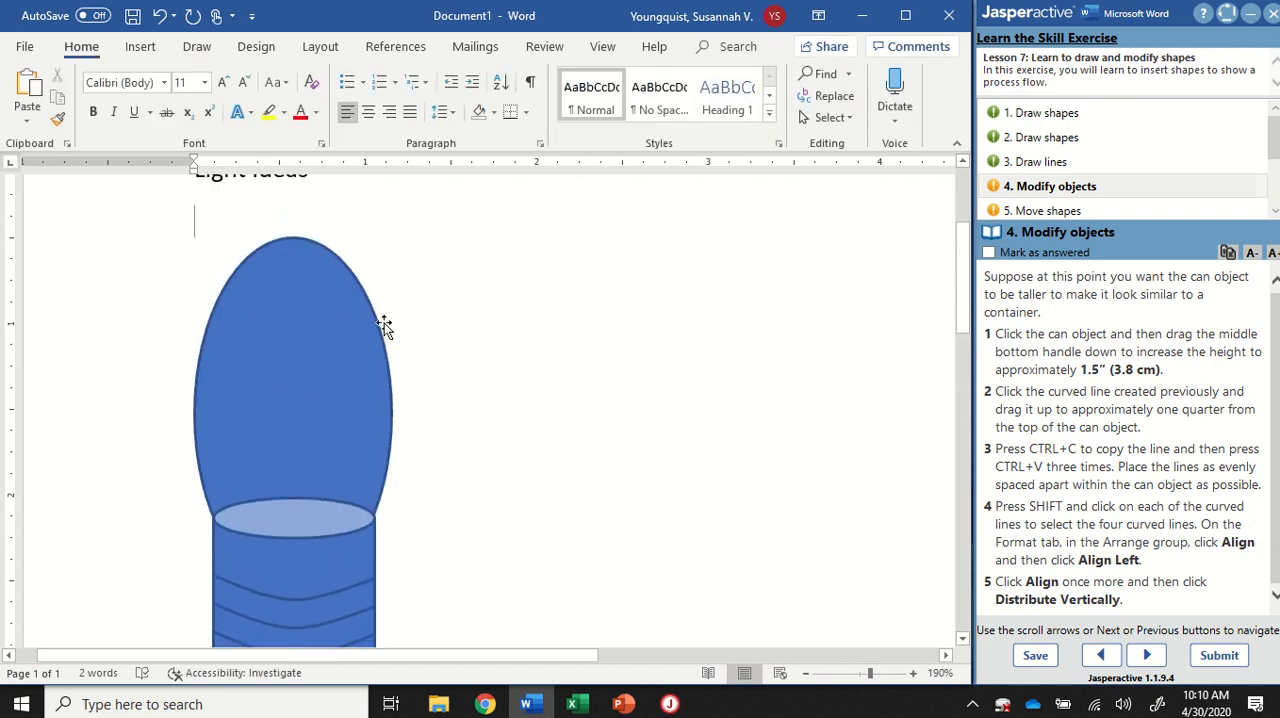
scroll(384, 323, "down", 5)
left_click(287, 345)
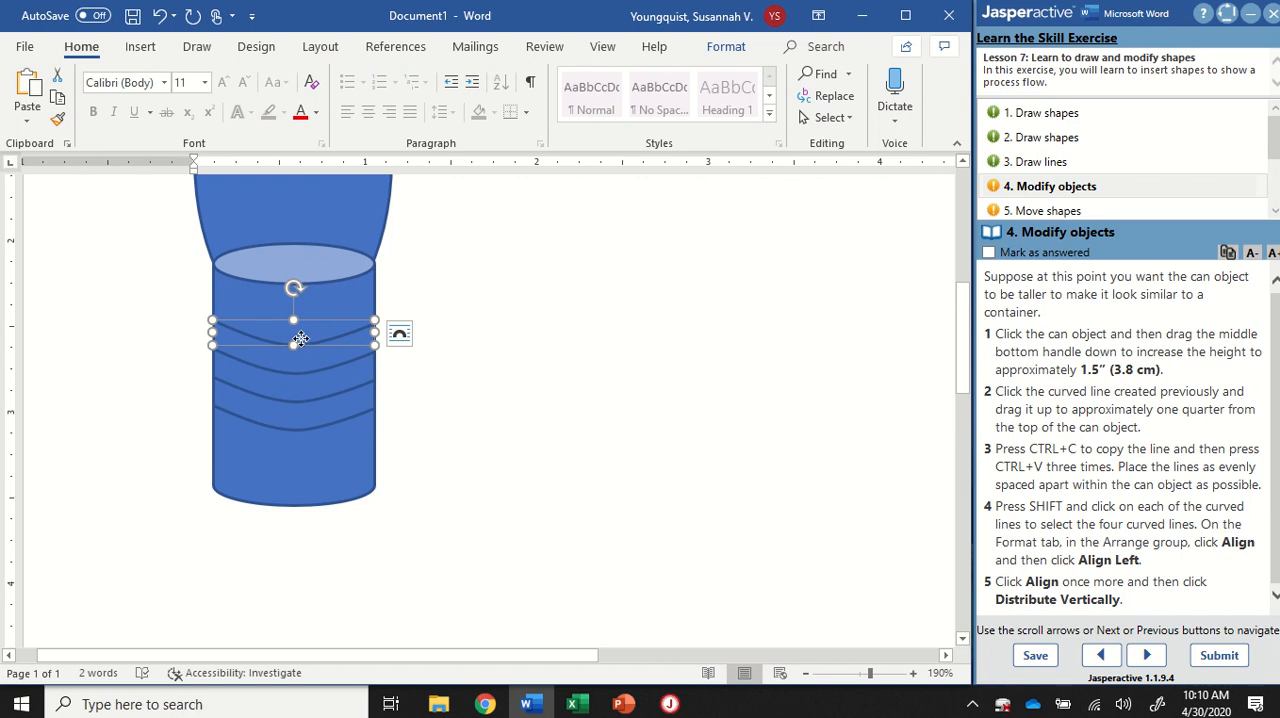
left_click_drag(301, 345, 298, 326)
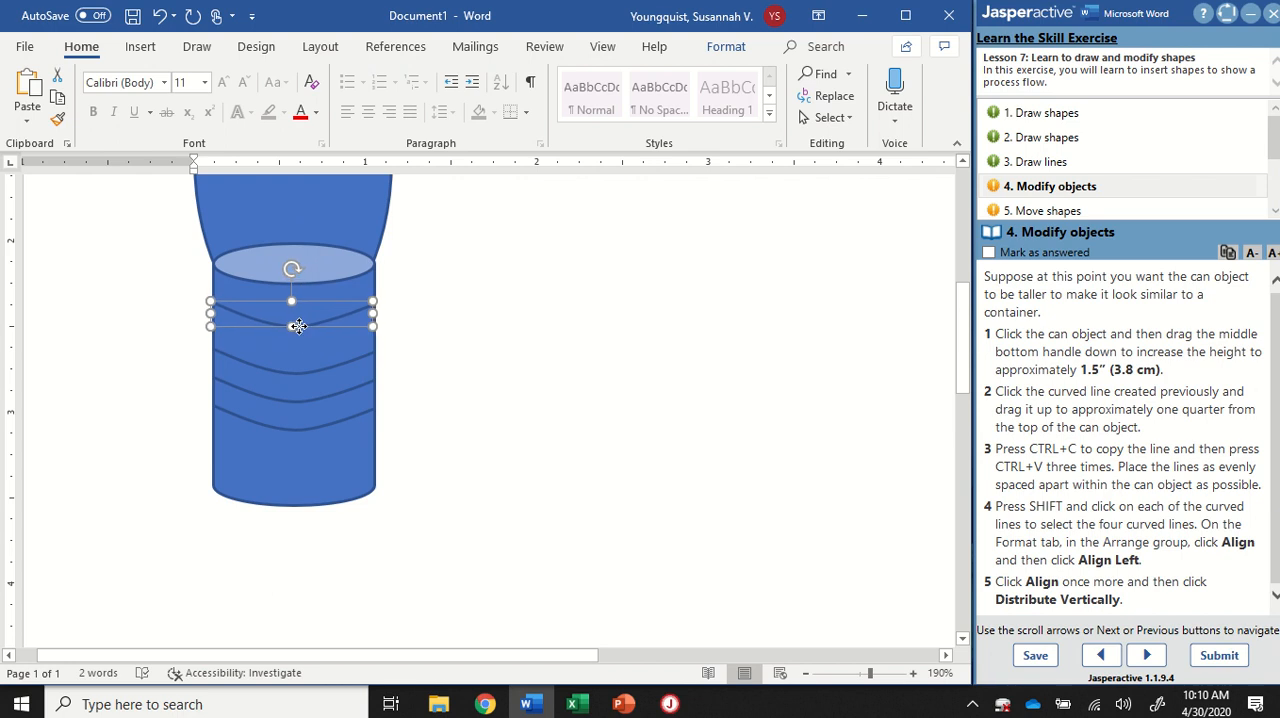
left_click(296, 431)
left_click_drag(296, 431, 305, 478)
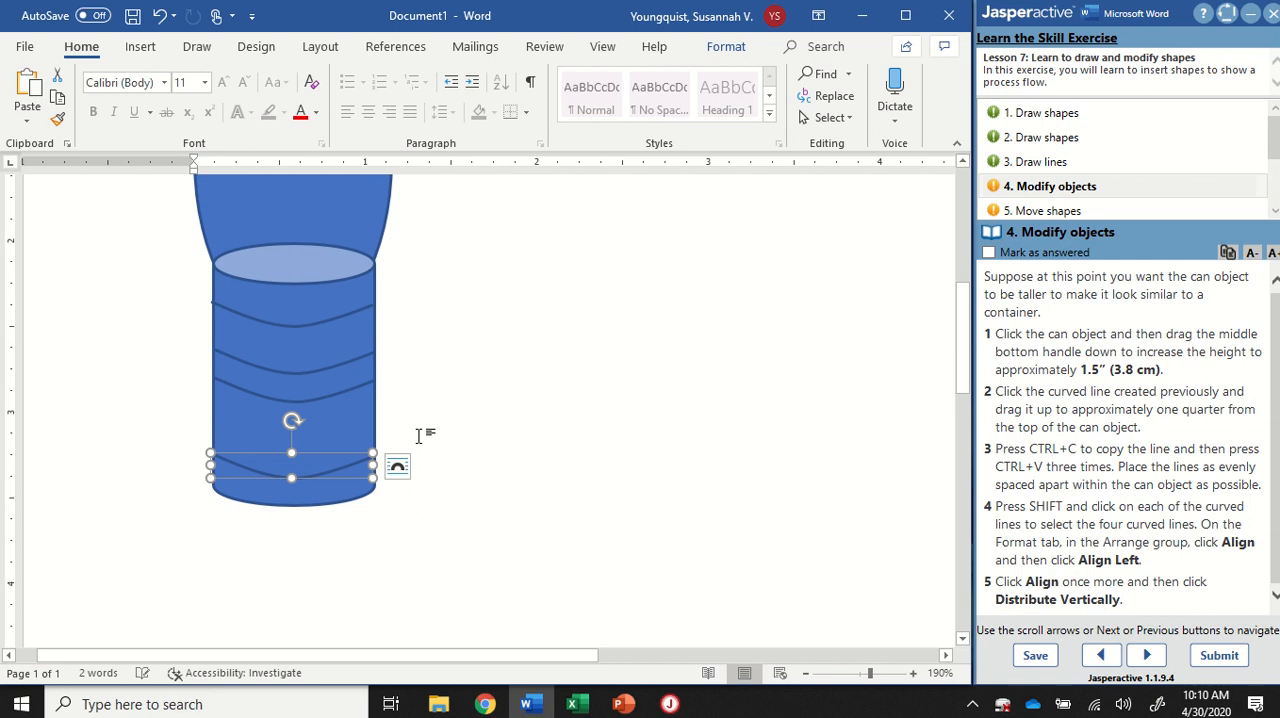
Step: Fine-tune the uppermost and lowest curved lines so their ends line up with the can's sides
left_click(298, 327)
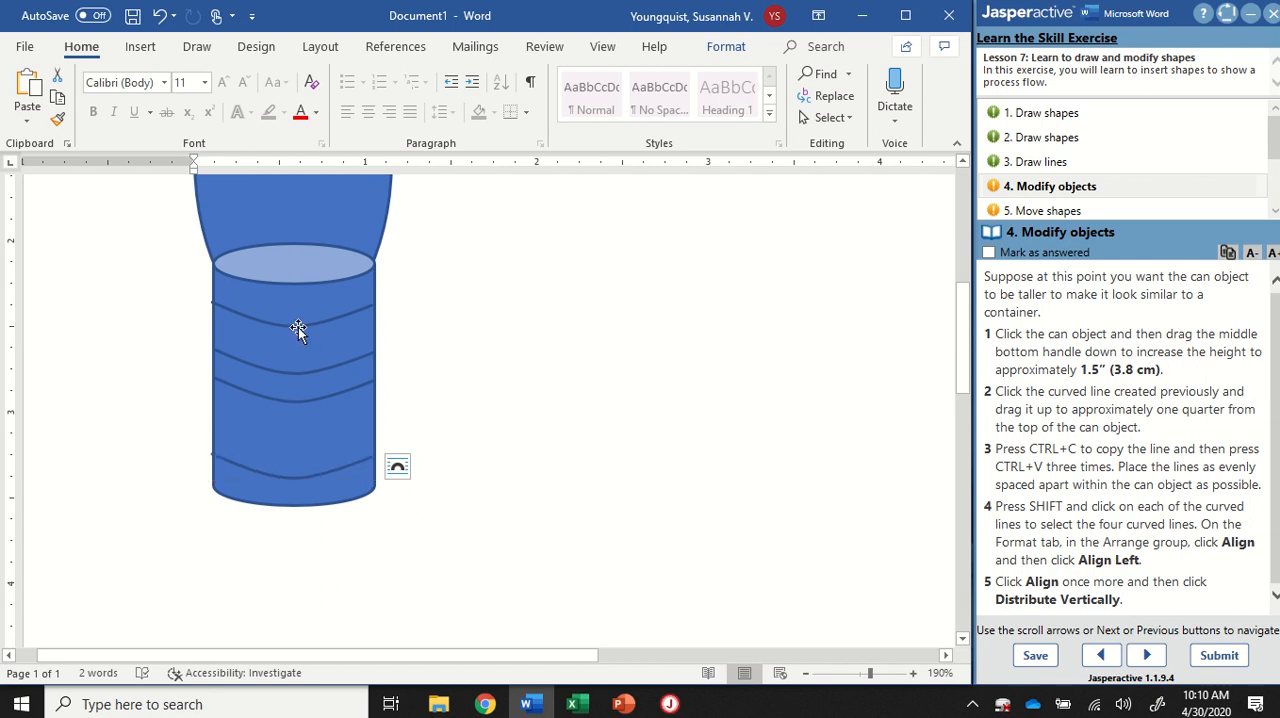
left_click_drag(298, 327, 298, 327)
left_click(298, 327)
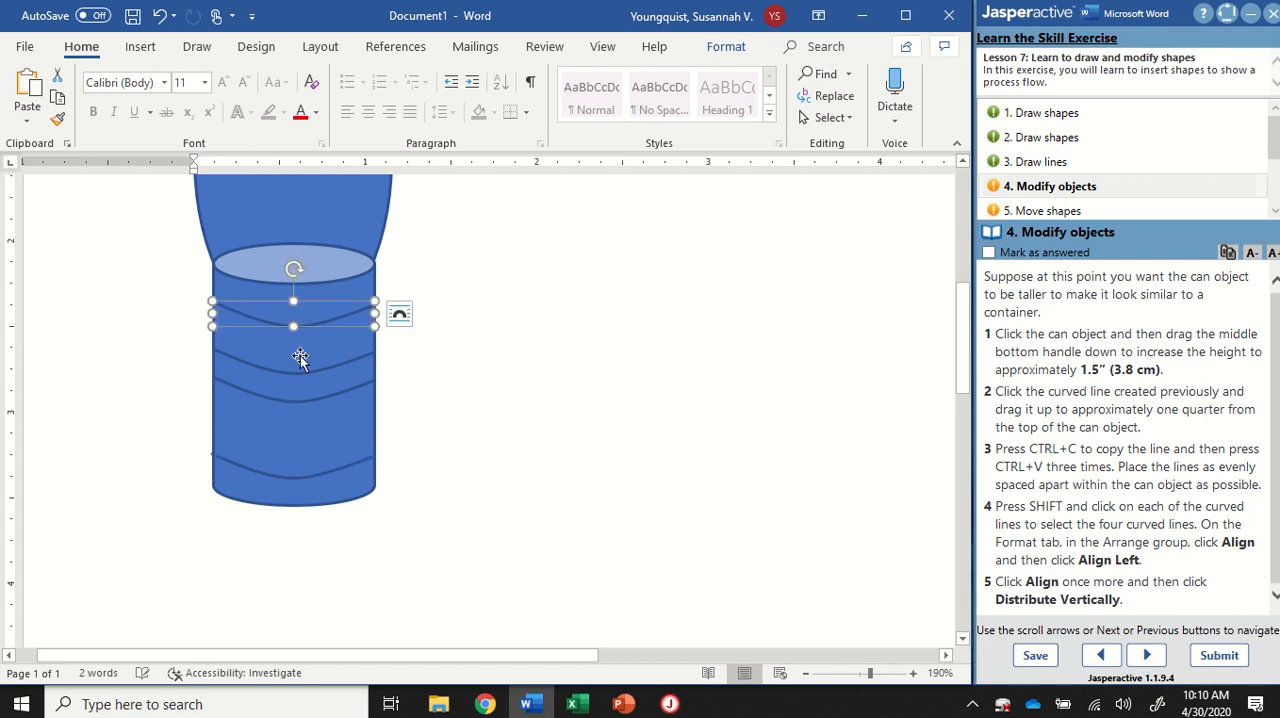
left_click_drag(295, 478, 297, 476)
left_click(296, 476)
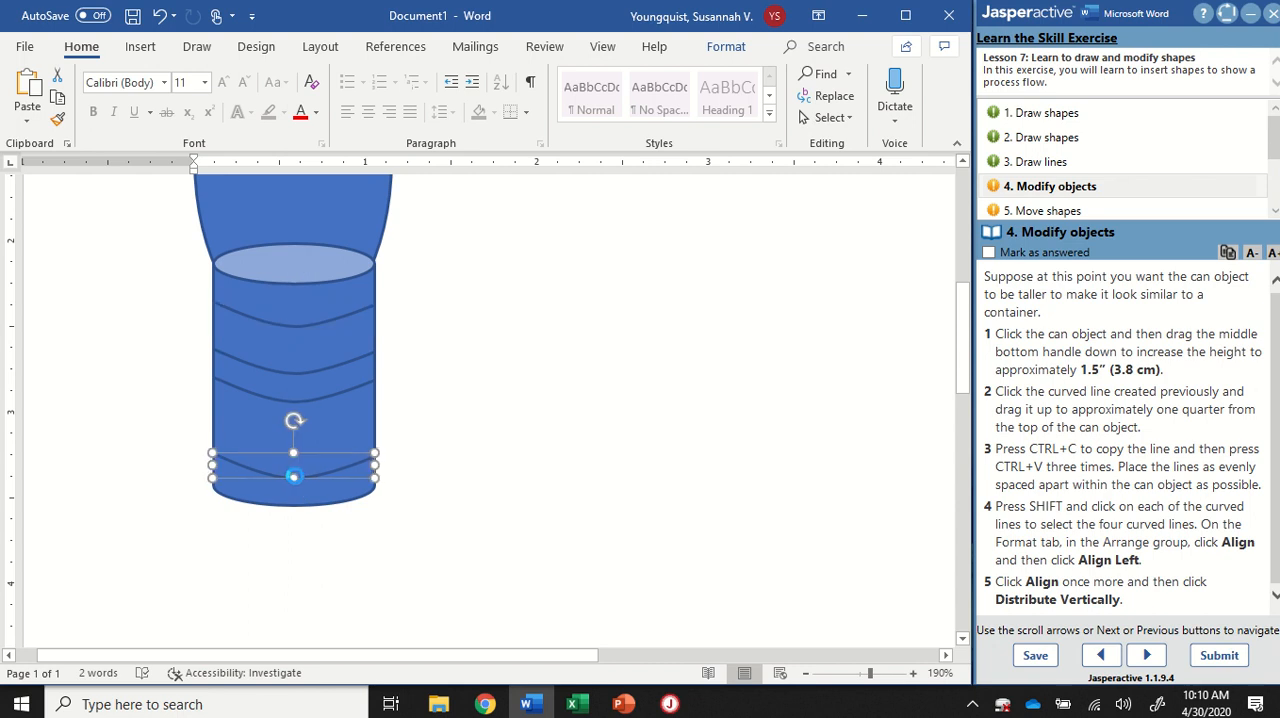
Step: Select all four curved lines and distribute them vertically so they are evenly spaced on the can
left_click(347, 384, "shift")
left_click(357, 360, "shift")
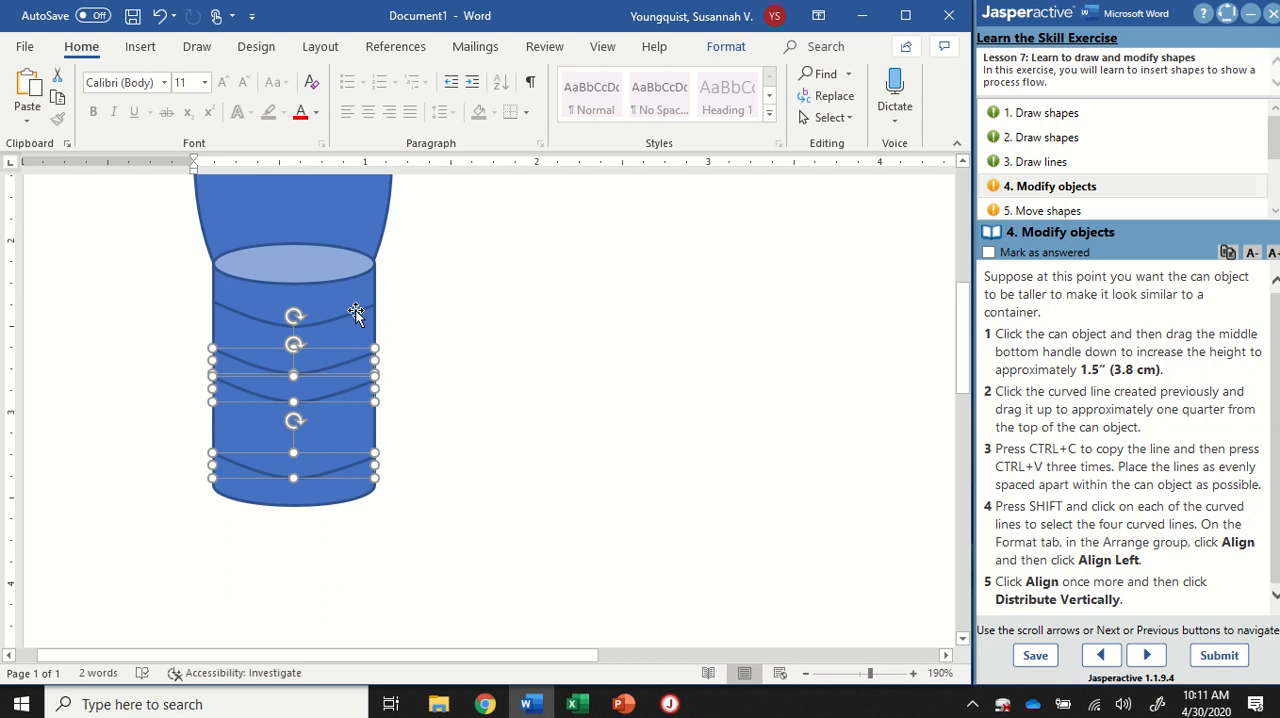
left_click(357, 314, "shift")
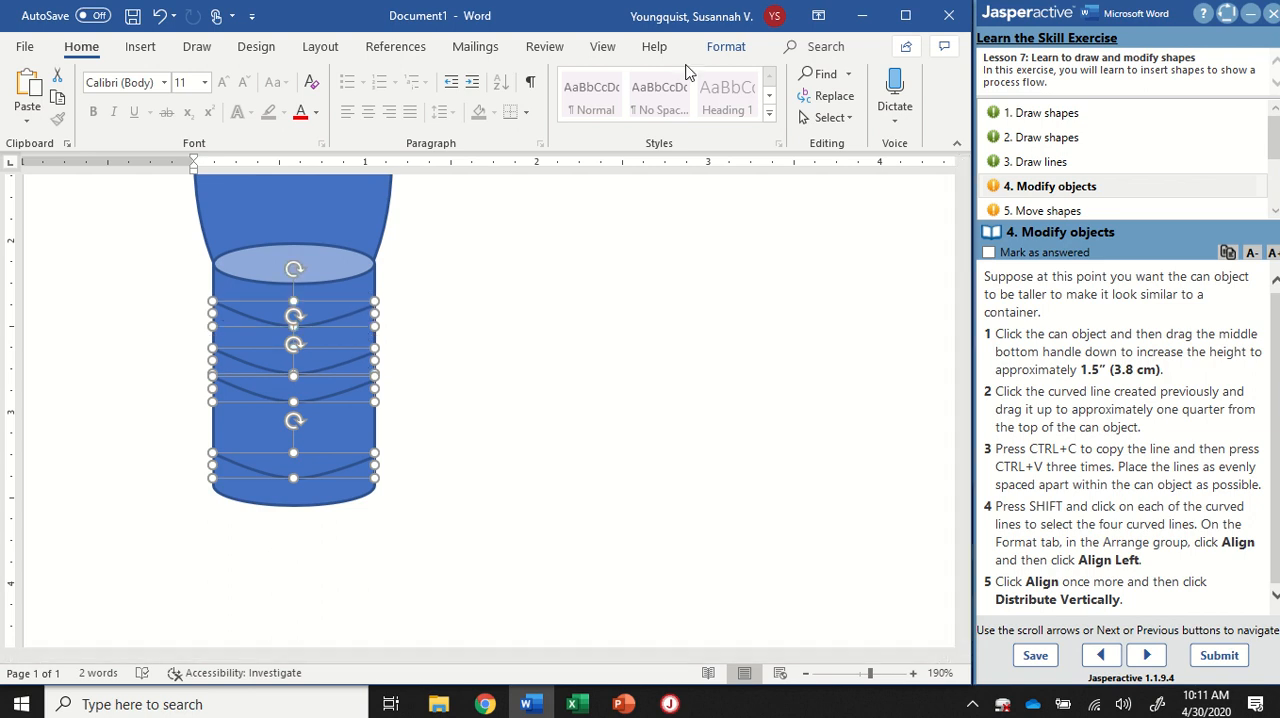
left_click(724, 47)
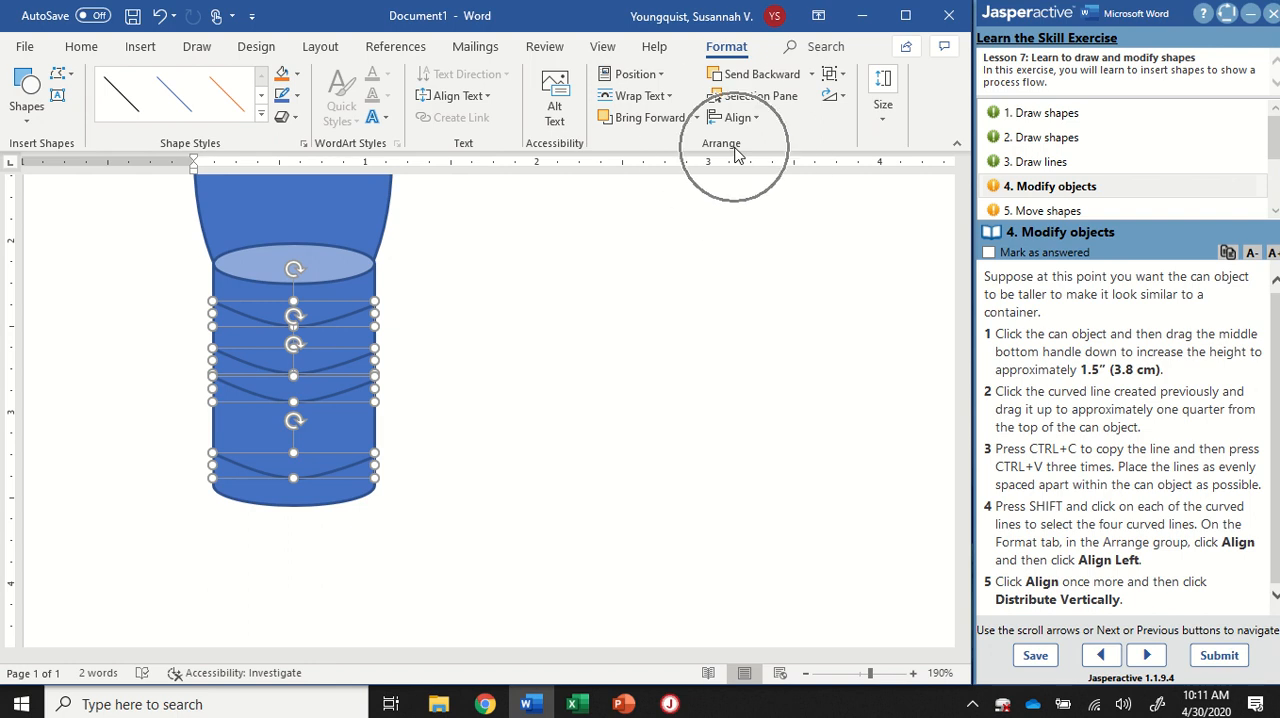
left_click(752, 118)
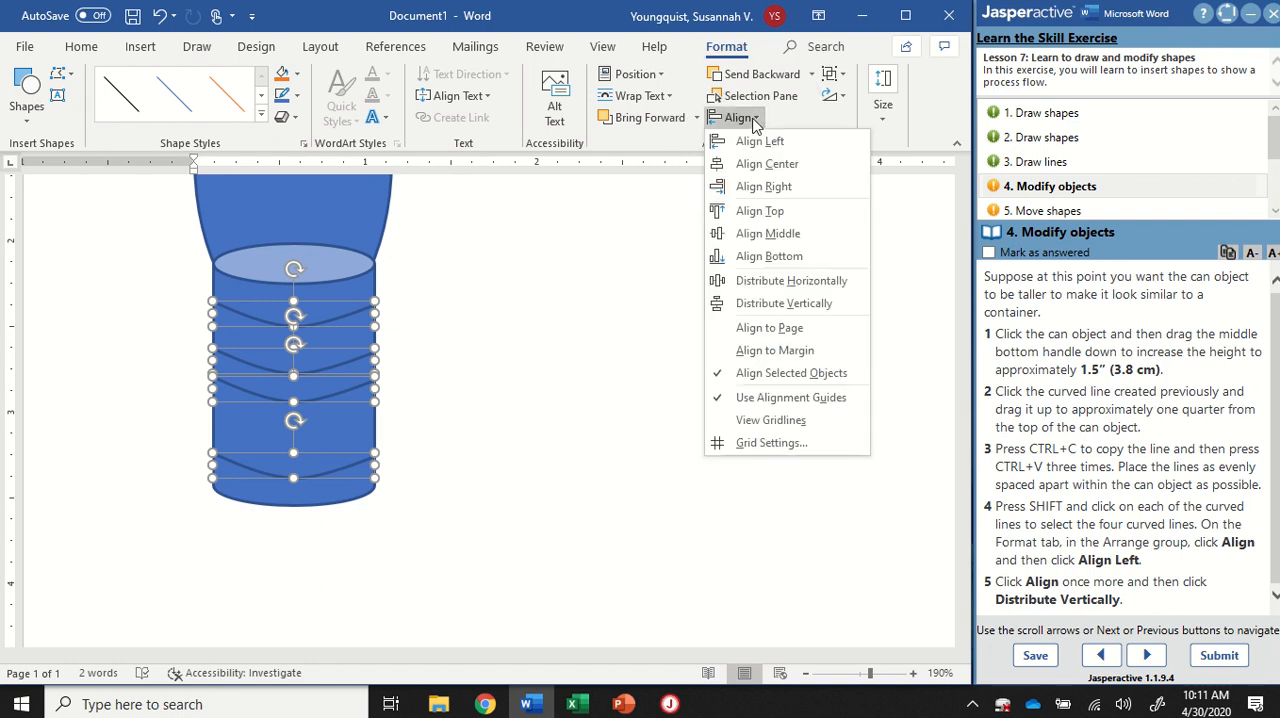
left_click(776, 309)
left_click(762, 303)
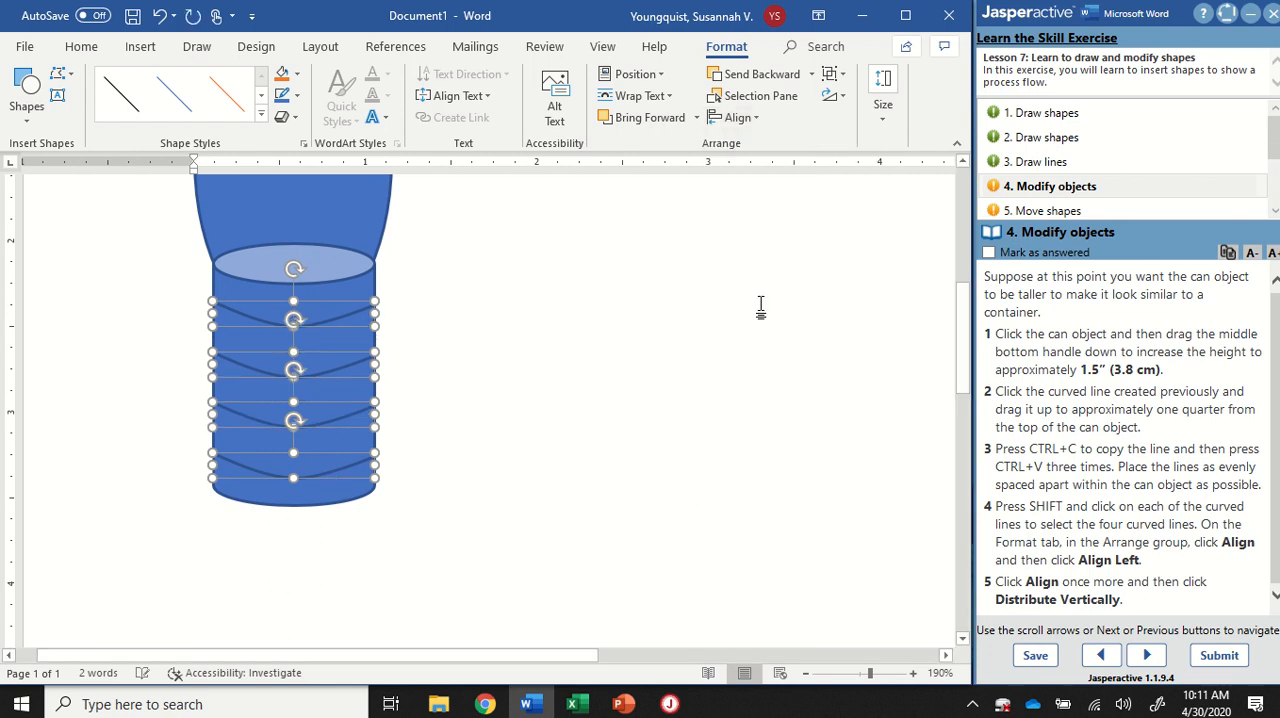
left_click(555, 387)
Step: Mark exercise task 4 as answered and open task 5, Move shapes
scroll(391, 323, "up", 3)
scroll(368, 492, "down", 3)
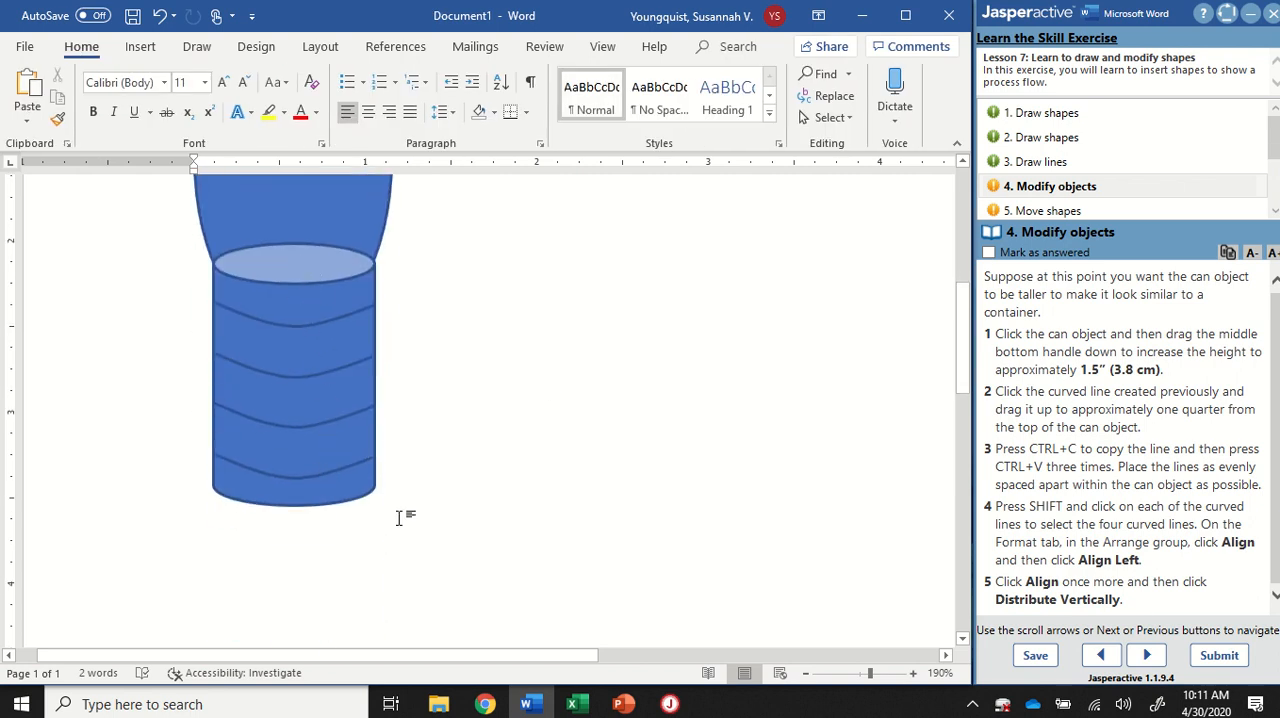
left_click(990, 253)
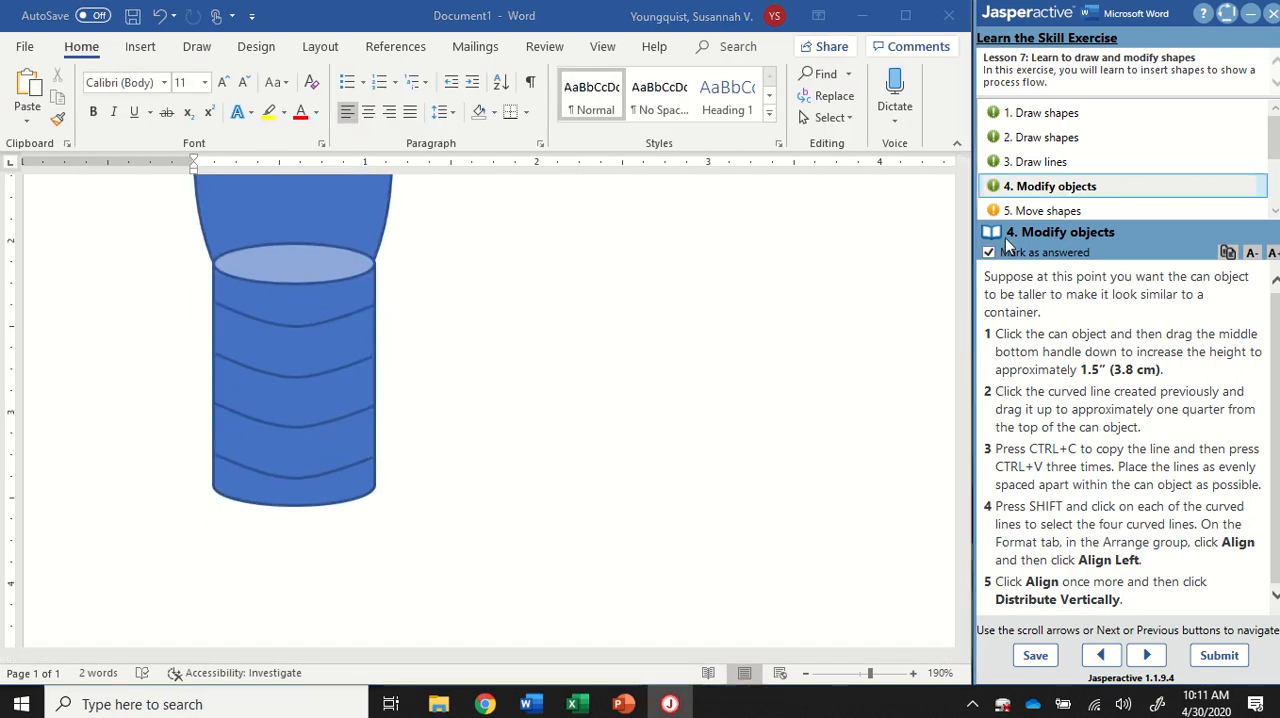
left_click(1027, 211)
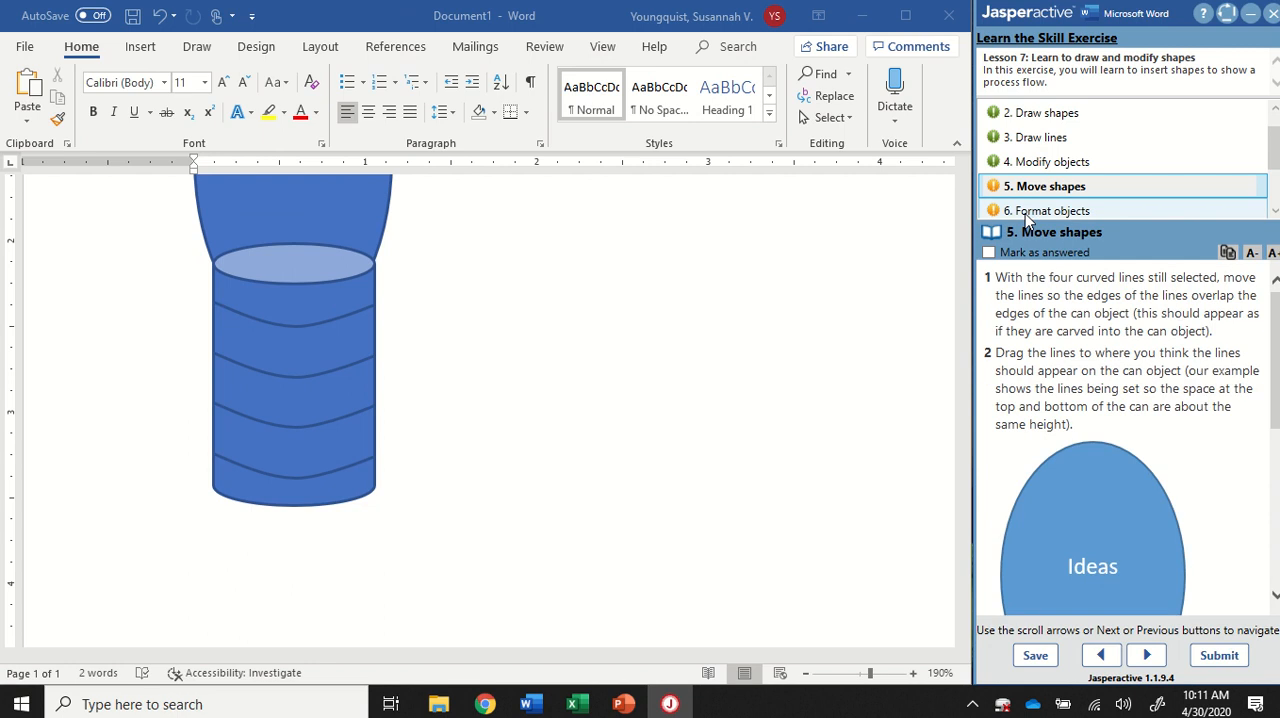
Step: Widen all four curved lines together on both sides so their ends slightly overlap the can's edges
left_click(429, 360)
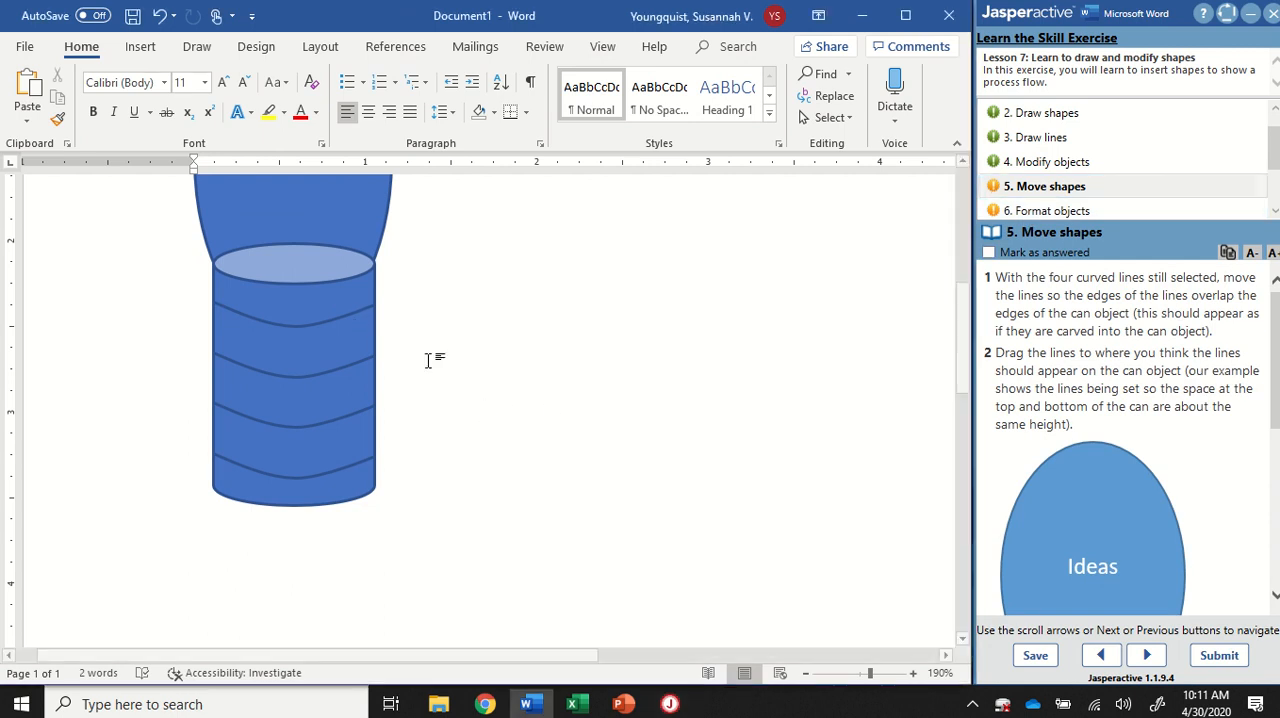
left_click(329, 320)
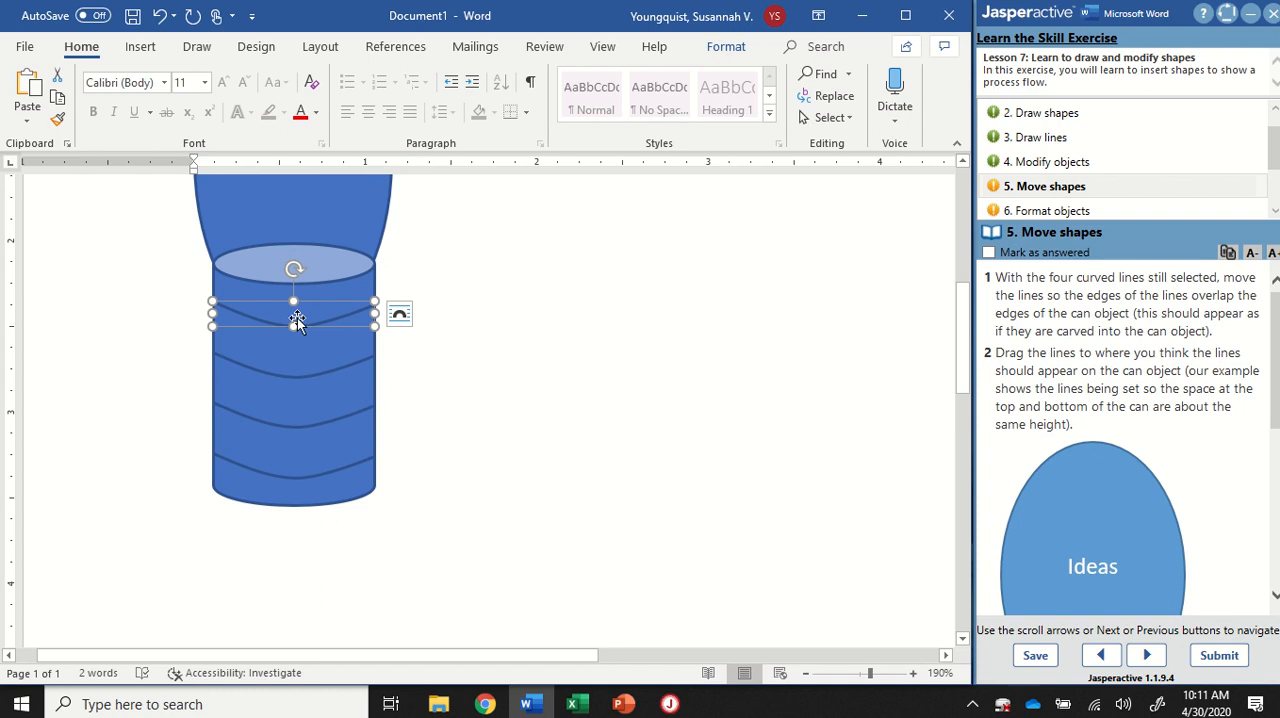
left_click(328, 370, "shift")
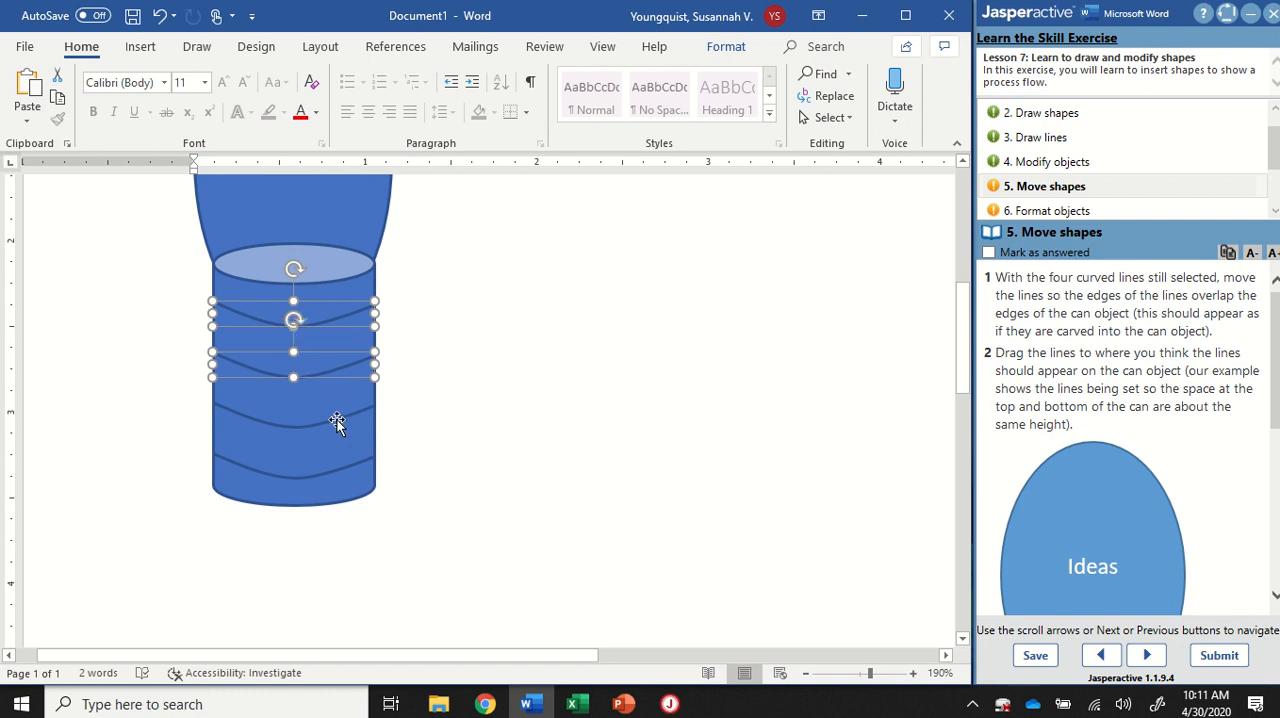
left_click(337, 420, "shift")
left_click(337, 475, "shift")
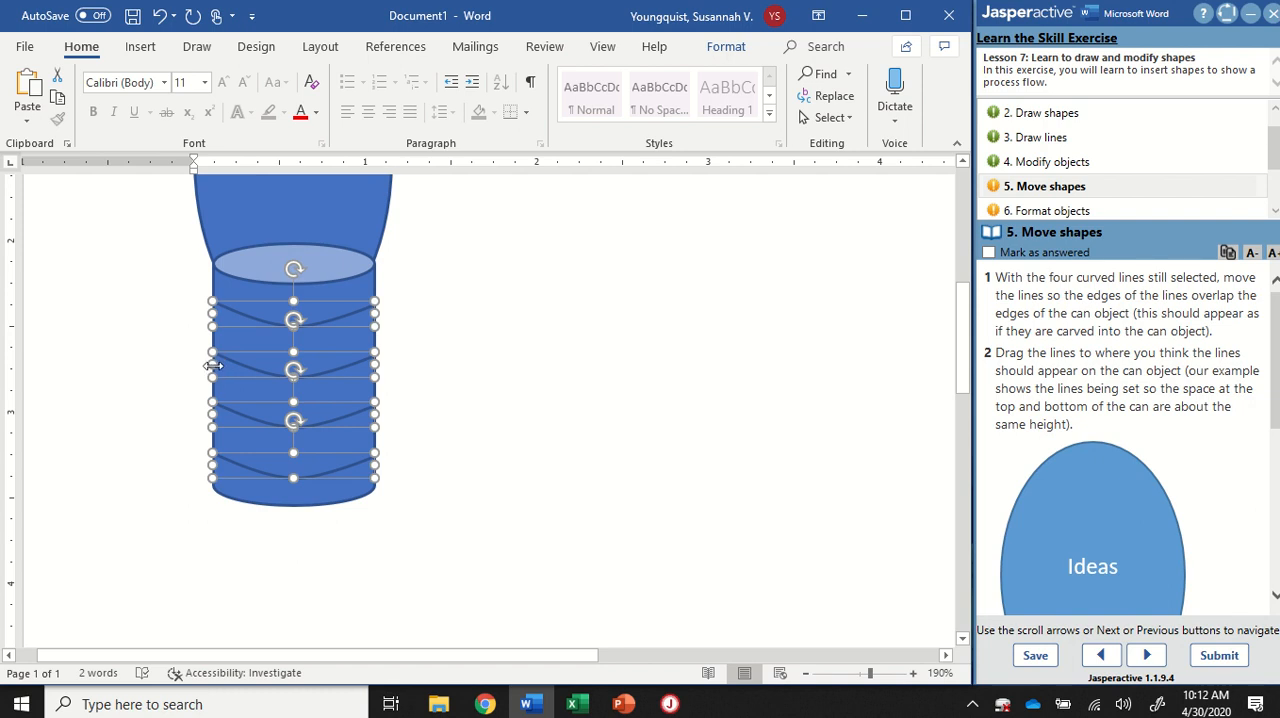
left_click_drag(212, 365, 208, 365)
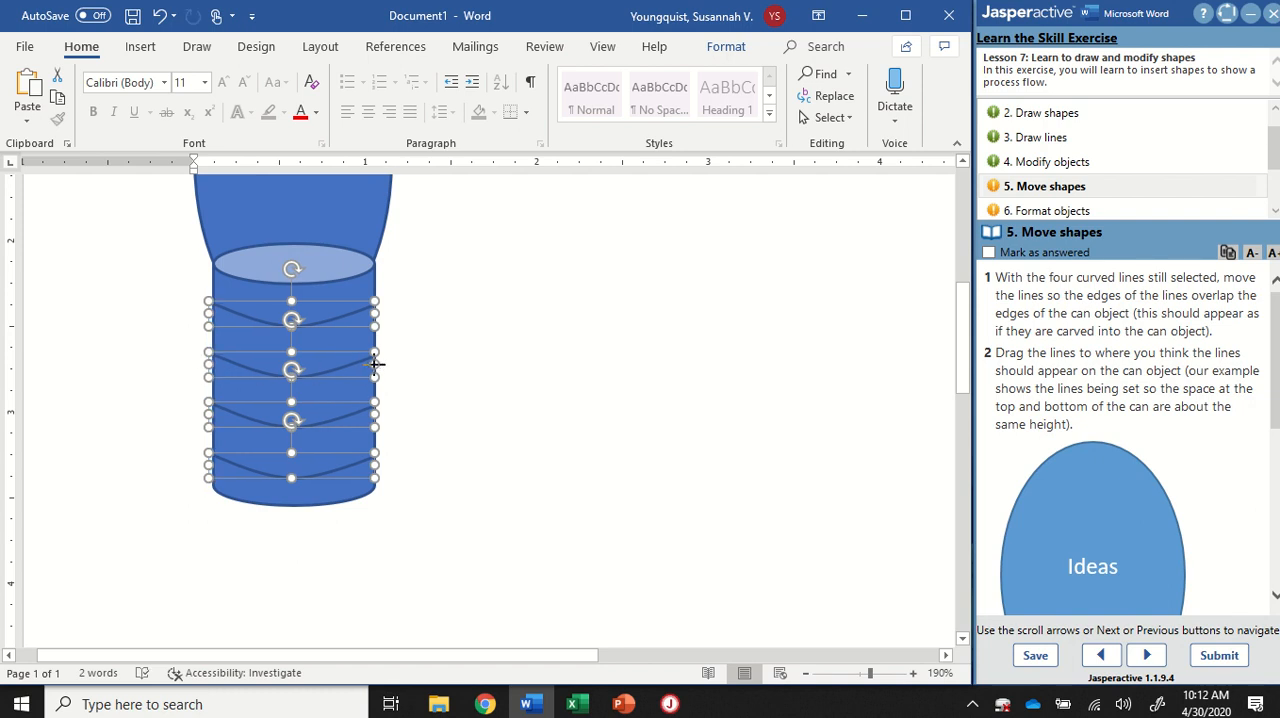
left_click_drag(375, 364, 378, 364)
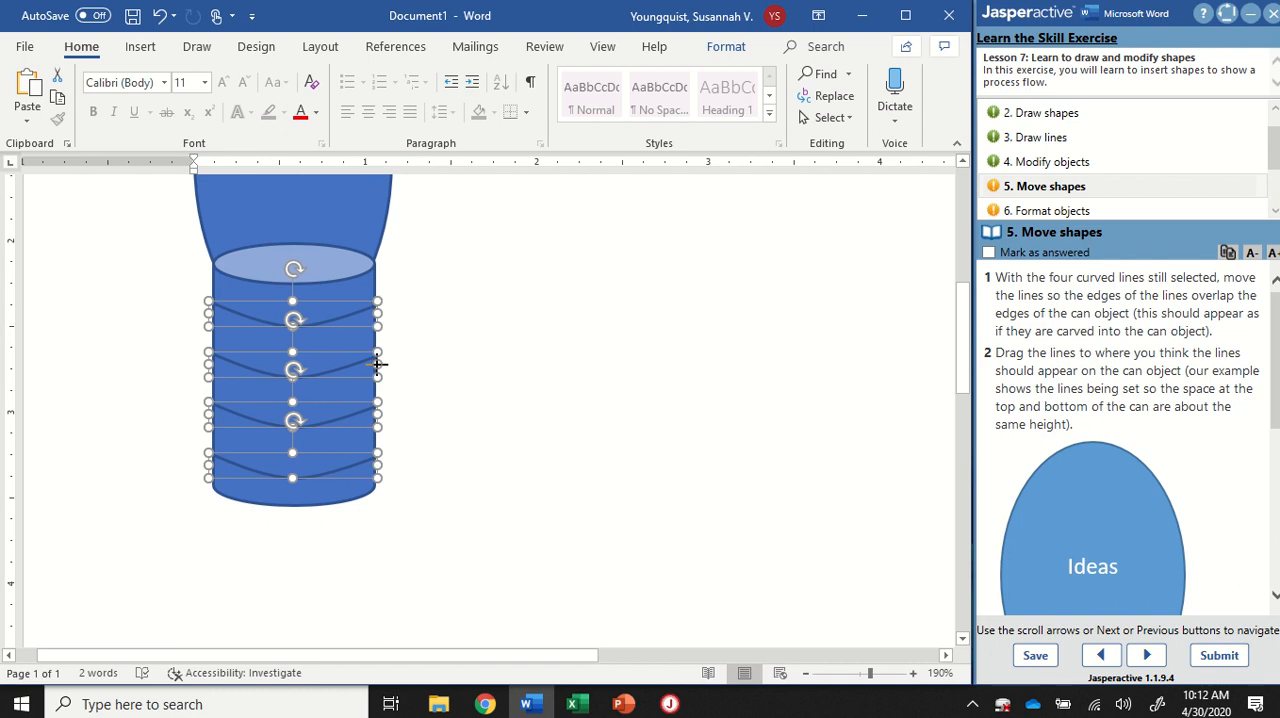
left_click(459, 374)
scroll(461, 373, "up", 3)
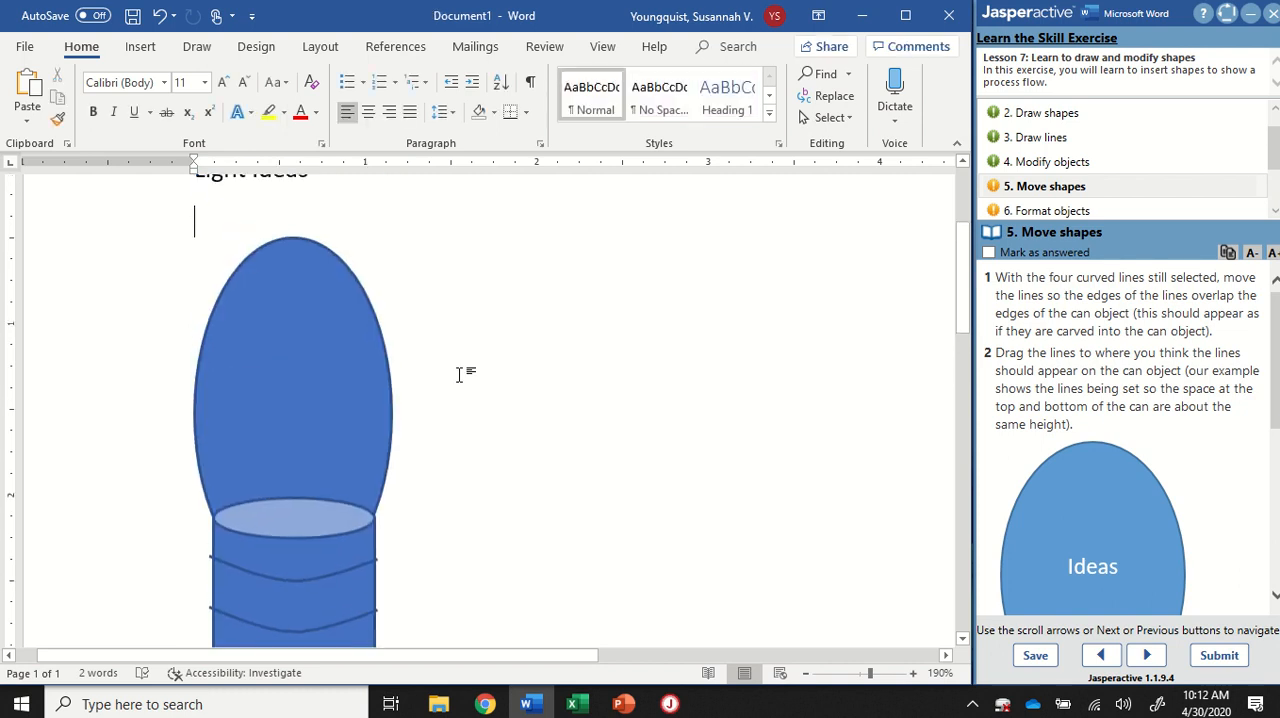
scroll(462, 372, "down", 4)
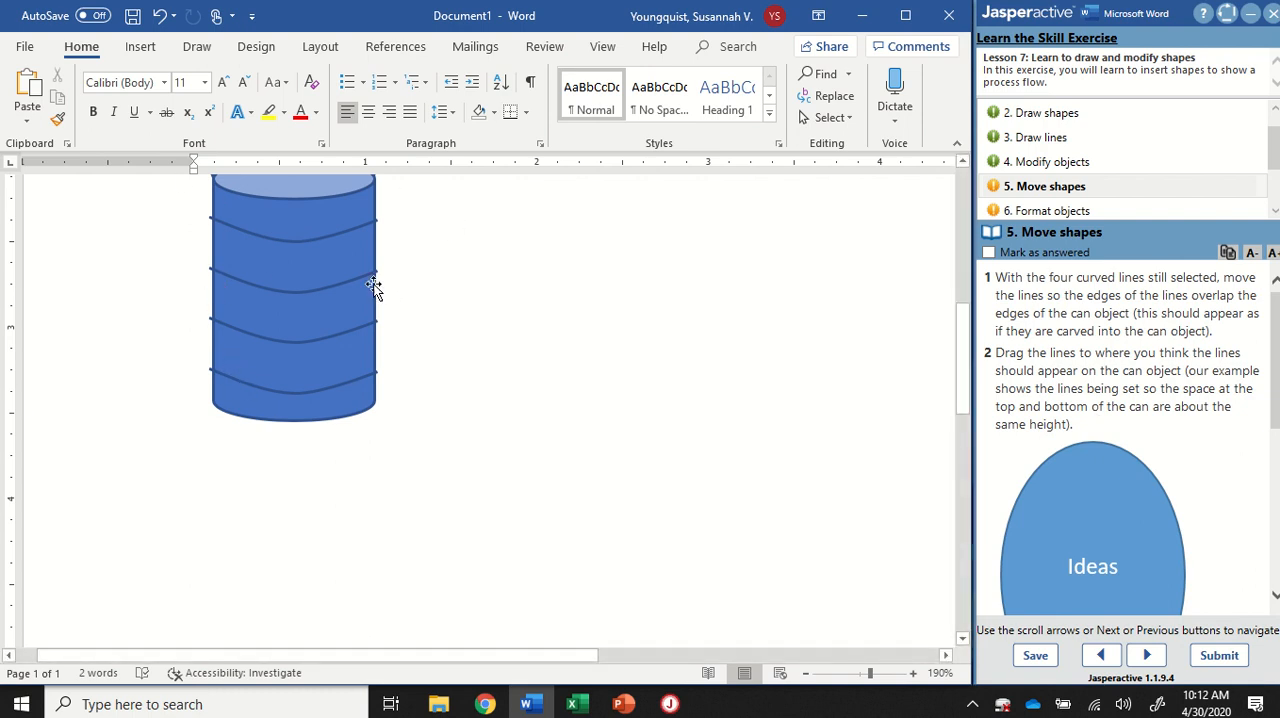
Step: Select all four curved lines on the can and group them into one object
scroll(329, 327, "up", 3)
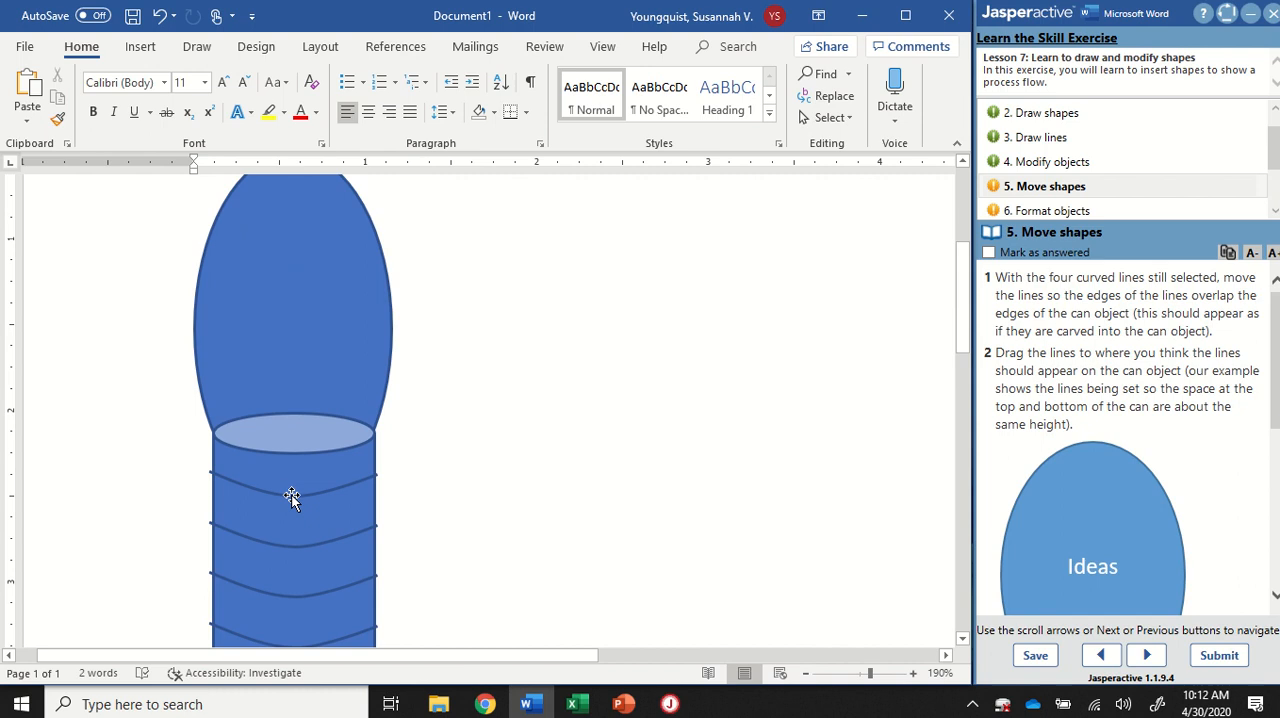
left_click(291, 497)
scroll(325, 490, "down", 1)
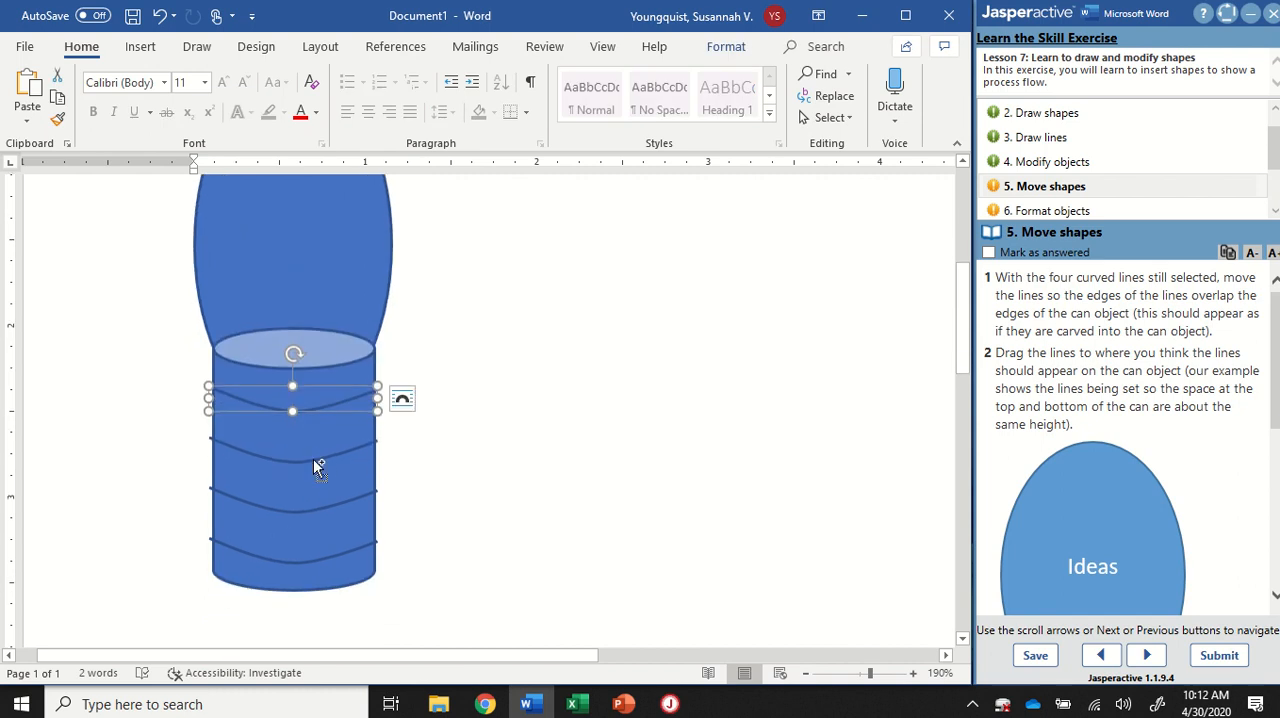
left_click(309, 462, "shift")
left_click(314, 511, "shift")
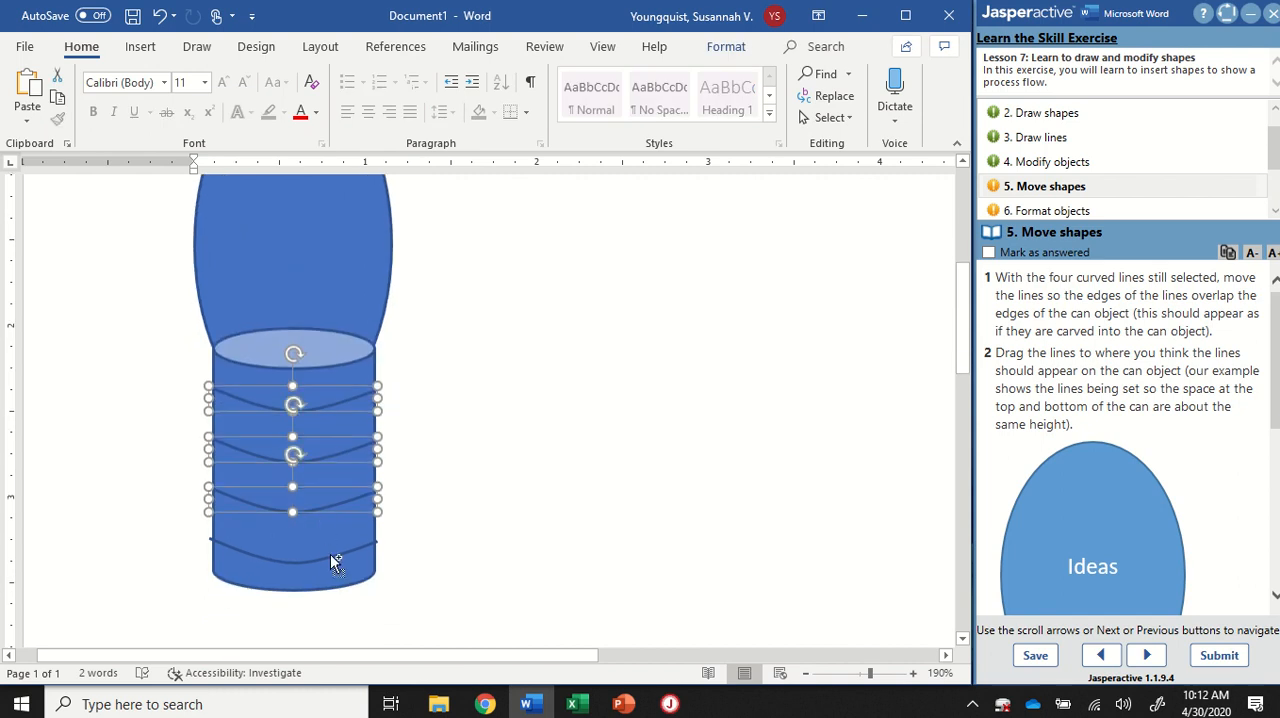
left_click(325, 561, "shift")
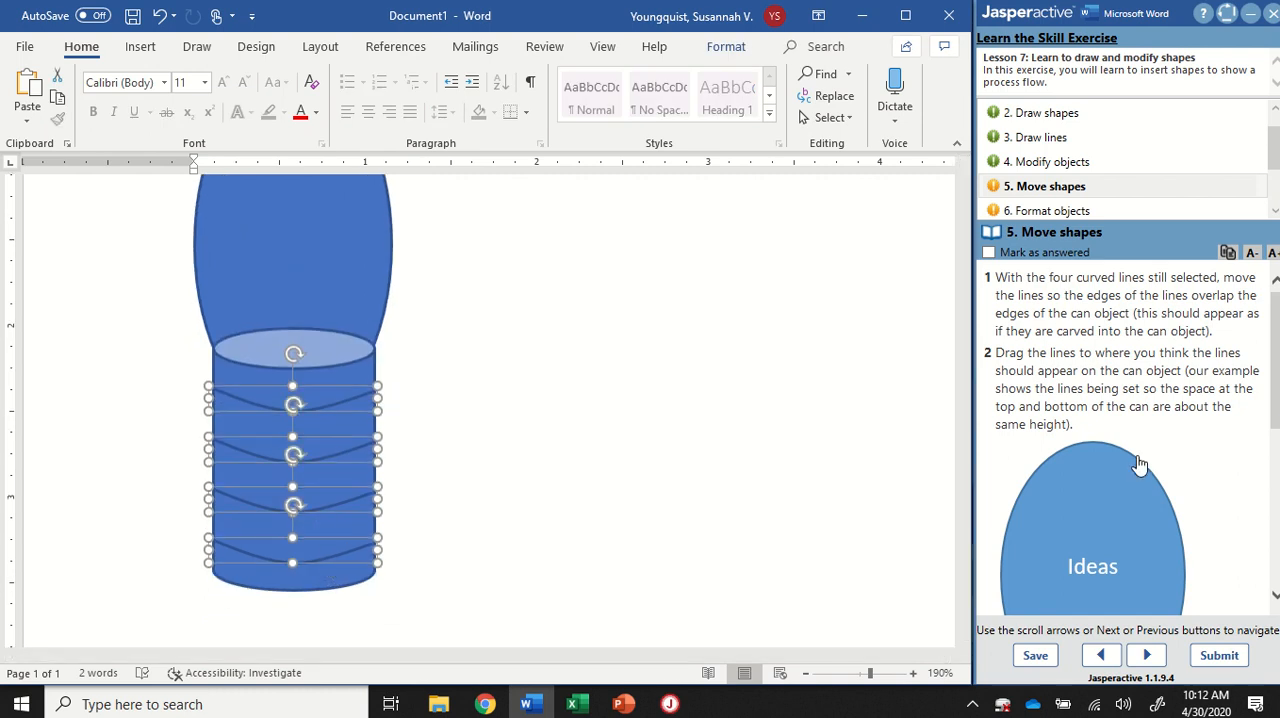
scroll(1205, 427, "down", 1)
scroll(1205, 427, "down", 5)
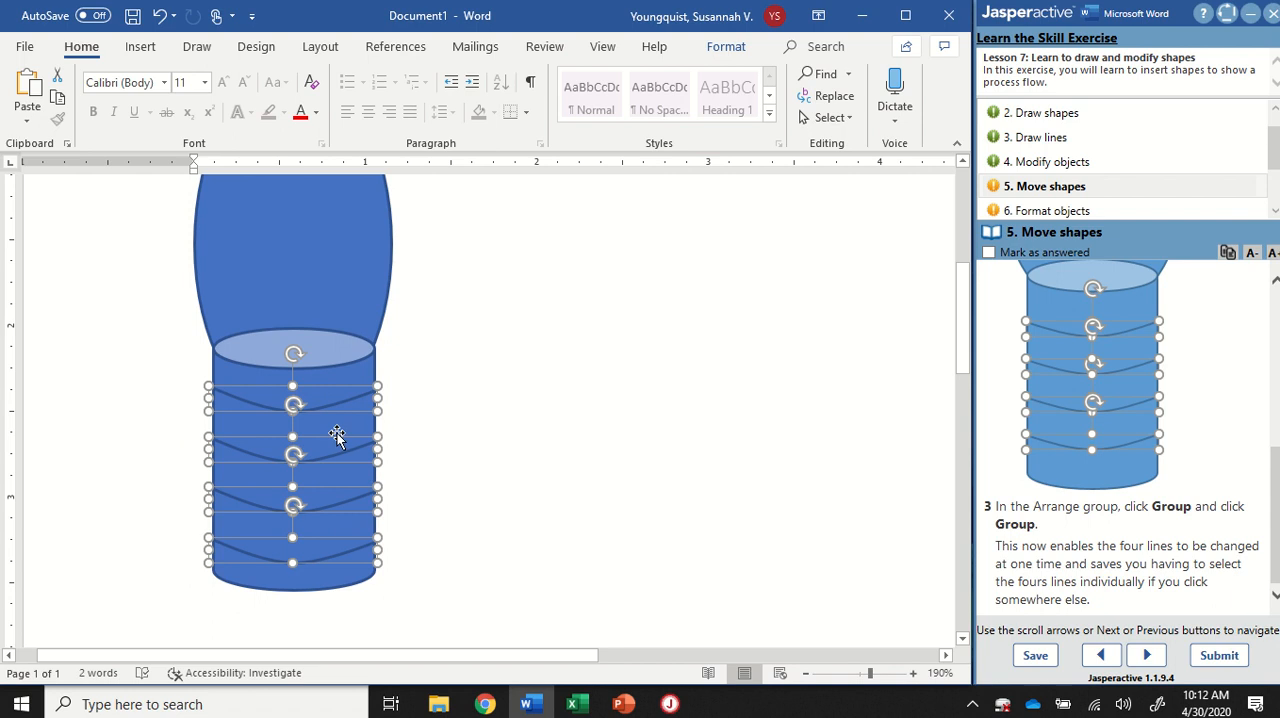
left_click(737, 50)
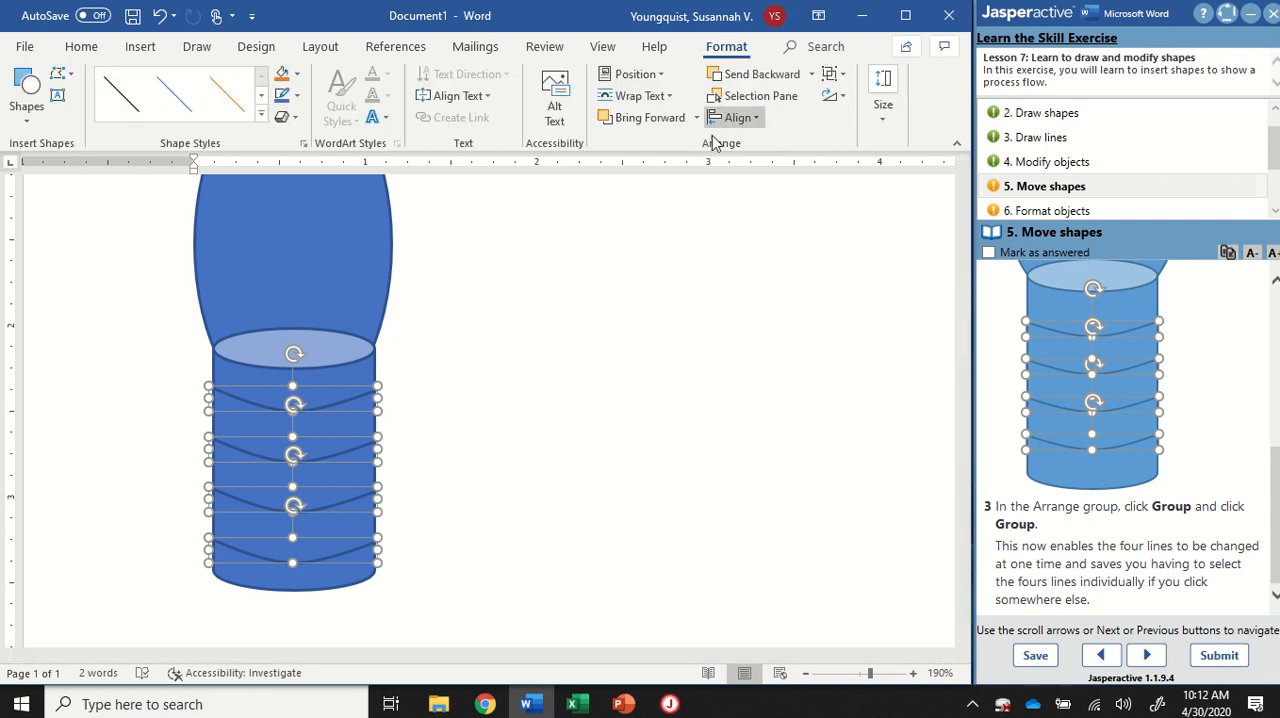
left_click(735, 156)
left_click(733, 152)
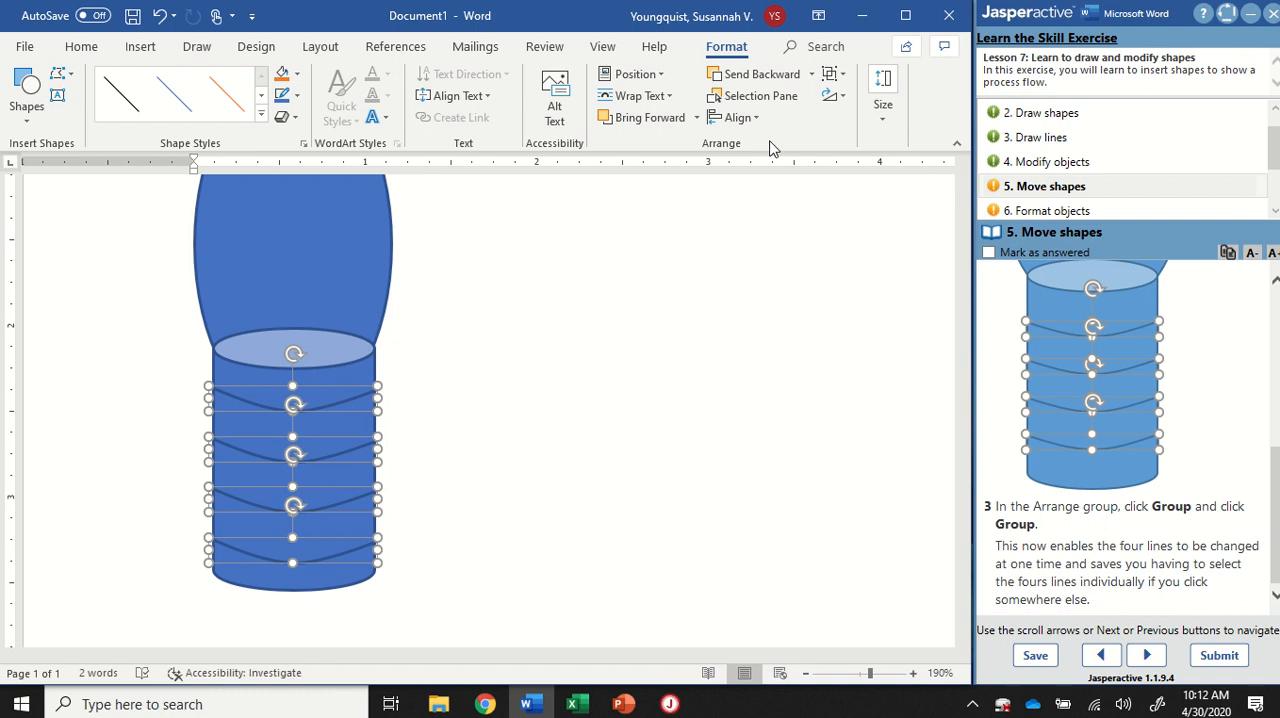
key("ctrl")
key("ctrl")
left_click(843, 76)
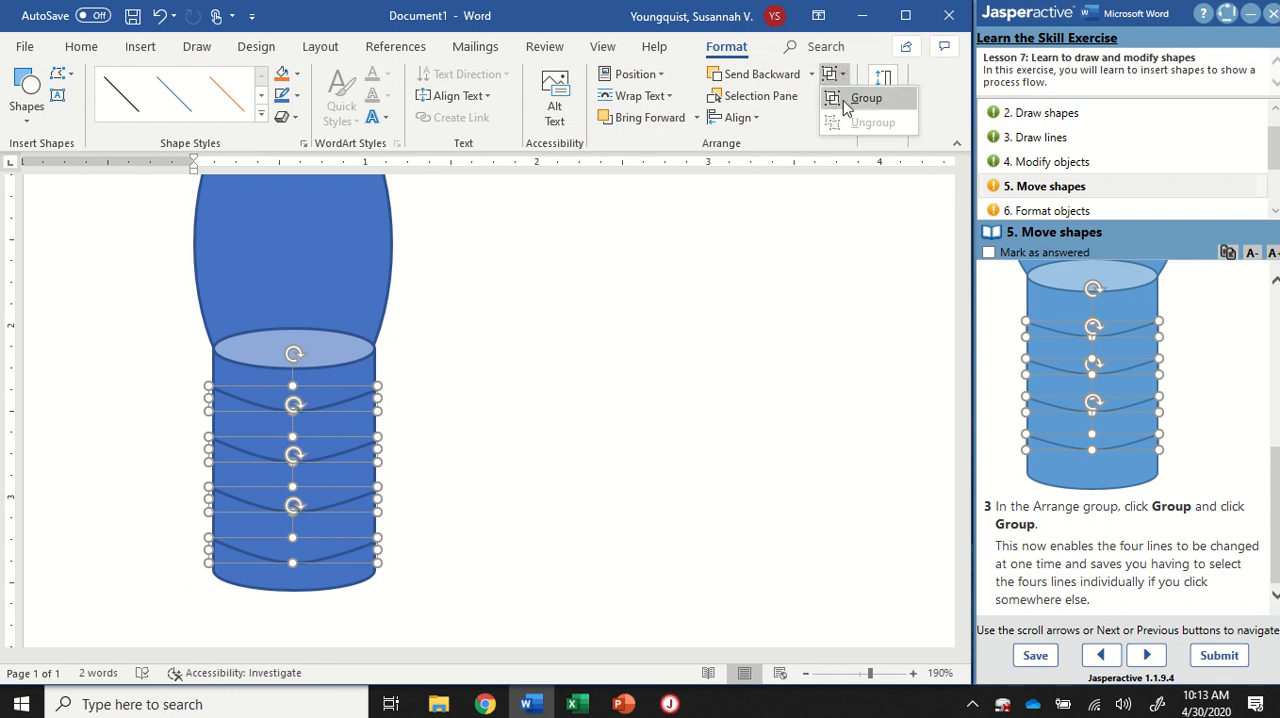
key("ctrl")
left_click(865, 100)
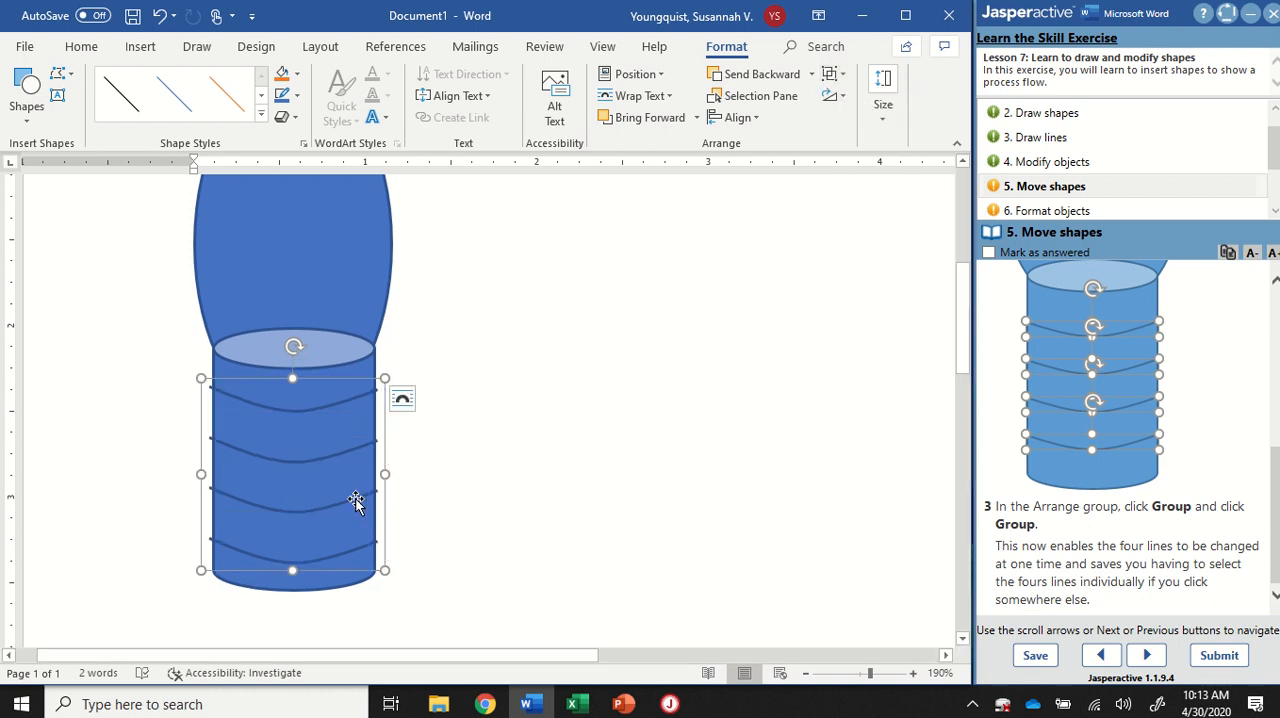
Step: Try moving the grouped curved lines off the can as one object, and undo the moves
left_click_drag(357, 500, 733, 482)
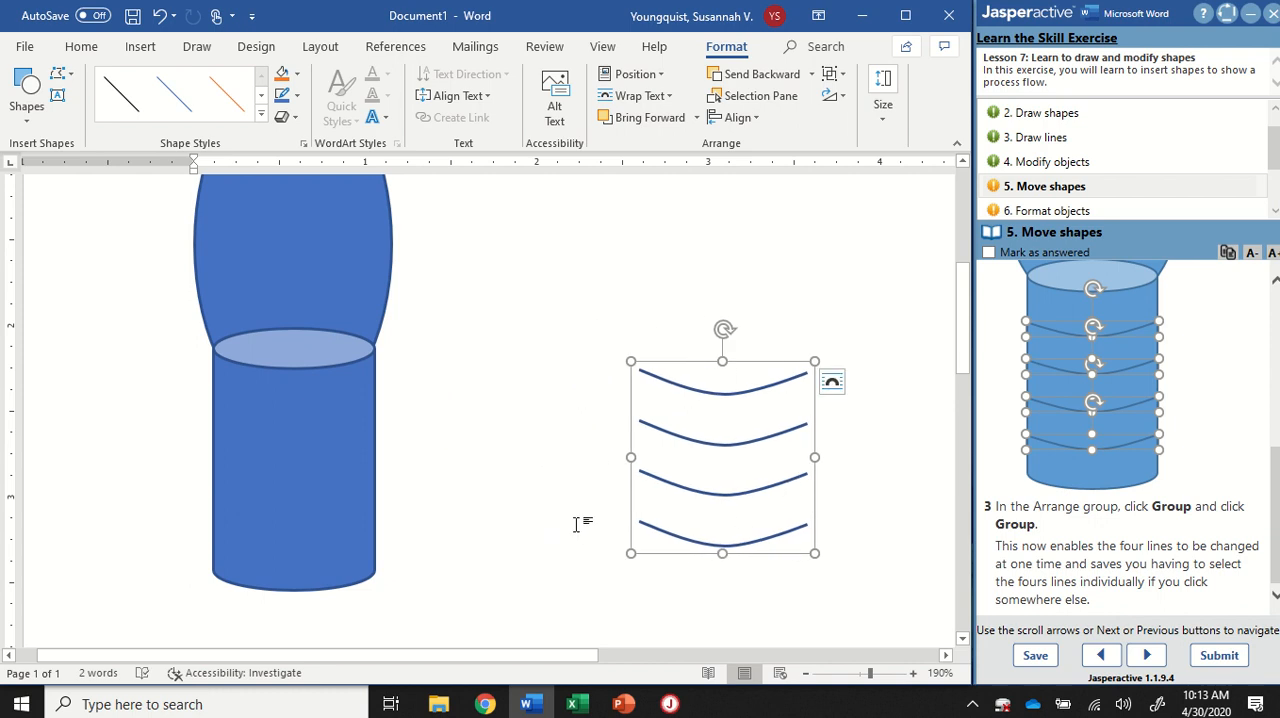
left_click(580, 520)
scroll(677, 403, "down", 3)
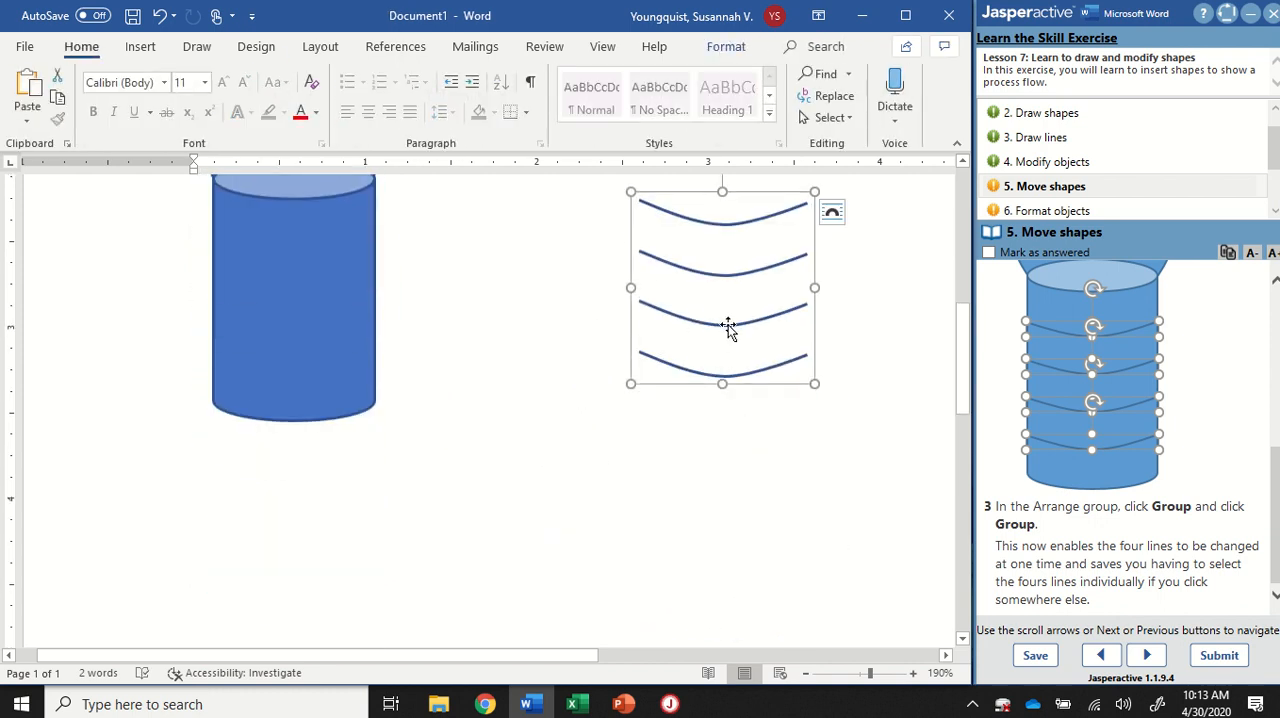
left_click_drag(728, 325, 526, 398)
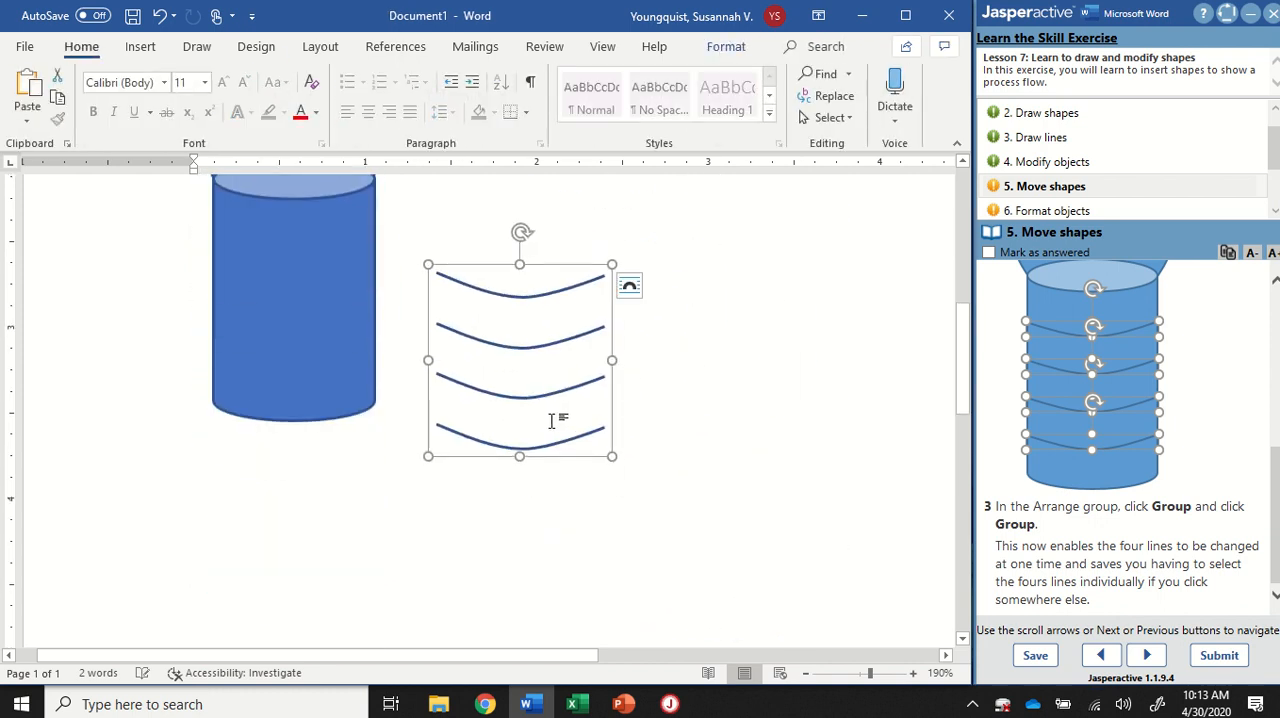
key("ctrl+z")
key("ctrl+z")
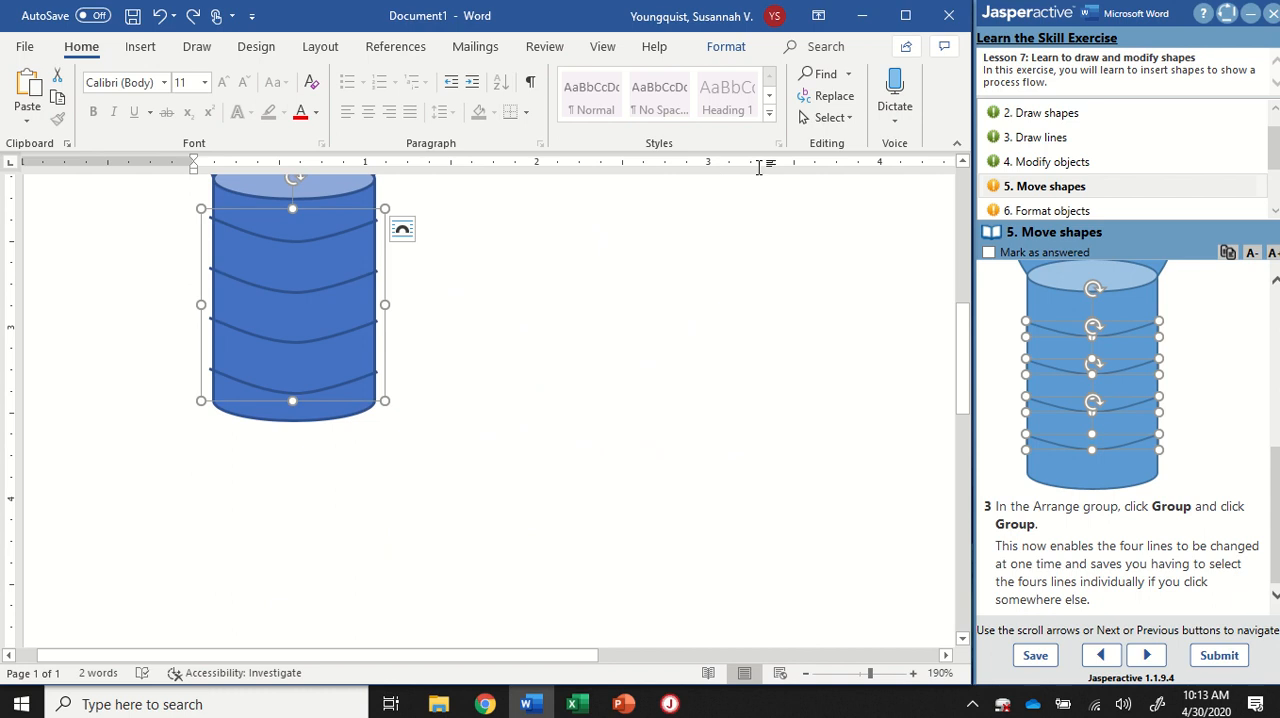
Step: Mark exercise task 5 as answered and open task 6, Format objects
left_click(727, 50)
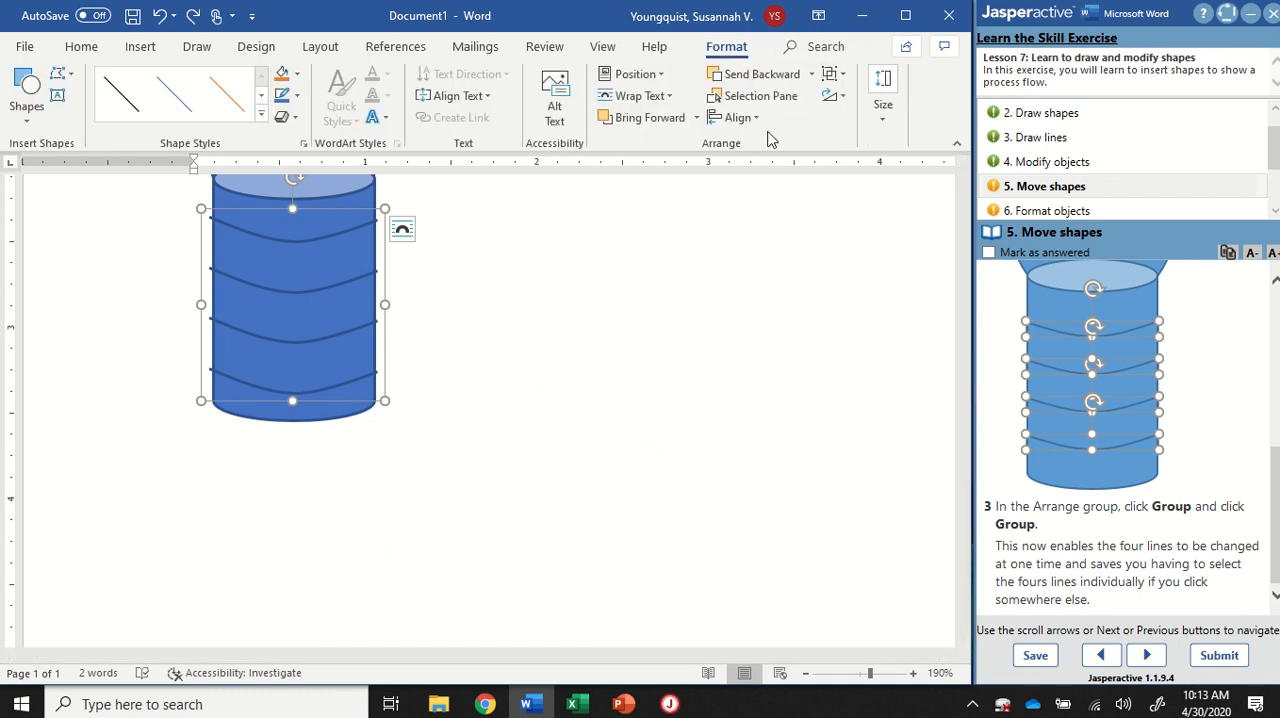
left_click(843, 78)
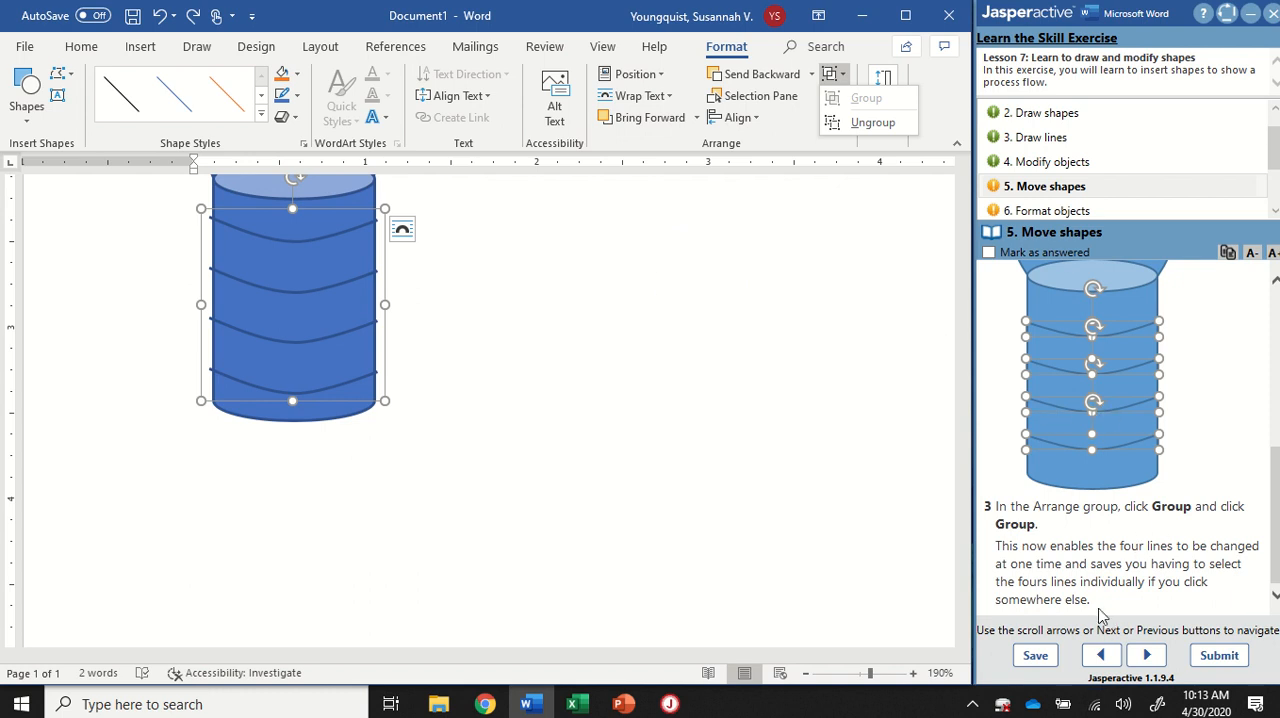
left_click(1040, 210)
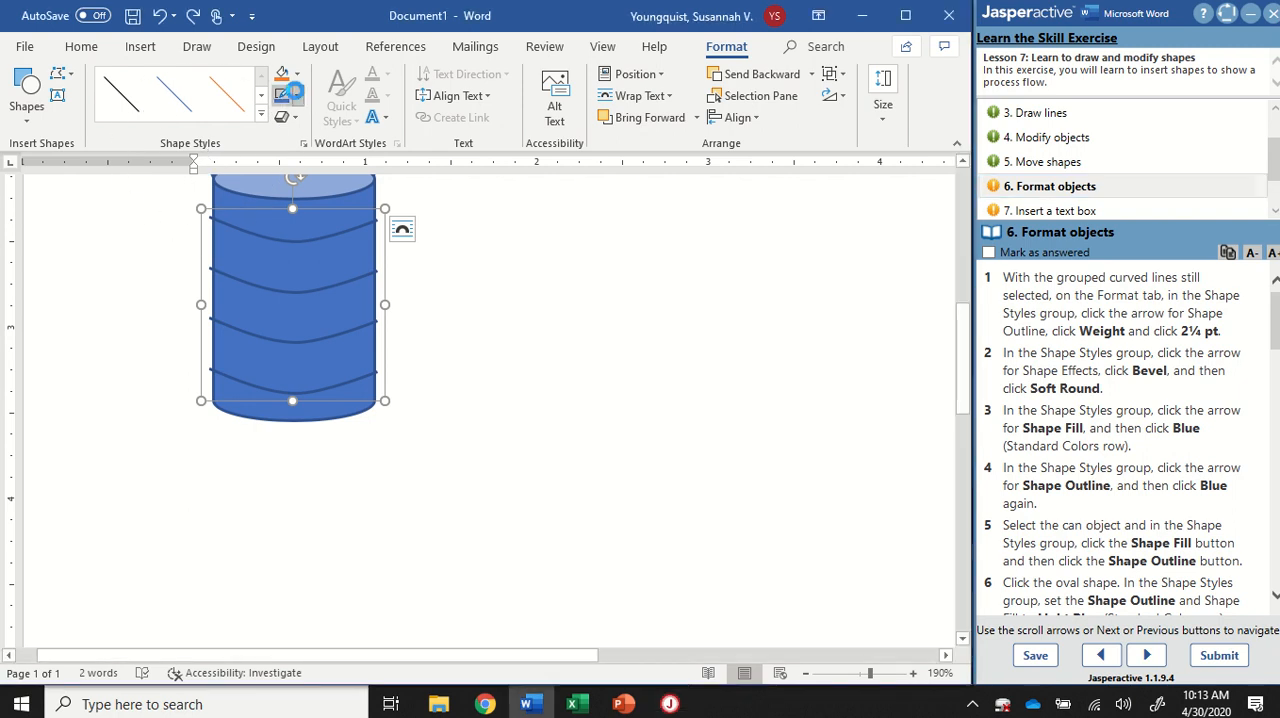
Step: Set the outline weight of the grouped curved lines to 2¼ pt
left_click(289, 98)
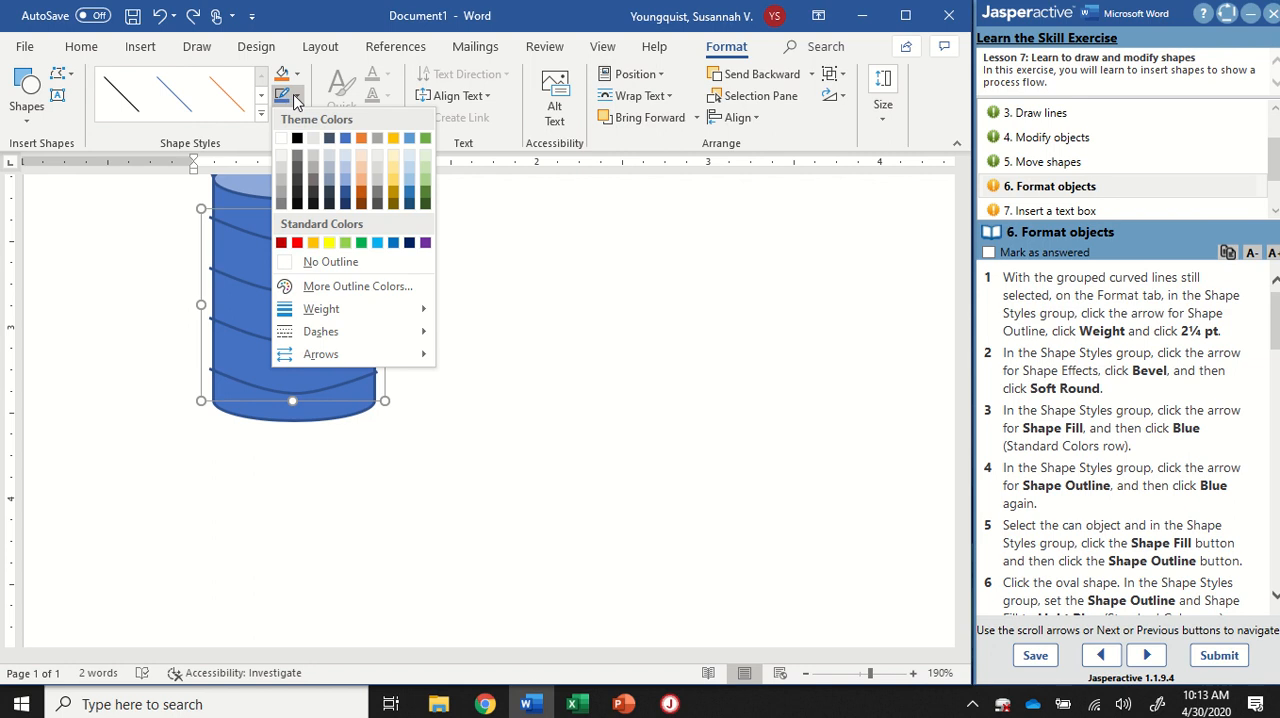
left_click(297, 98)
left_click(297, 98)
left_click(338, 312)
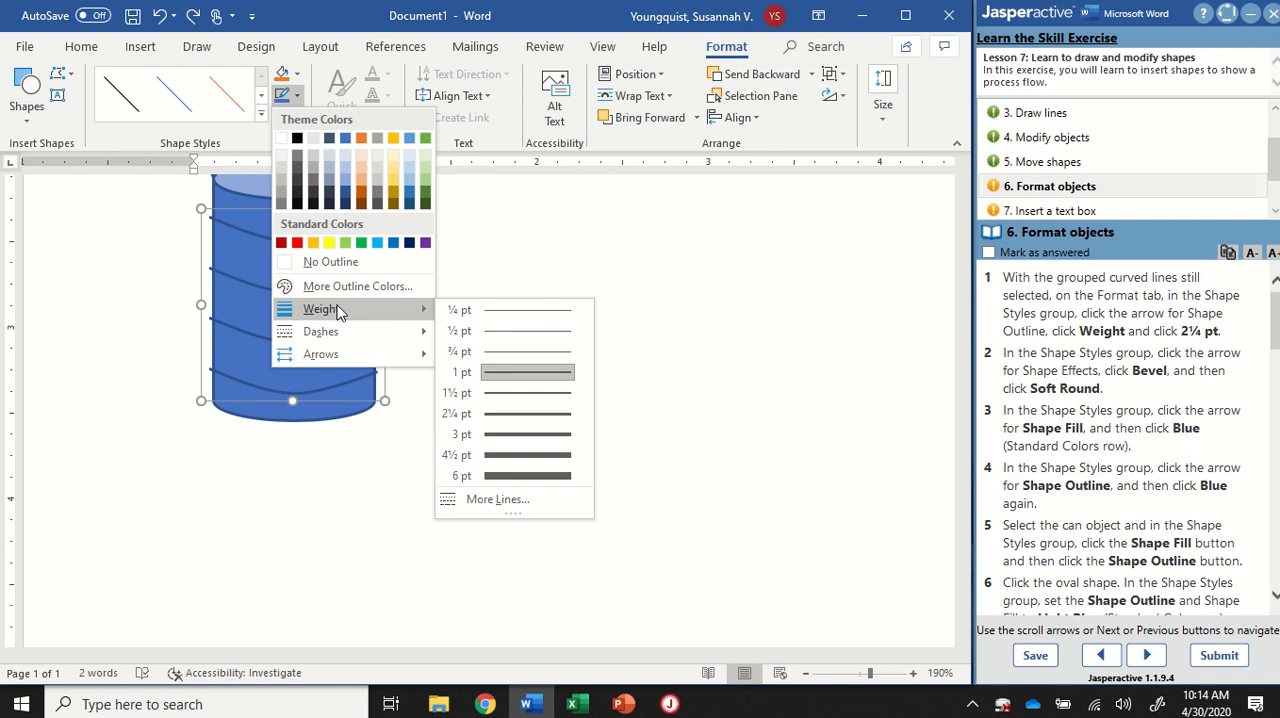
left_click(478, 420)
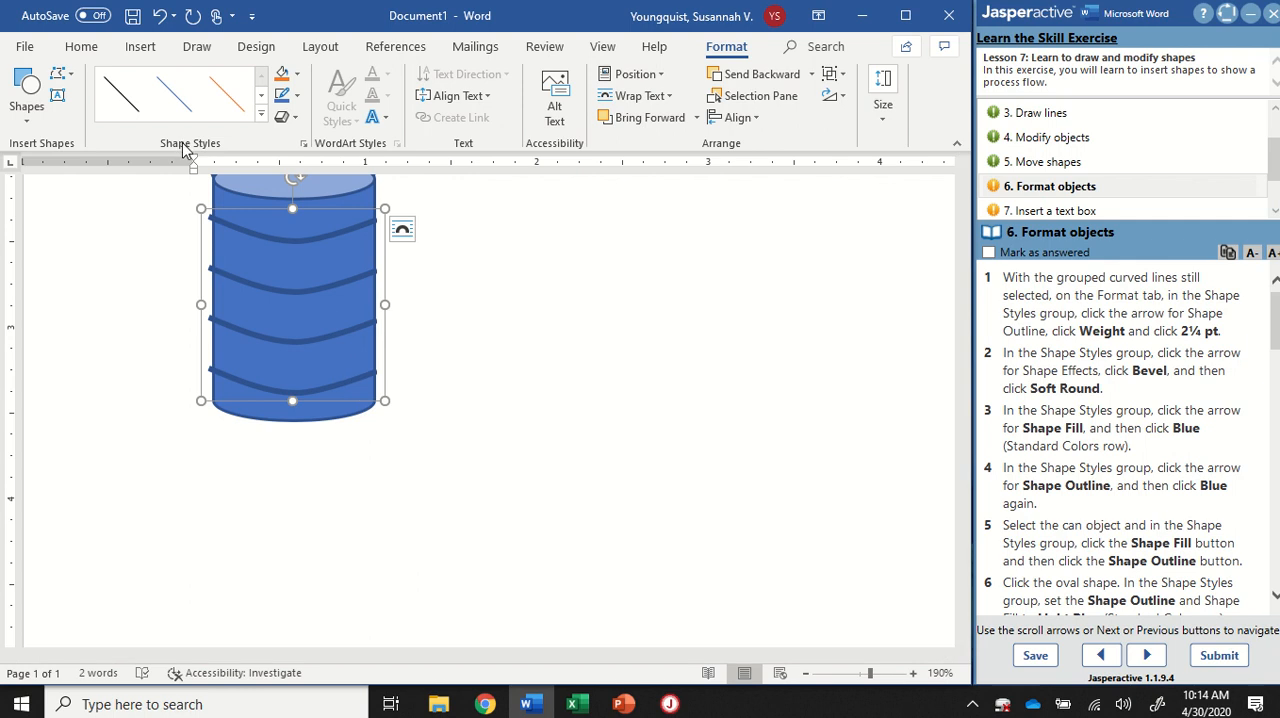
Step: Apply the Soft Round bevel shape effect to the grouped curved lines
left_click(285, 121)
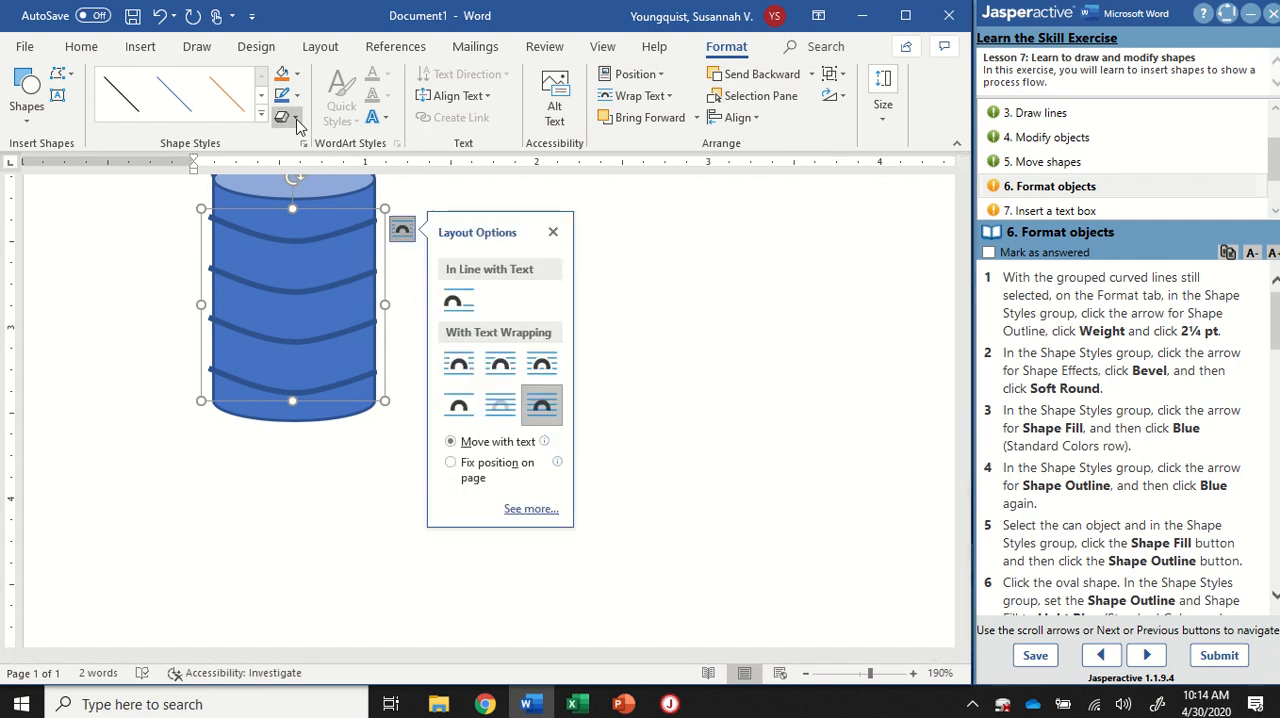
left_click(297, 120)
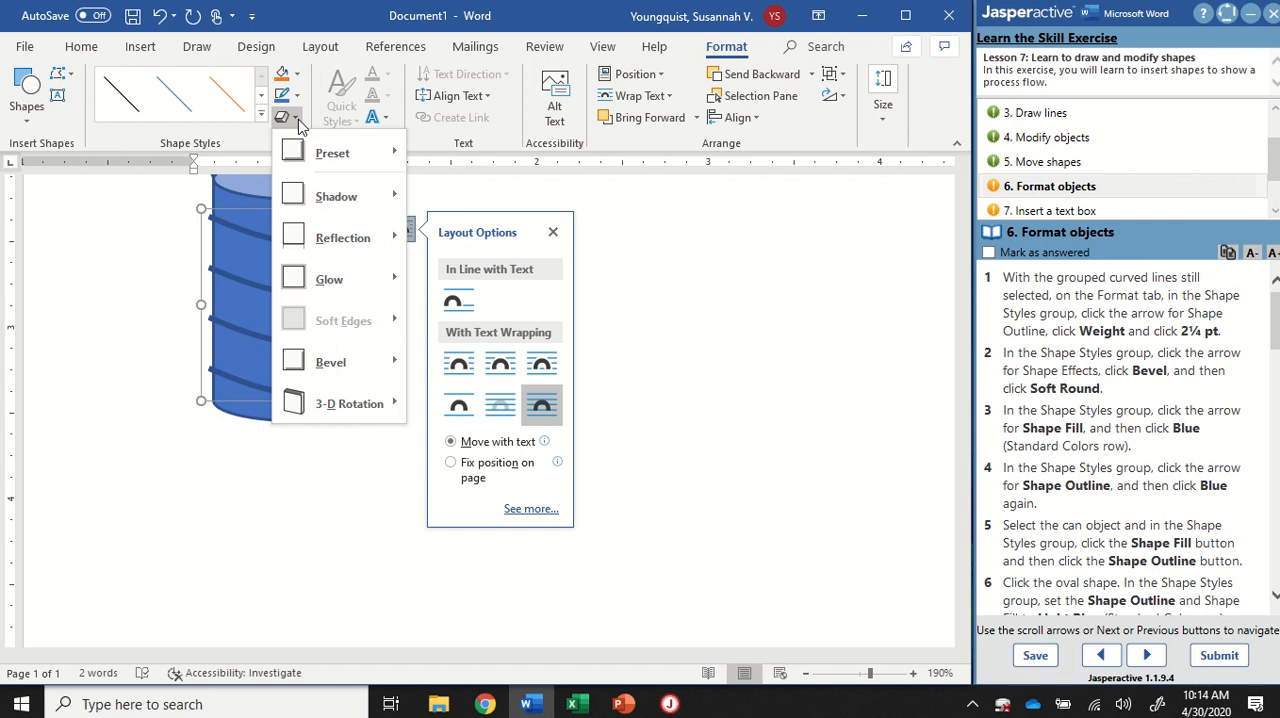
mouse_move(347, 362)
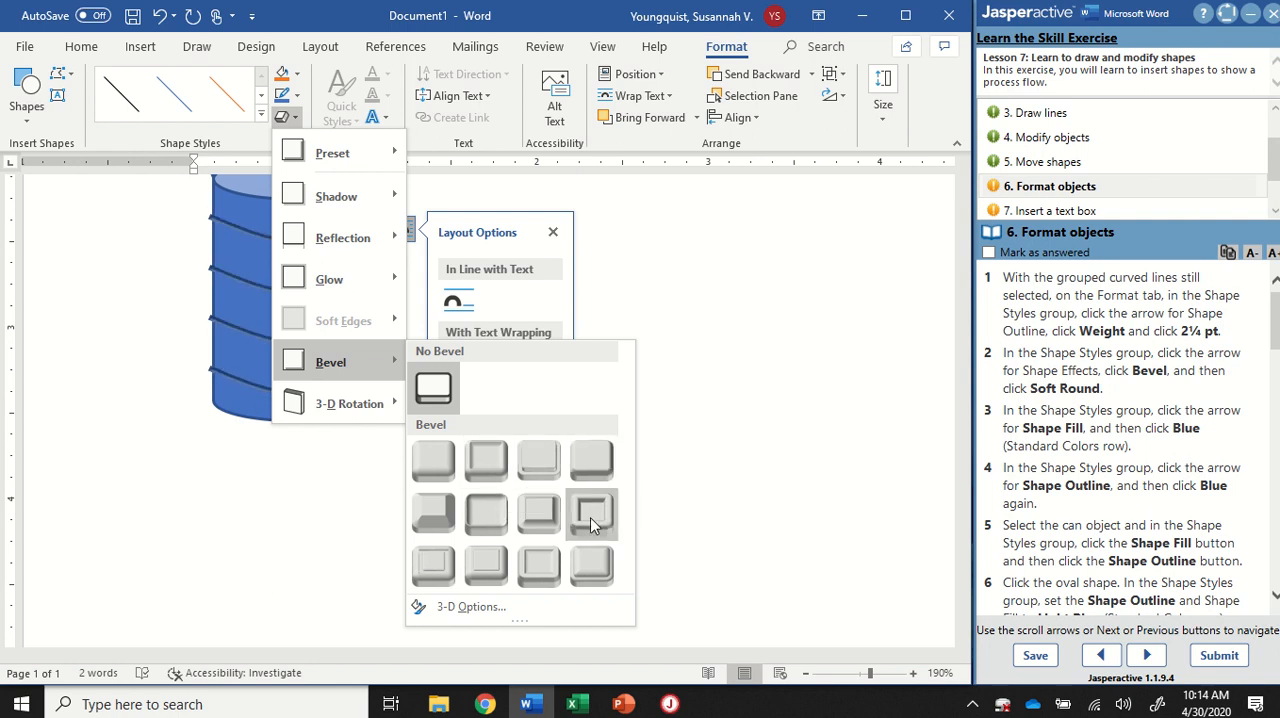
left_click(481, 520)
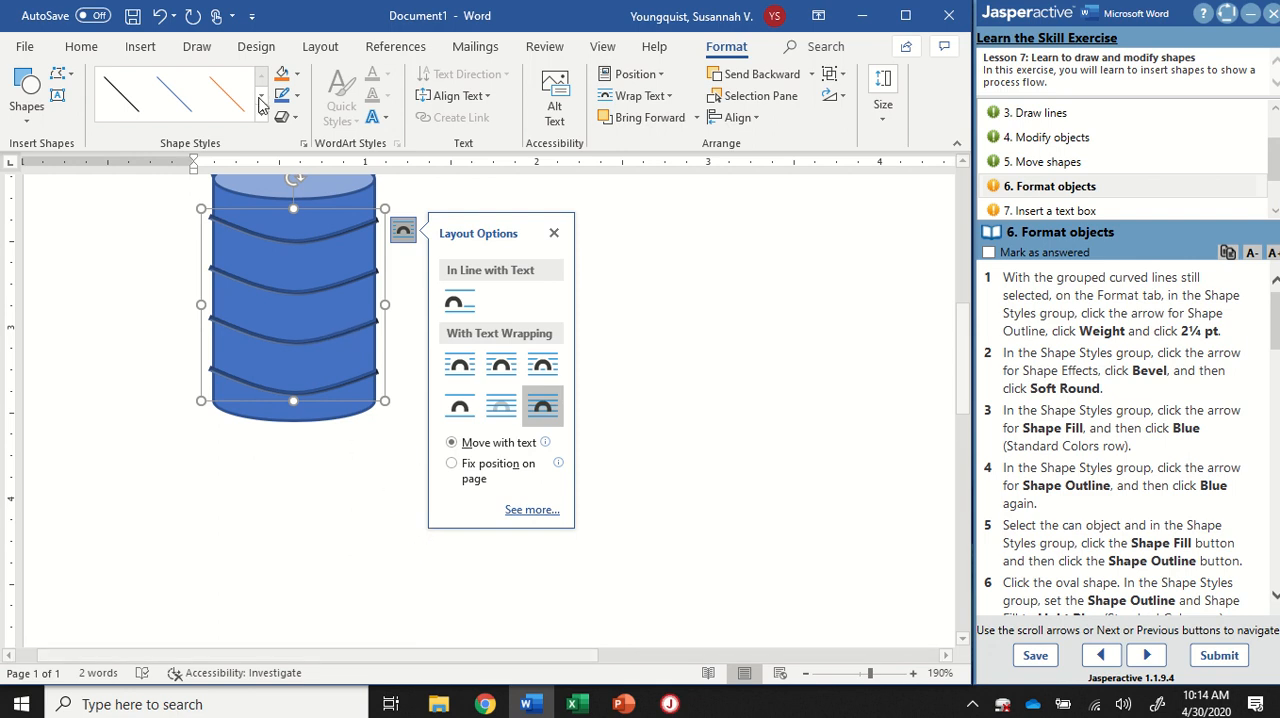
Step: Set both the shape fill and the shape outline of the grouped curved lines to the standard color Blue
left_click(288, 80)
key("ctrl")
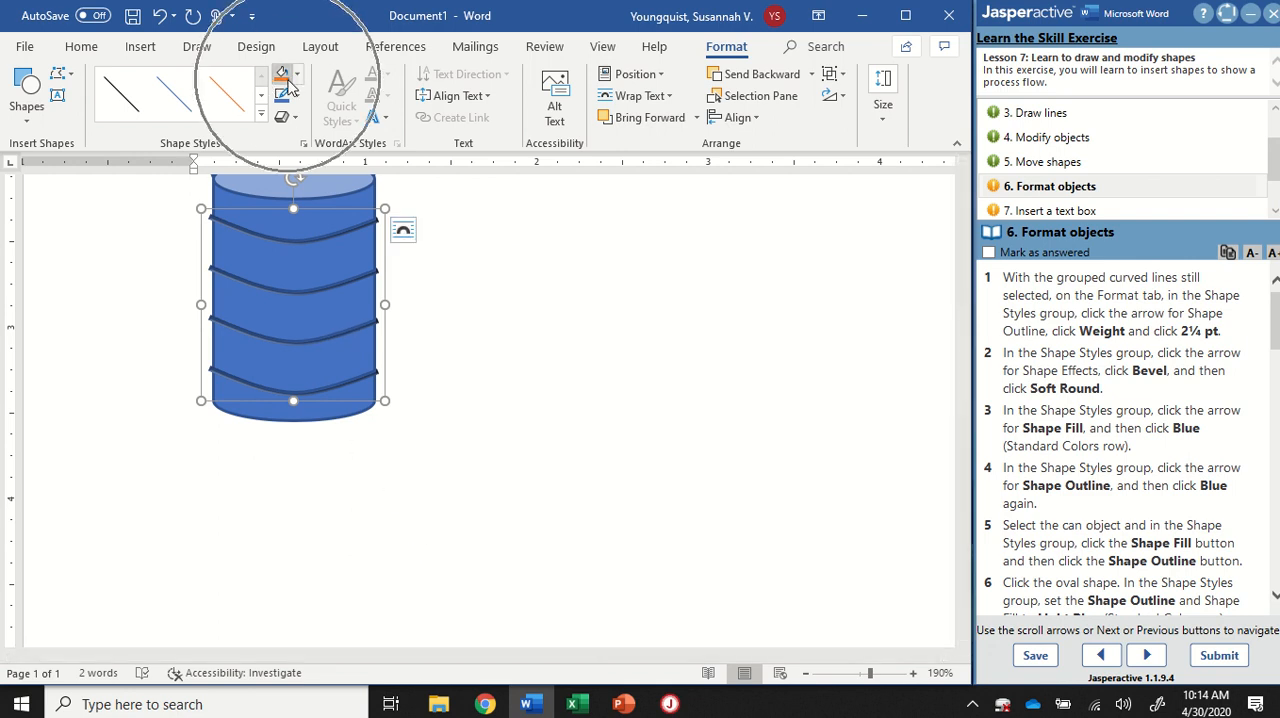
key("ctrl")
key("ctrl")
key("ctrl")
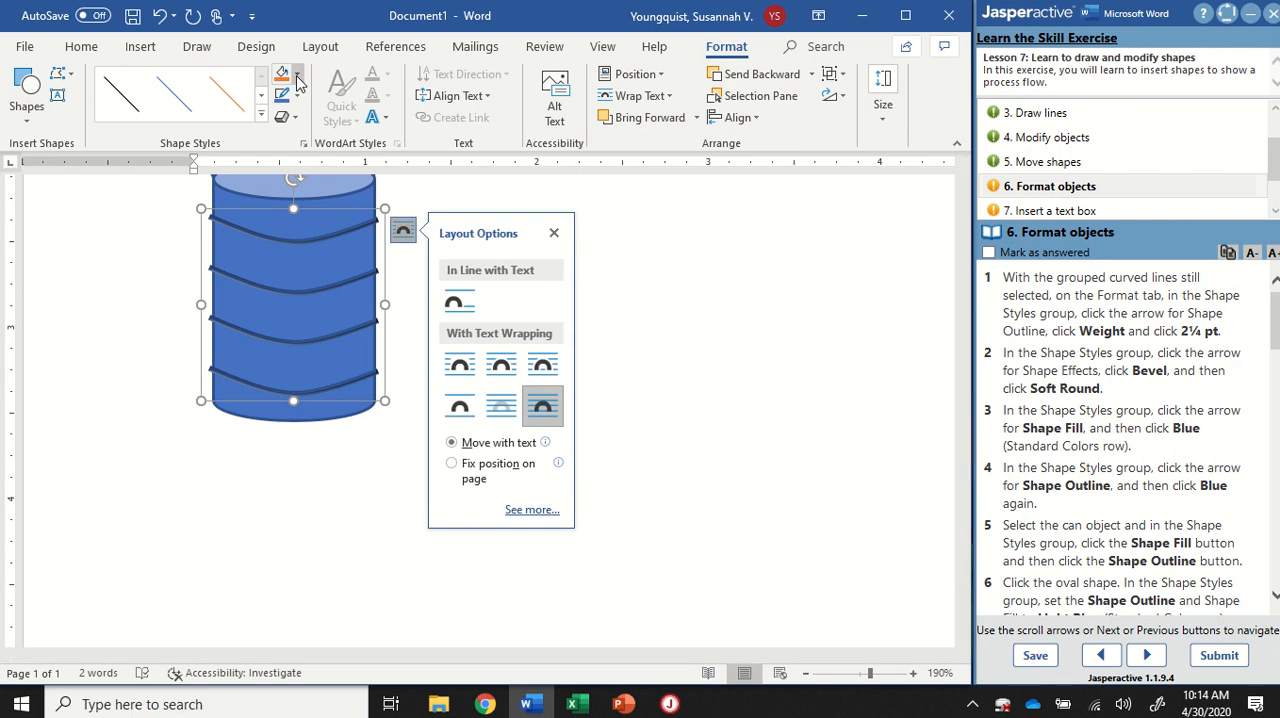
left_click(296, 81)
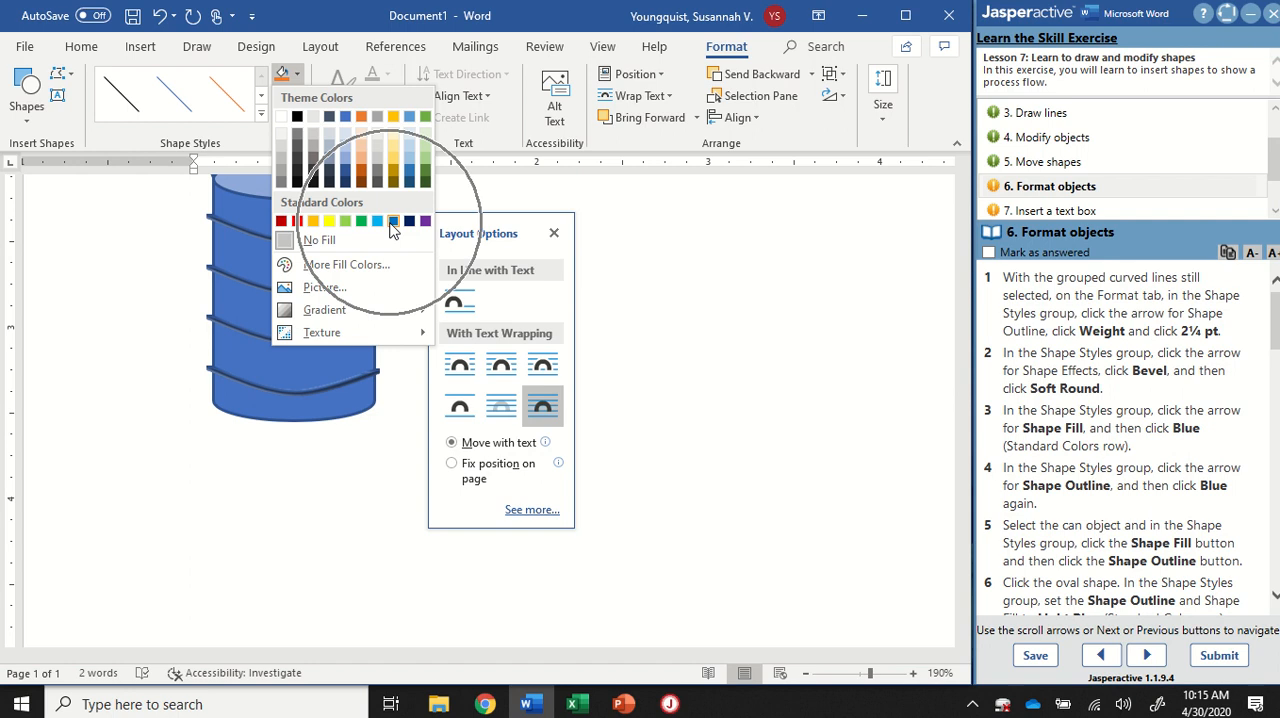
left_click(394, 222)
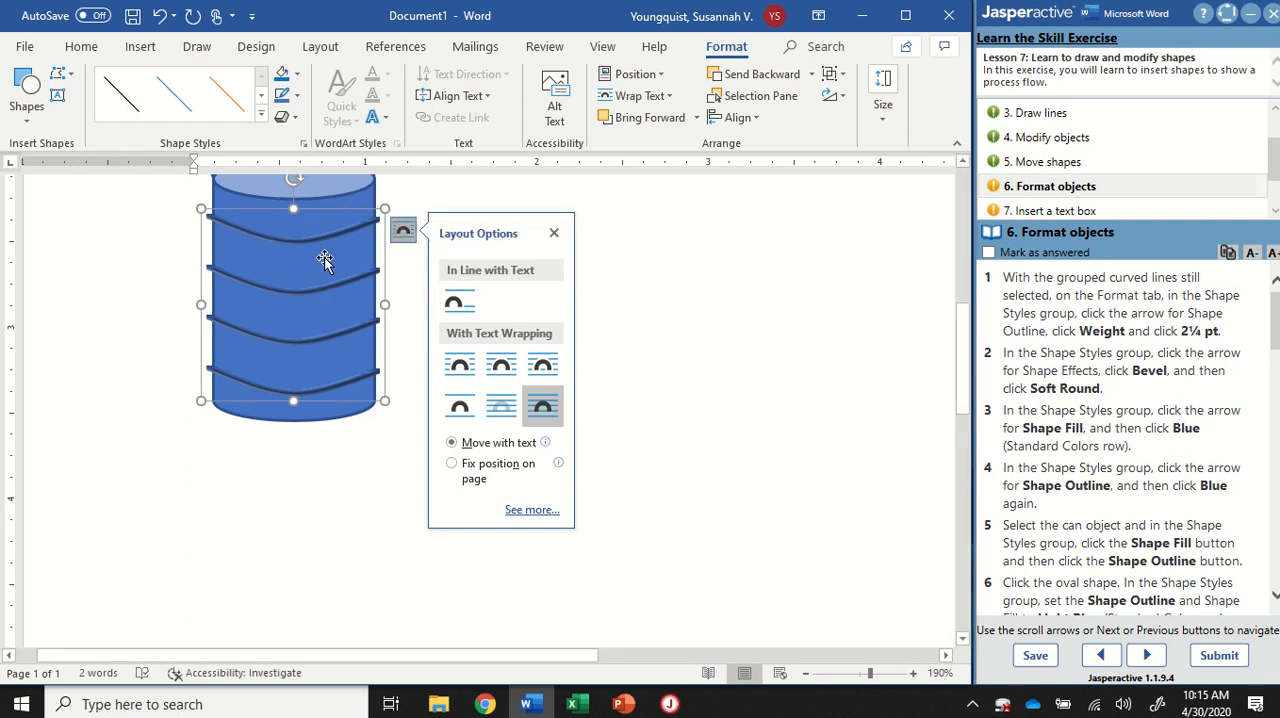
left_click(296, 95)
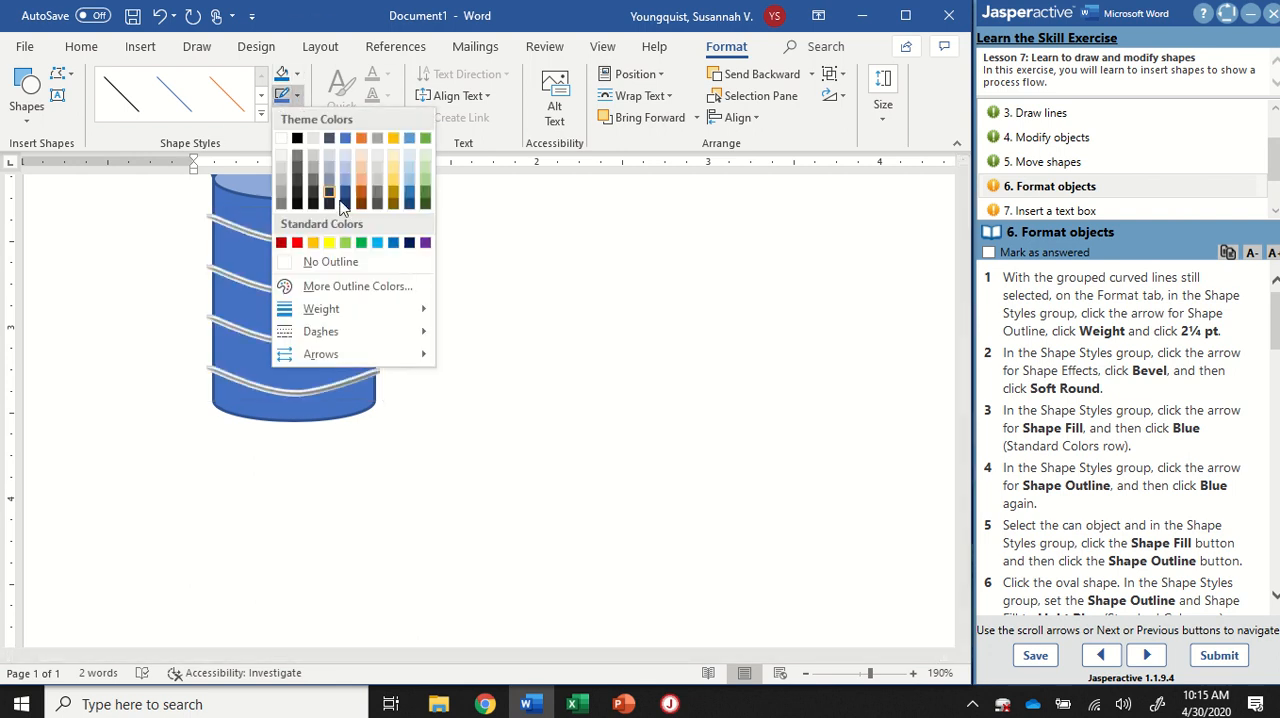
left_click(394, 244)
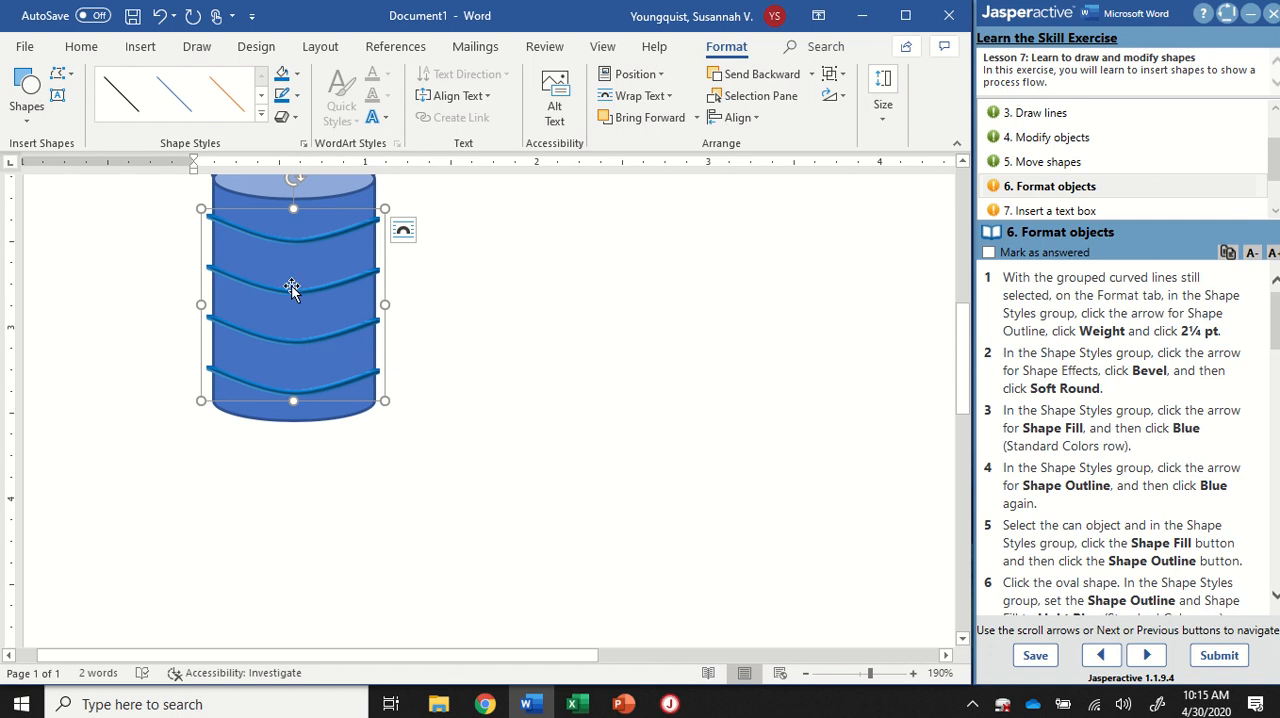
Step: Narrow the grouped curved lines slightly on both sides so their ends fit closer to the can's edges
scroll(305, 350, "up", 2)
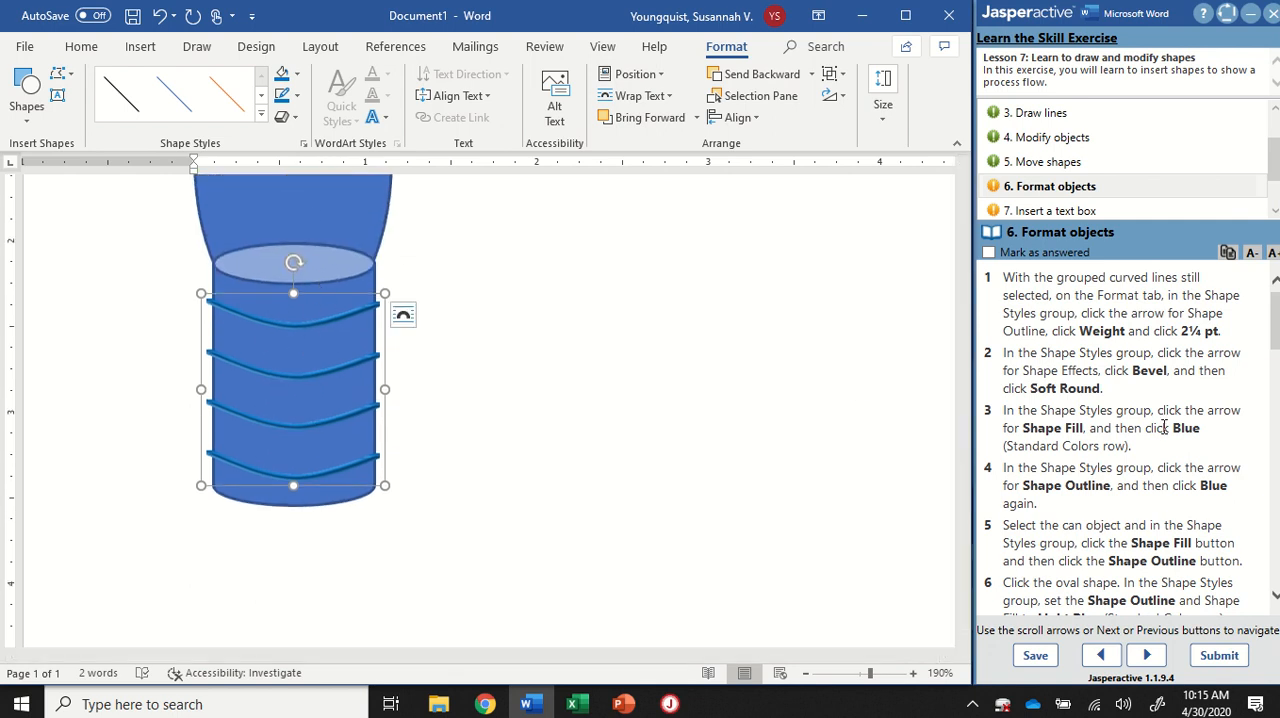
scroll(1164, 427, "down", 3)
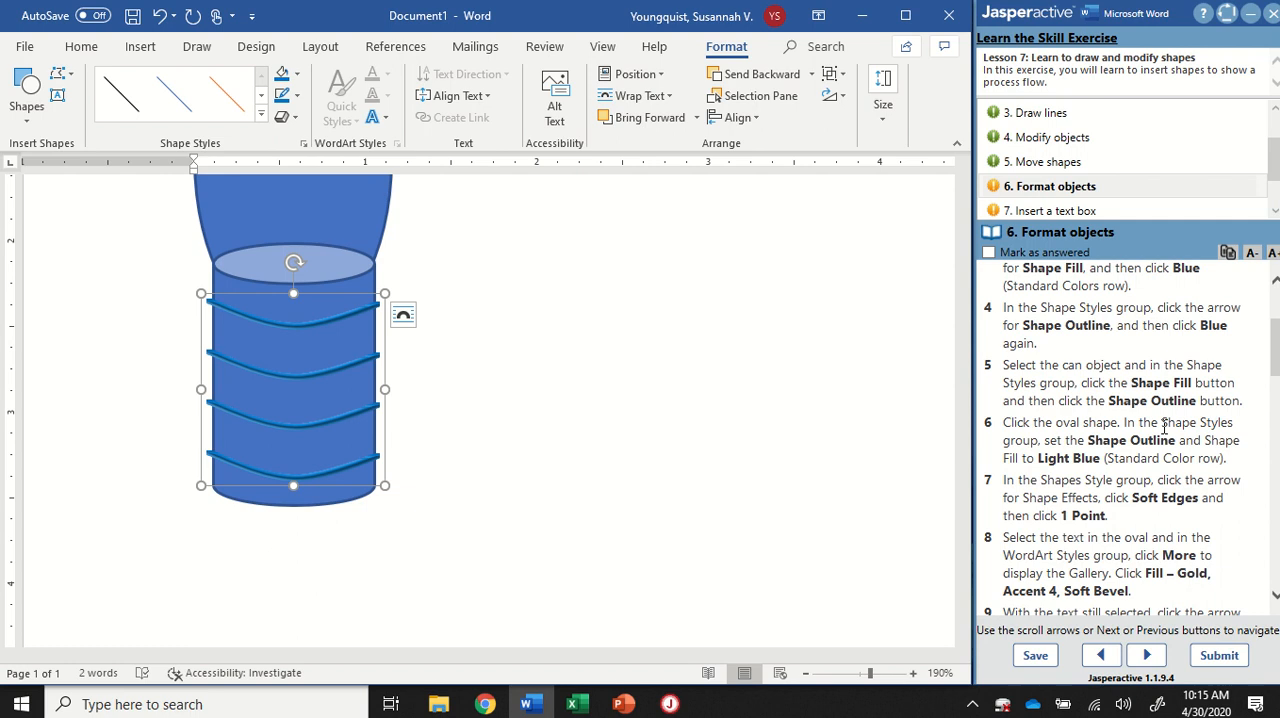
scroll(1164, 427, "down", 1)
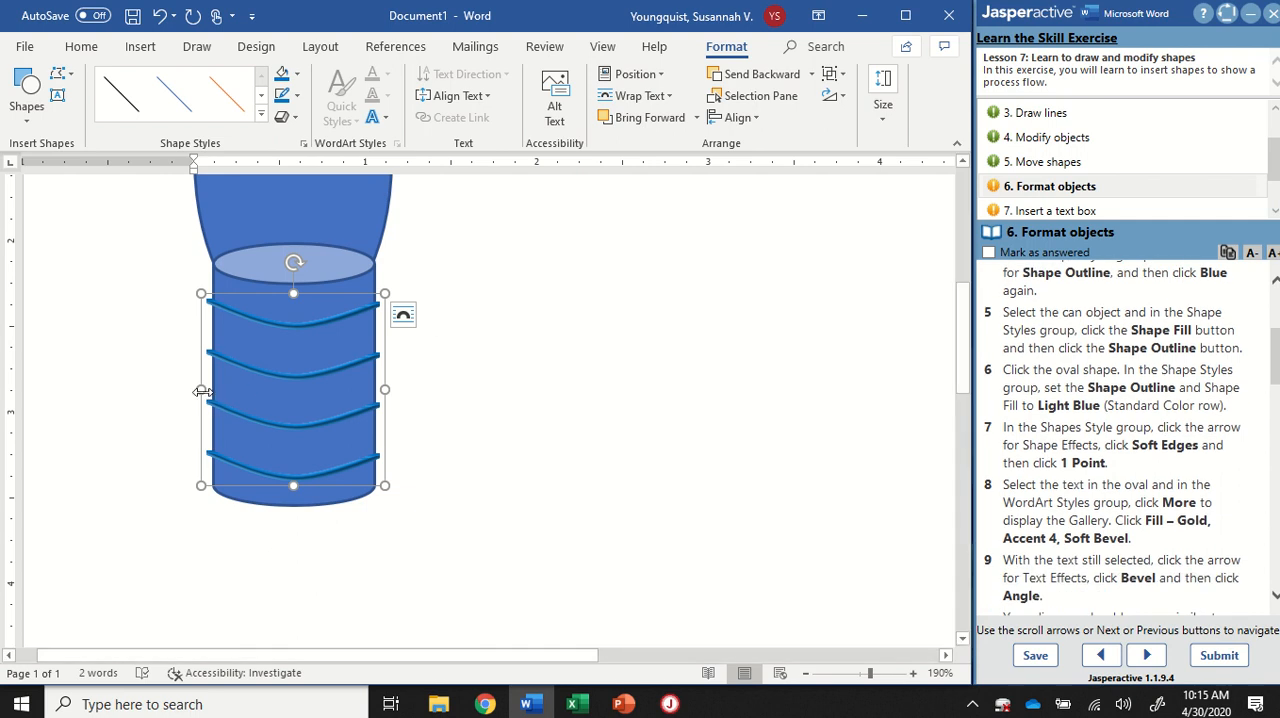
left_click_drag(201, 391, 213, 391)
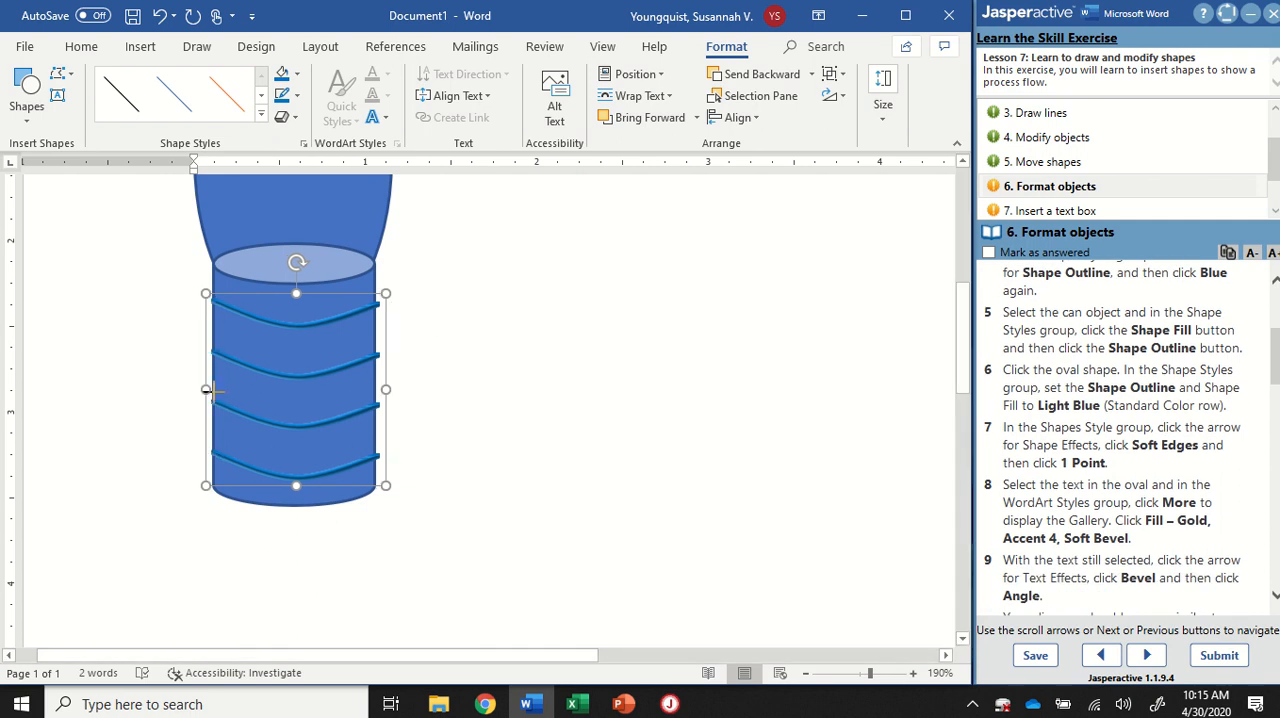
left_click_drag(384, 386, 377, 388)
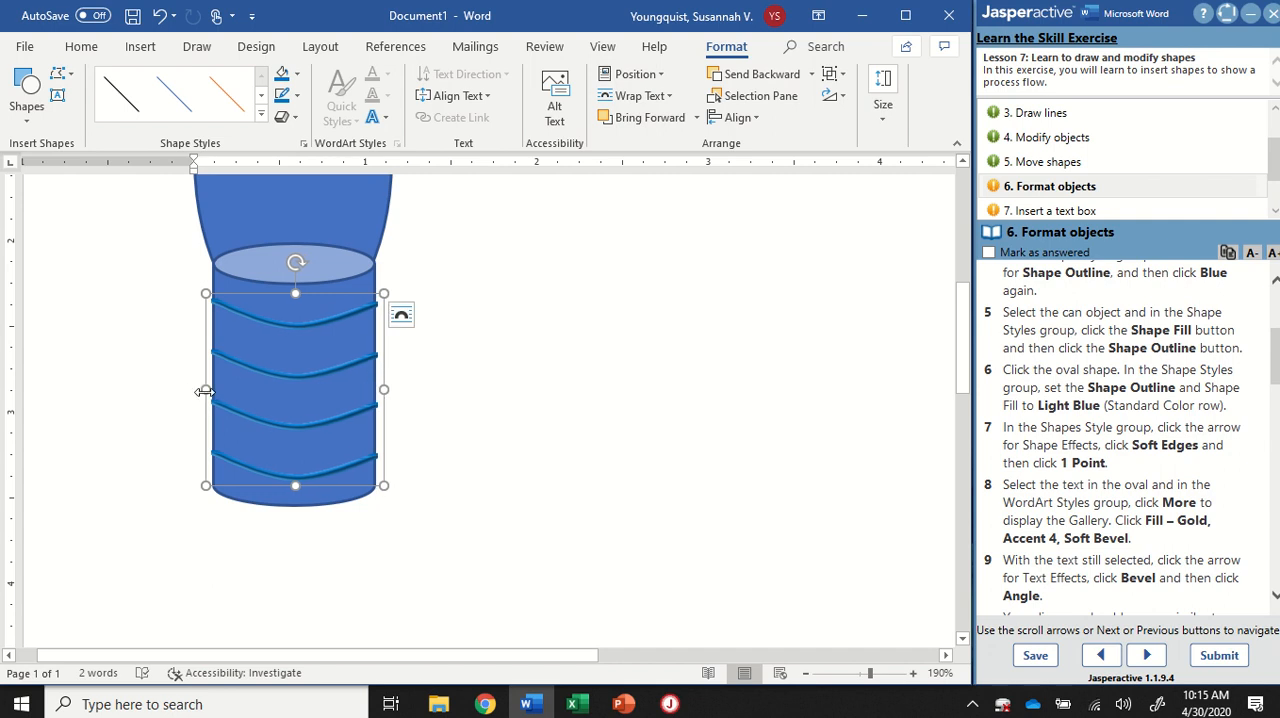
mouse_move(204, 391)
left_mouse_down()
mouse_move(209, 400)
mouse_move(206, 390)
left_mouse_up()
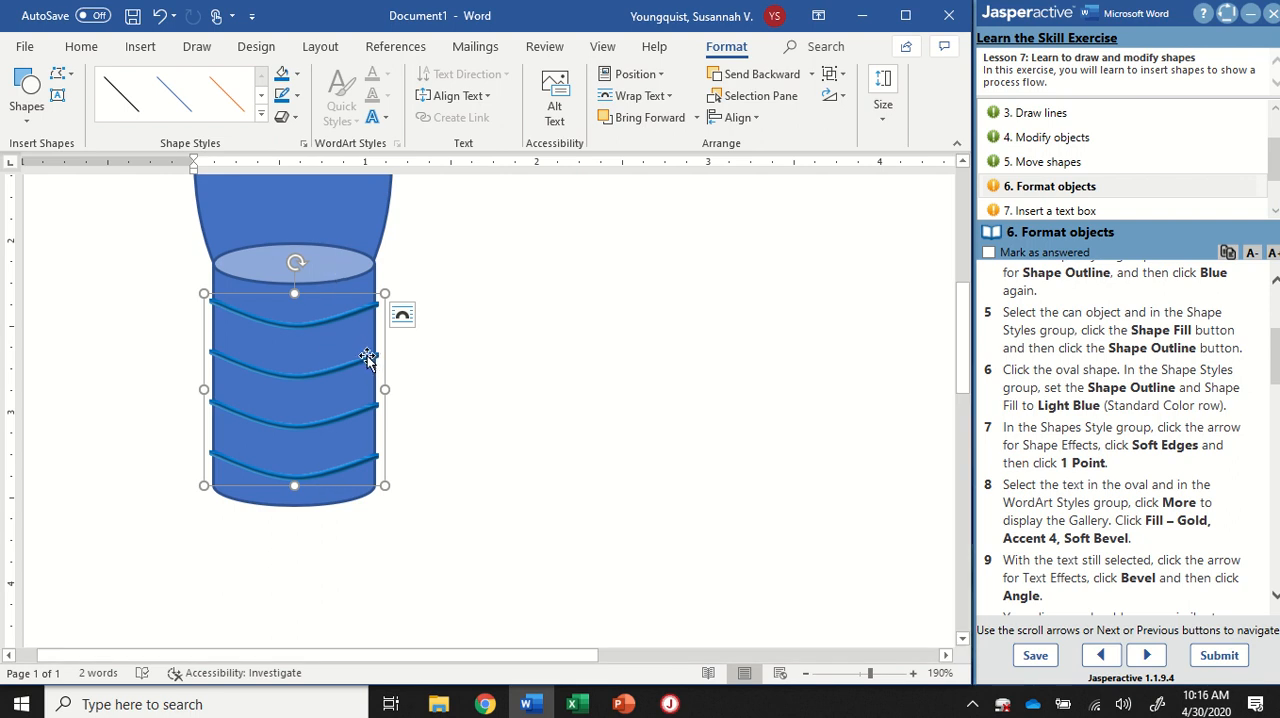
Step: Apply the current Blue color to both the shape fill and the shape outline of the can
left_click(336, 264)
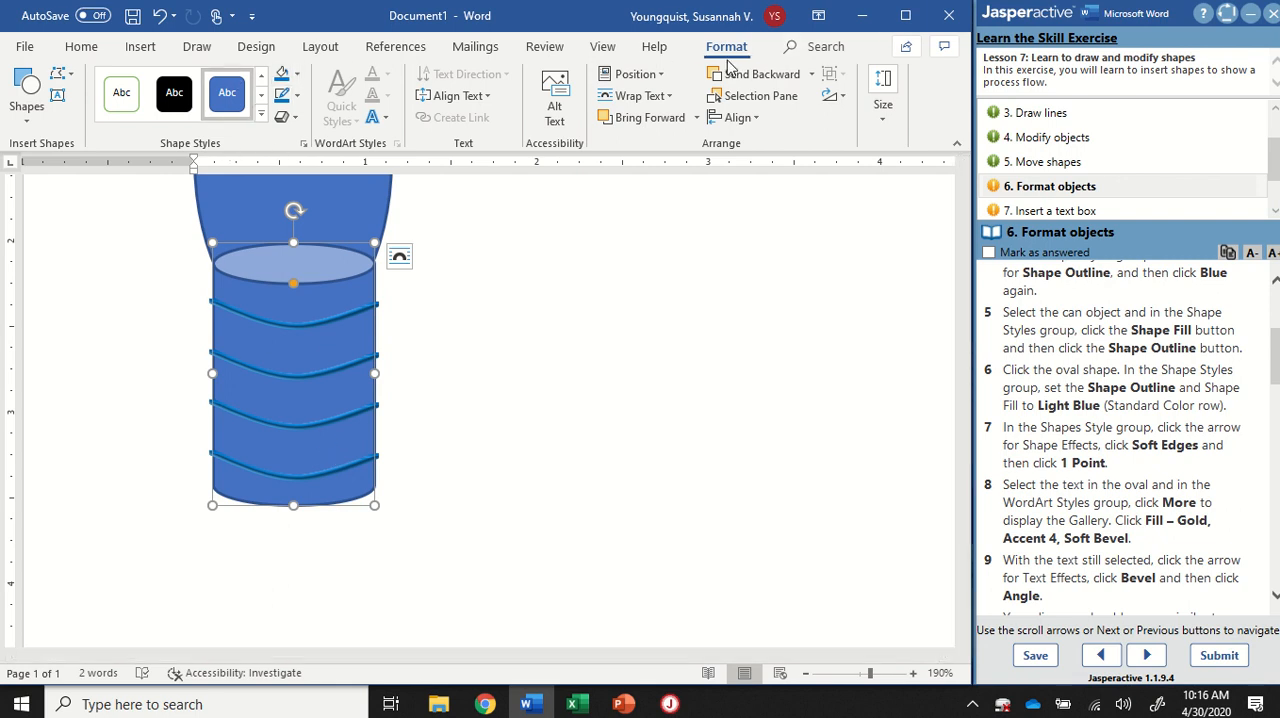
key("ctrl")
key("ctrl")
key("ctrl")
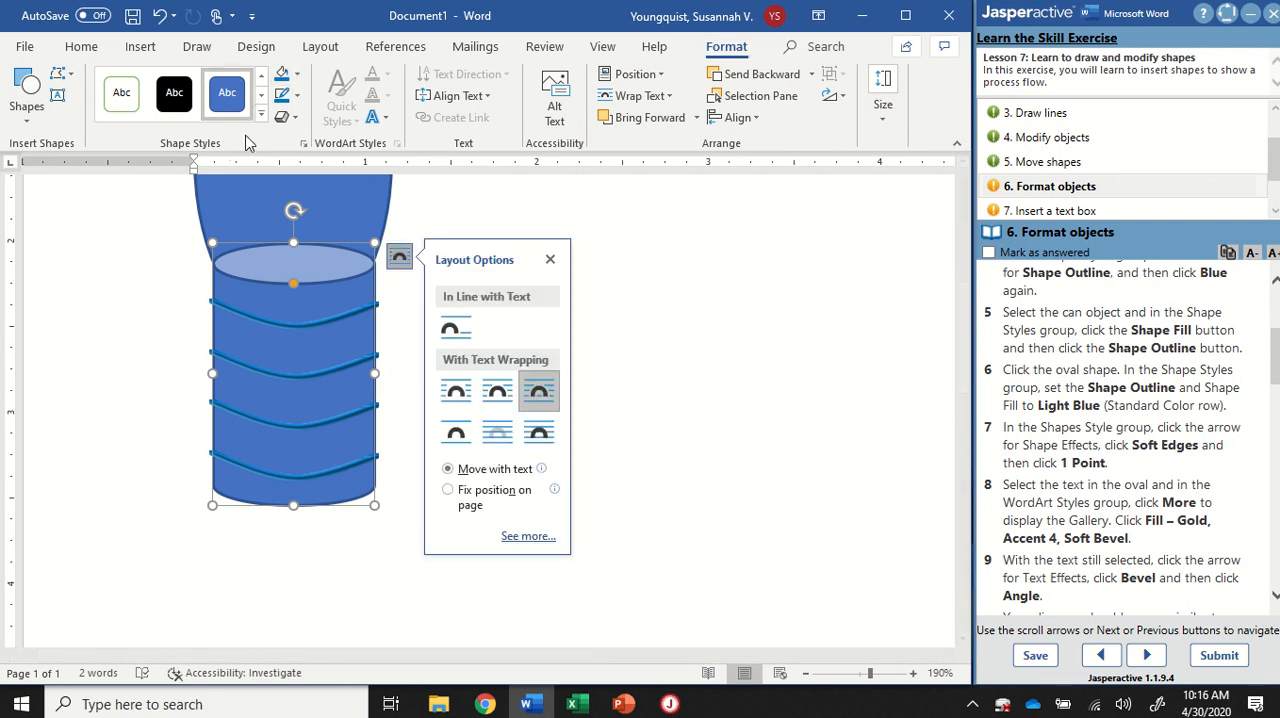
key("ctrl")
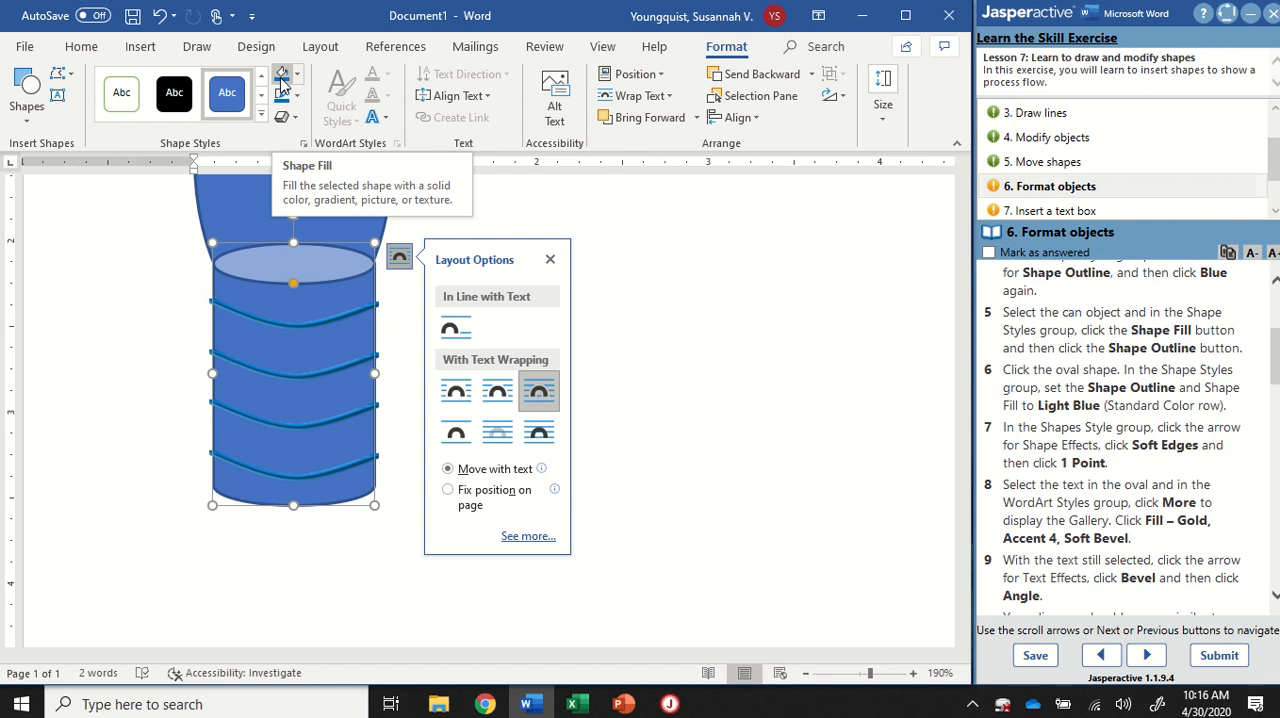
key("ctrl")
key("ctrl")
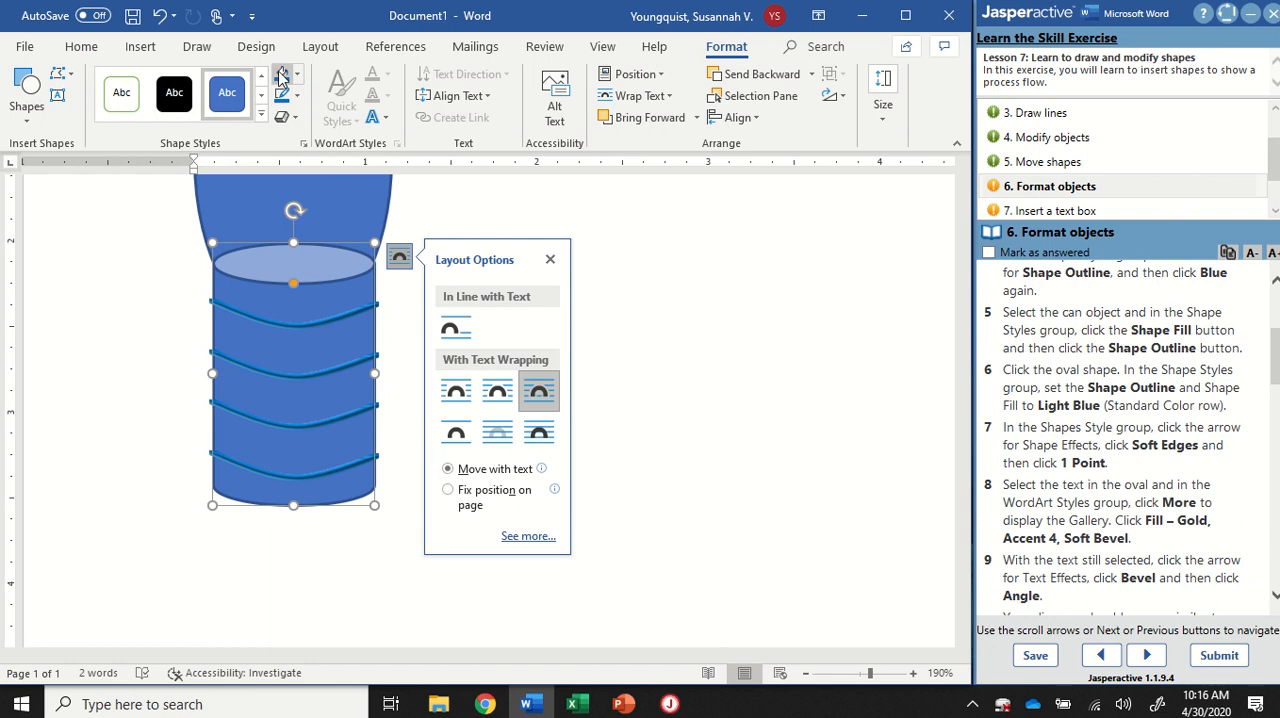
left_click(282, 74)
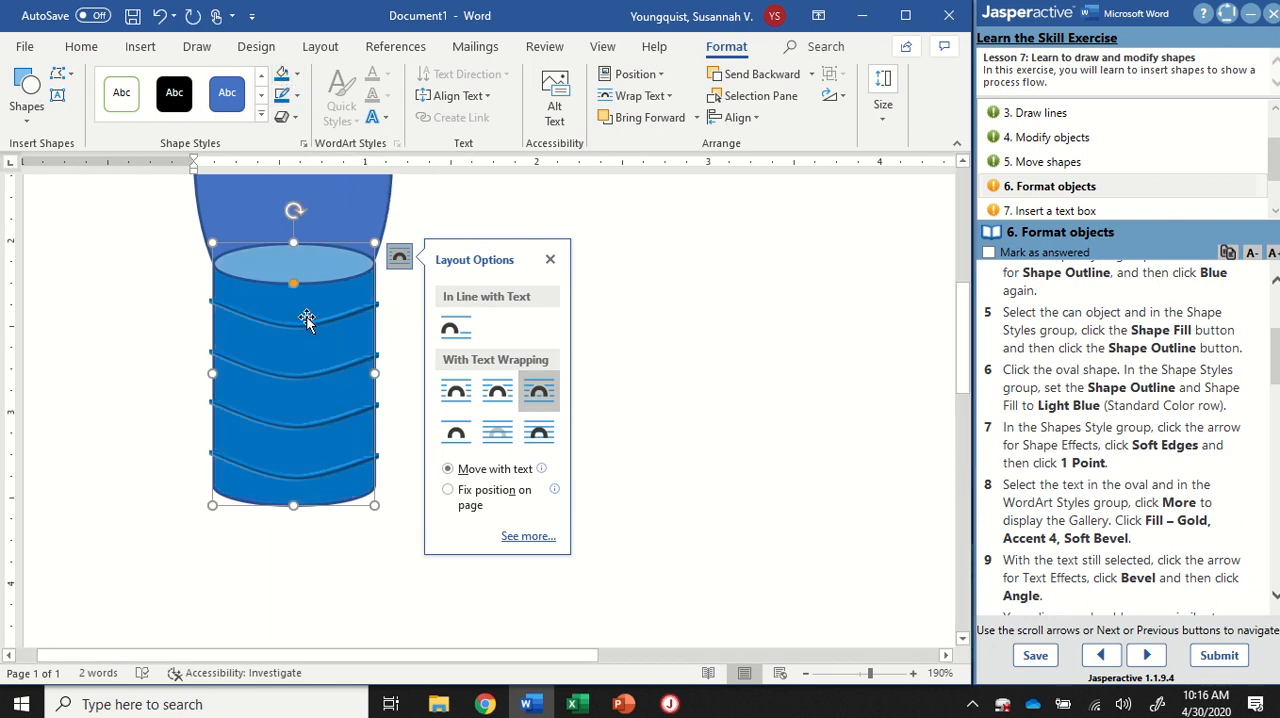
left_click(283, 100)
left_click(281, 72)
left_click(284, 98)
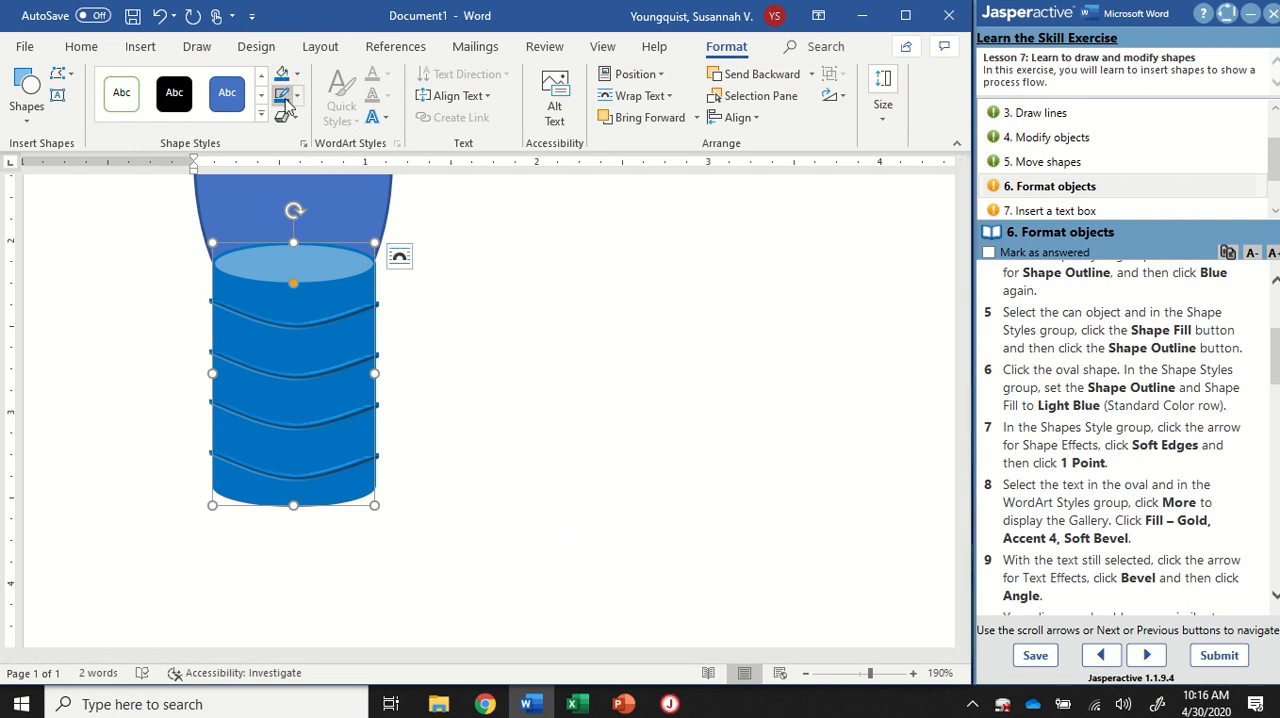
left_click(285, 98)
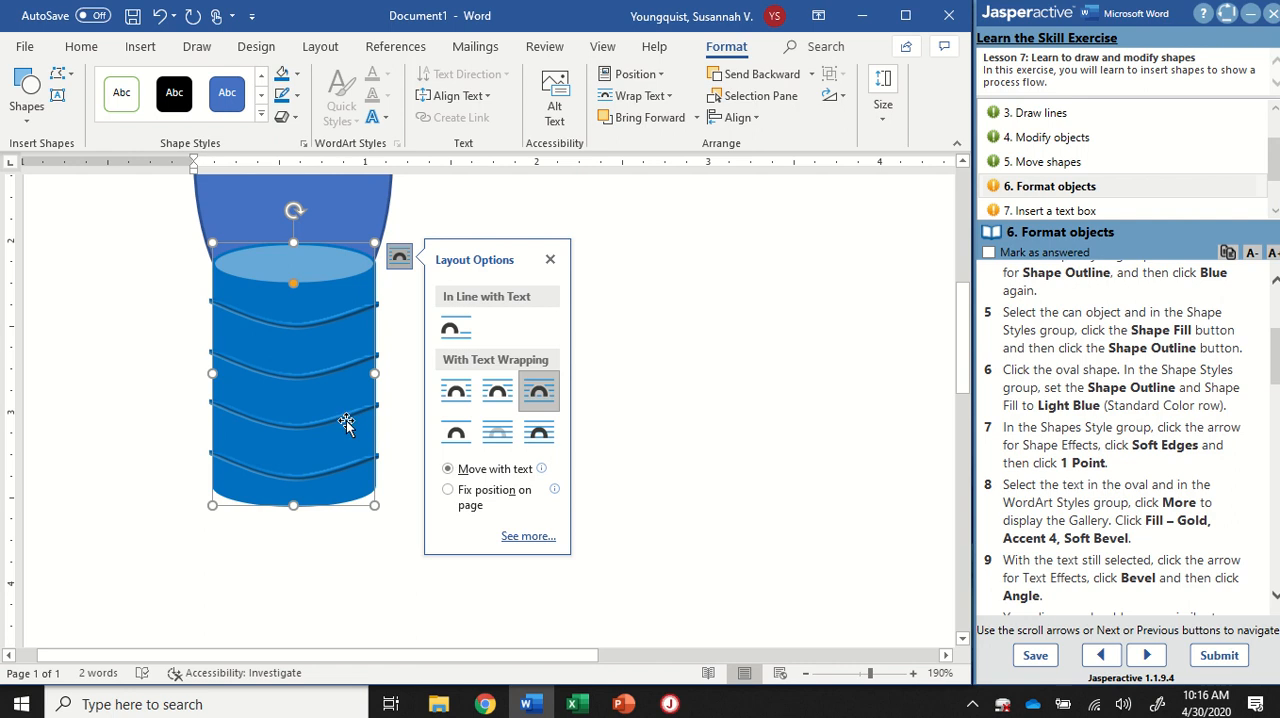
Step: Set the outline of the oval above the can to the standard color Light Blue
scroll(666, 327, "up", 3)
left_click(397, 509)
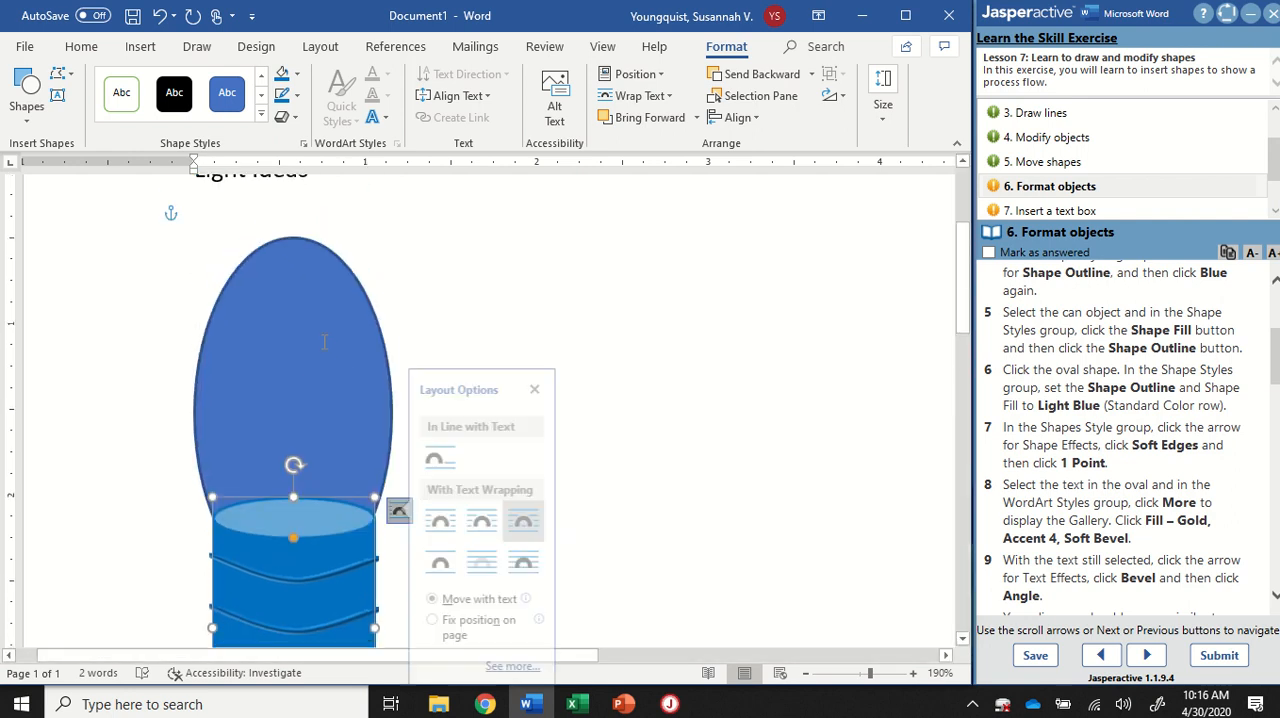
left_click(287, 286)
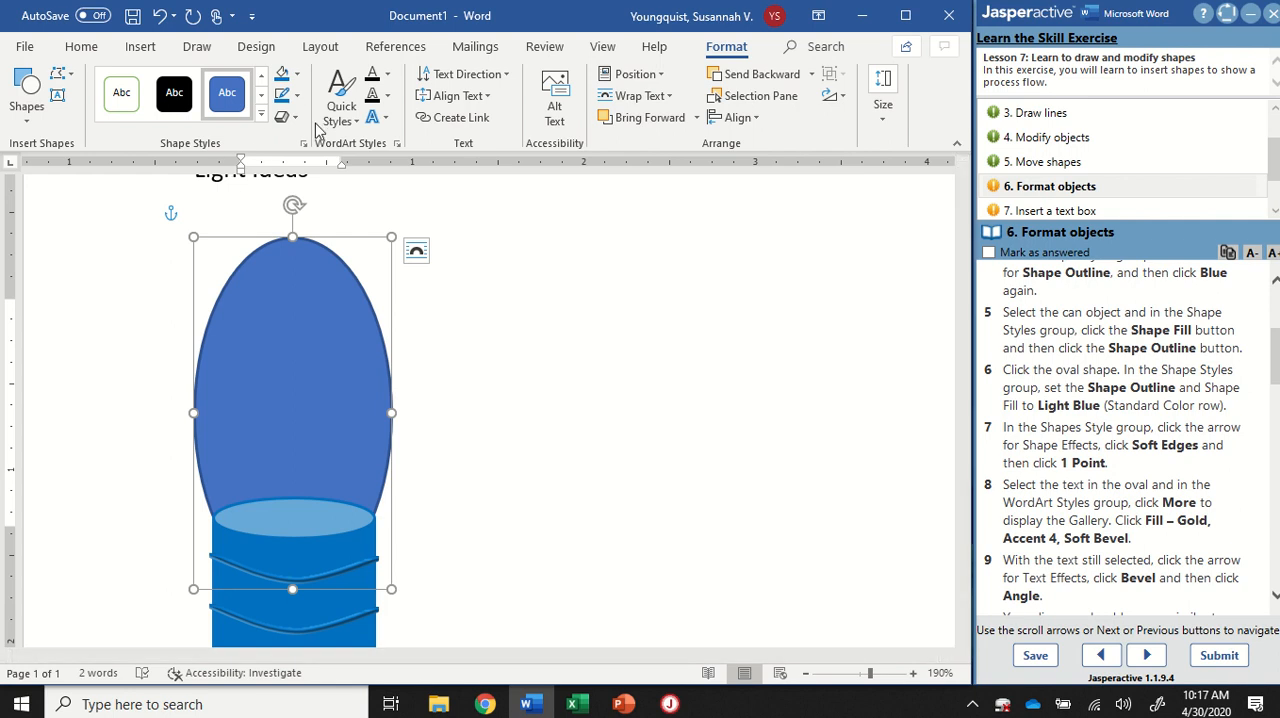
key("ctrl")
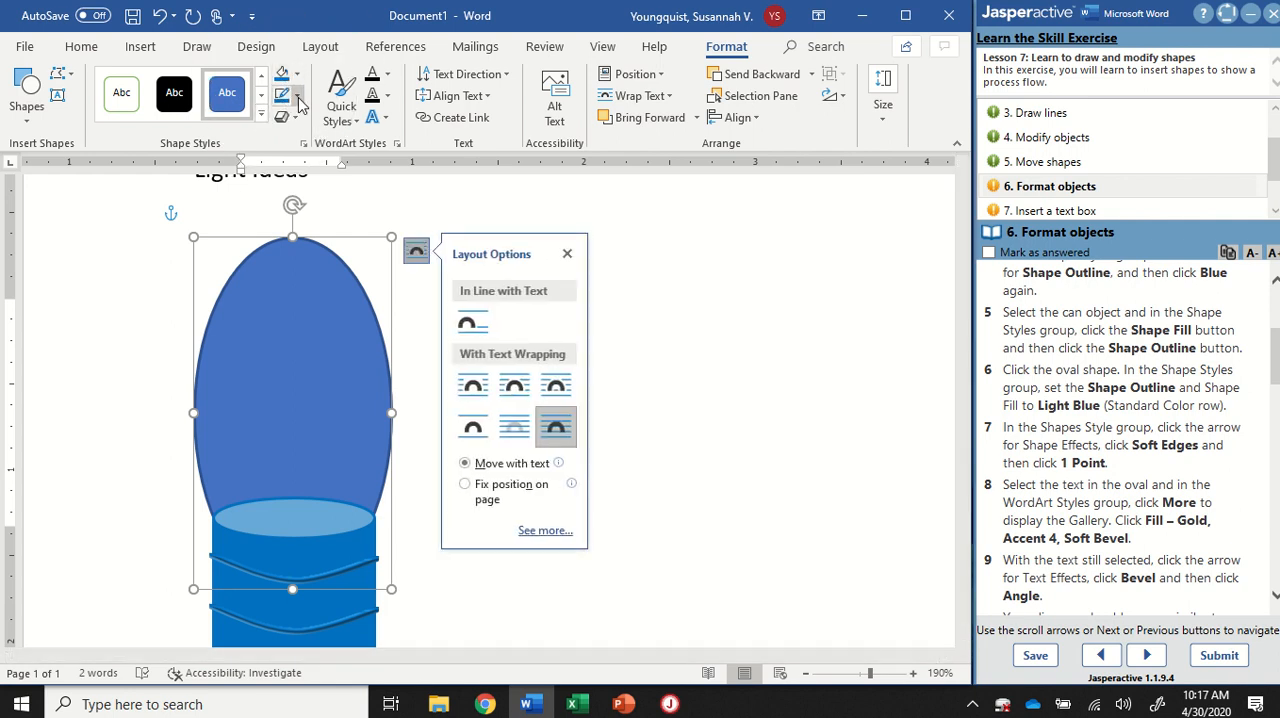
left_click(297, 96)
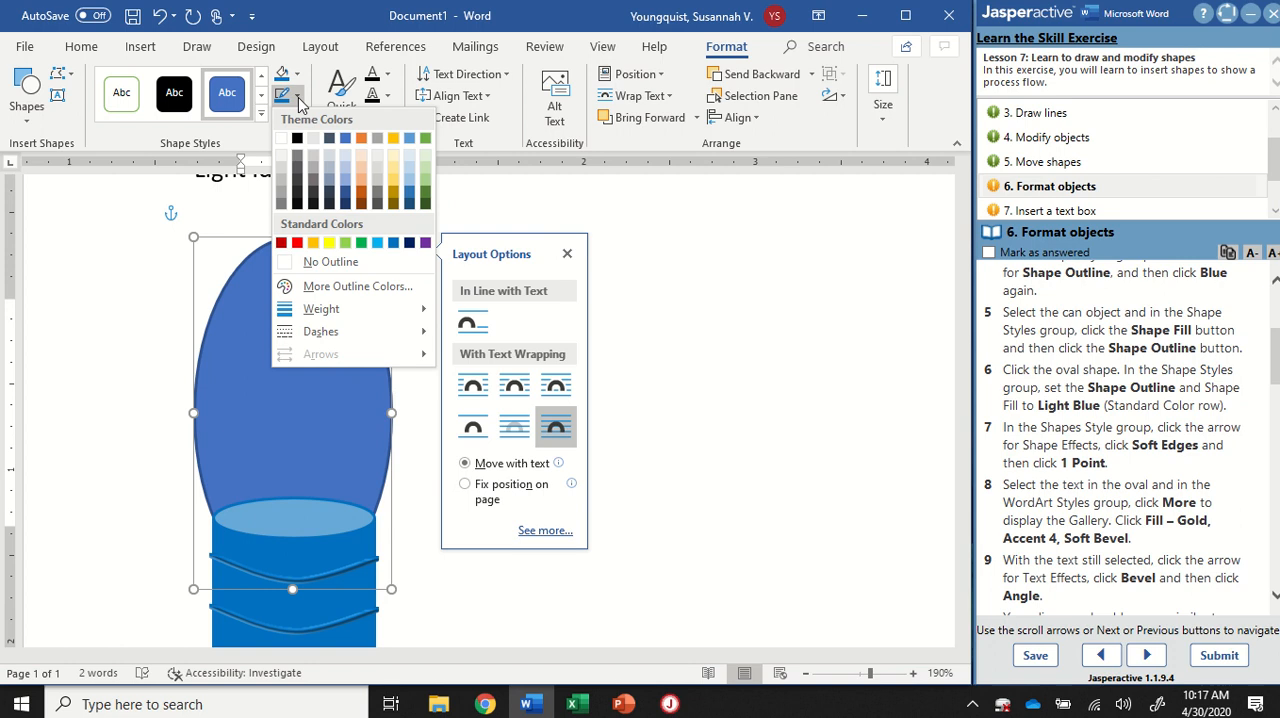
left_click(377, 244)
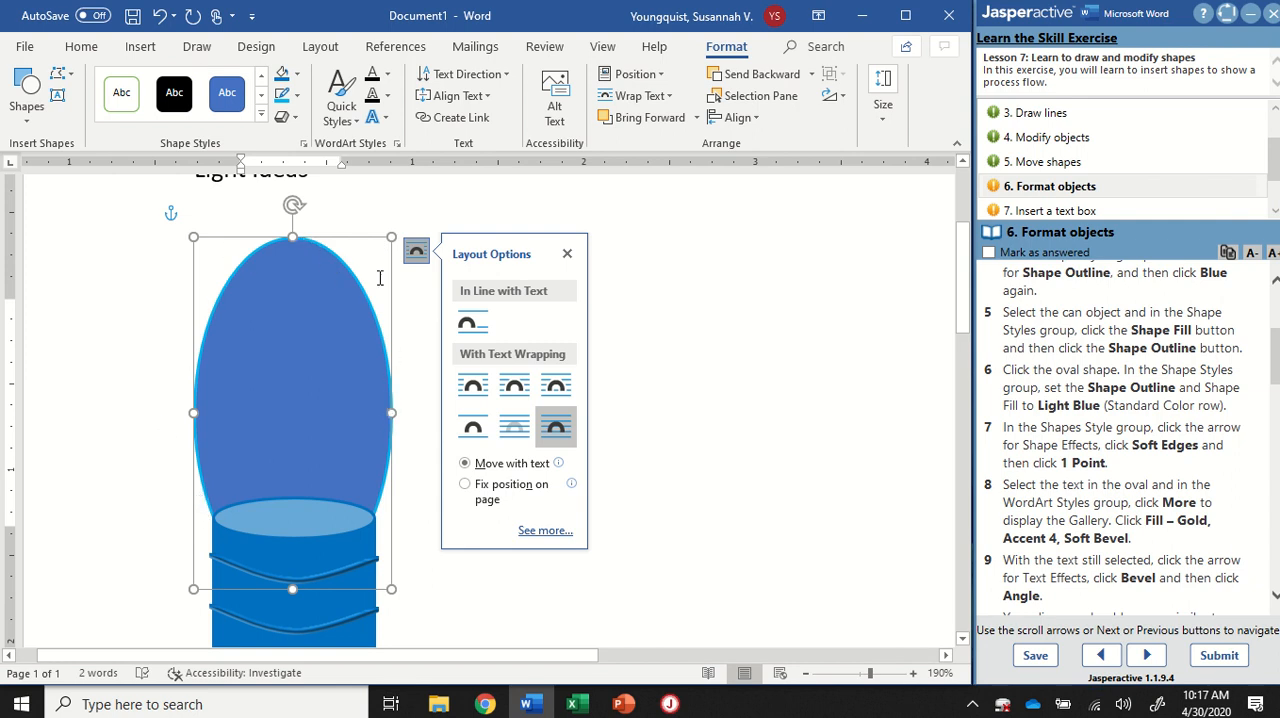
Step: Apply the 1 Point soft edges shape effect to the oval
left_click(296, 118)
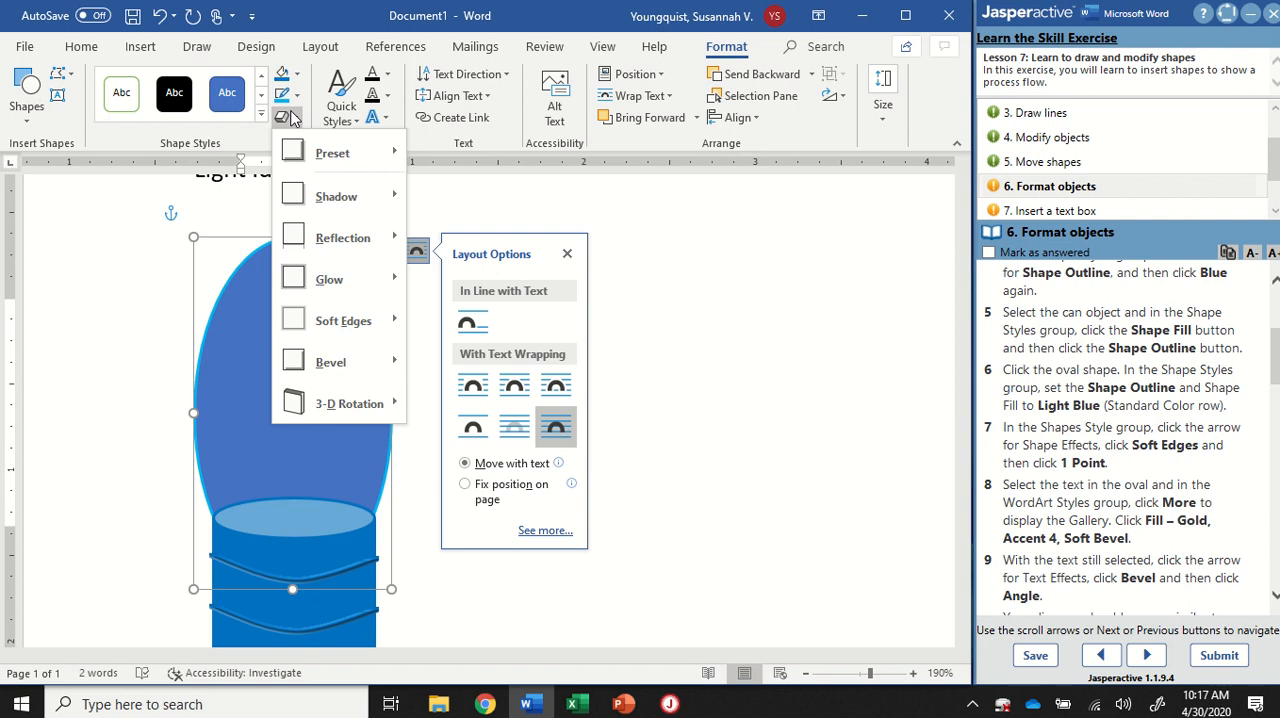
mouse_move(340, 321)
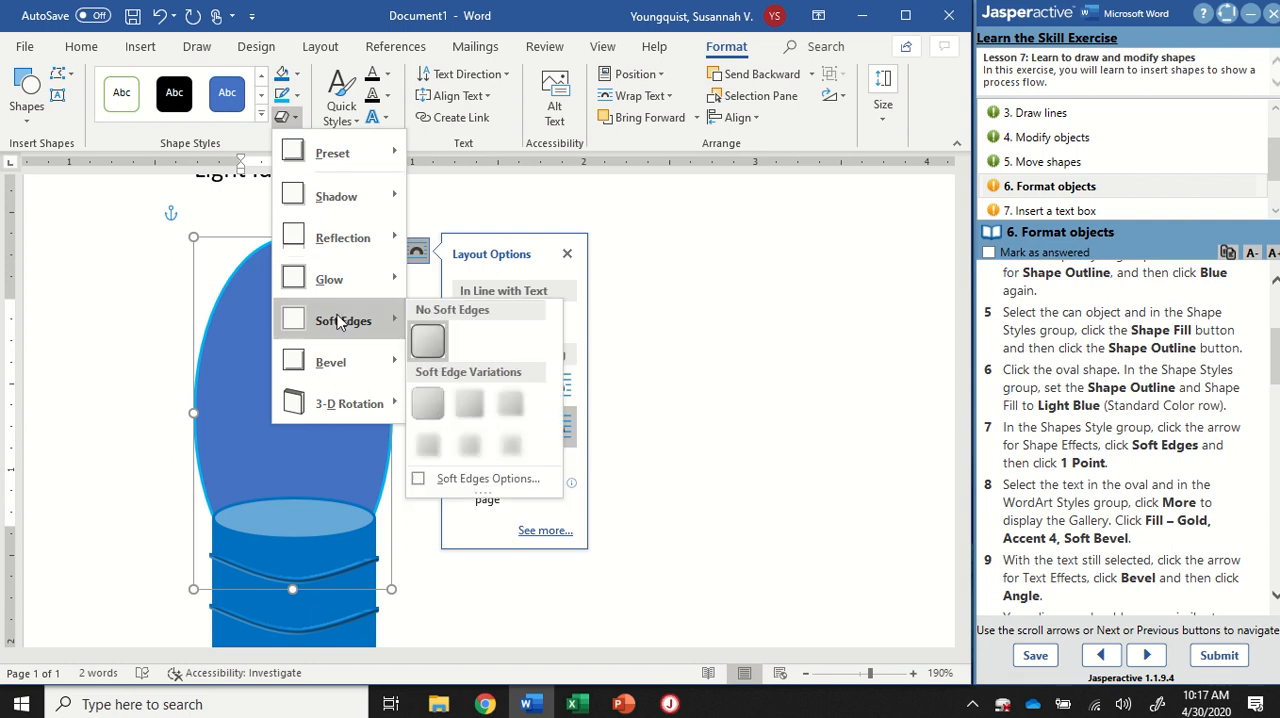
left_click(429, 400)
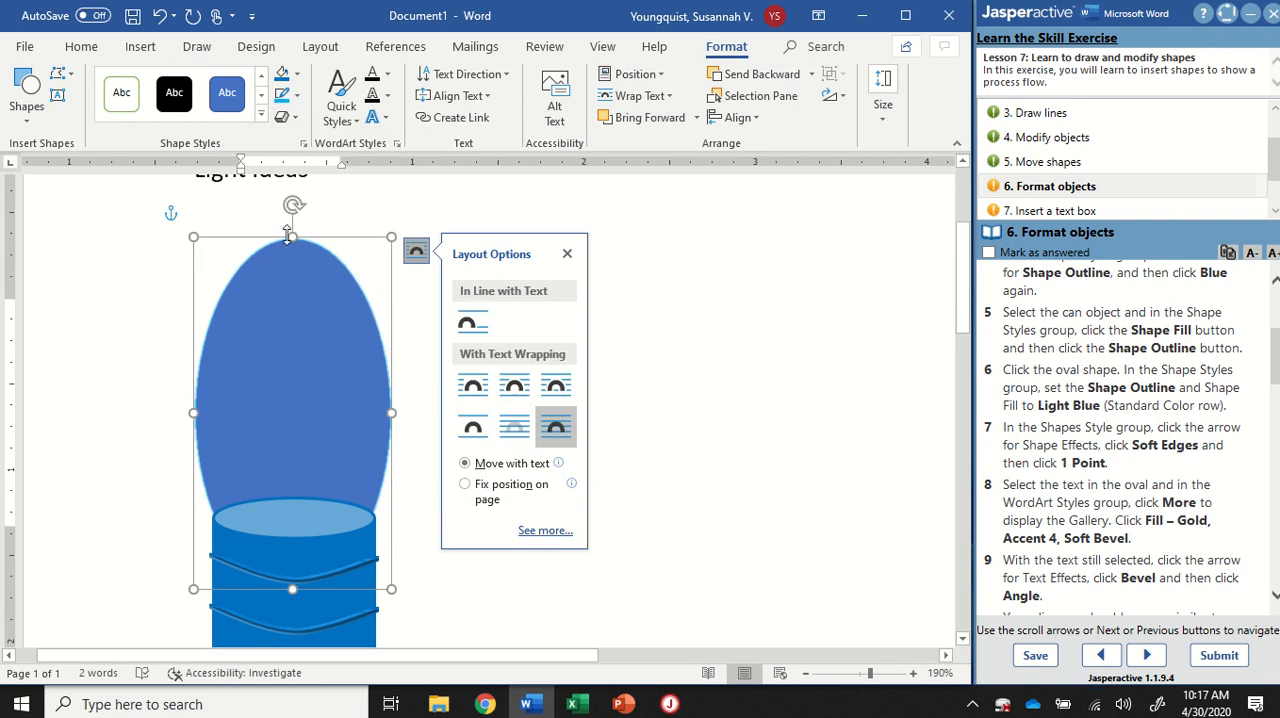
Step: Undo and redo the oval's soft edges effect to compare its border with and without it
scroll(260, 262, "up", 9)
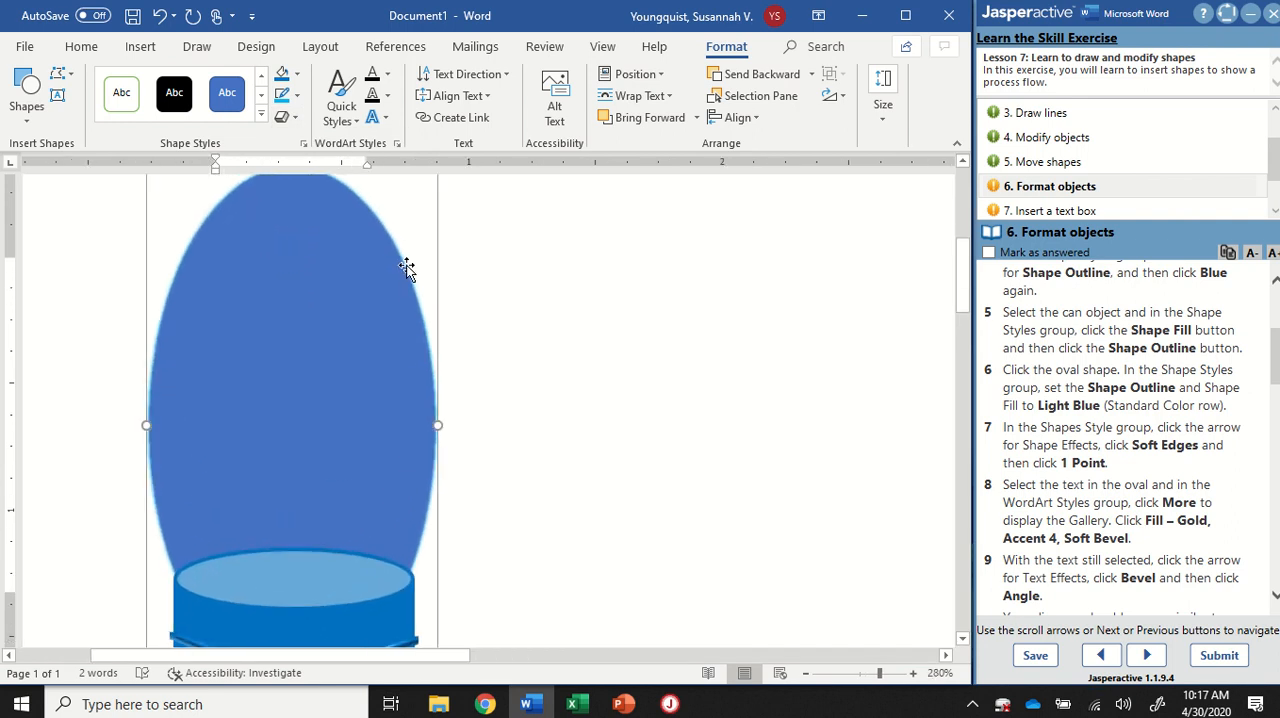
left_click(463, 188)
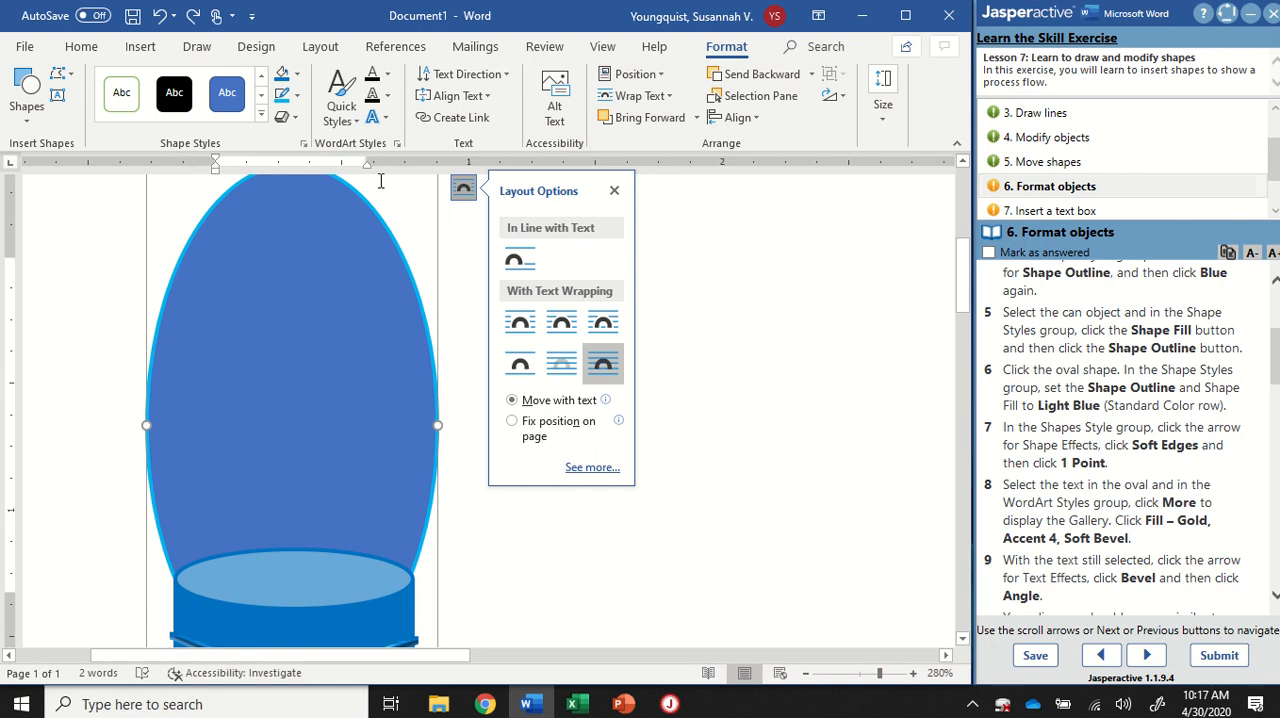
scroll(416, 302, "up", 7)
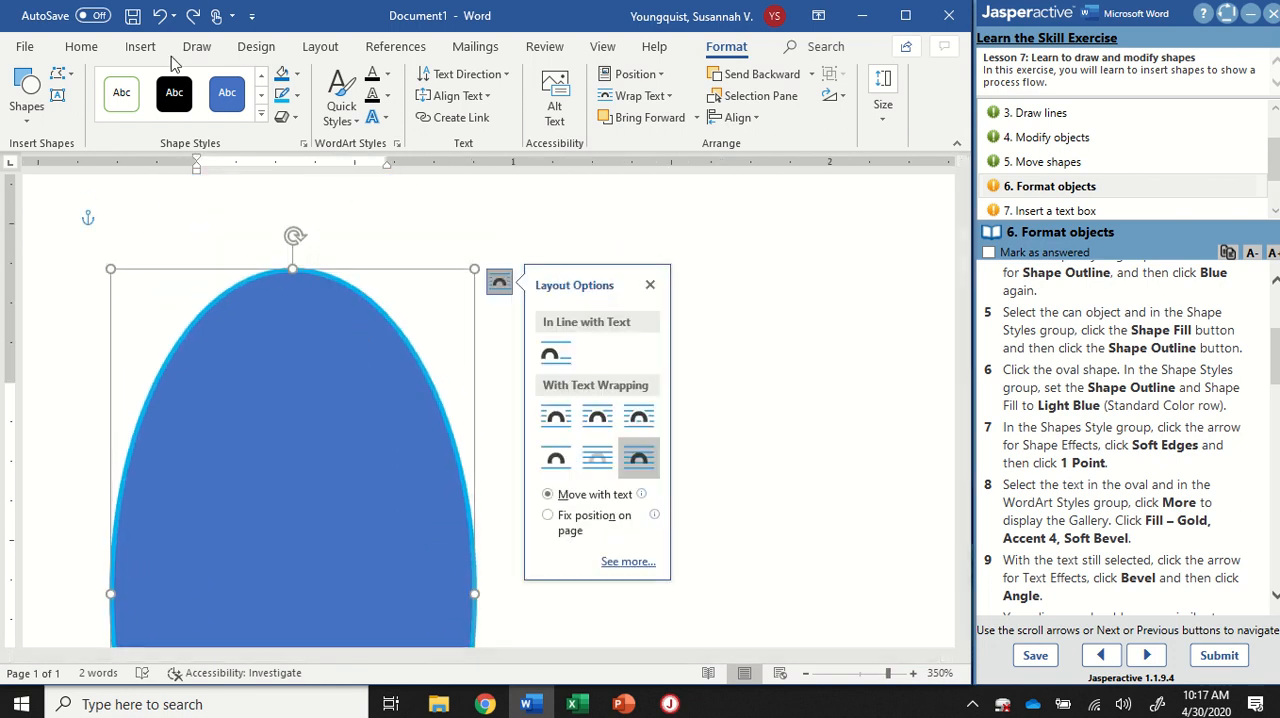
left_click(193, 15)
scroll(457, 291, "up", 7)
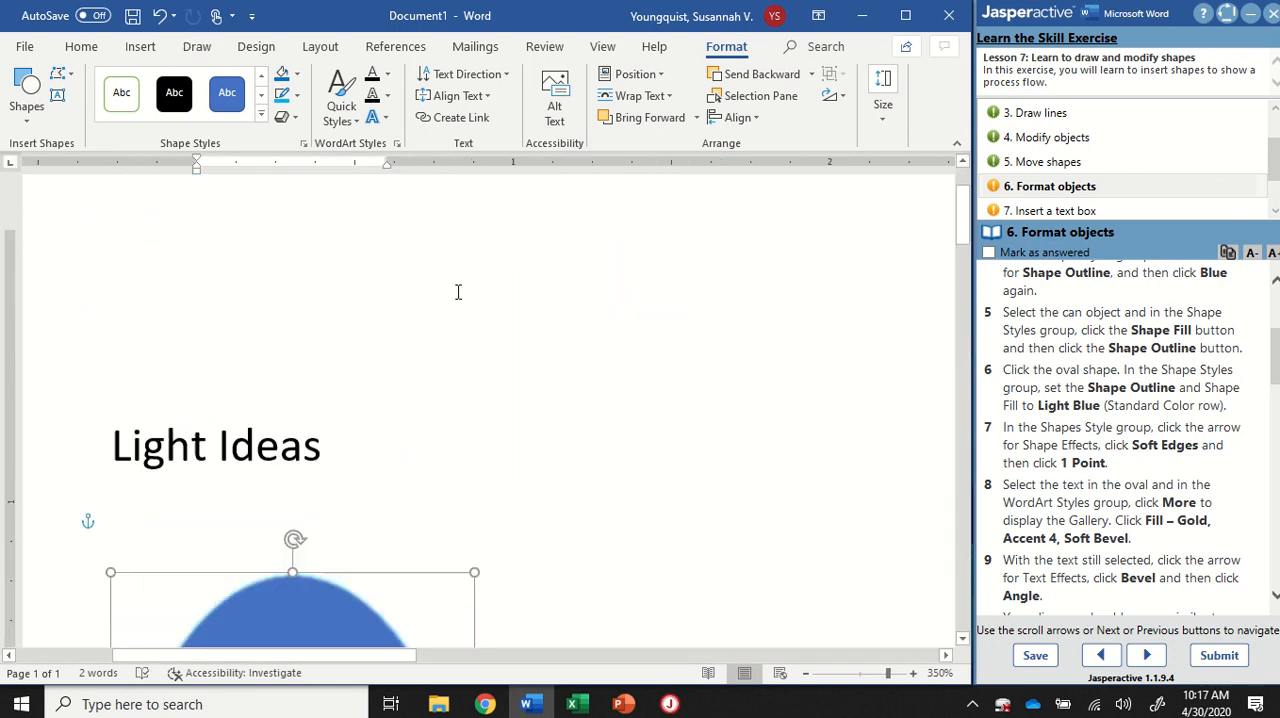
scroll(457, 291, "down", 3)
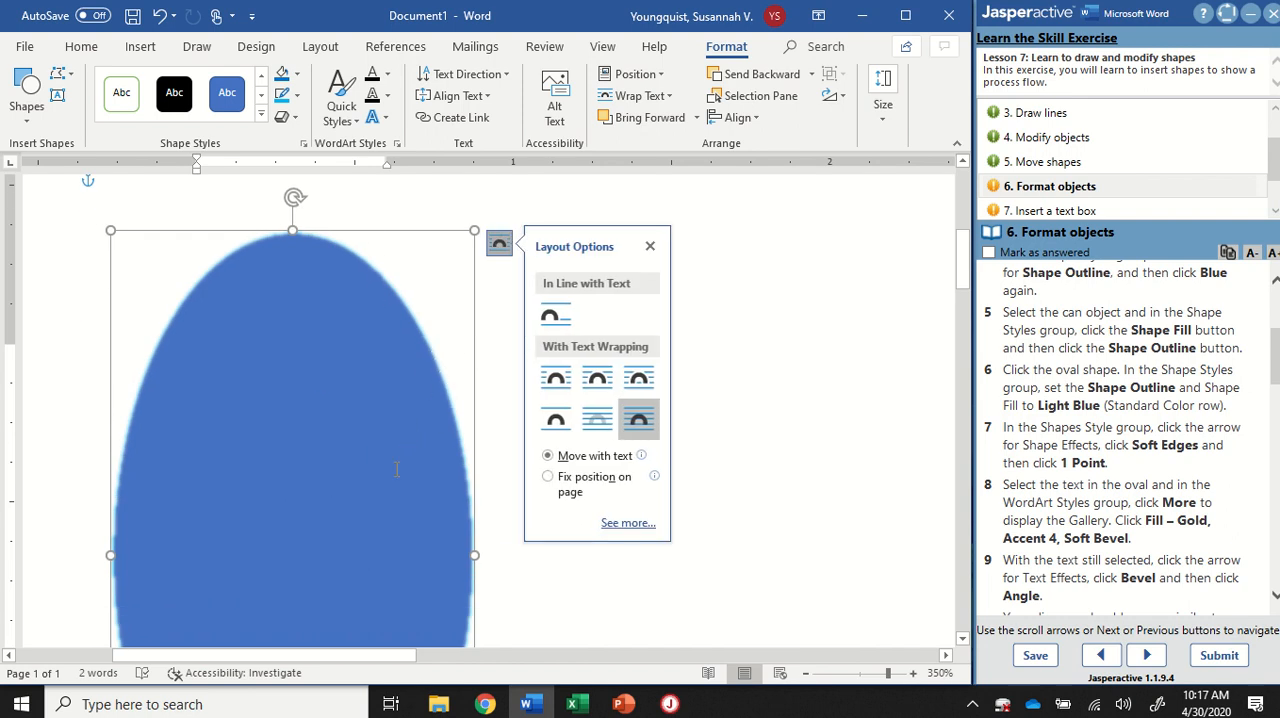
scroll(405, 435, "down", 3)
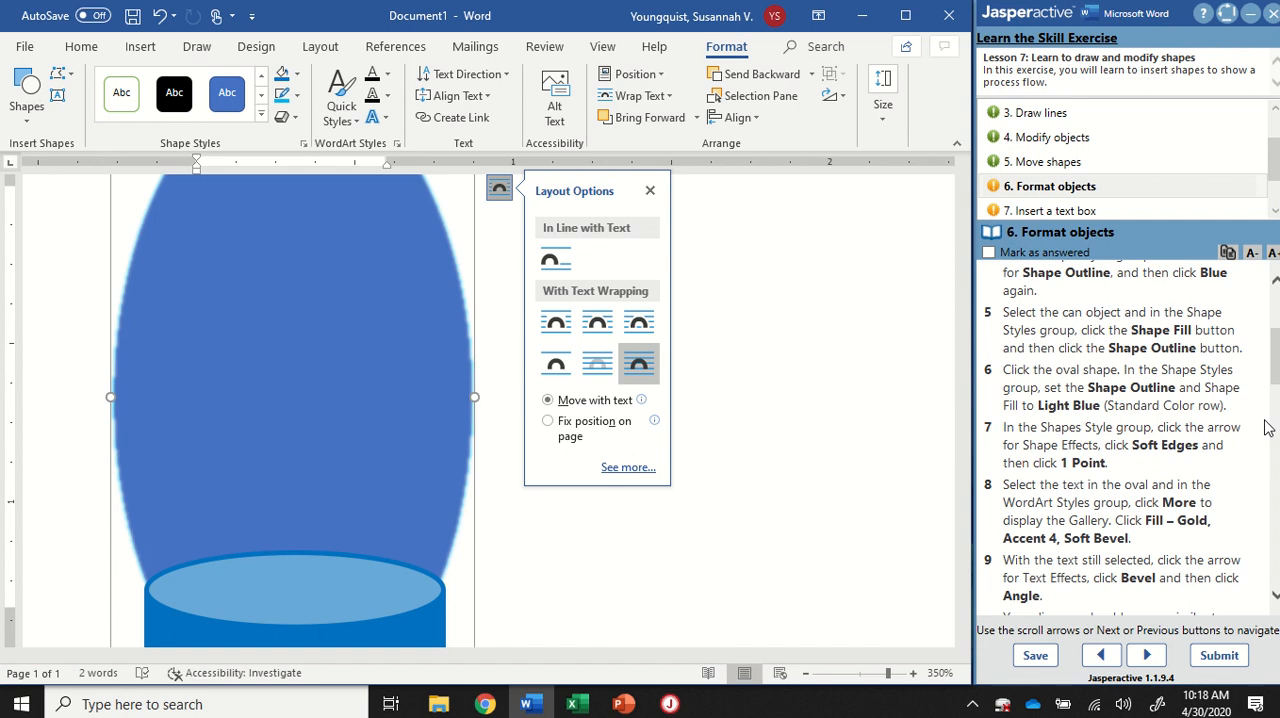
Step: Review the "1. Draw shapes" instructions and add the text "Ideas" inside the oval
left_click(319, 388)
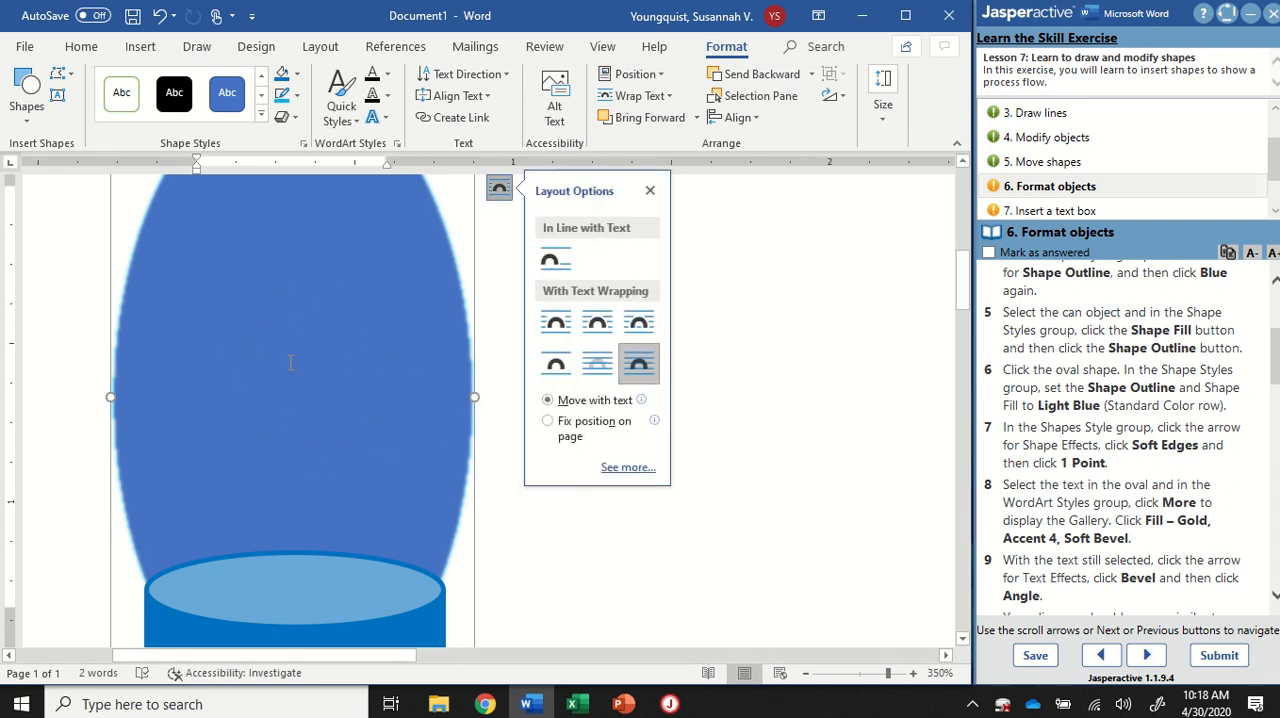
scroll(1097, 156, "up", 1)
left_click(1082, 115)
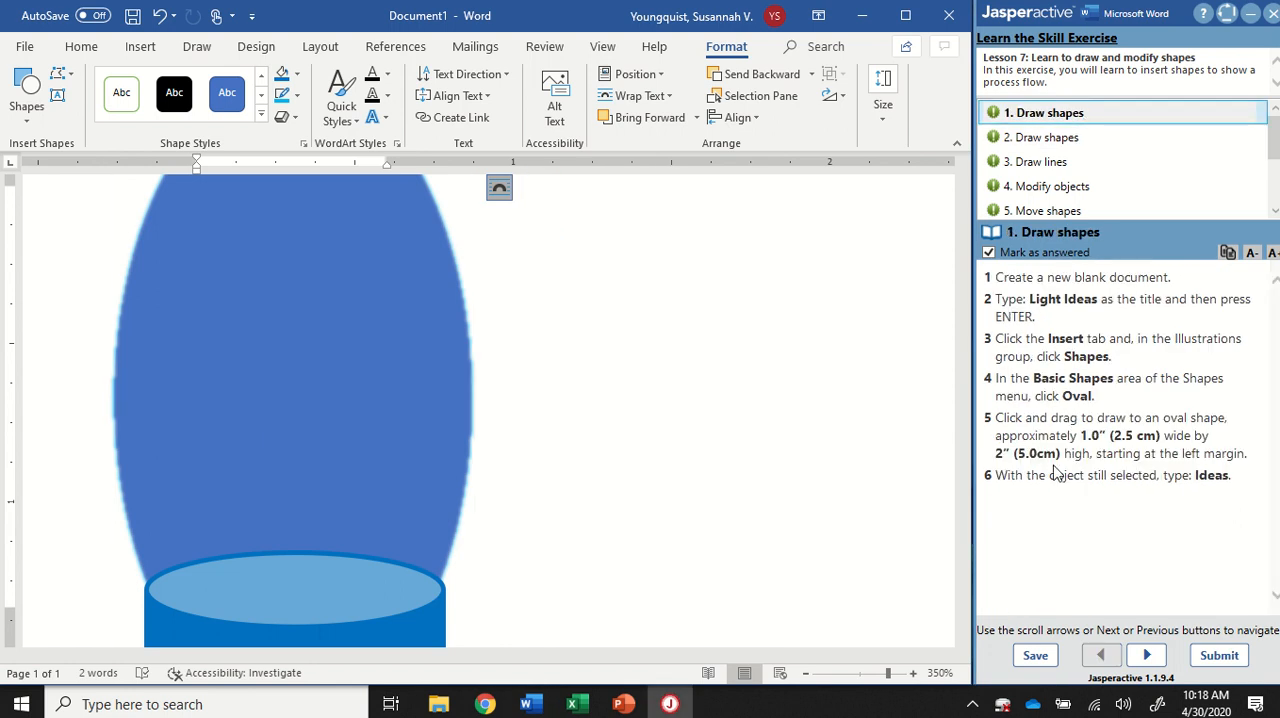
left_click(499, 187)
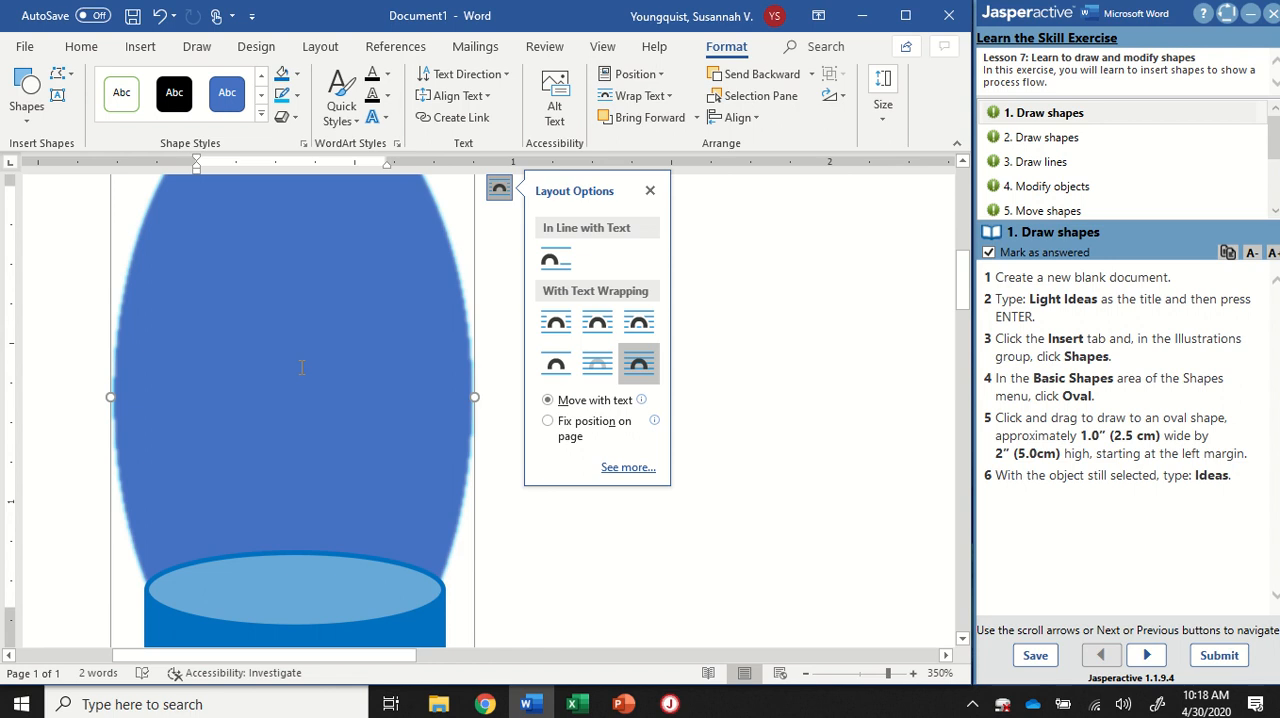
type("Ideas")
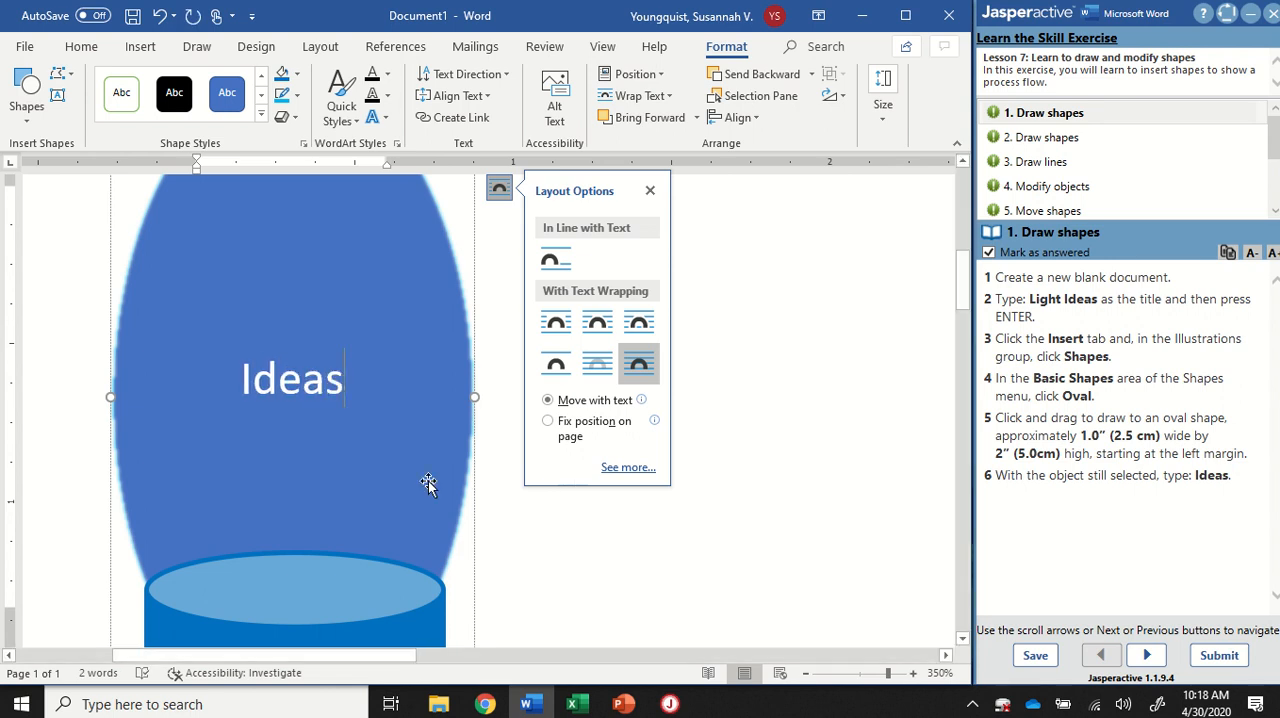
scroll(408, 452, "up", 3)
scroll(408, 452, "down", 5)
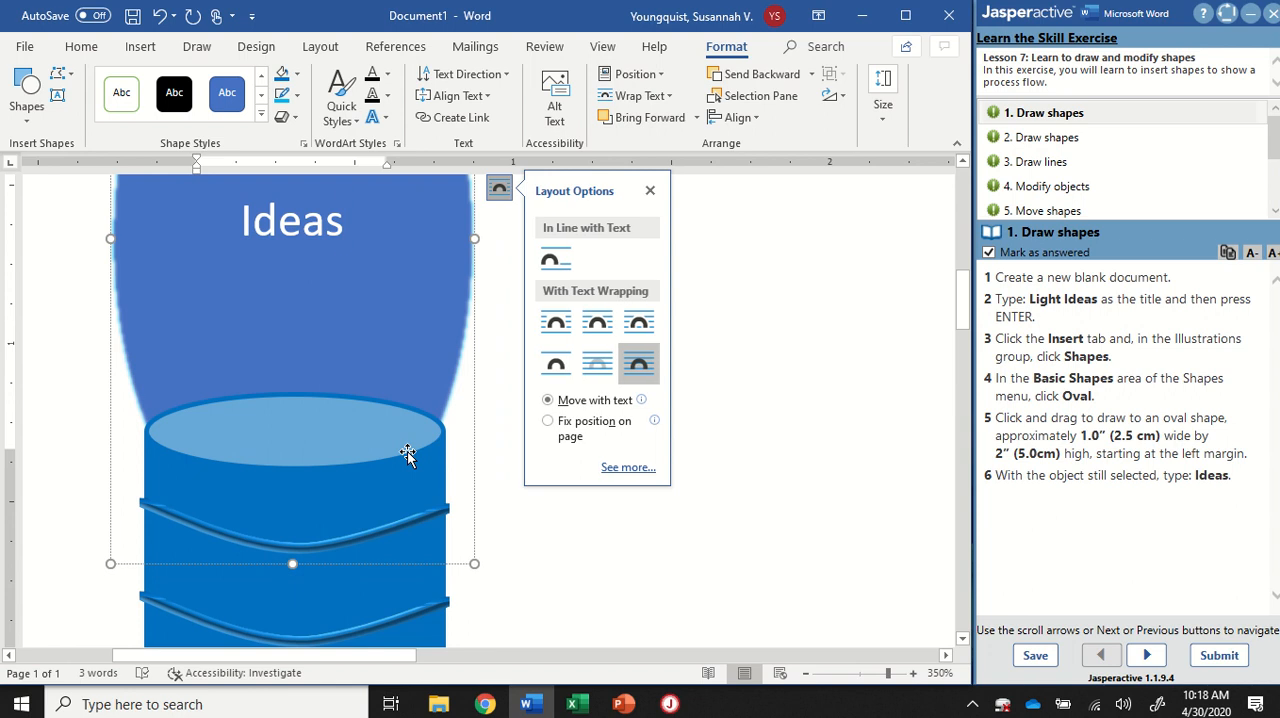
Step: Return to the "6. Format objects" instructions and bring the steps on formatting the oval's text into view
scroll(1083, 162, "down", 2)
left_click(1073, 140)
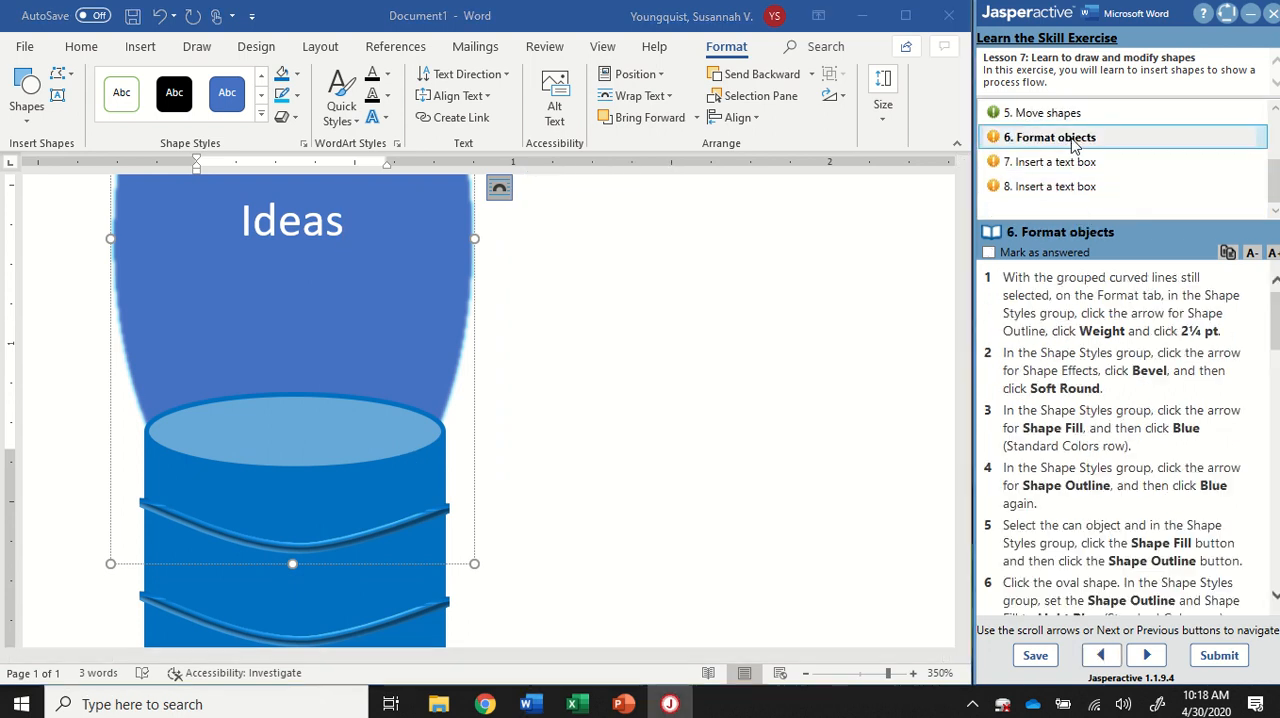
scroll(680, 388, "up", 2)
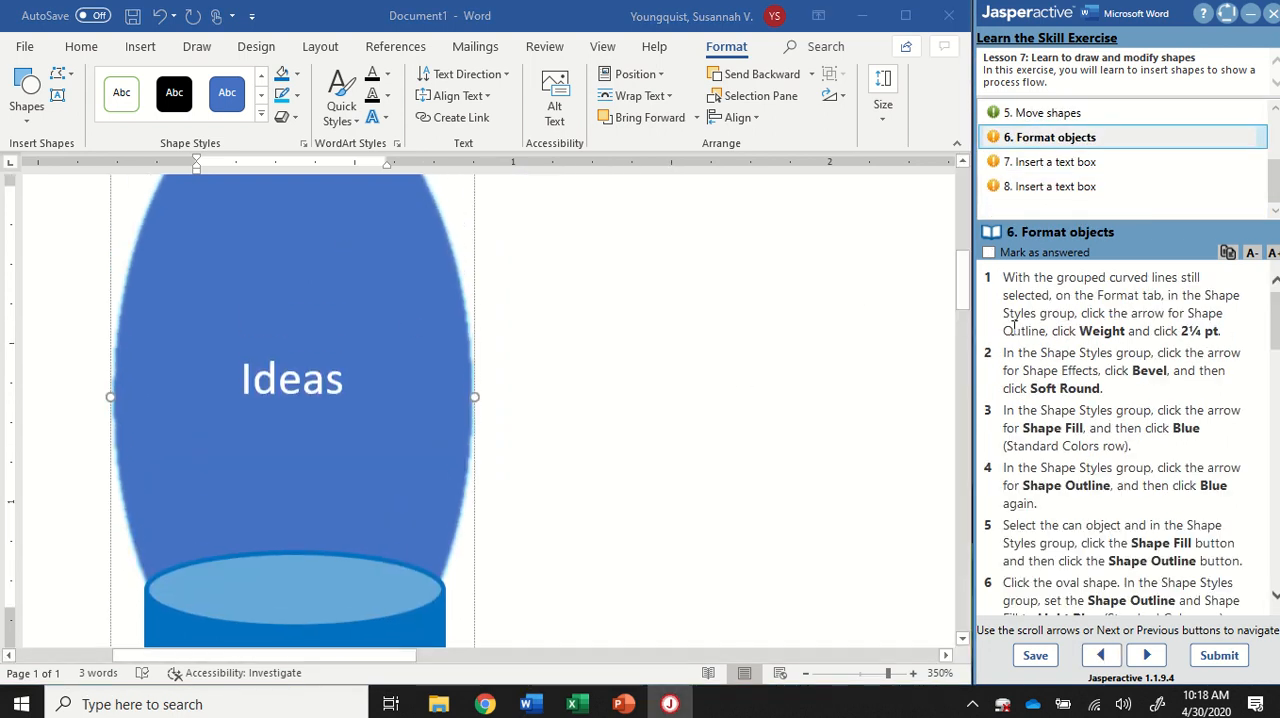
scroll(1113, 365, "down", 5)
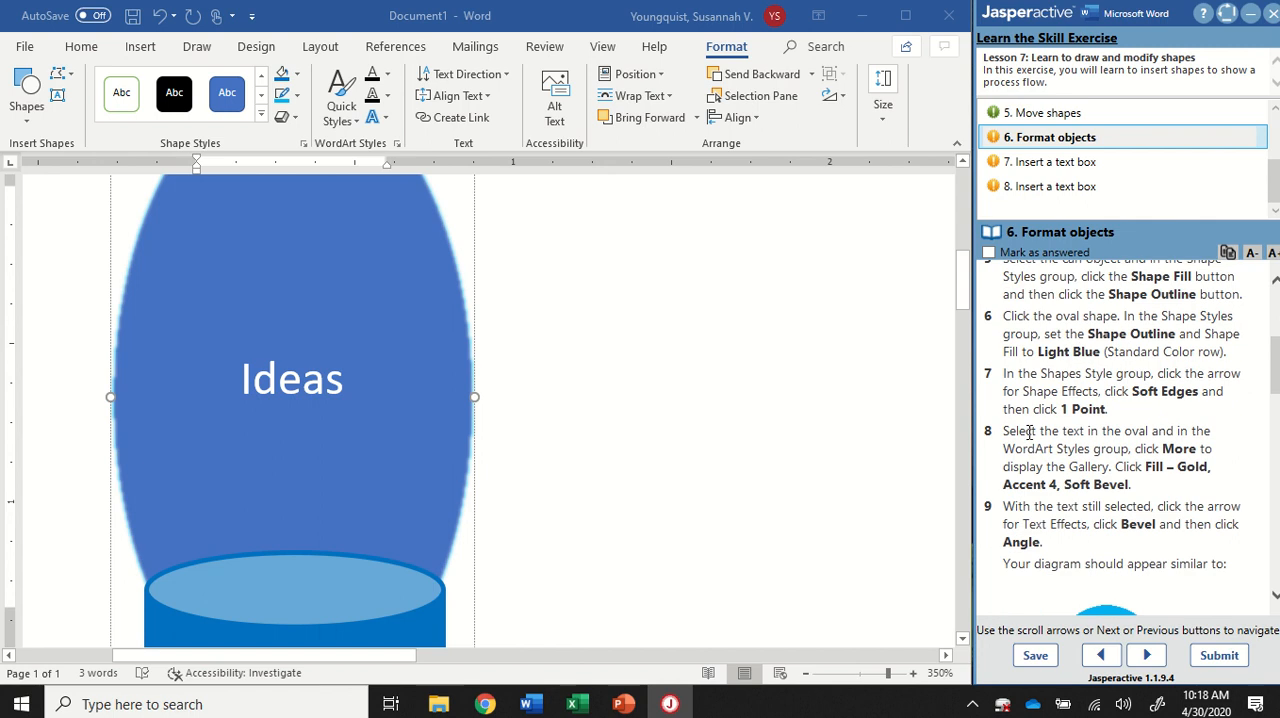
Step: Apply the WordArt style "Fill: Gold, Accent color 4; Soft Bevel" to the "Ideas" text in the oval
left_click(262, 396)
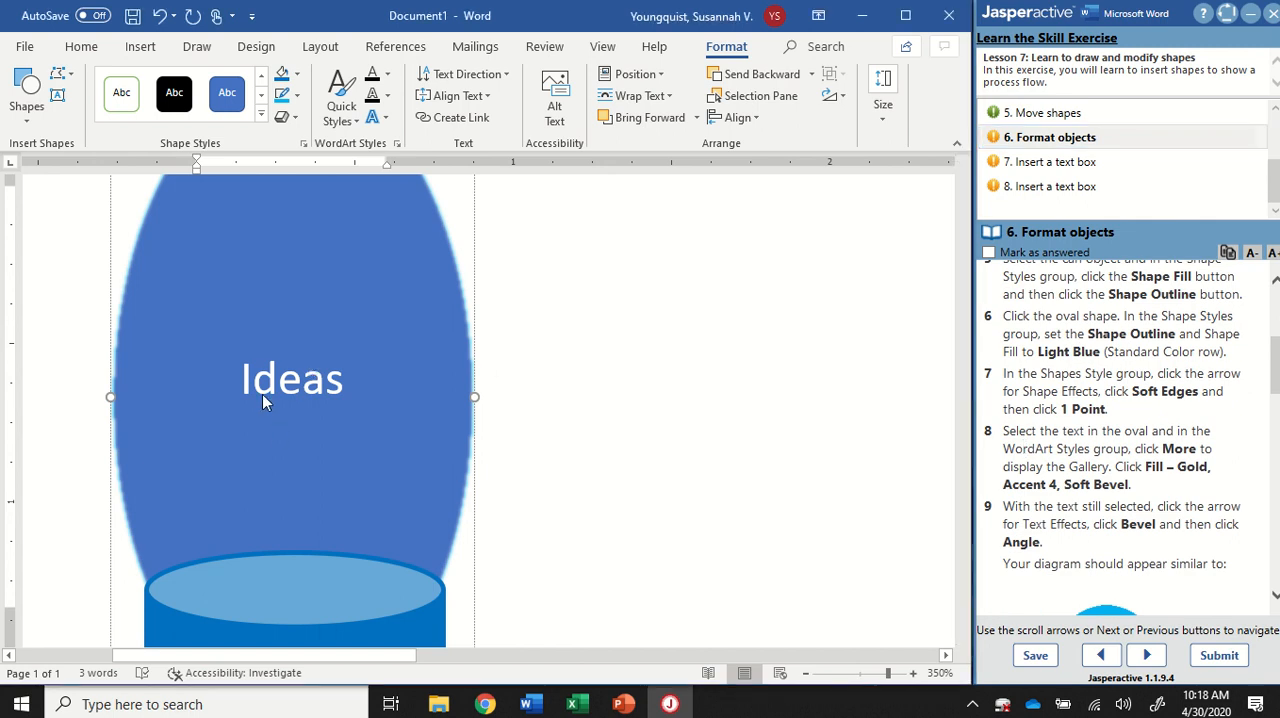
left_click_drag(243, 381, 341, 373)
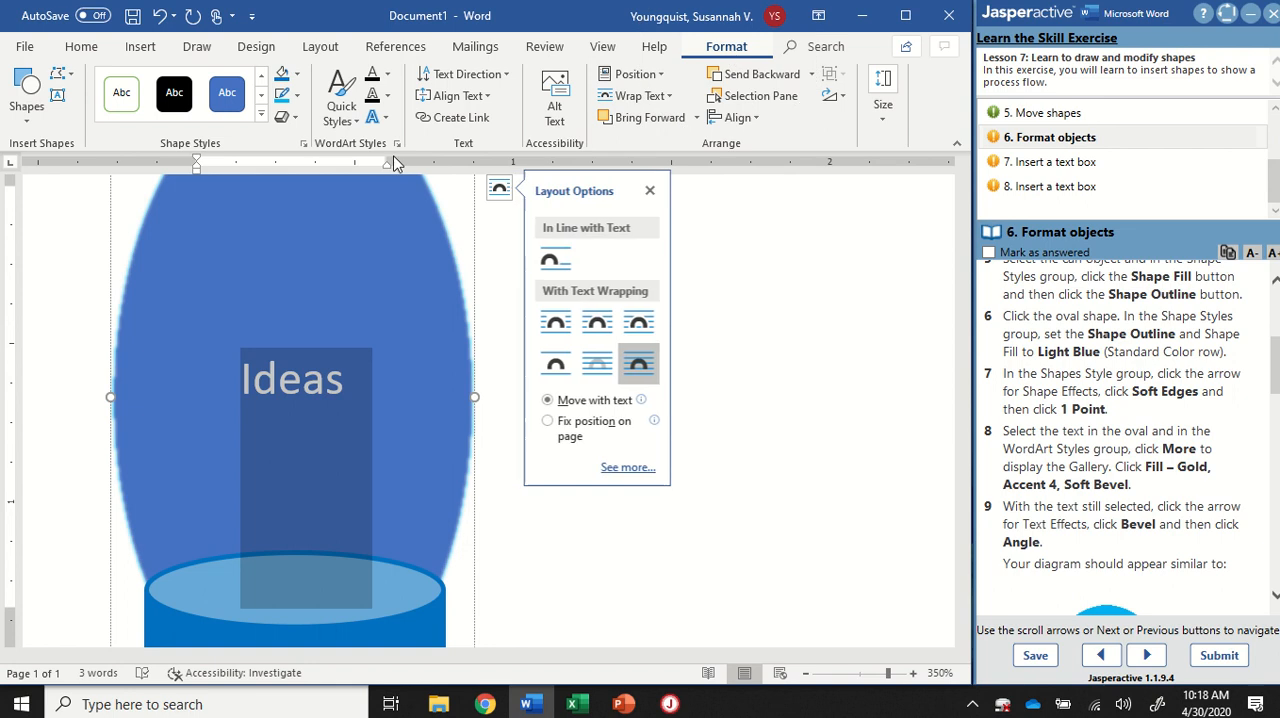
key("ctrl")
key("ctrl")
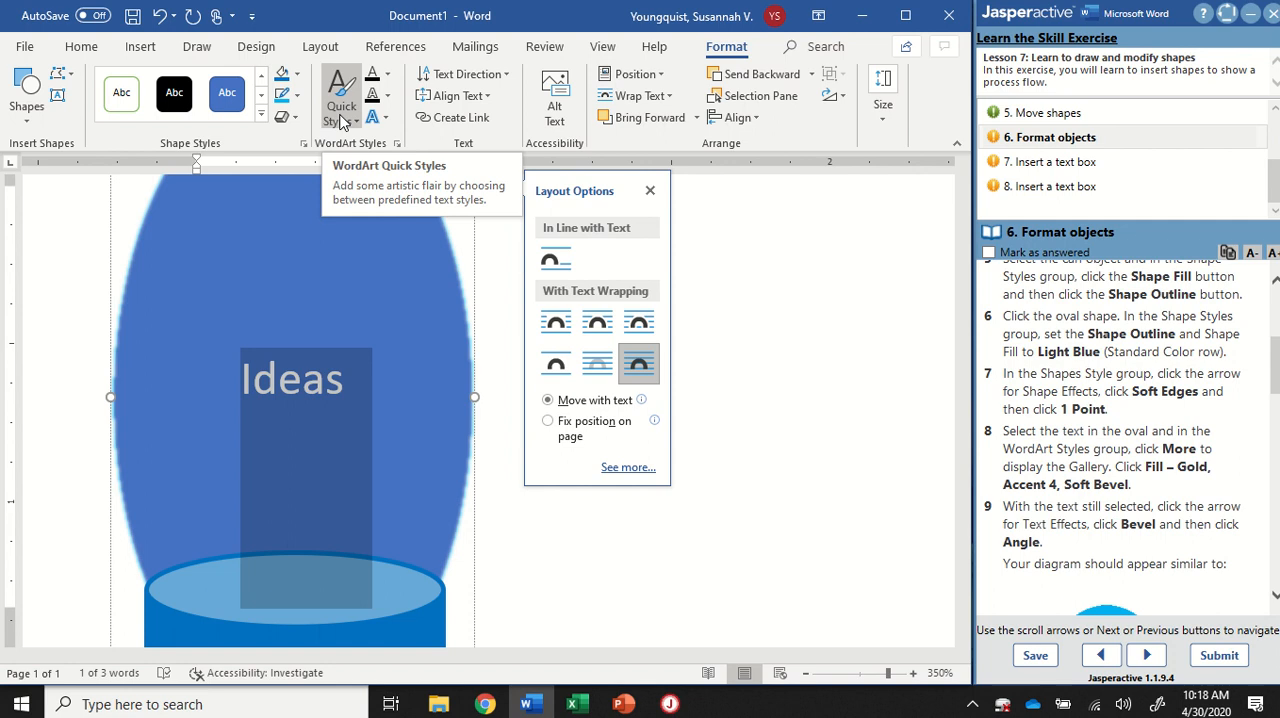
key("ctrl")
left_click(355, 122)
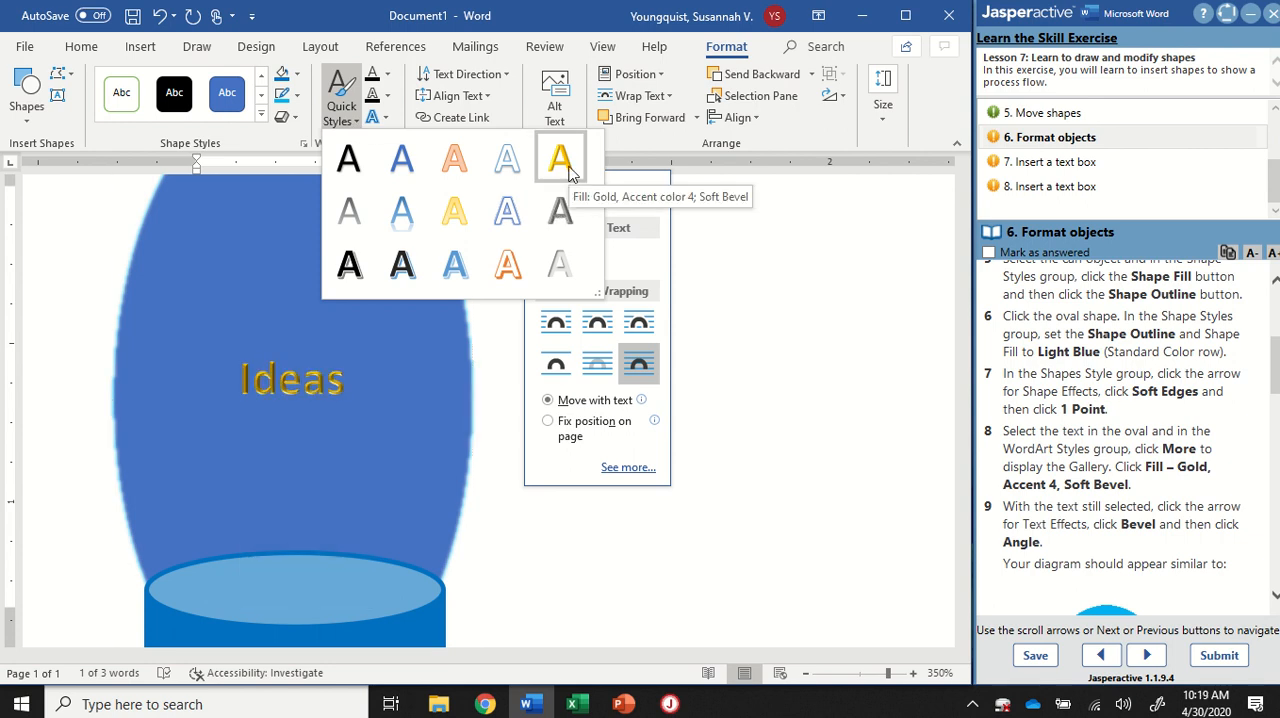
key("ctrl")
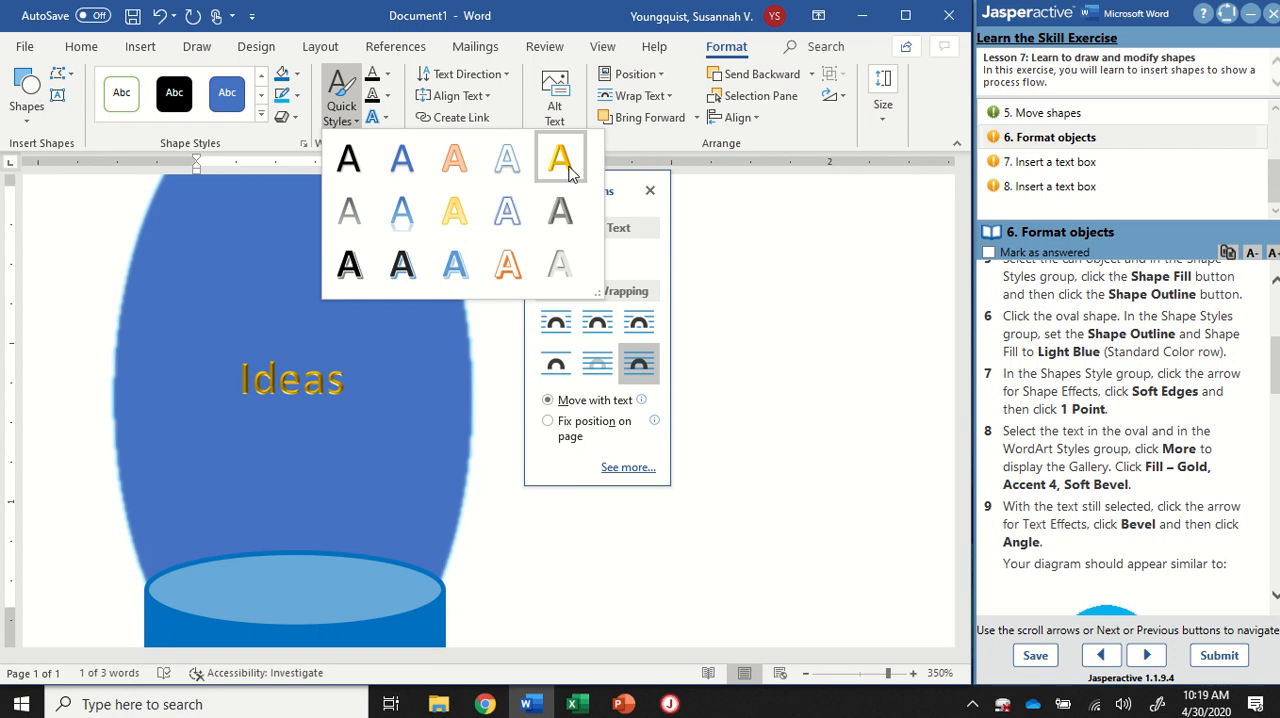
left_click(568, 173)
scroll(371, 337, "down", 5)
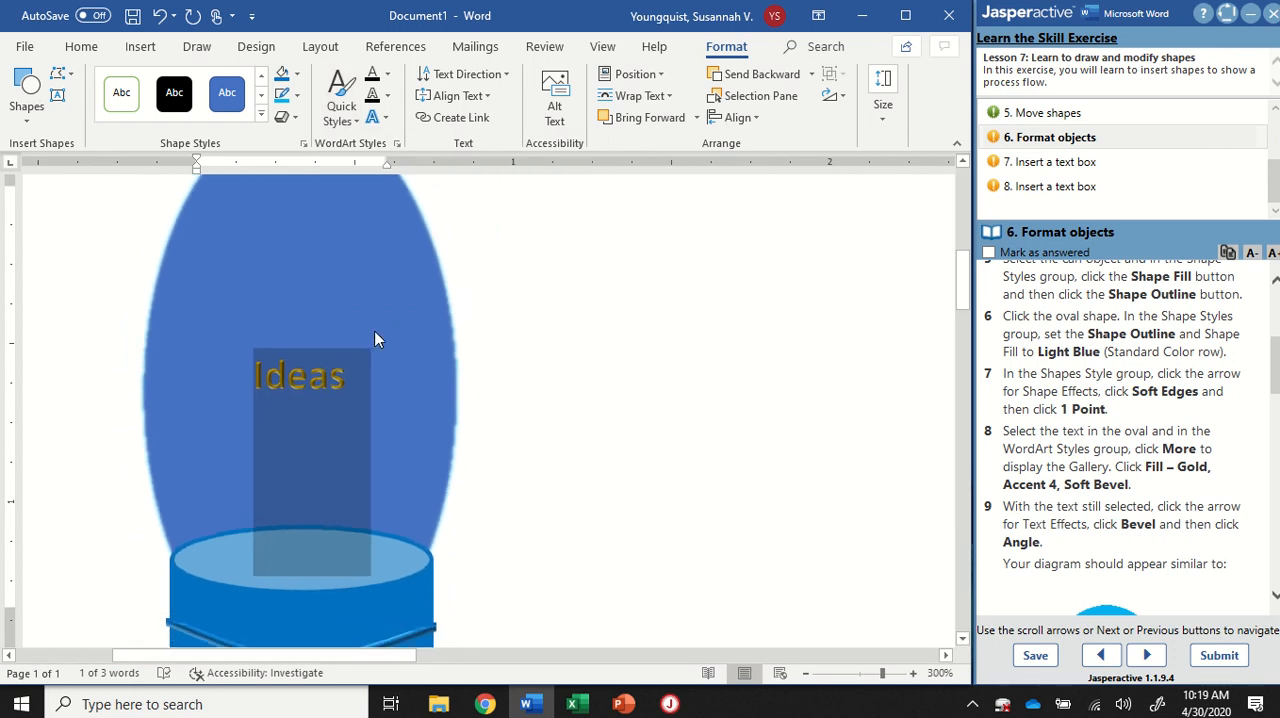
Step: Apply the Angle bevel text effect to the "Ideas" text in the oval
scroll(375, 340, "down", 14)
left_click(433, 406)
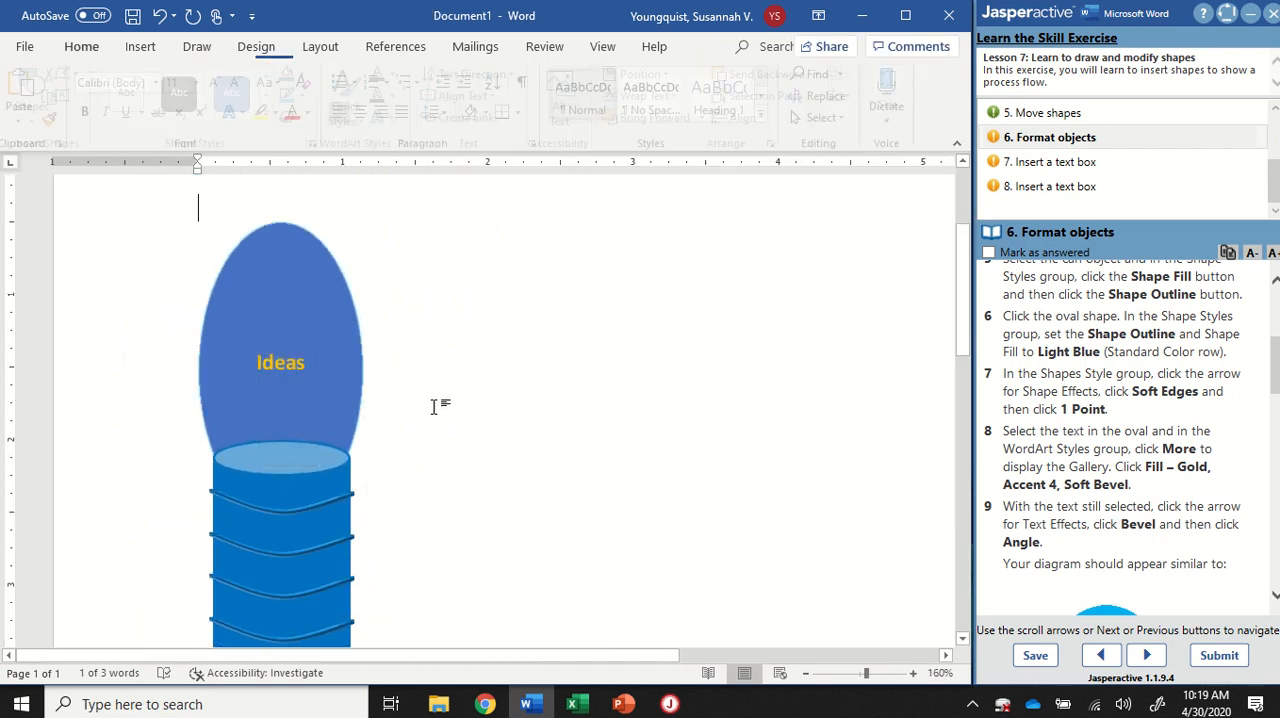
scroll(1017, 370, "down", 2)
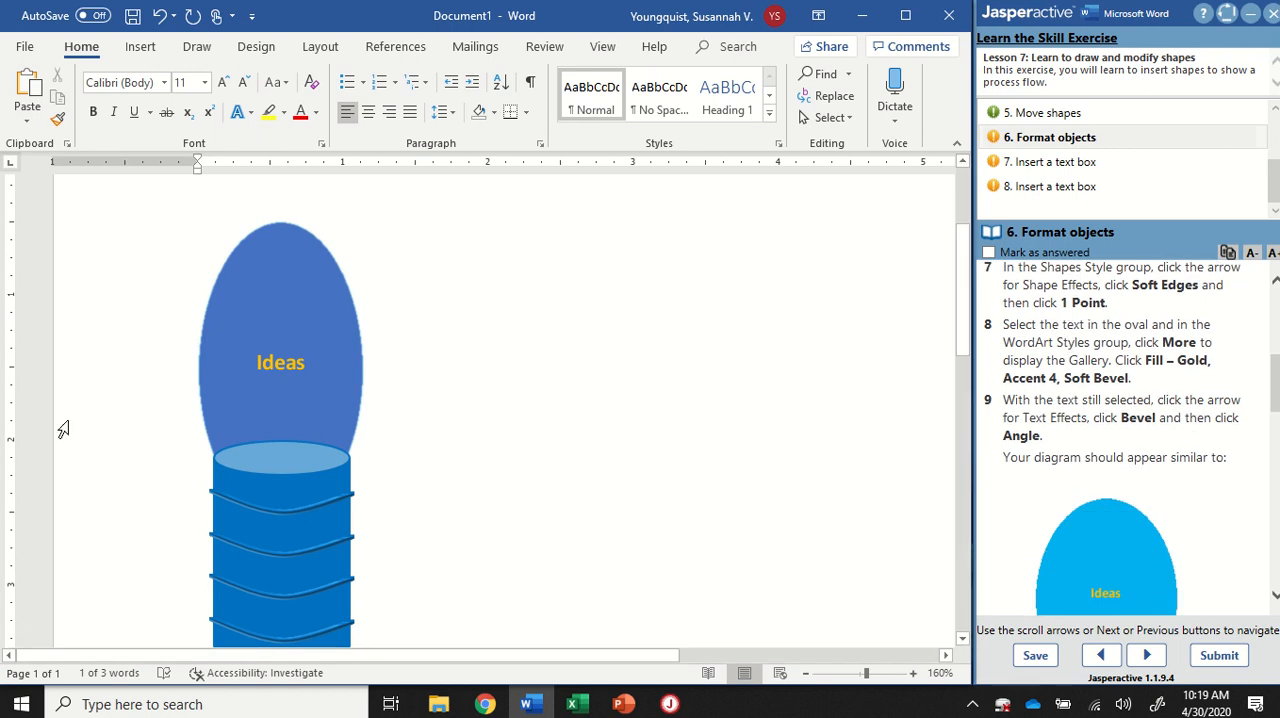
left_click(337, 363)
double_click(303, 365)
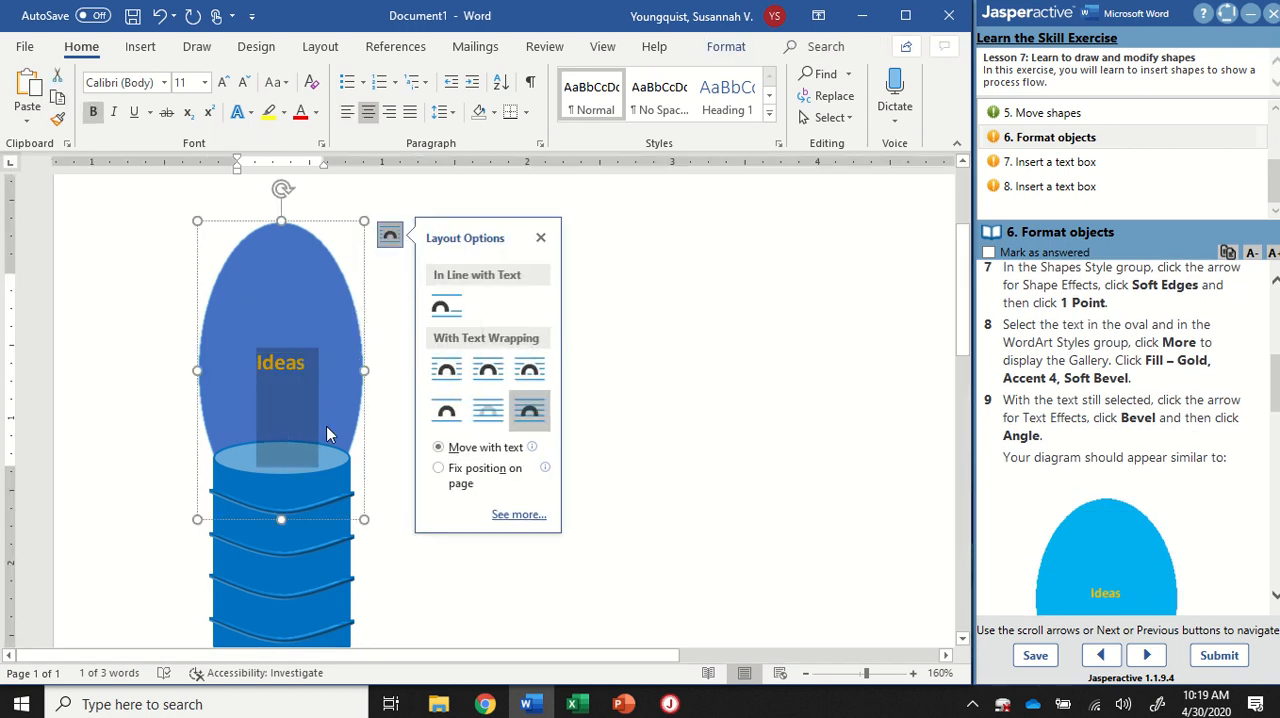
left_click(749, 50)
left_click(749, 50)
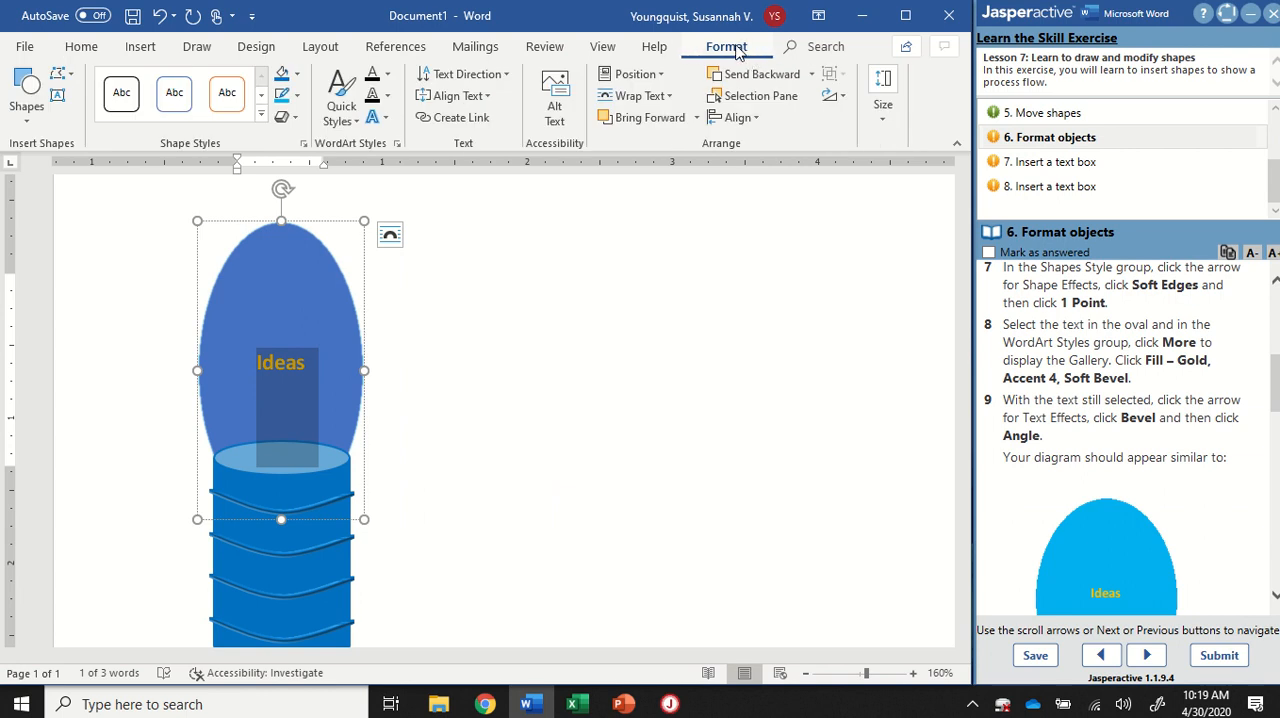
key("ctrl")
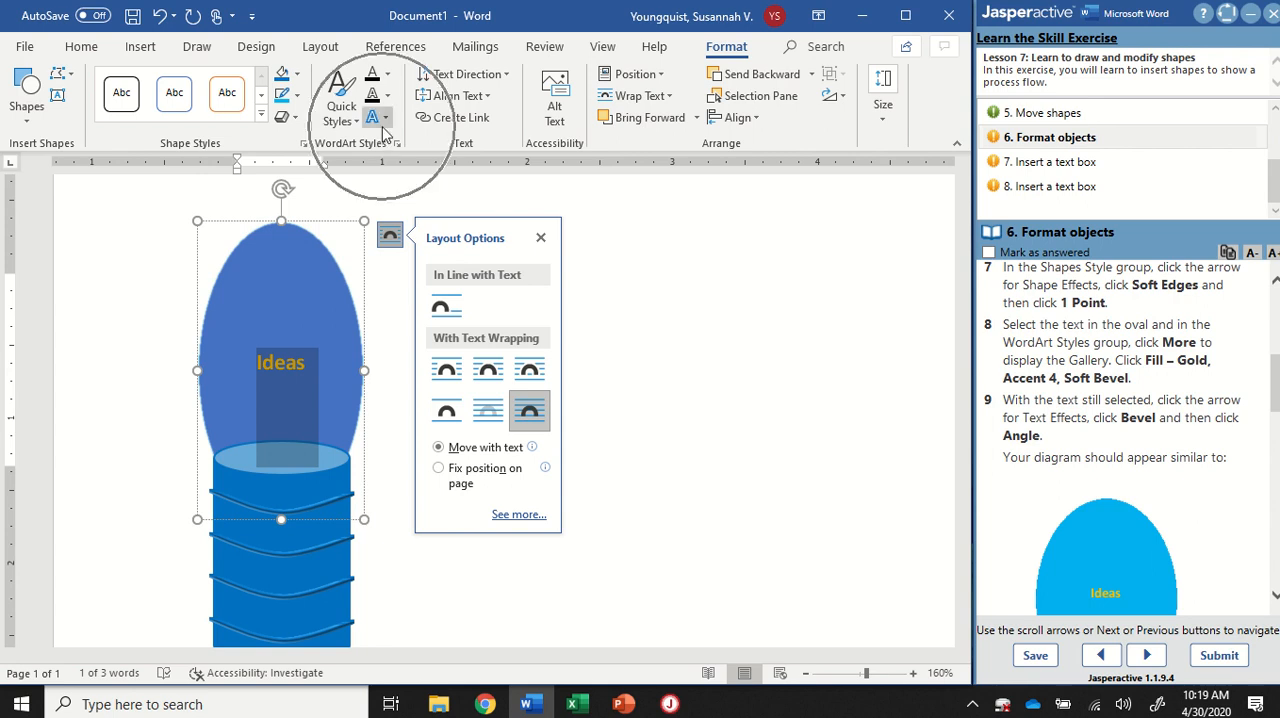
left_click(388, 120)
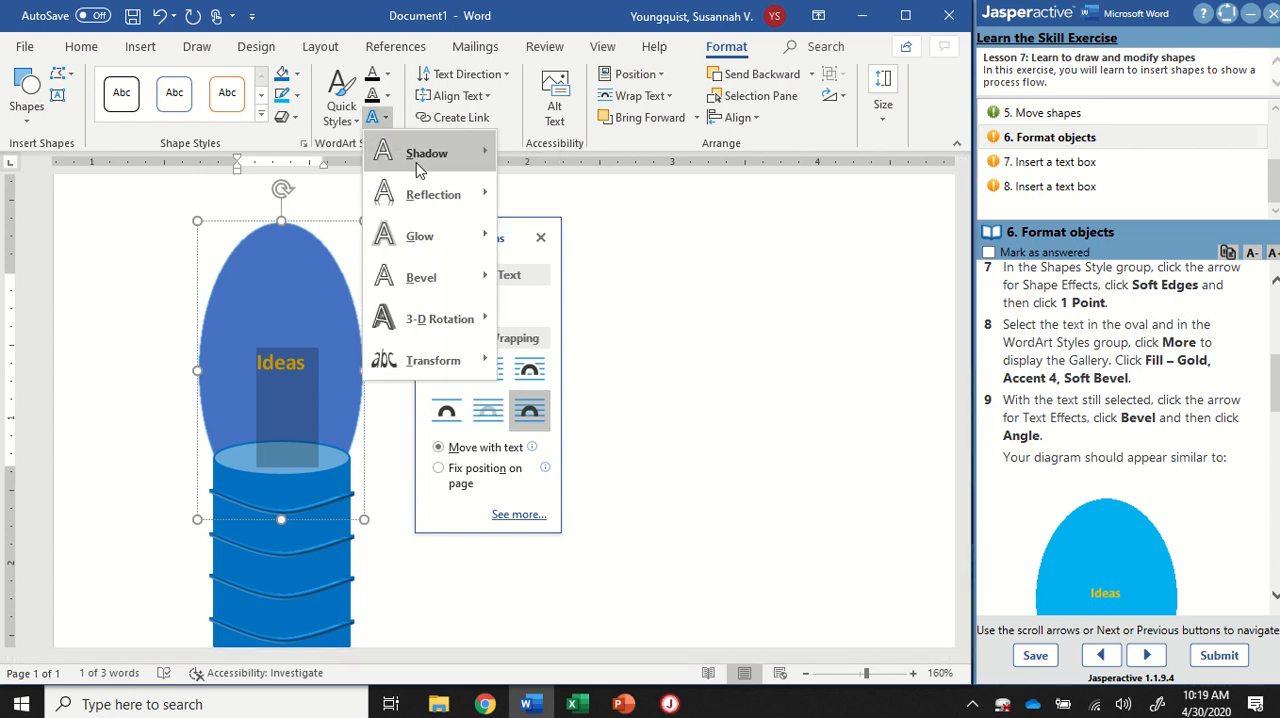
mouse_move(456, 282)
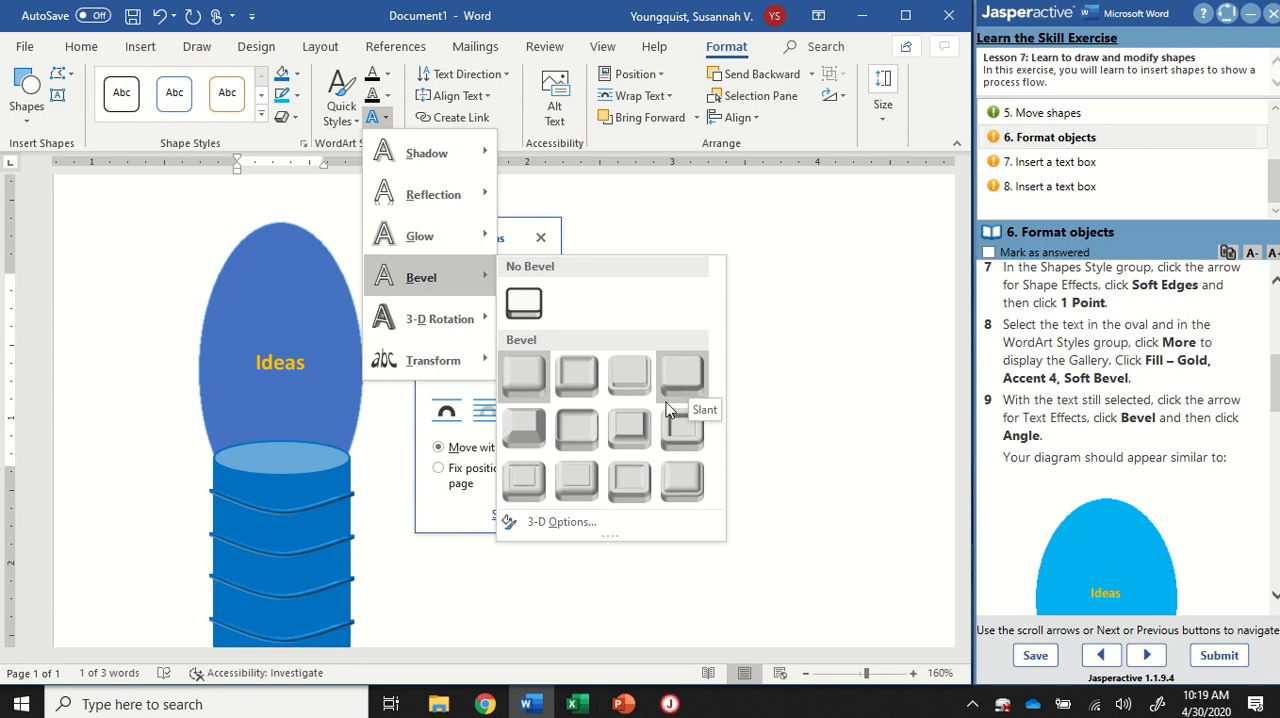
left_click(535, 438)
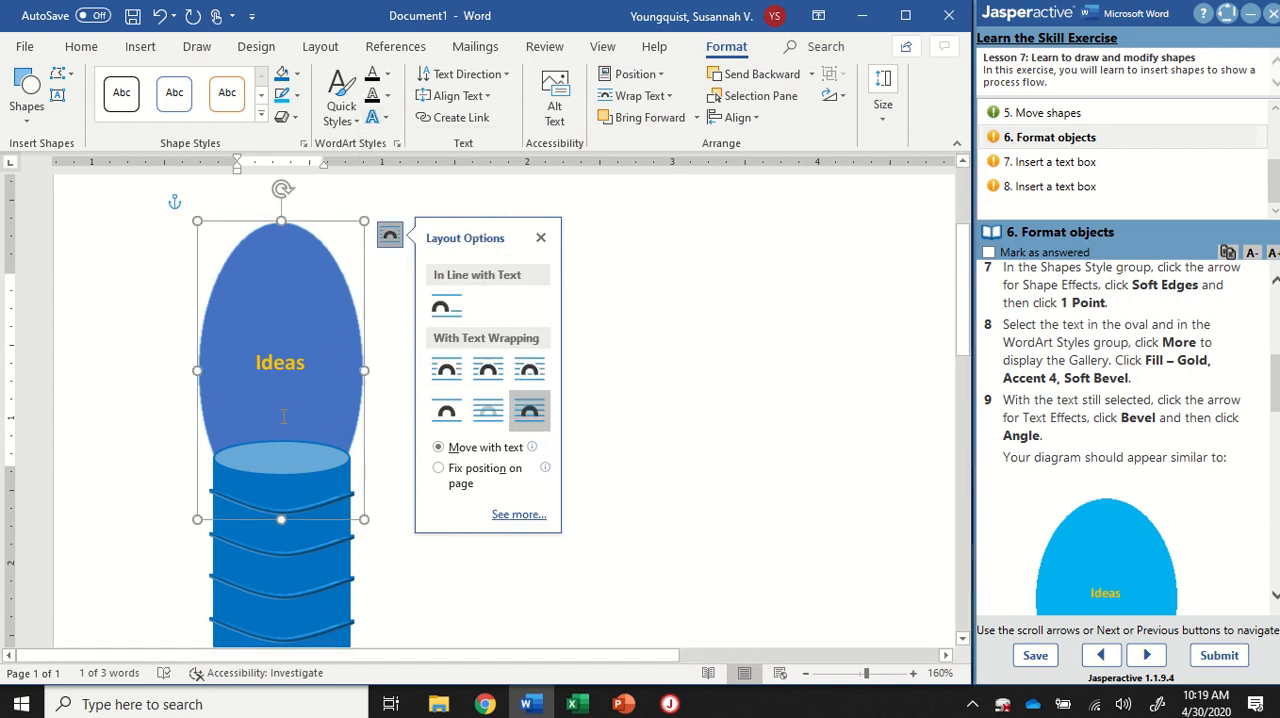
Step: Compare the drawing with the sample diagram in the "6. Format objects" instructions and review the oval's formatting steps
scroll(1143, 405, "down", 5)
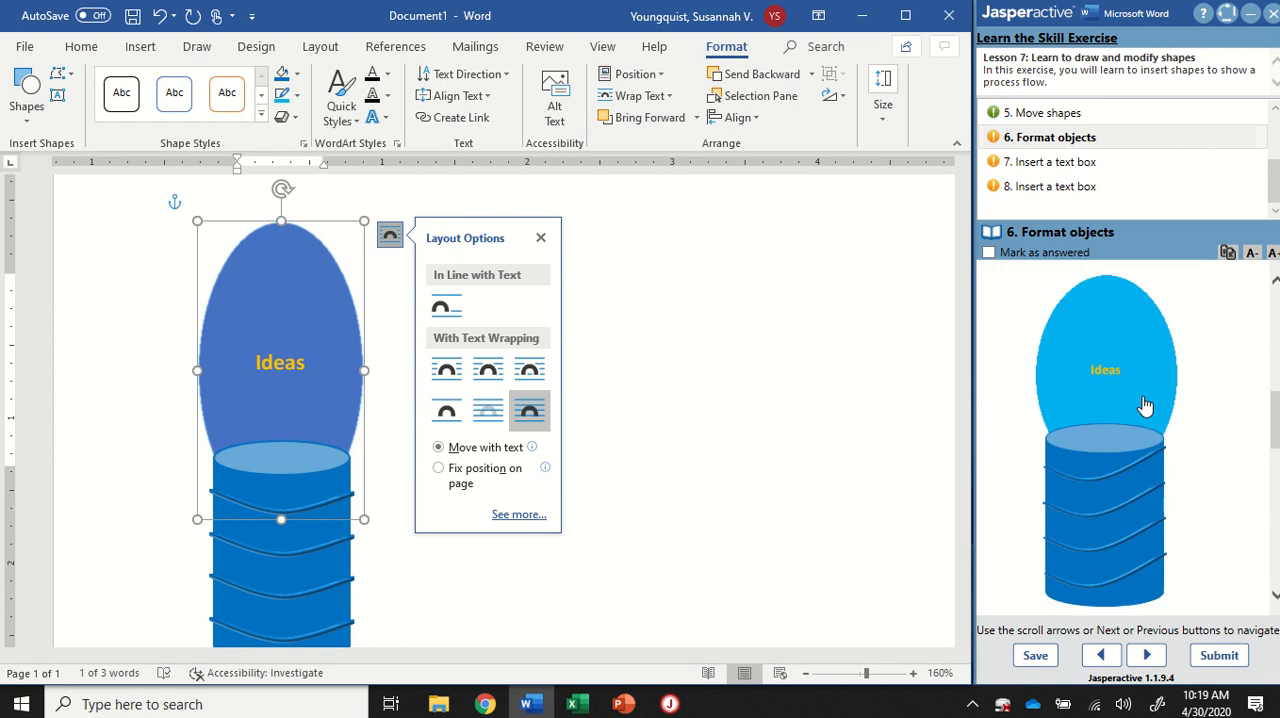
scroll(1161, 401, "down", 1)
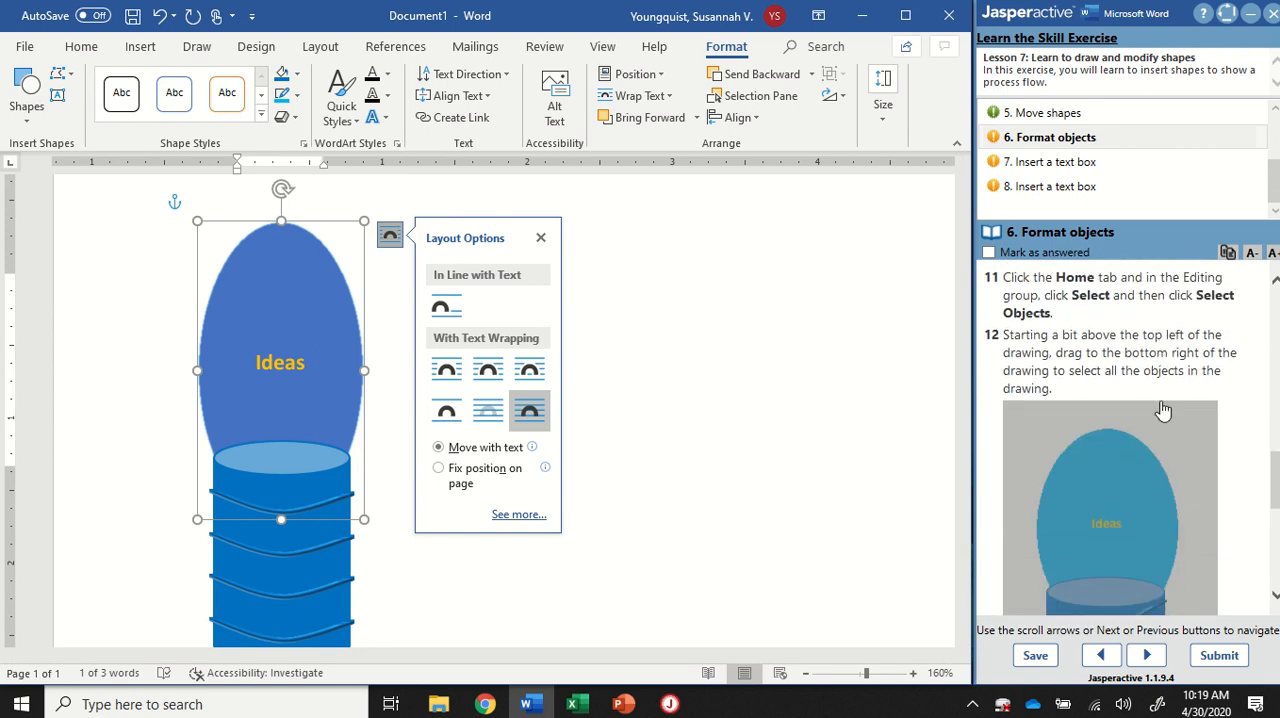
scroll(1167, 368, "up", 8)
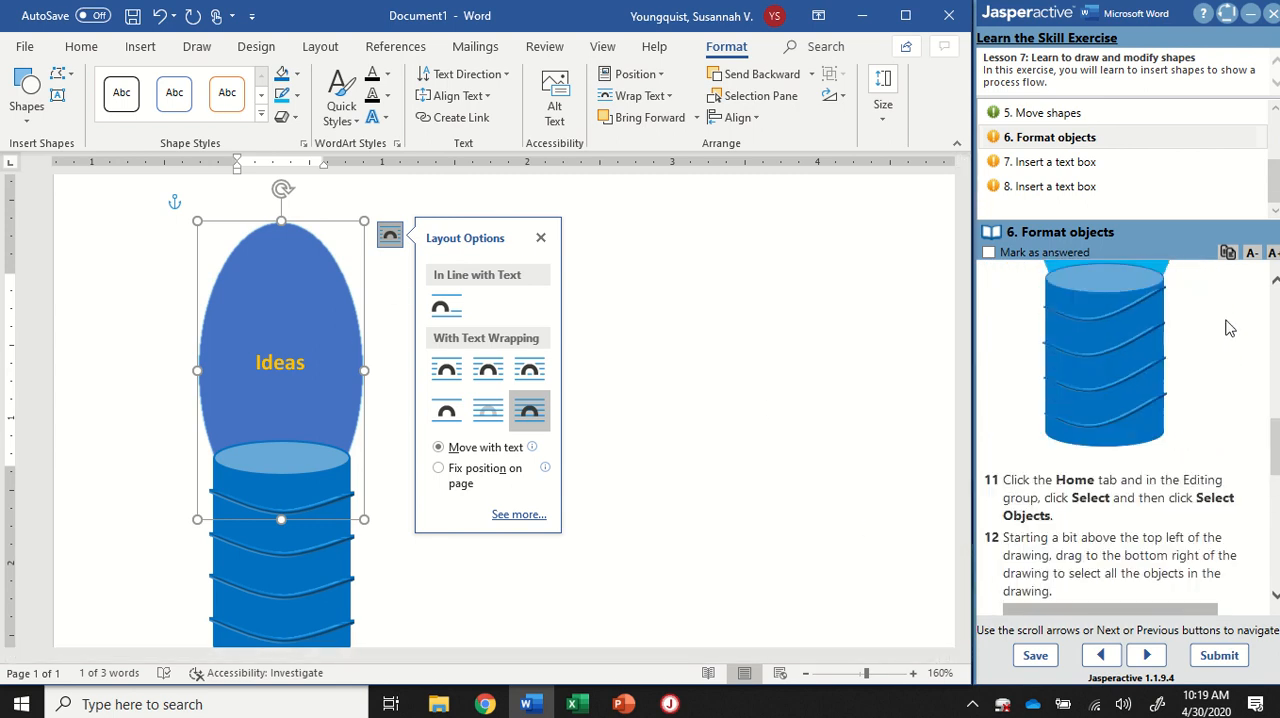
scroll(1200, 402, "down", 2)
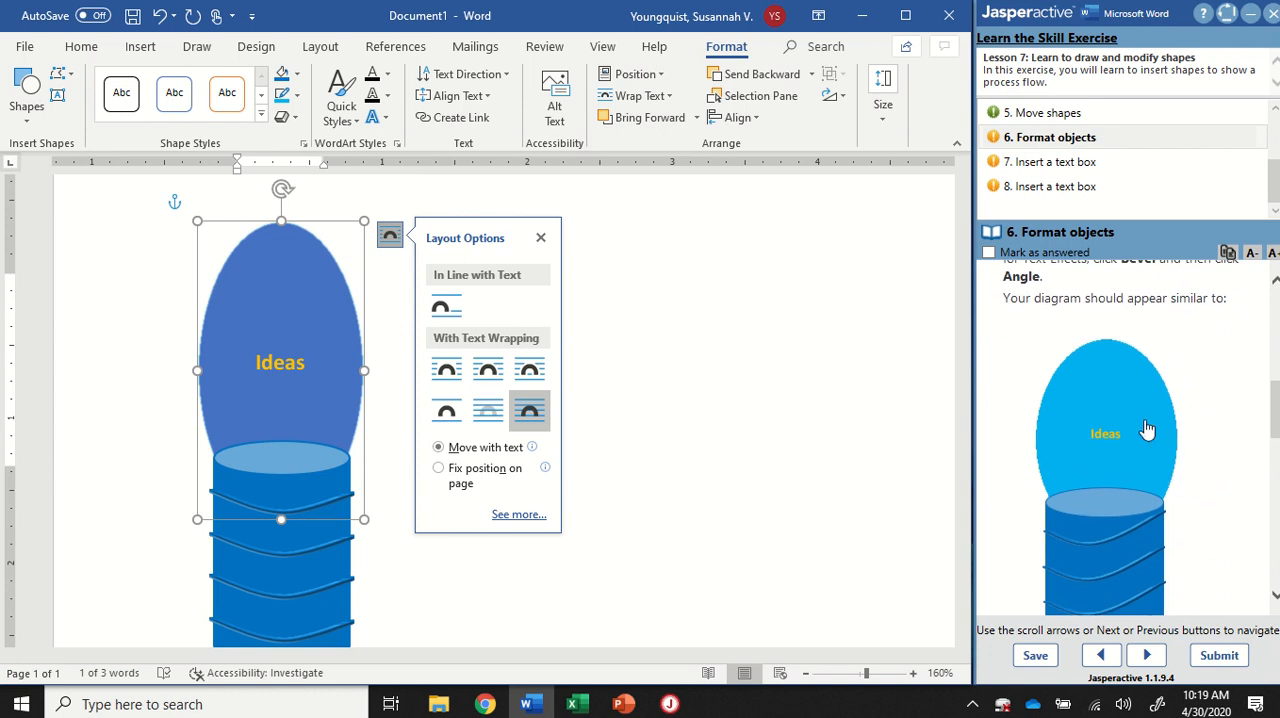
scroll(1158, 463, "up", 3)
scroll(1160, 457, "down", 3)
scroll(1160, 450, "up", 6)
scroll(1165, 445, "up", 1)
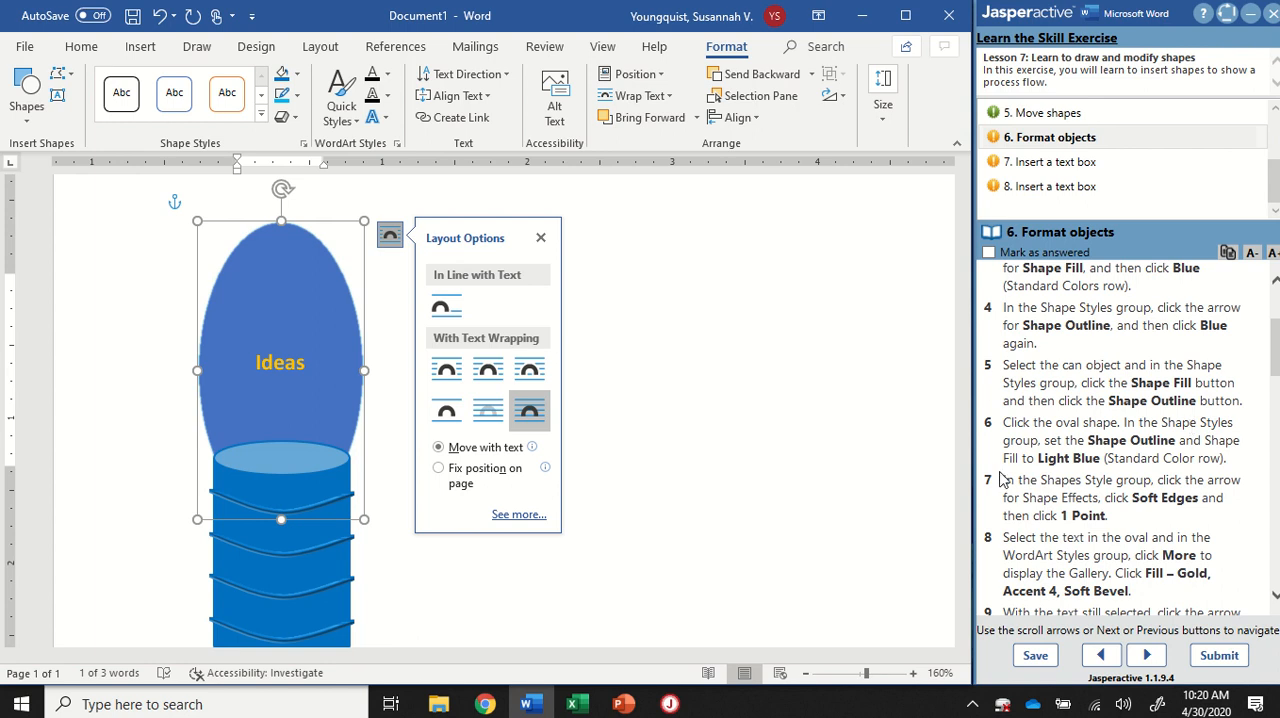
Step: Set the oval's shape fill to the standard color Light Blue
left_click(298, 284)
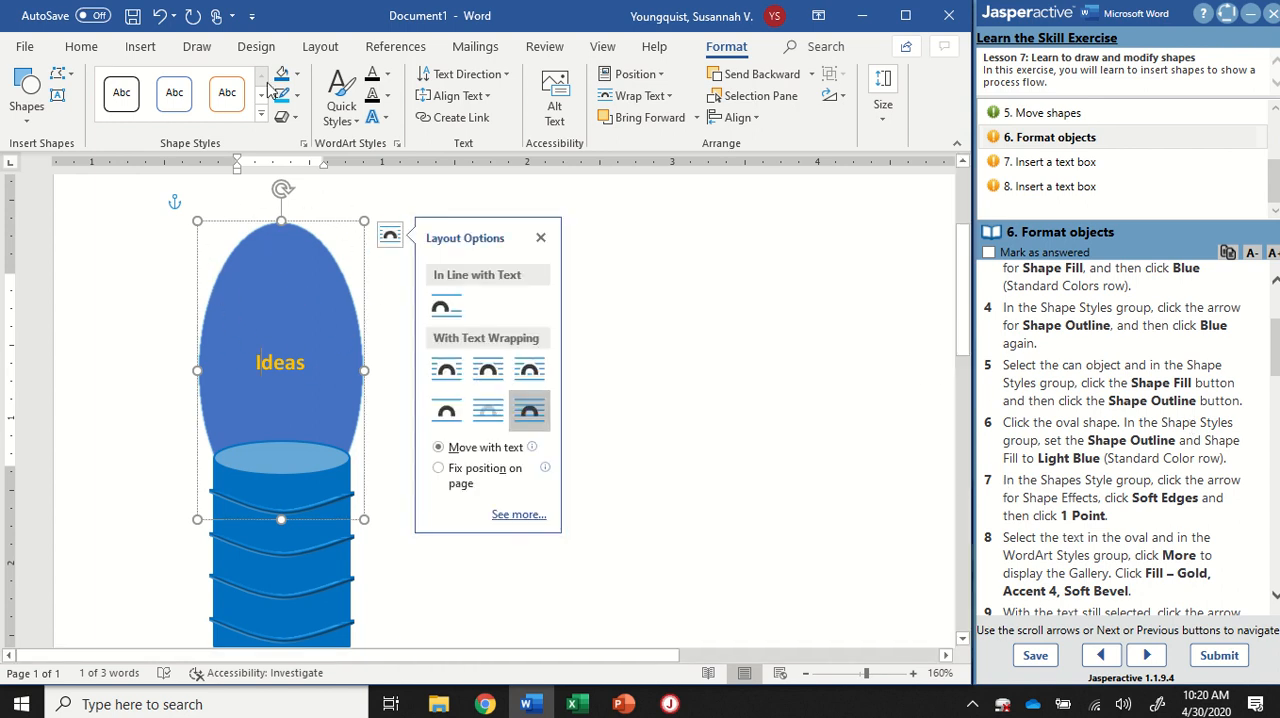
key("ctrl")
key("ctrl")
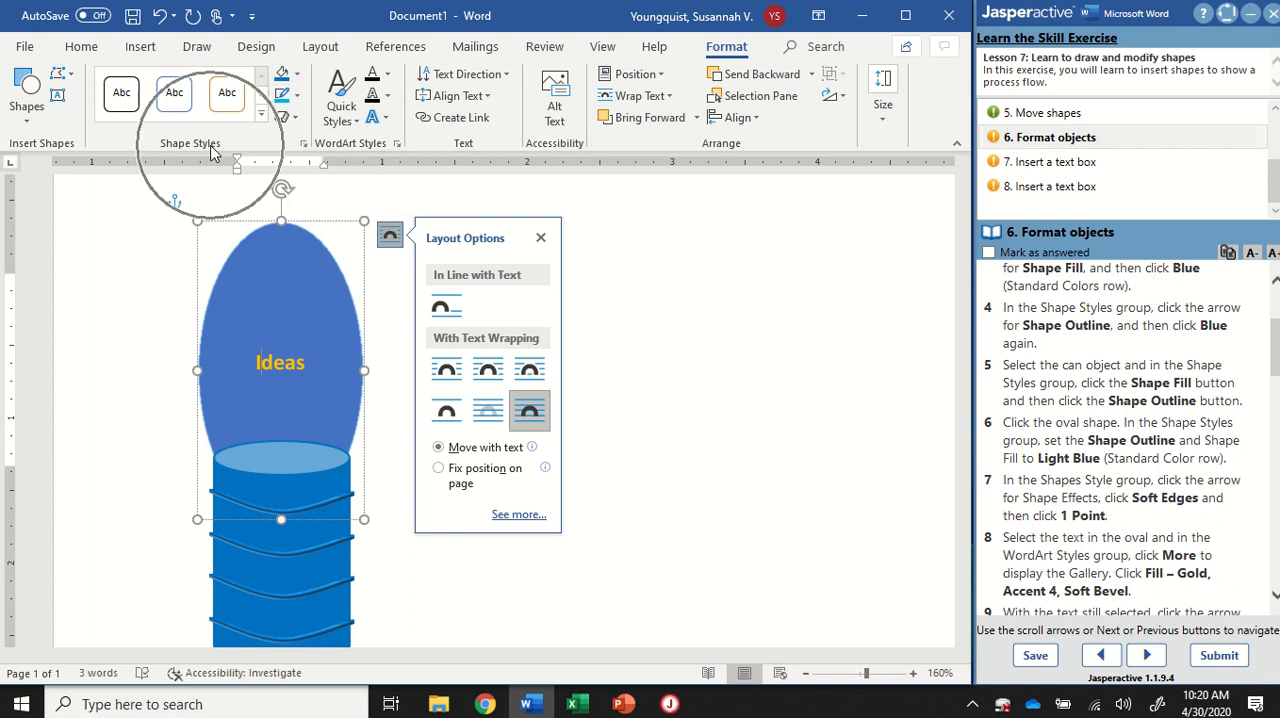
left_click(298, 77)
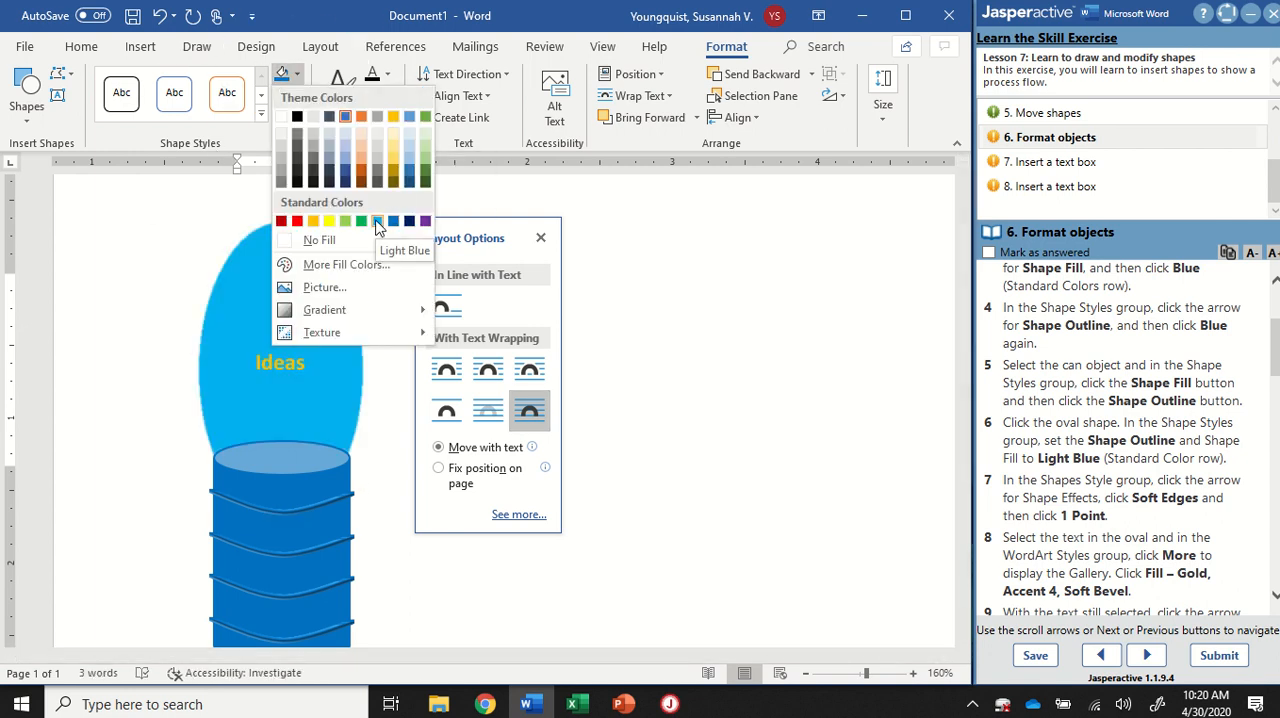
left_click(377, 222)
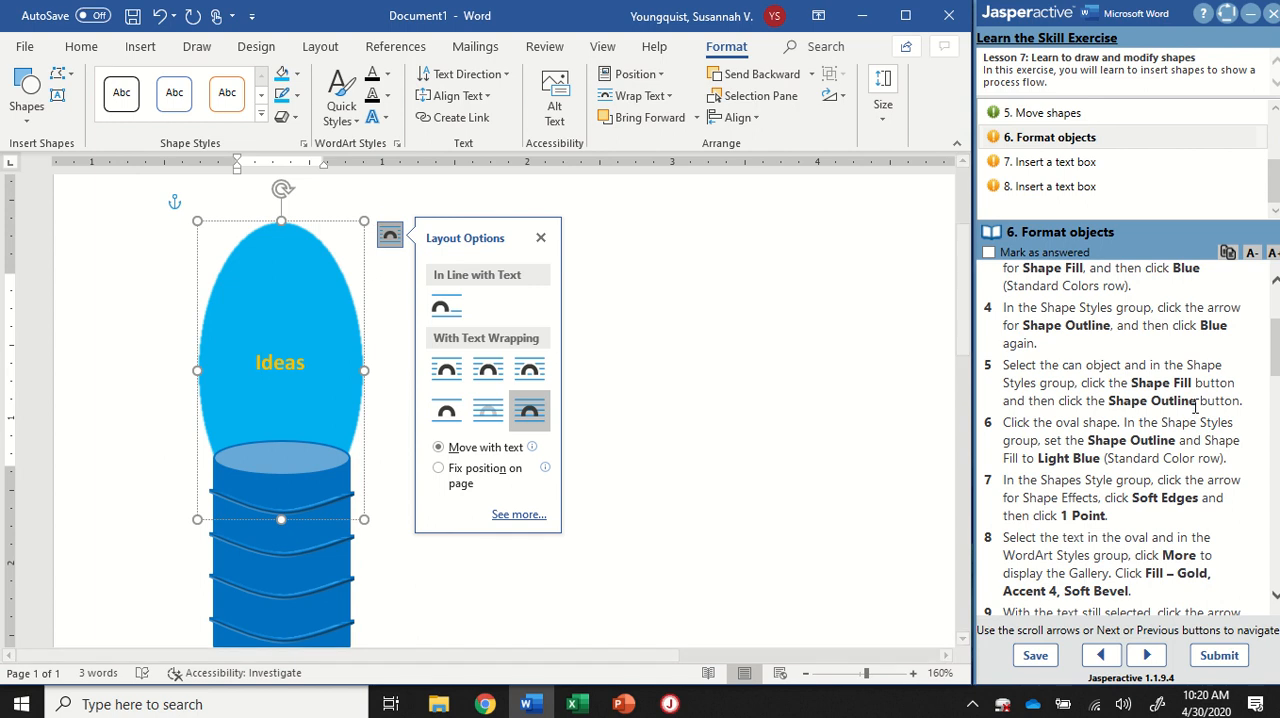
Step: Follow instructions 11 and 12 and select all the objects in the drawing together with Select Objects
scroll(1192, 397, "down", 5)
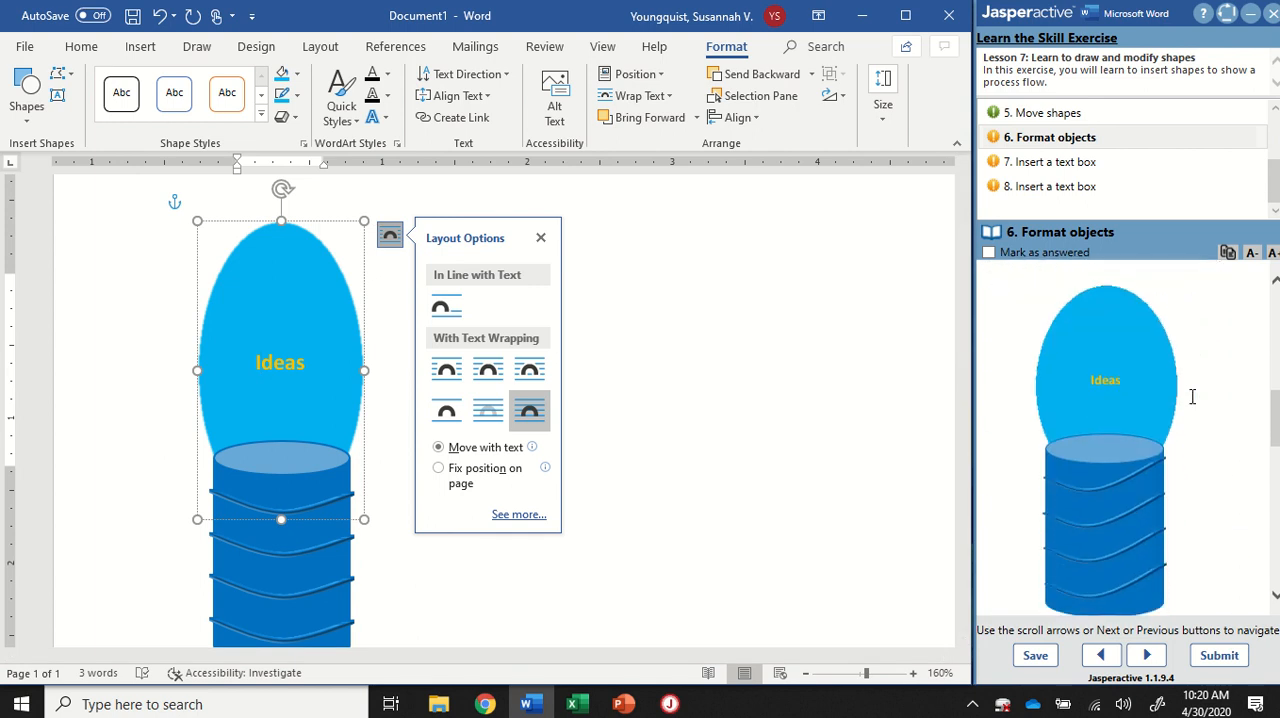
scroll(1192, 397, "down", 1)
scroll(1192, 404, "down", 1)
scroll(1095, 348, "down", 1)
scroll(1110, 355, "down", 3)
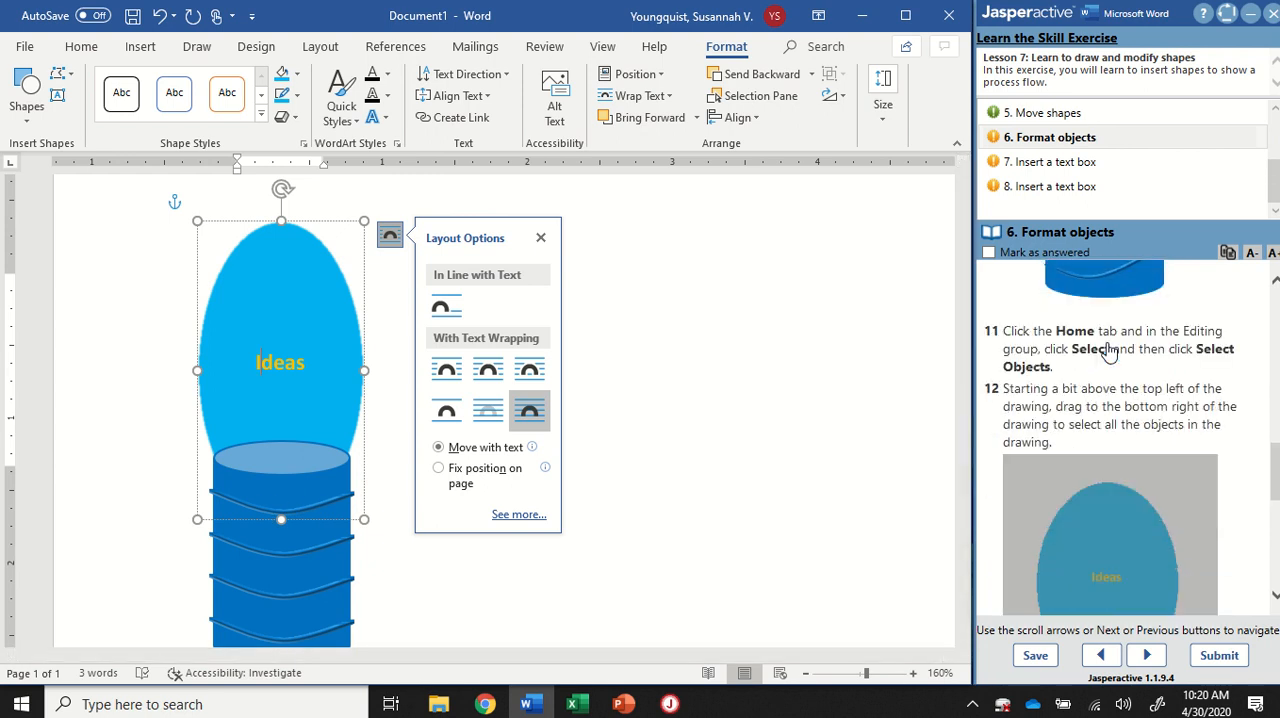
scroll(1108, 350, "down", 1)
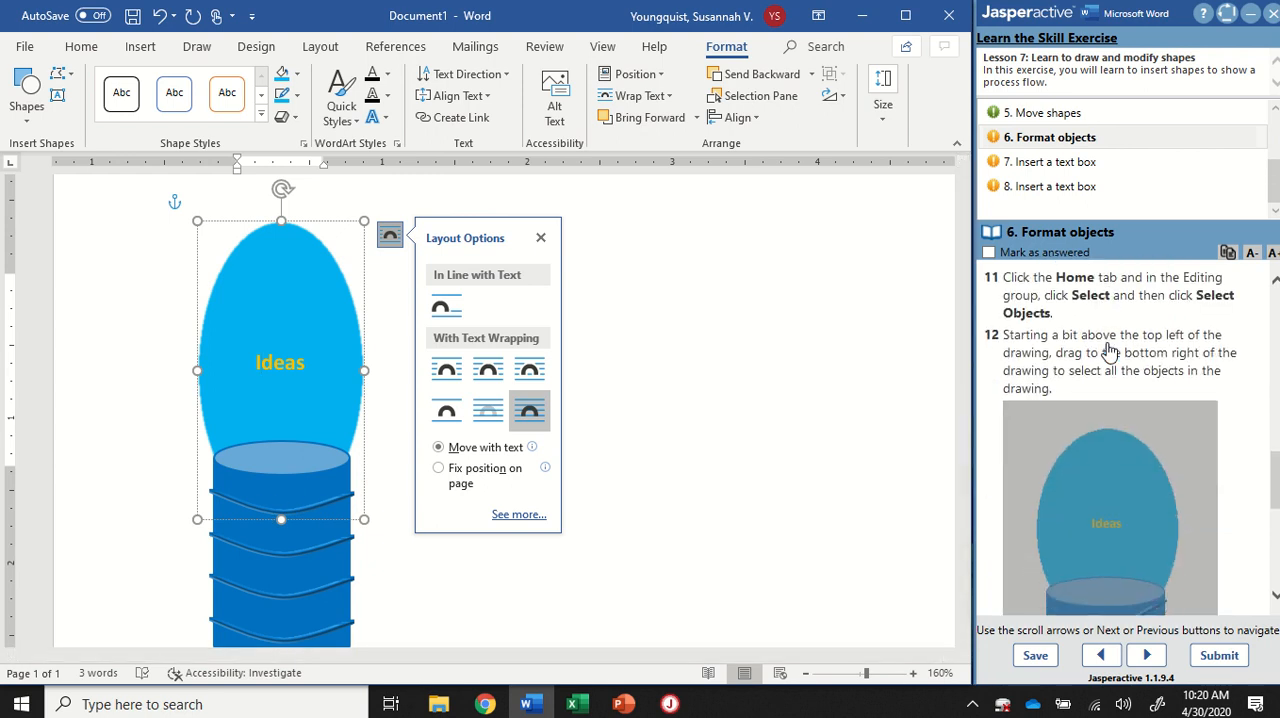
left_click(82, 47)
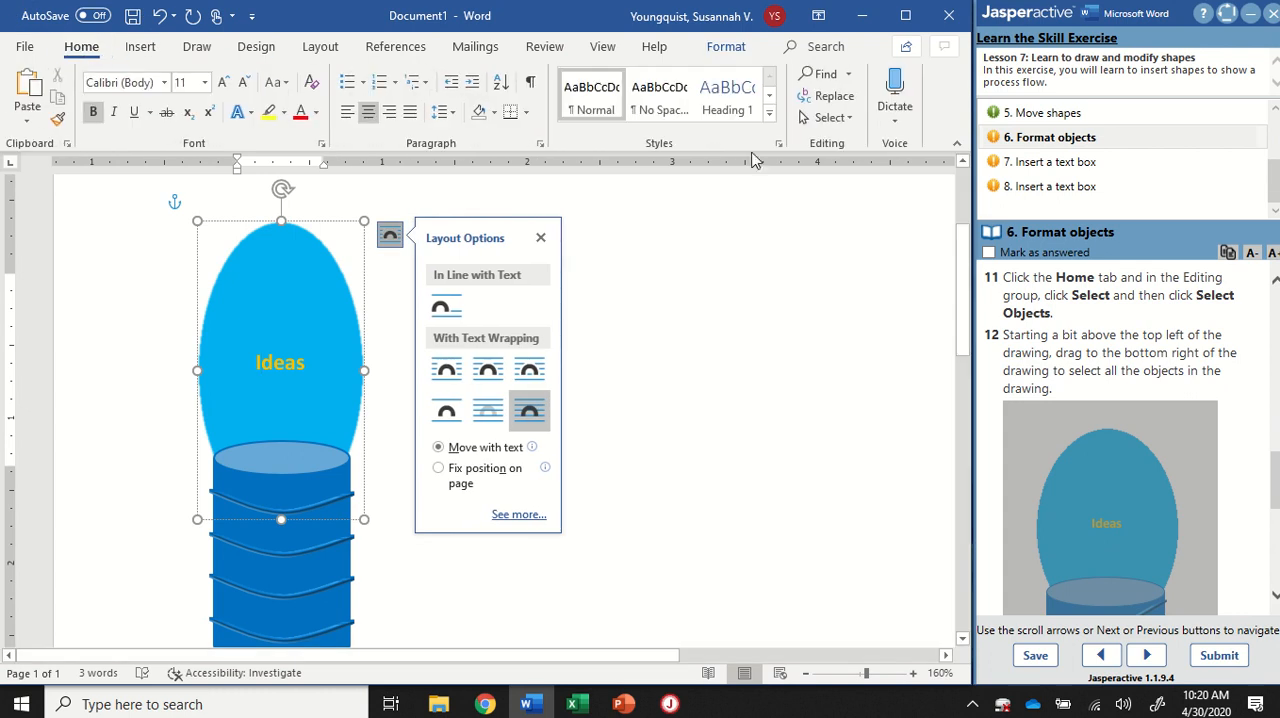
left_click(846, 119)
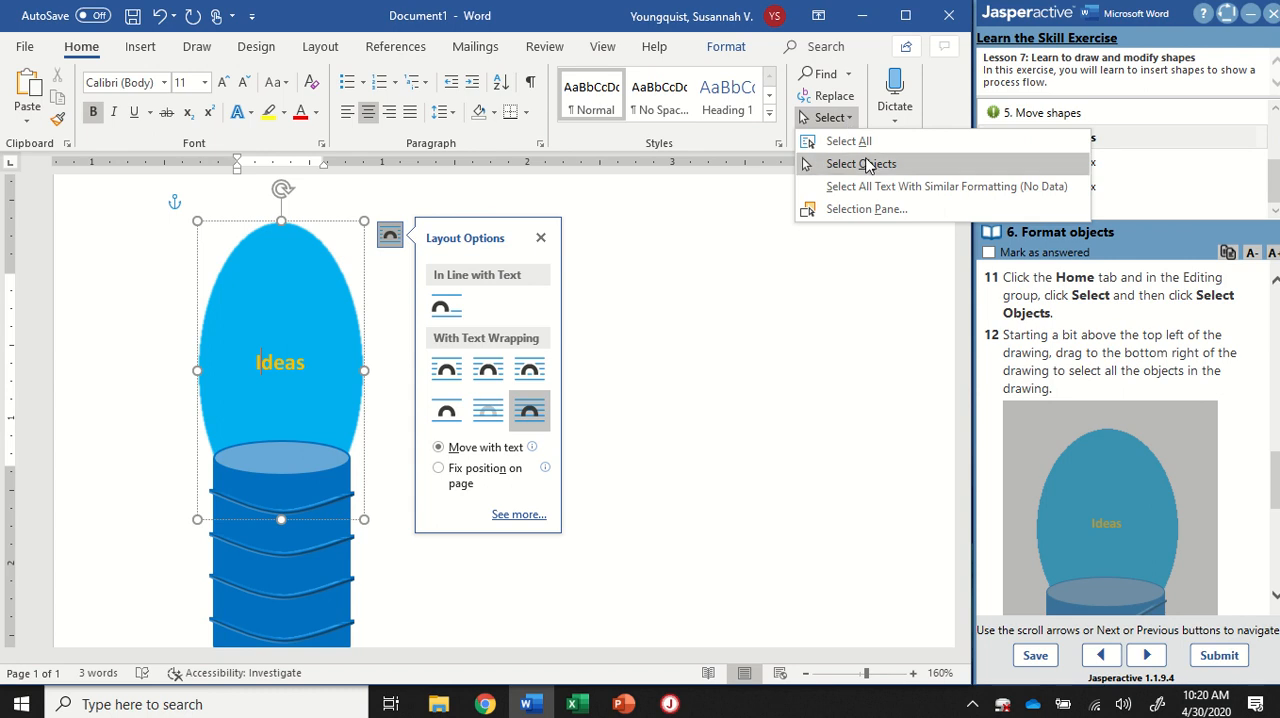
left_click(868, 165)
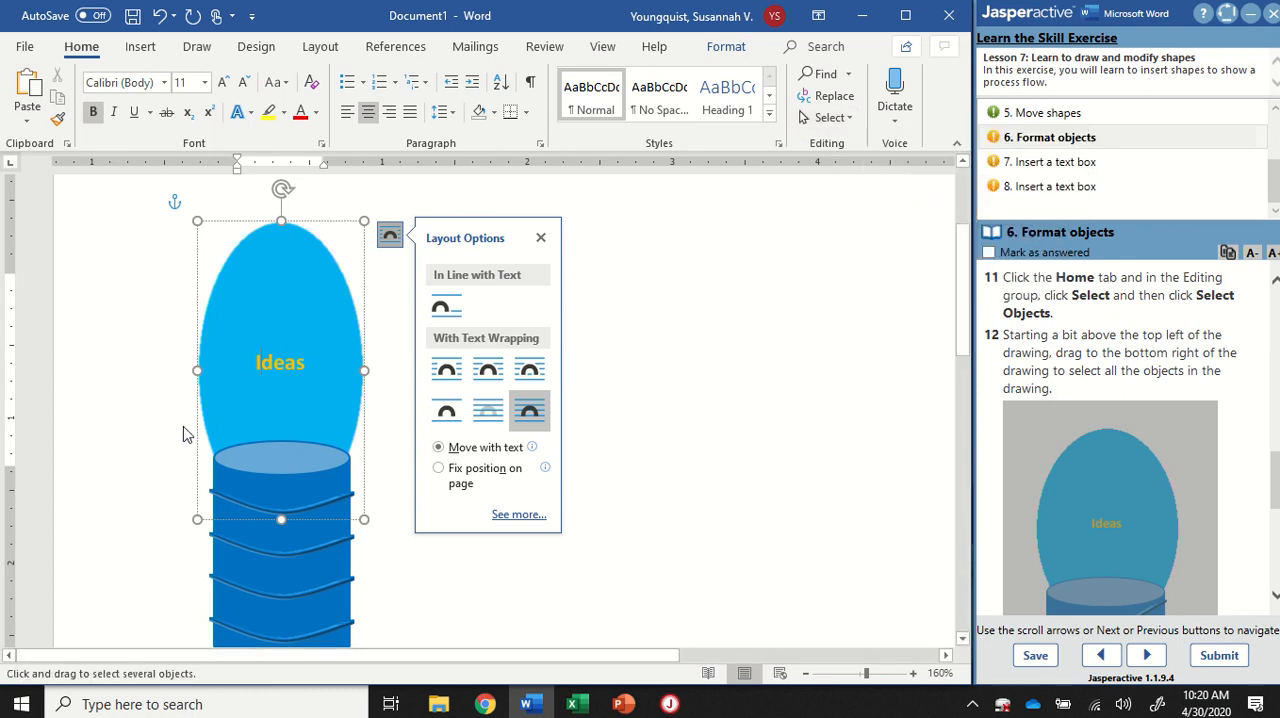
scroll(197, 412, "down", 3, "ctrl")
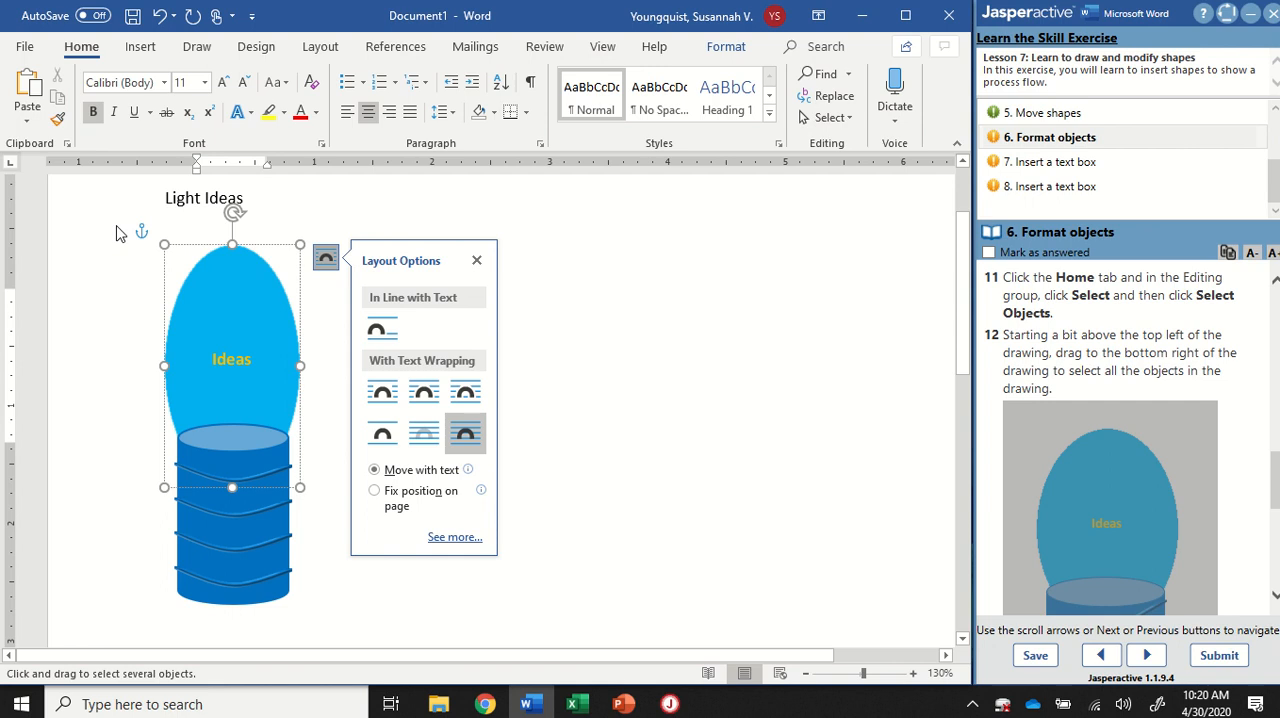
mouse_move(108, 213)
left_mouse_down()
mouse_move(250, 343)
mouse_move(330, 490)
mouse_move(358, 578)
mouse_move(357, 627)
mouse_move(371, 628)
left_mouse_up()
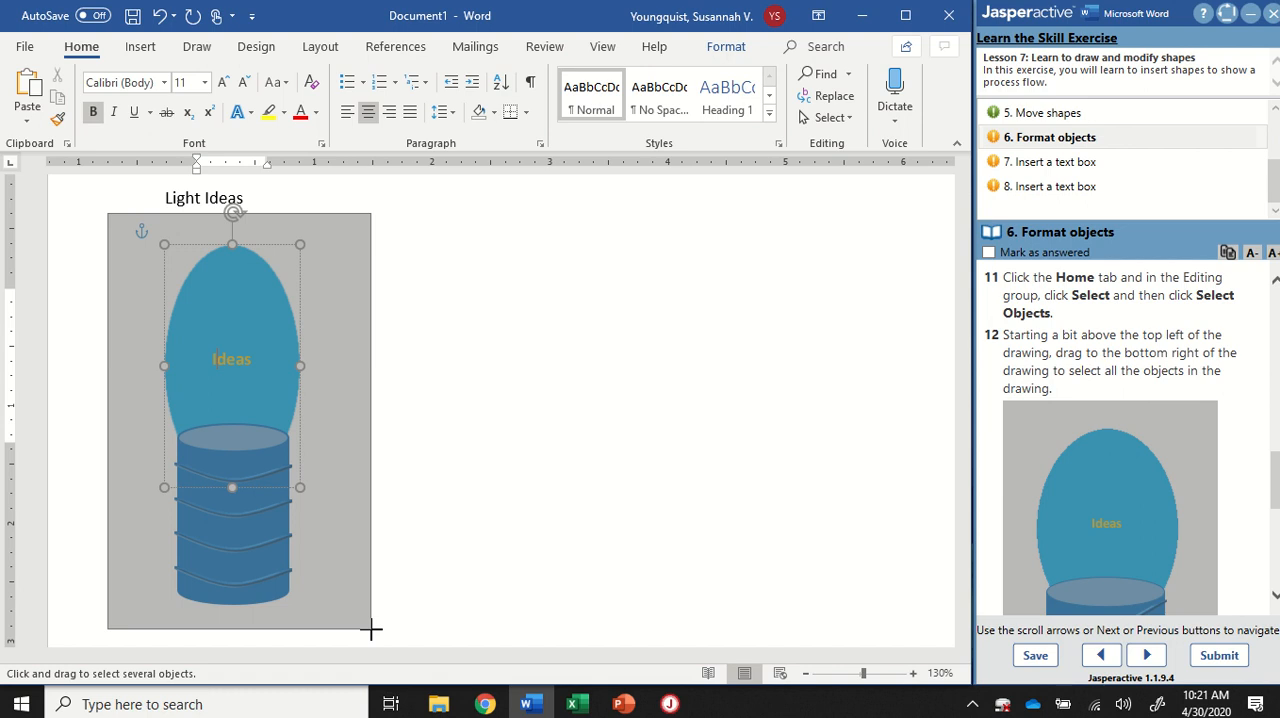
mouse_move(371, 628)
left_mouse_down()
mouse_move(214, 400)
mouse_move(140, 225)
mouse_move(260, 220)
mouse_move(349, 622)
mouse_move(272, 621)
left_mouse_up()
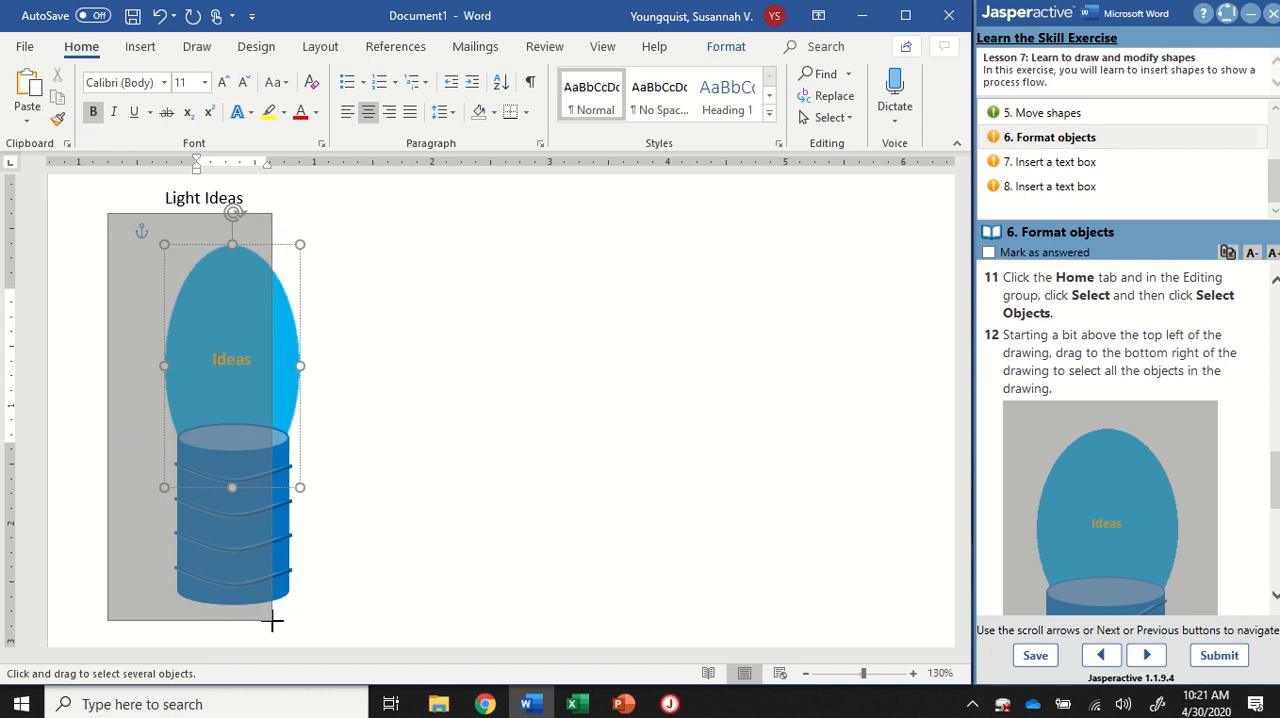
mouse_move(272, 621)
left_mouse_down()
mouse_move(320, 634)
mouse_move(374, 611)
mouse_move(344, 180)
mouse_move(371, 363)
mouse_move(357, 460)
mouse_move(383, 317)
mouse_move(345, 174)
mouse_move(363, 380)
mouse_move(354, 457)
mouse_move(368, 494)
left_mouse_up()
scroll(393, 489, "up", 2)
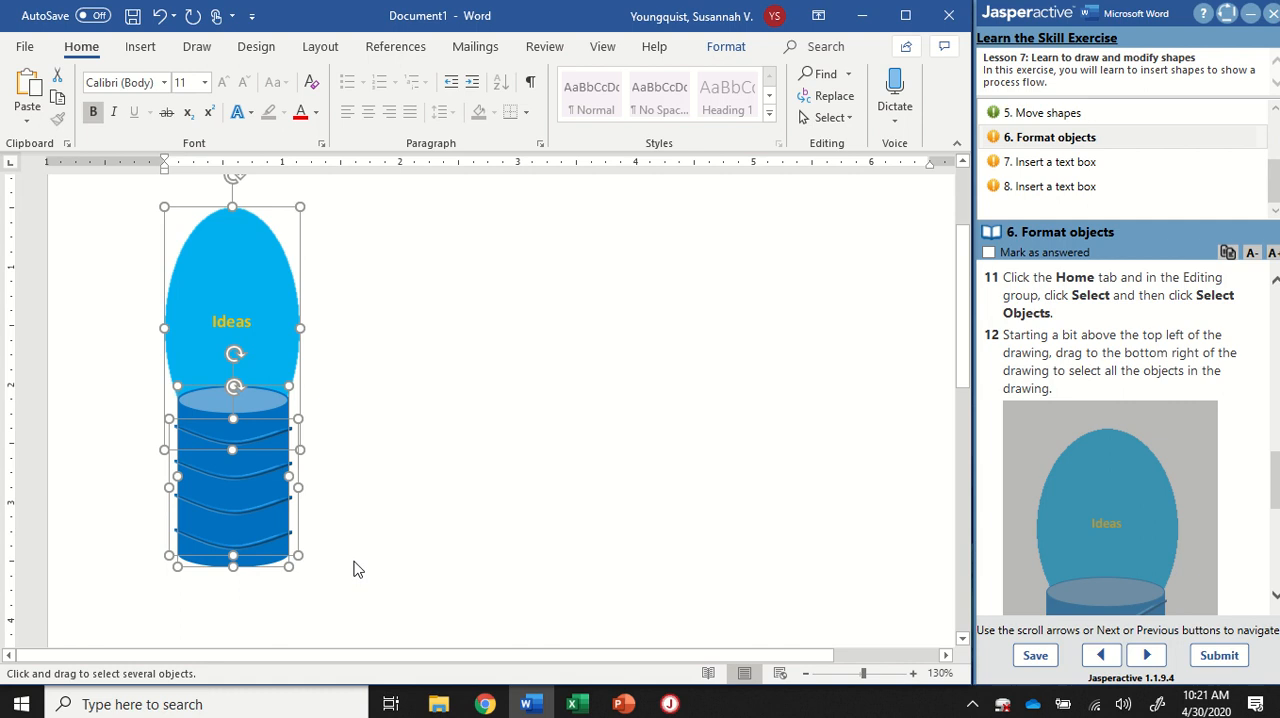
Step: Group the selected oval, can and lines into a single object, following instruction 13
scroll(1202, 422, "down", 5)
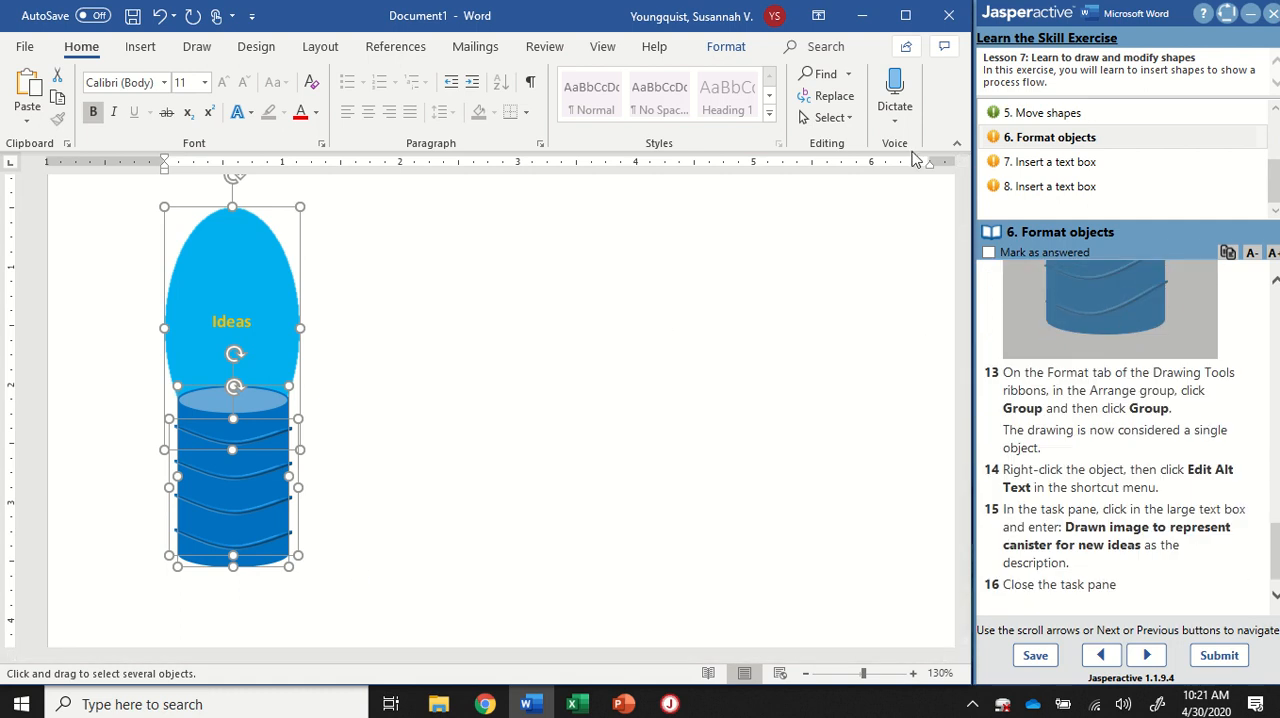
left_click(725, 50)
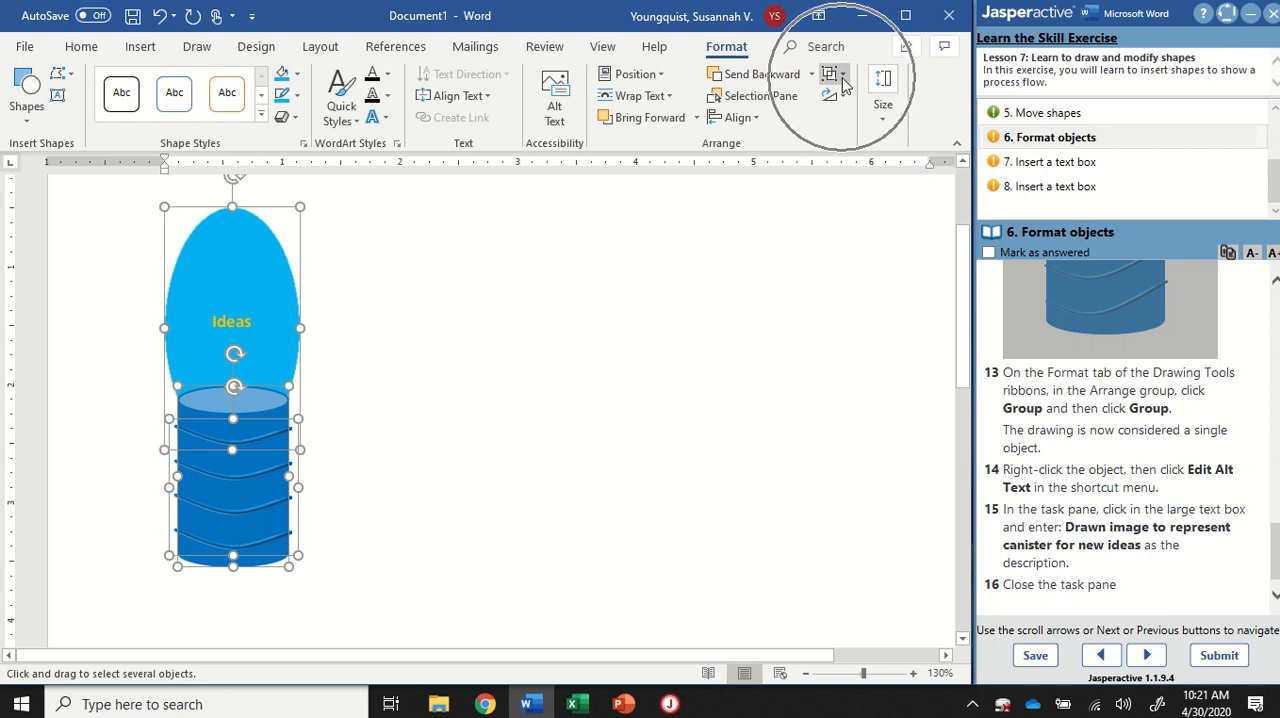
left_click(843, 78)
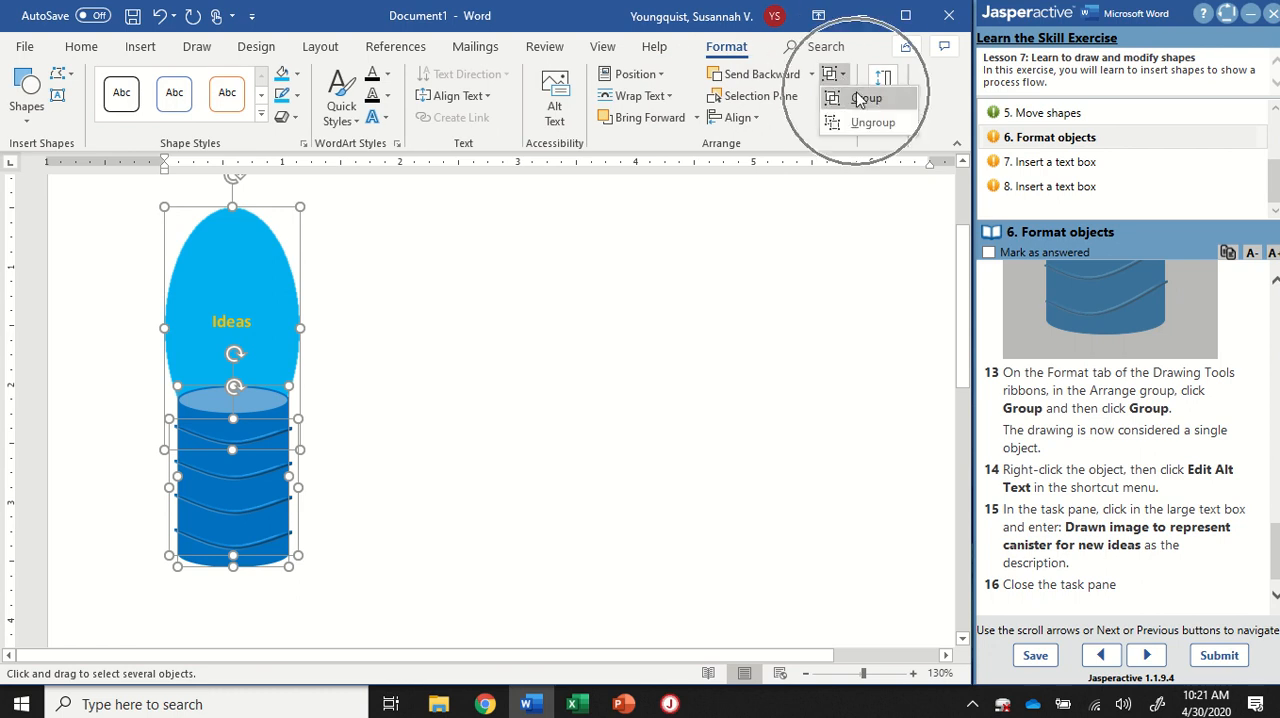
left_click(857, 98)
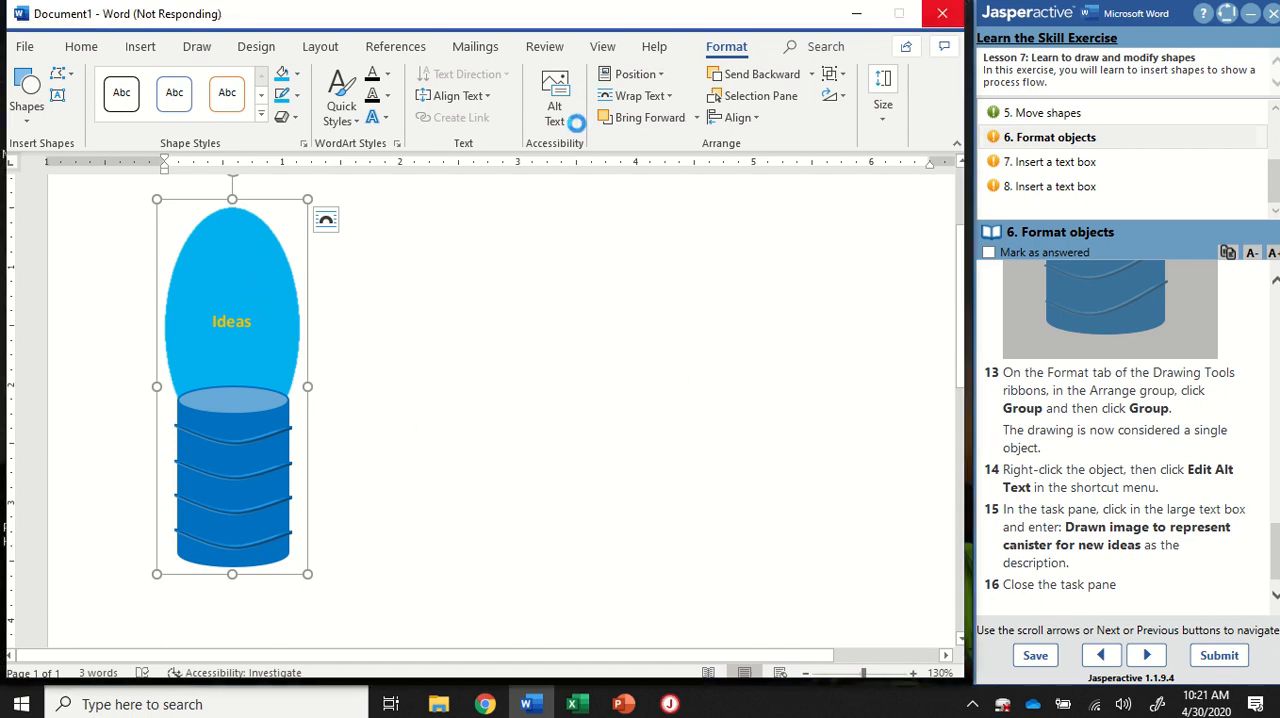
left_click(575, 122)
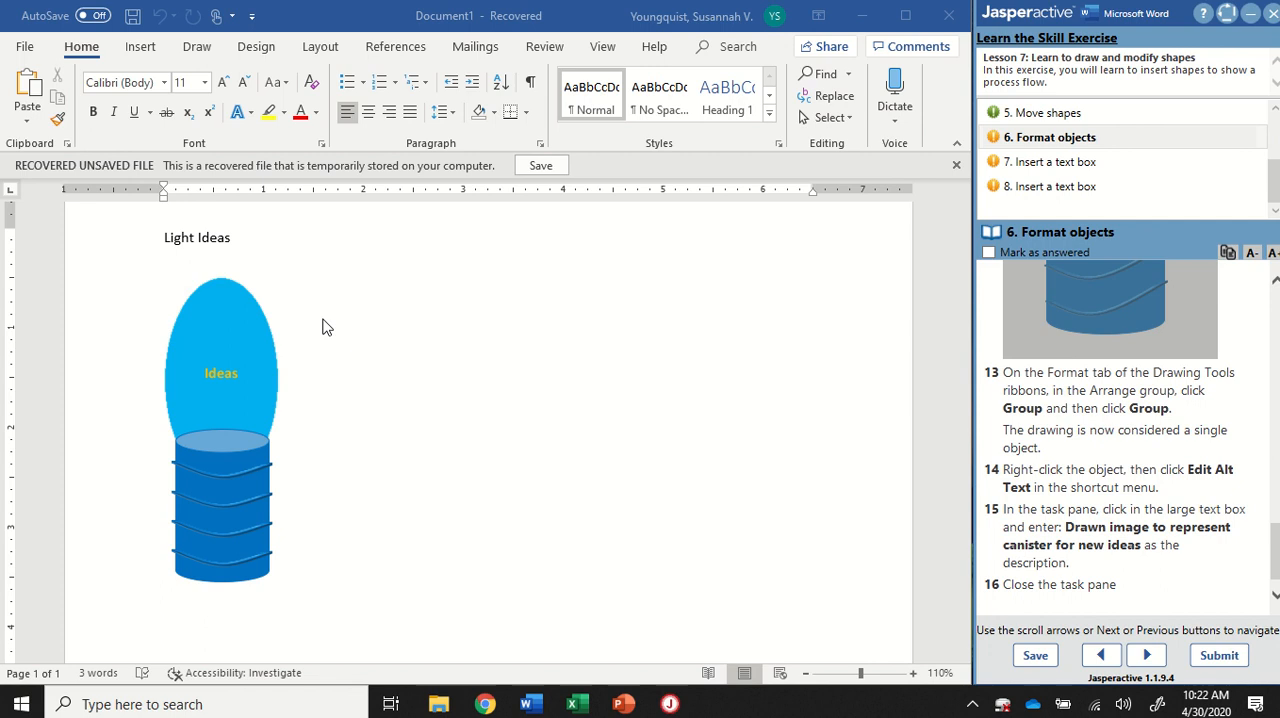
right_click(226, 341)
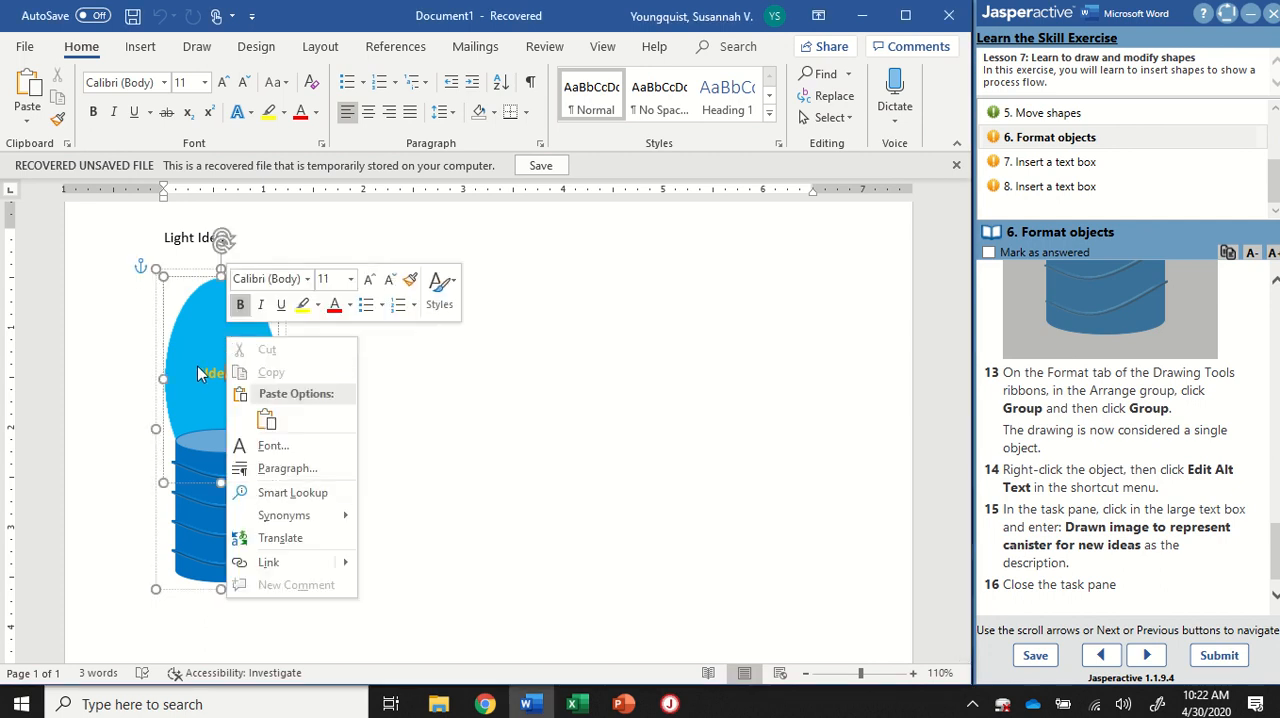
right_click(197, 366)
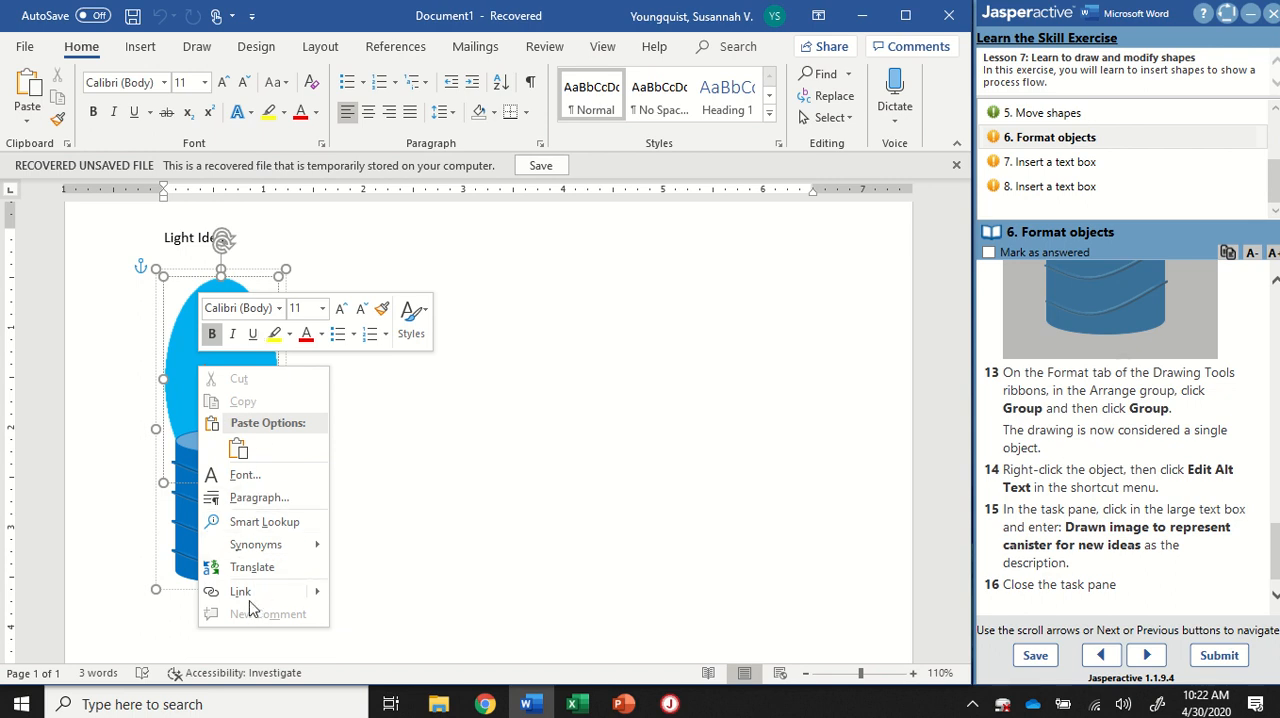
right_click(181, 349)
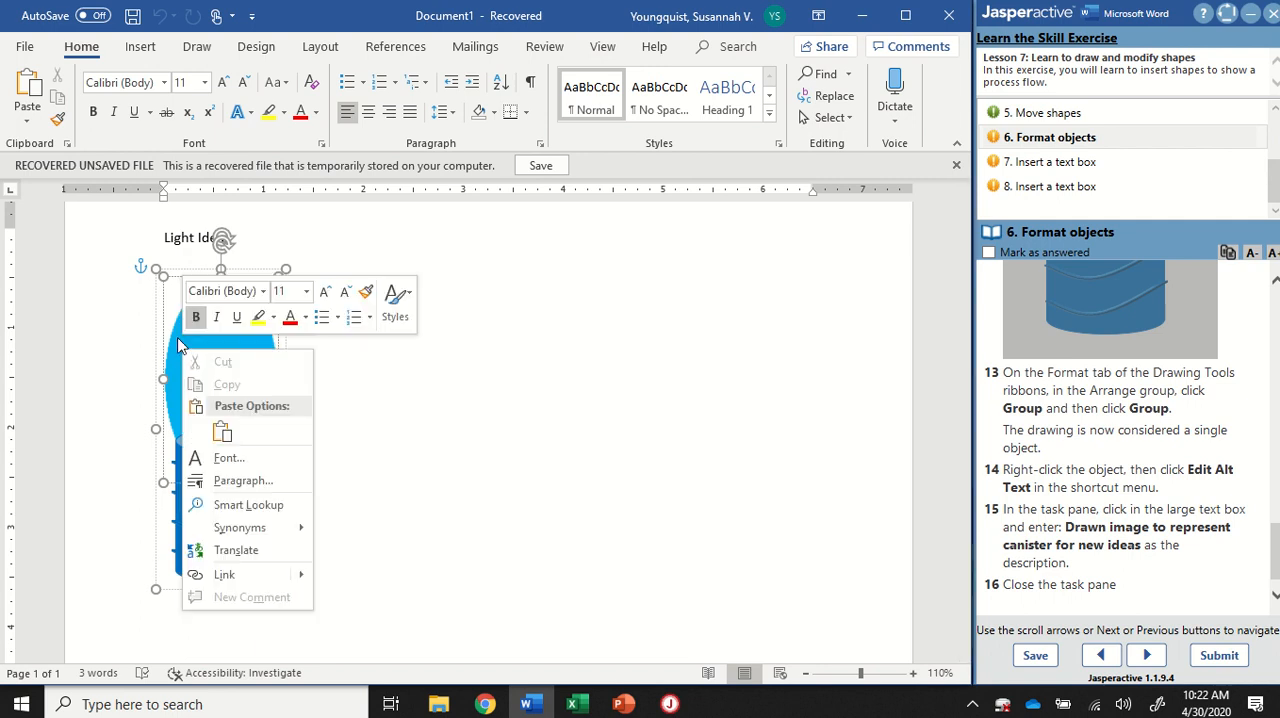
left_click(252, 472)
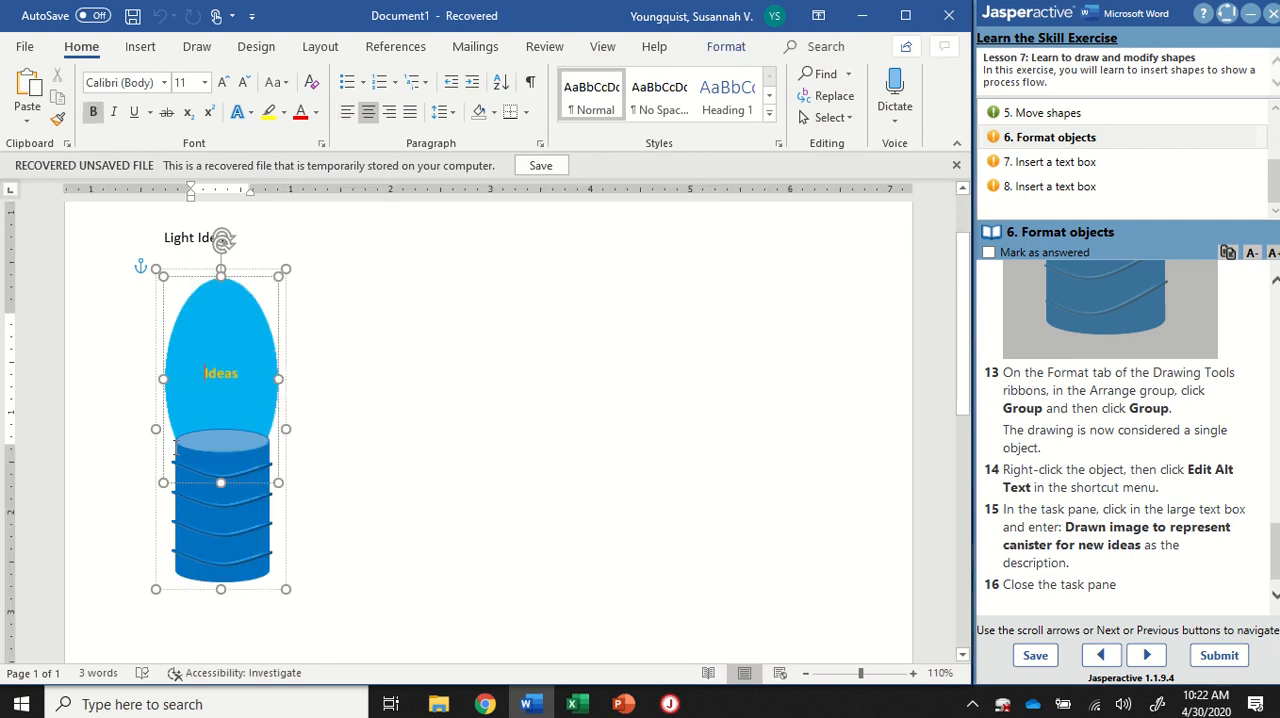
Step: Add the alt text "Drawn image to represent canister for new ideas" to the drawing and close the Alt Text pane
right_click(232, 455)
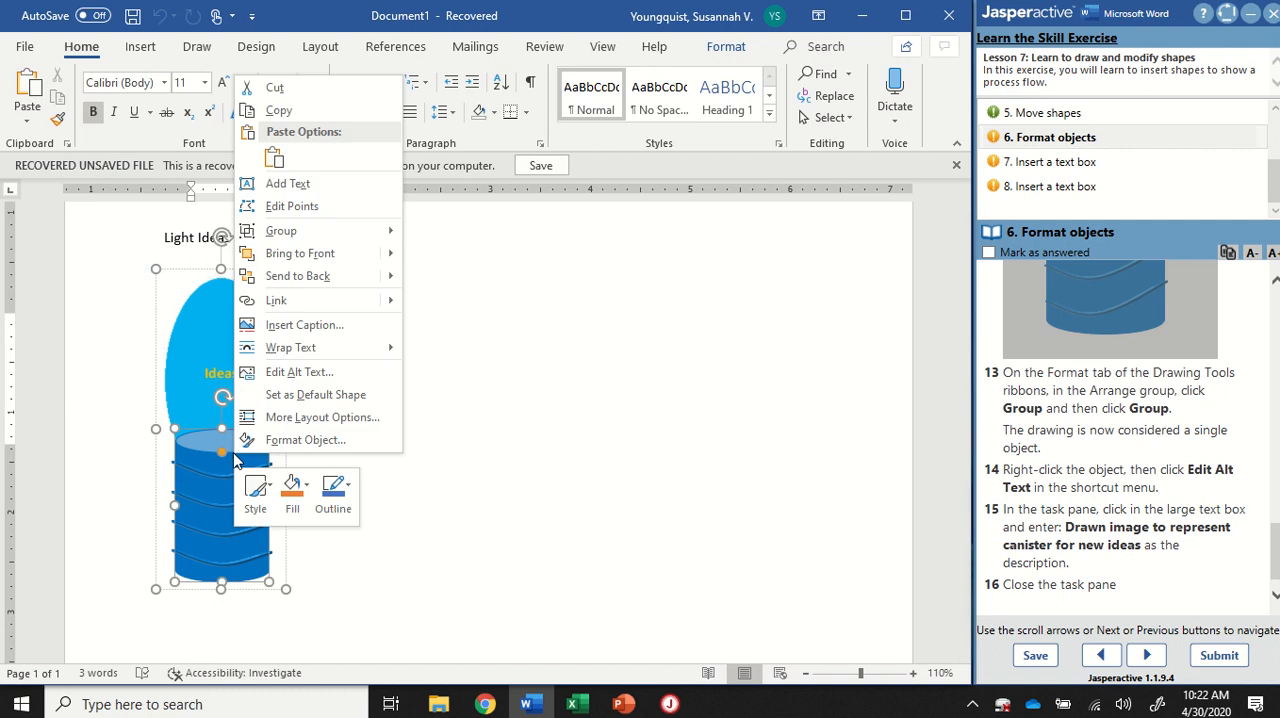
left_click(304, 376)
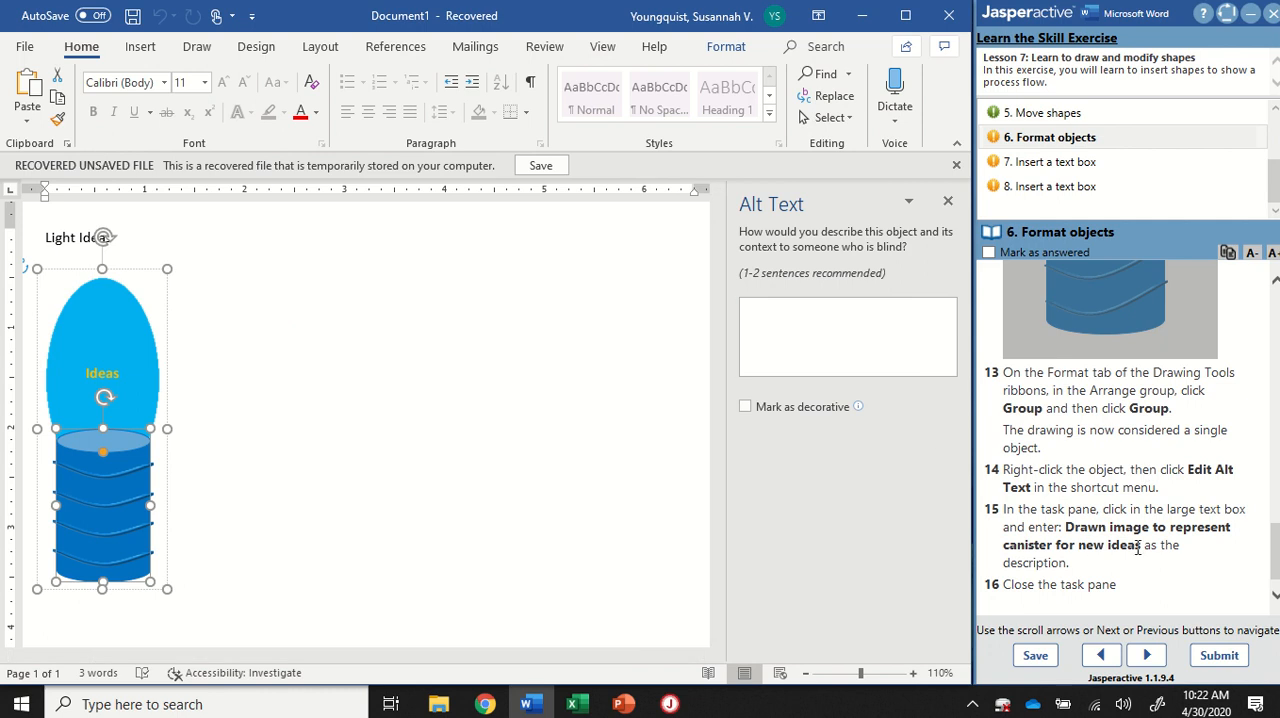
left_click(829, 369)
type("Drawn image to repr")
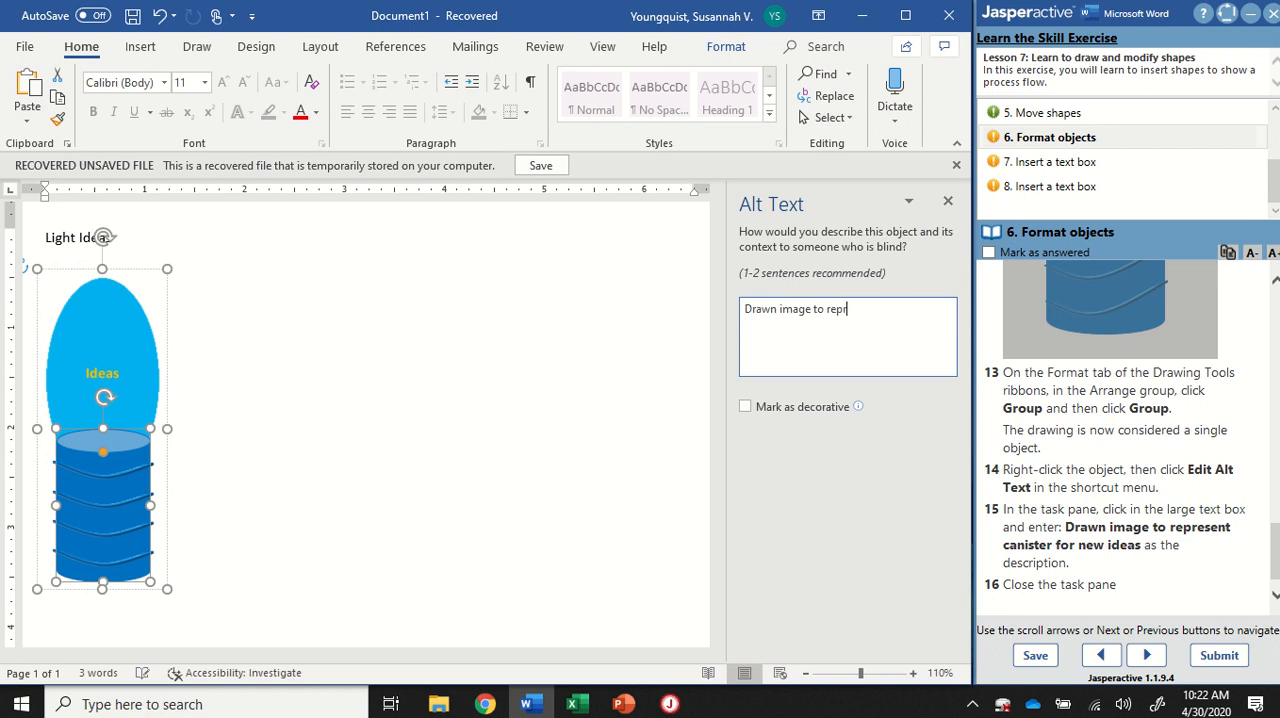
type("esent canisert fo")
type("ter for new ideas")
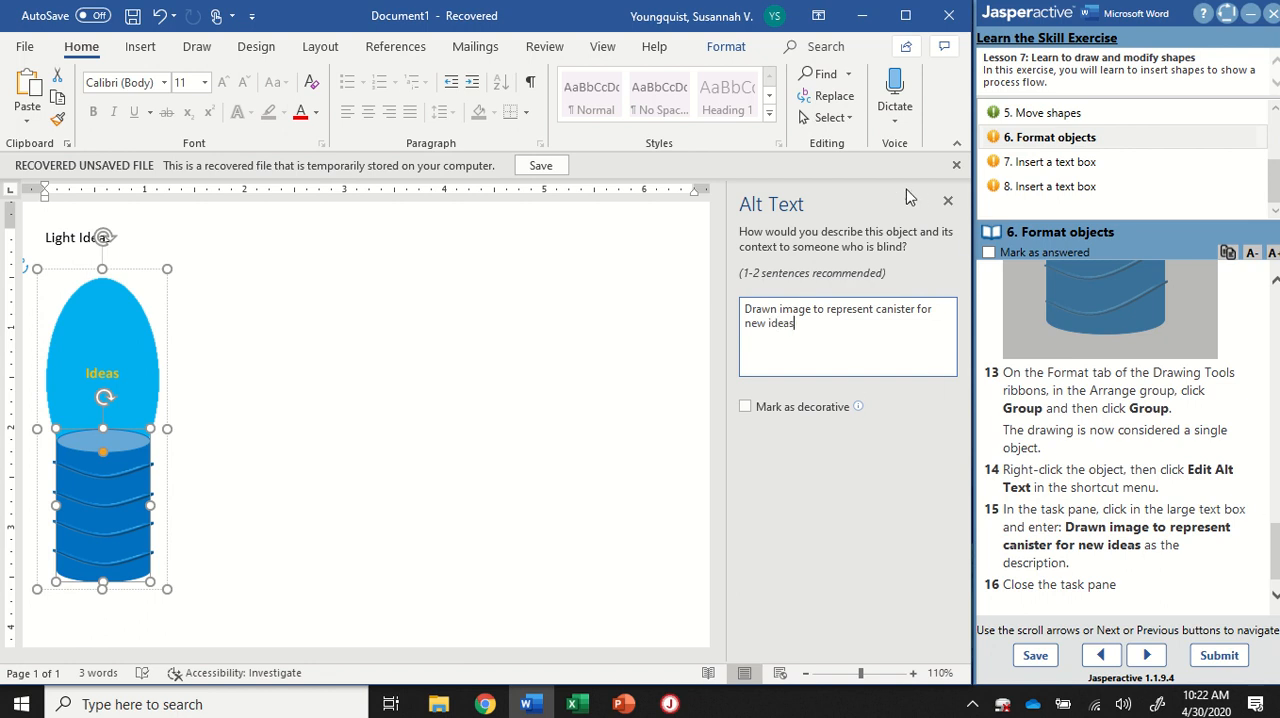
left_click(949, 205)
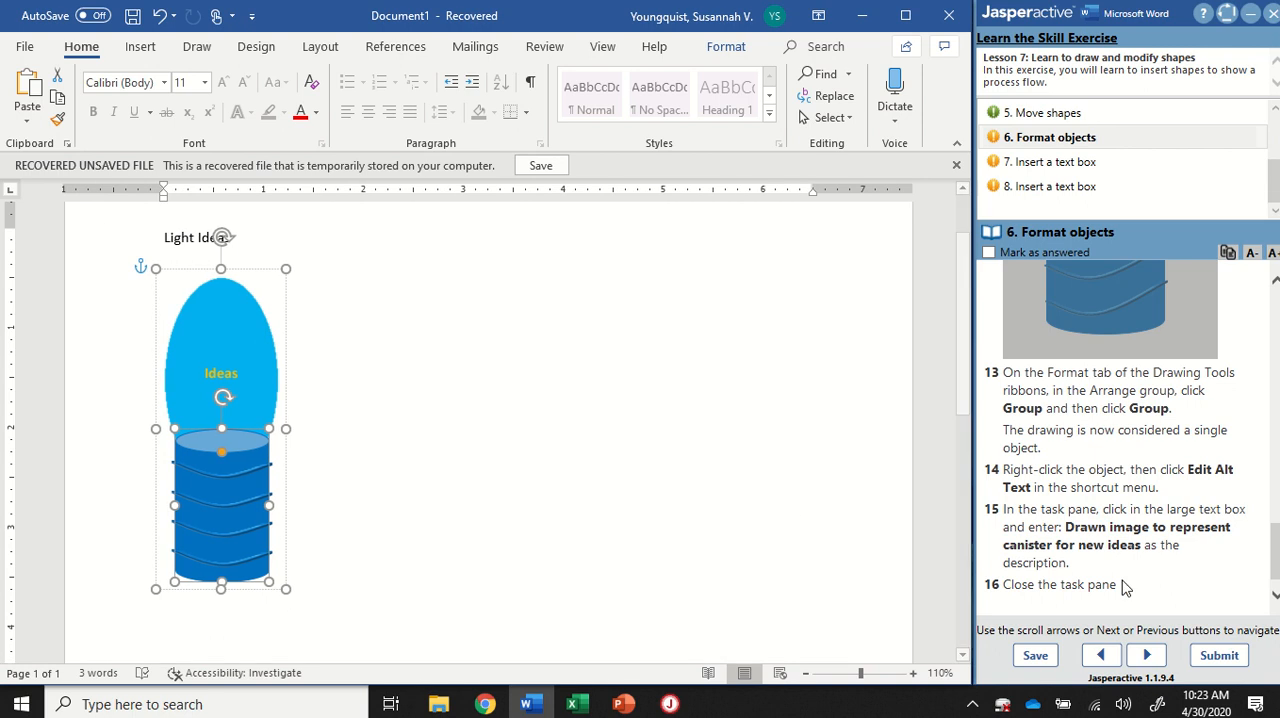
Step: Mark the "6. Format objects" task as answered and open the instructions for "7. Insert a text box"
left_click(989, 253)
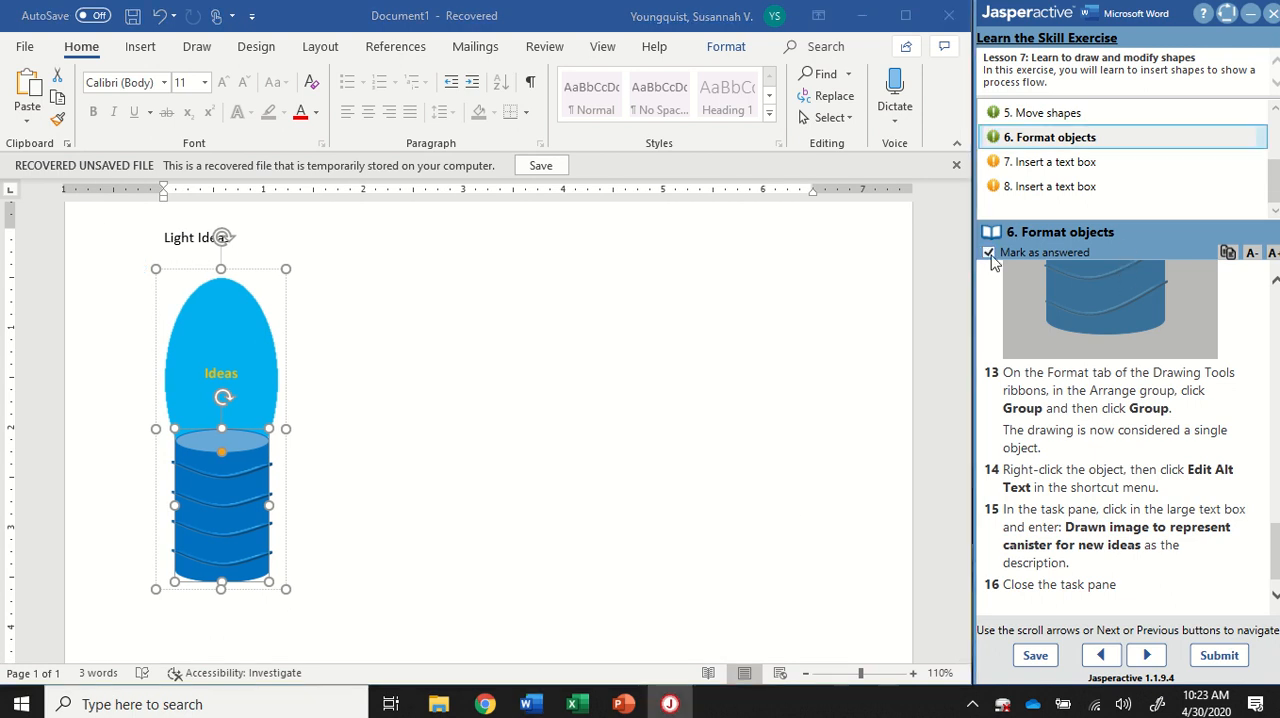
left_click(1037, 172)
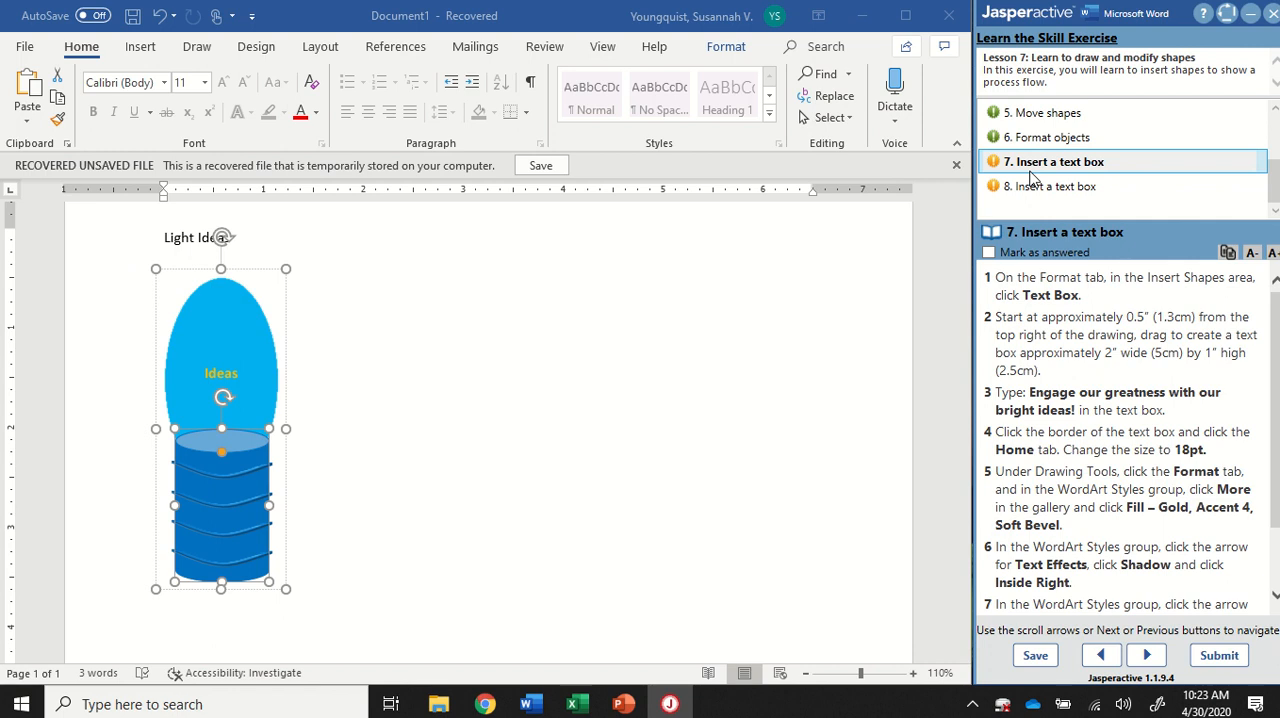
Step: Draw a text box about 2 inches wide and 1.2 inches high, starting about 0.5 inch from the drawing's top right corner
left_click(722, 58)
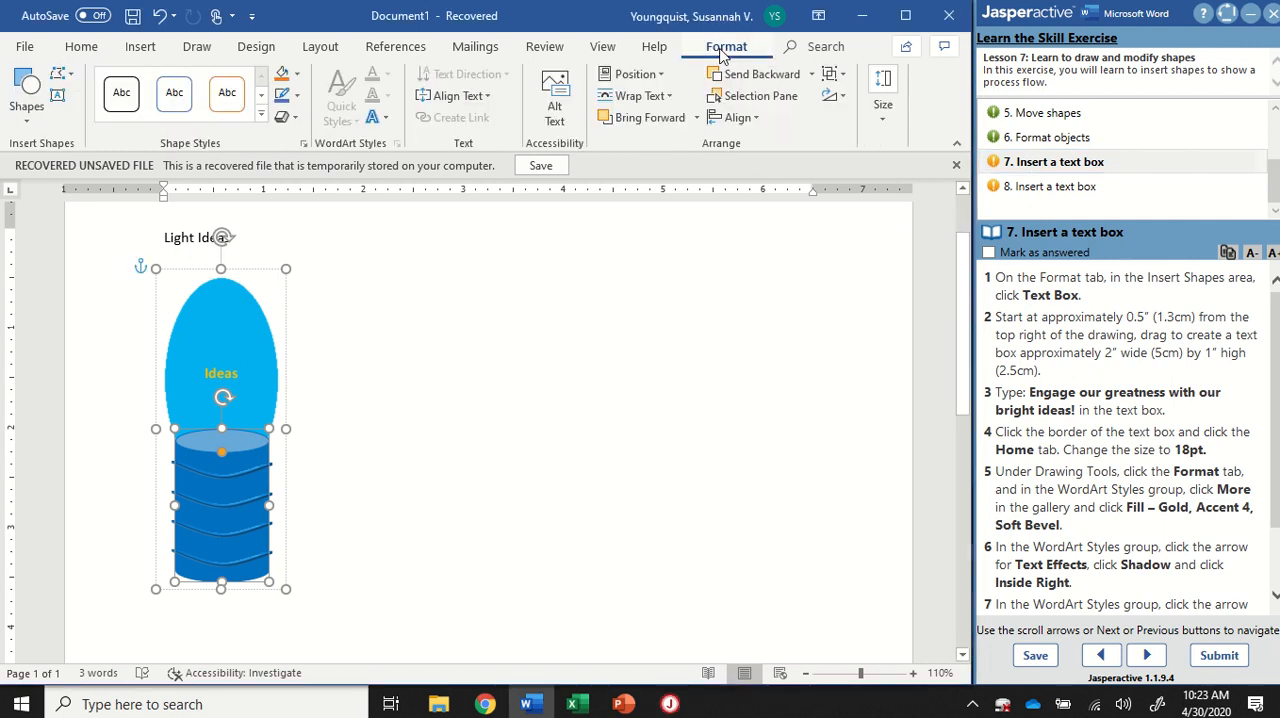
left_click(180, 348)
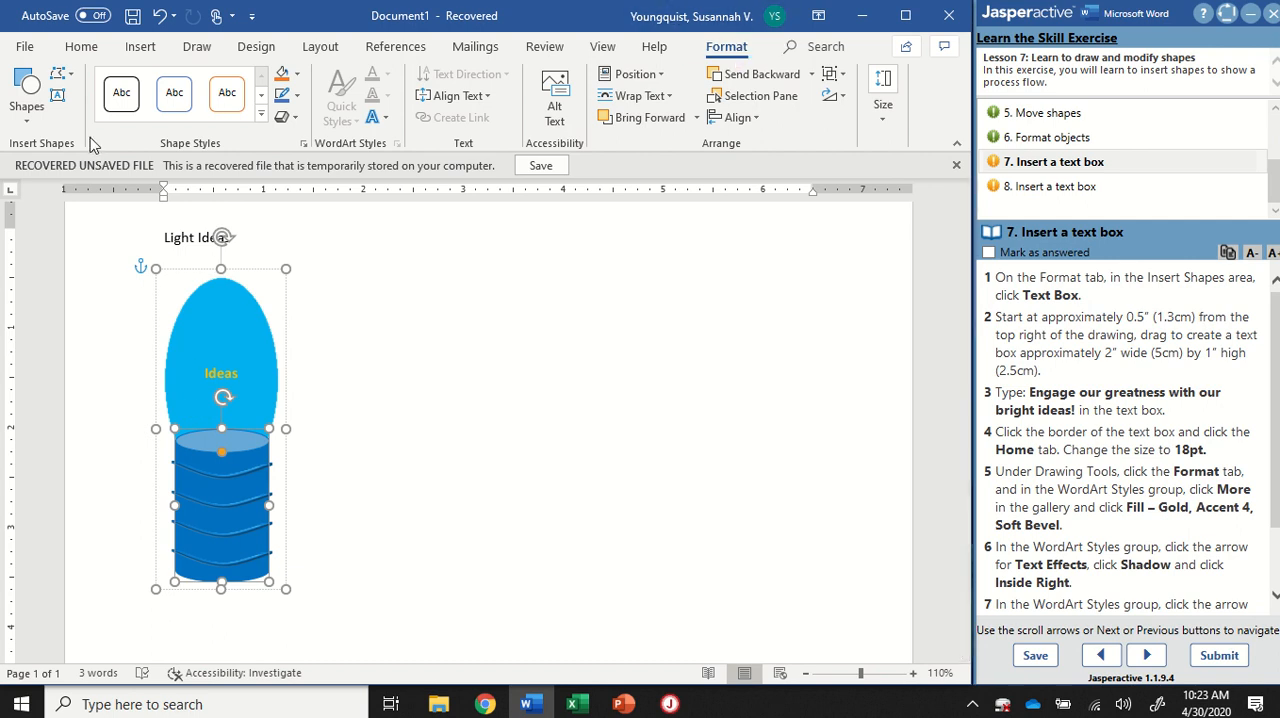
left_click(45, 150)
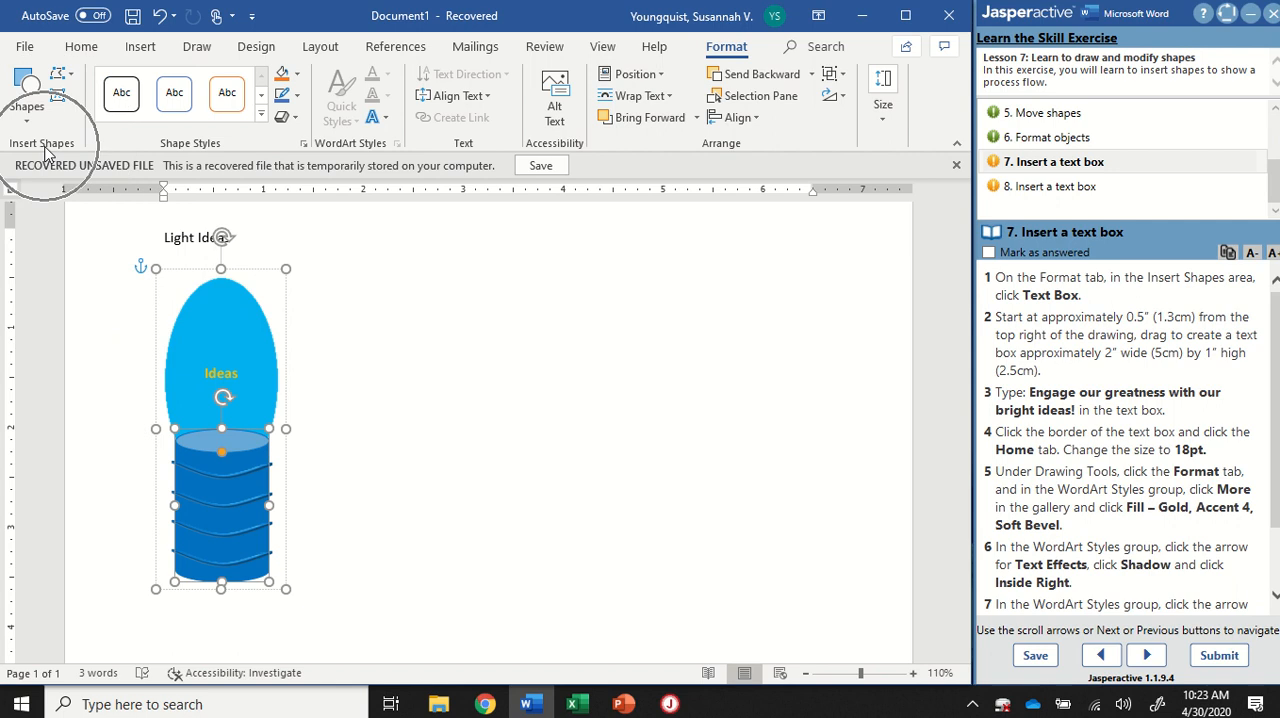
key("ctrl")
key("ctrl")
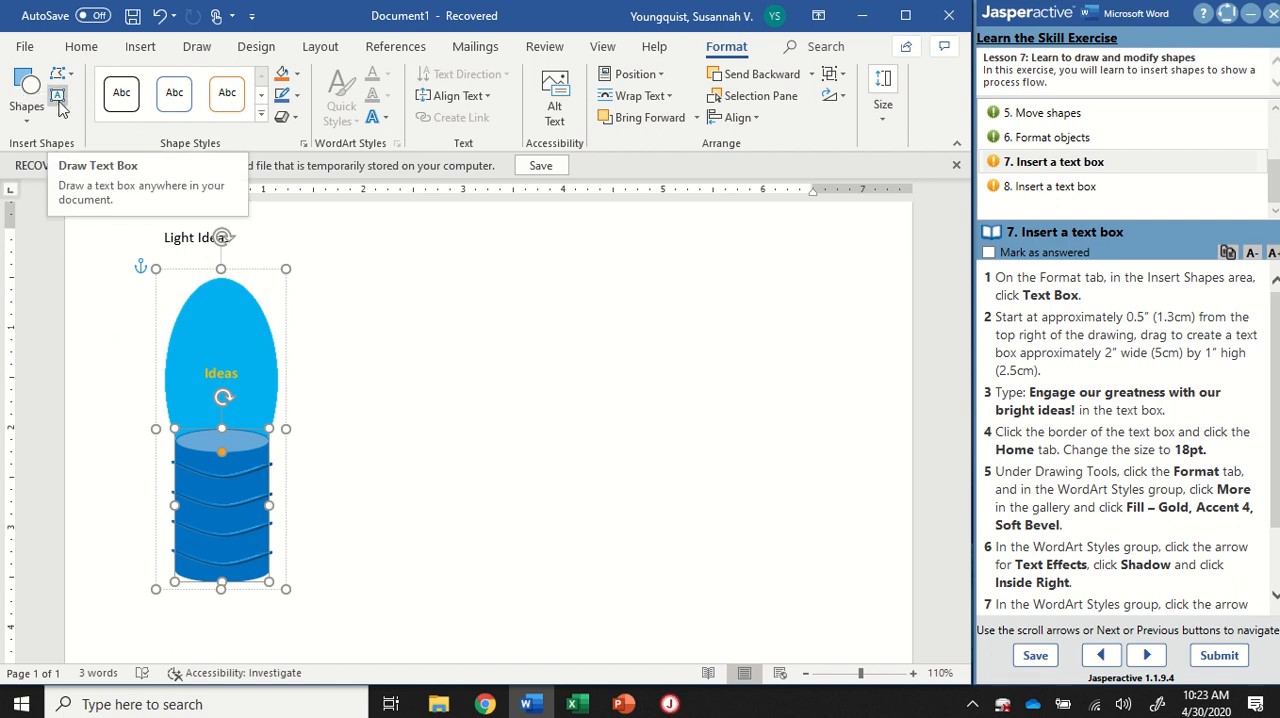
left_click(58, 100)
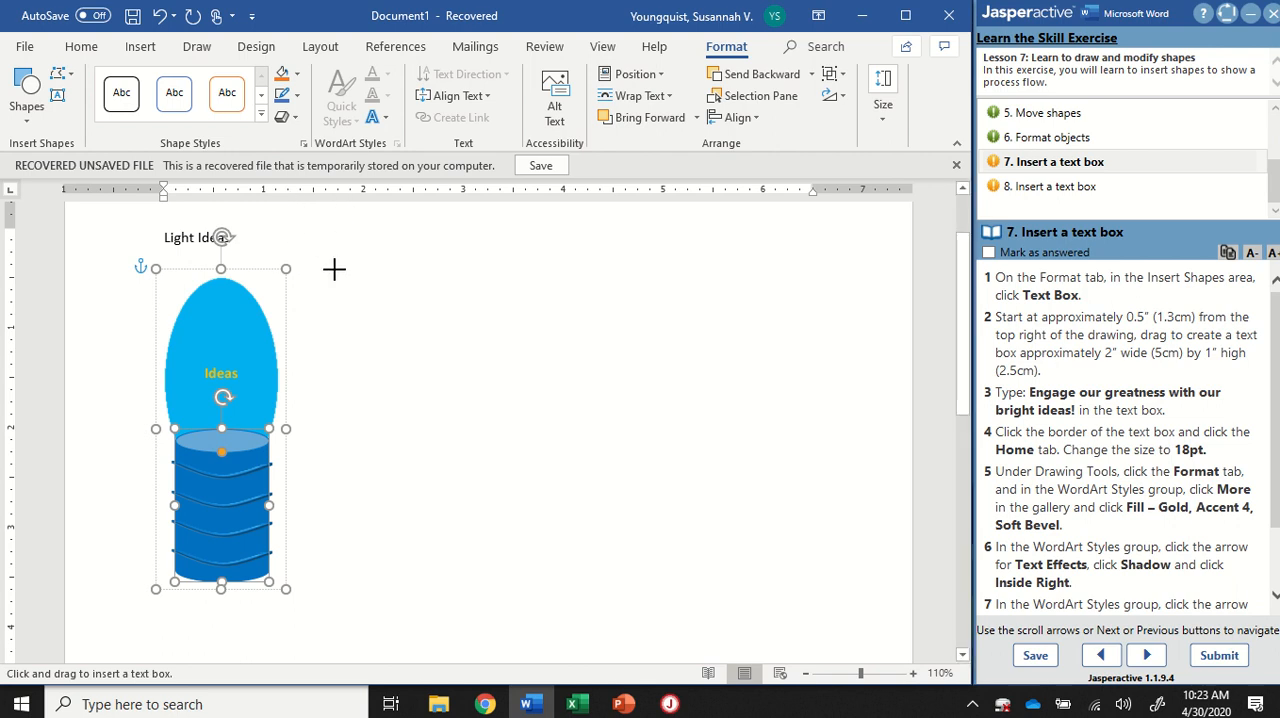
left_click_drag(334, 268, 441, 266)
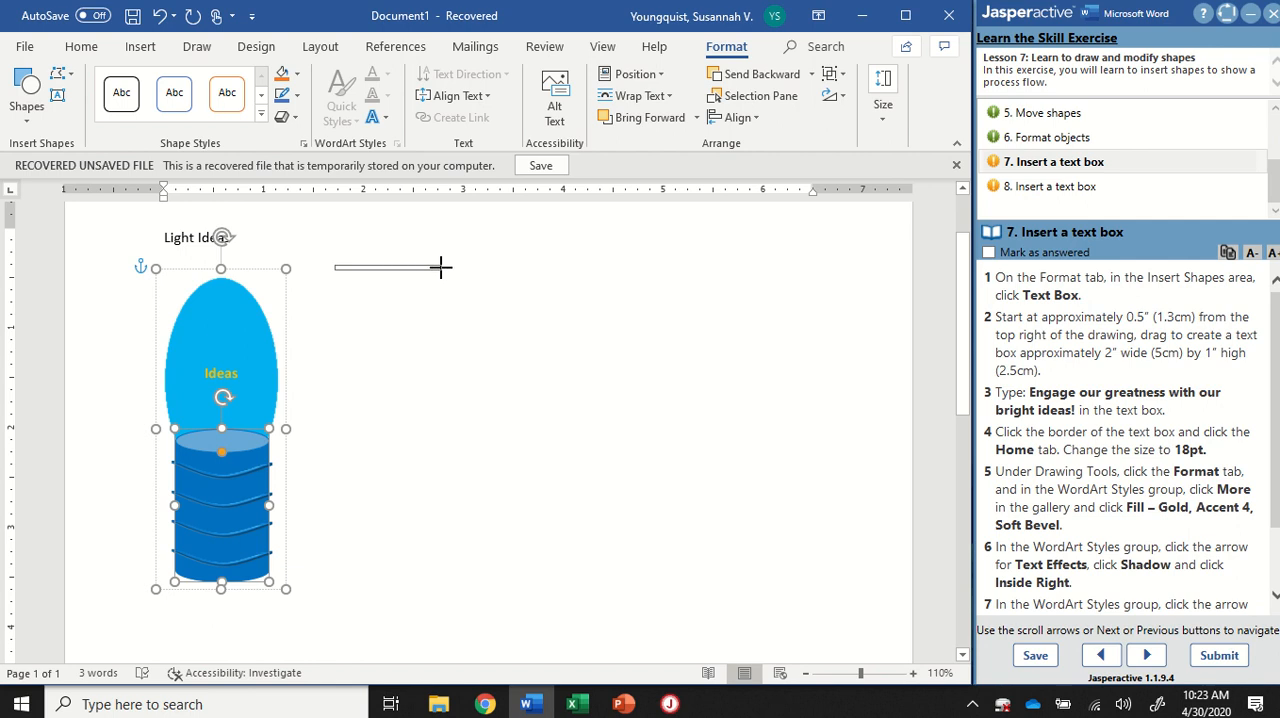
left_click_drag(441, 267, 535, 451)
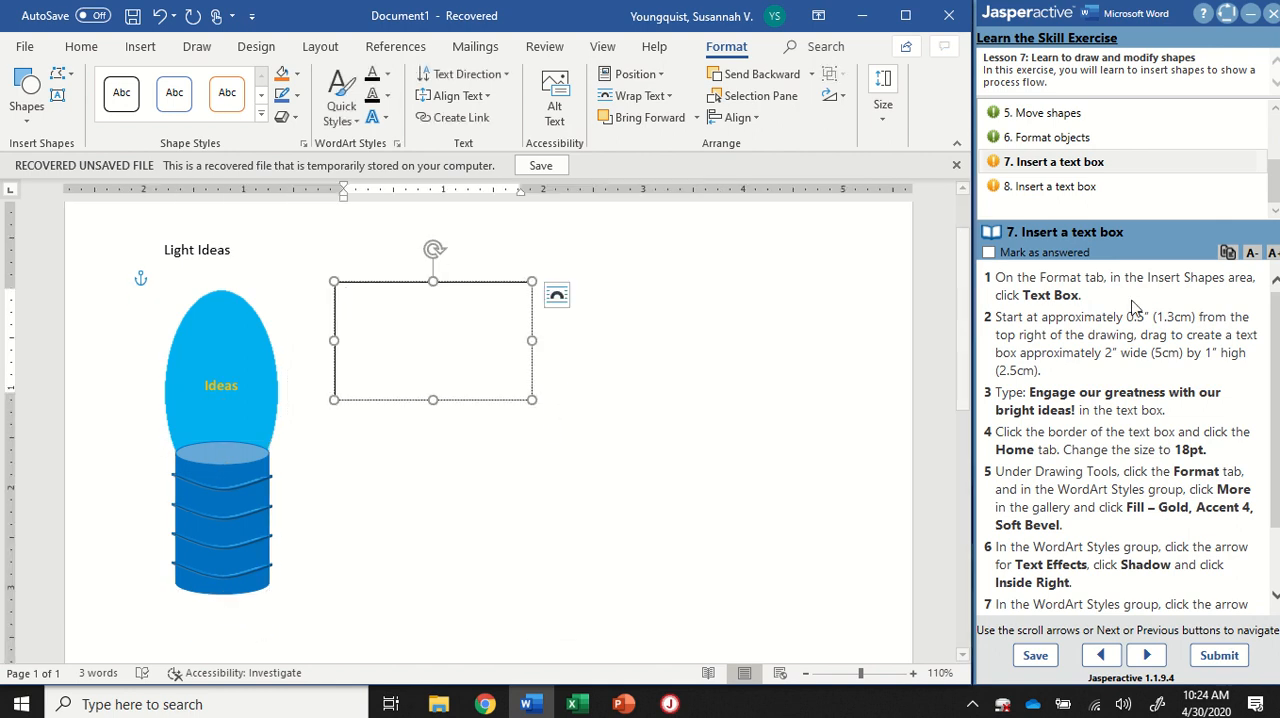
Step: Enter "Engage our greatness with our bright ideas!" in the new text box, following instruction 3
scroll(1140, 305, "down", 2)
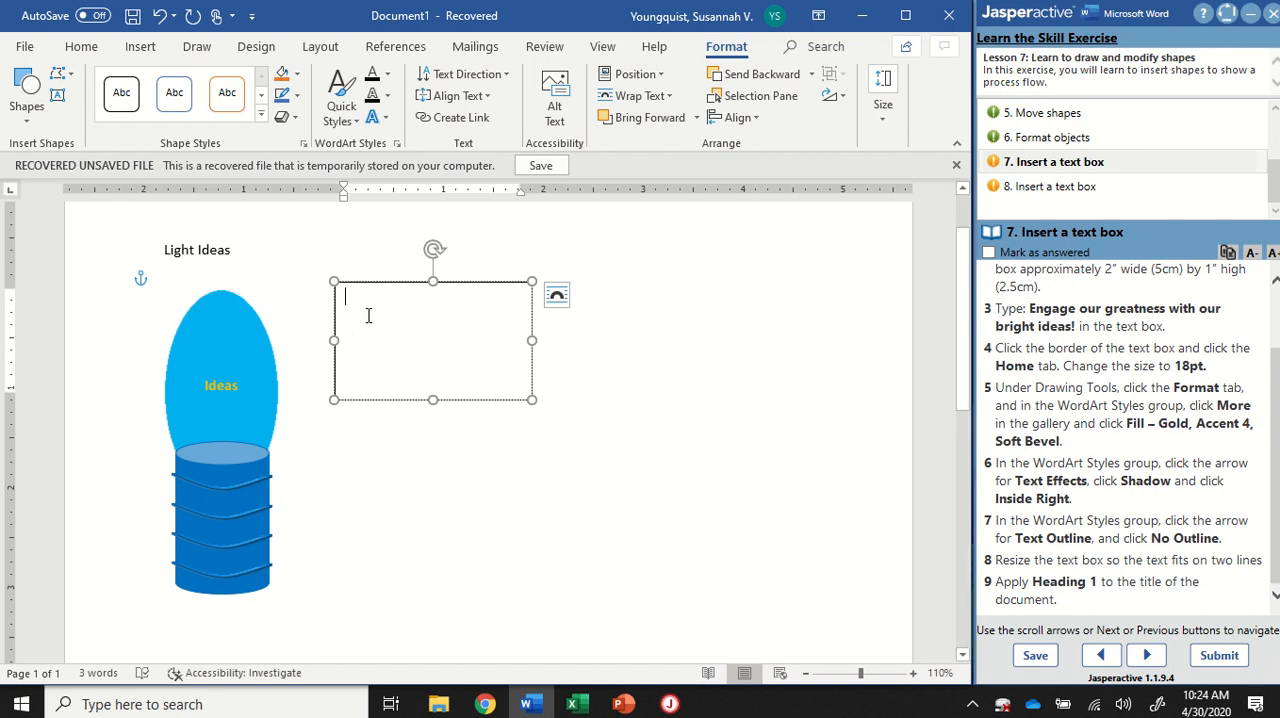
type("Engage")
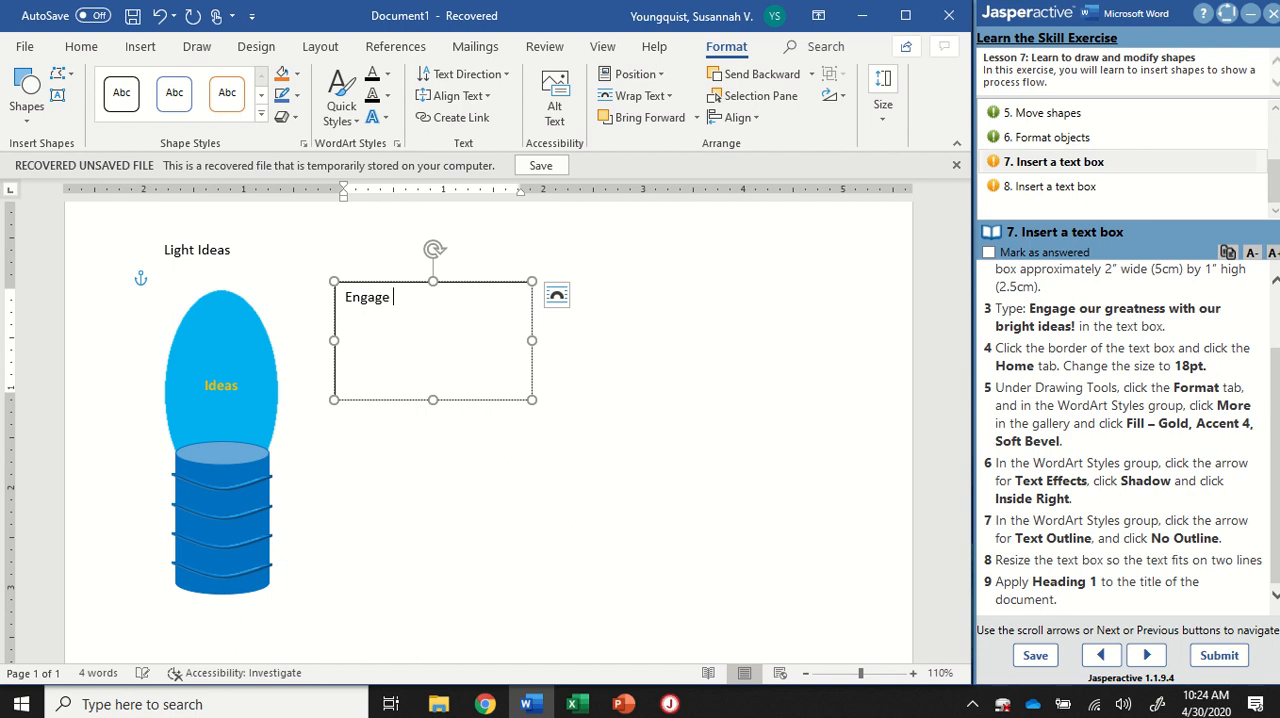
type(" our greatness with")
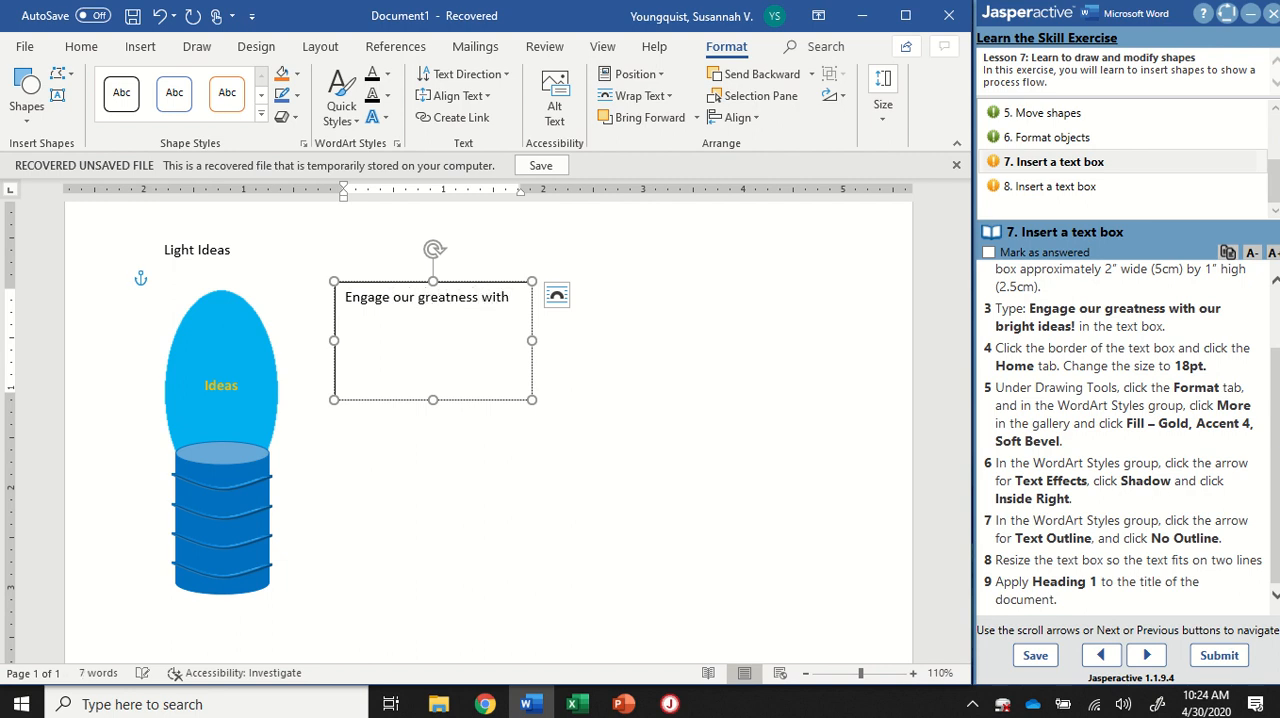
type(" our bright ideas!")
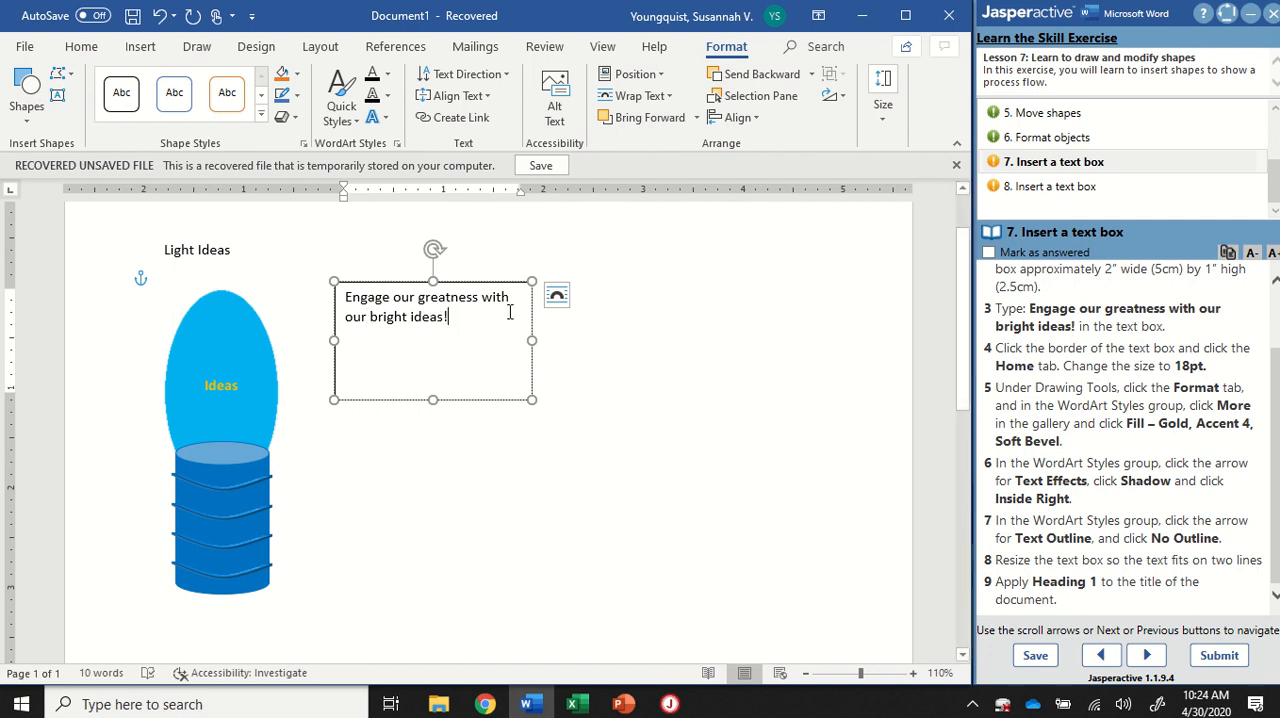
Step: Select the whole text box by its border and set its font size to 18 pt
left_click(491, 281)
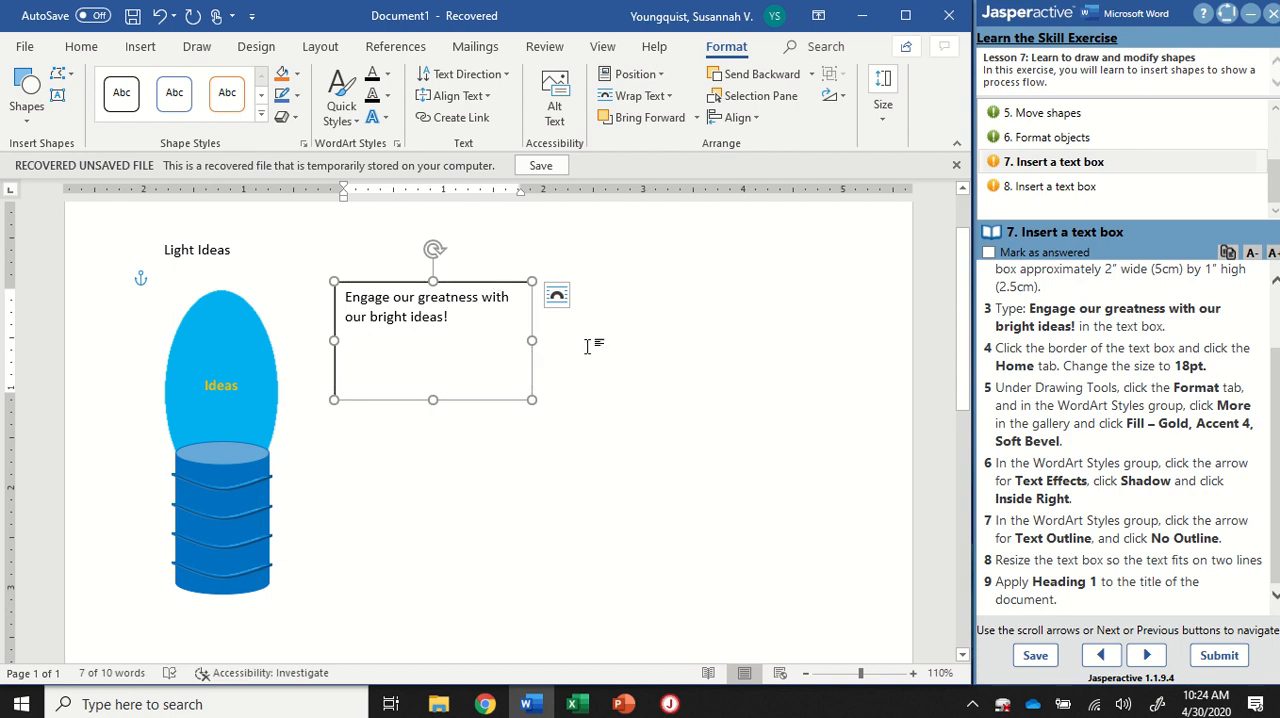
left_click(645, 362)
left_click(444, 327)
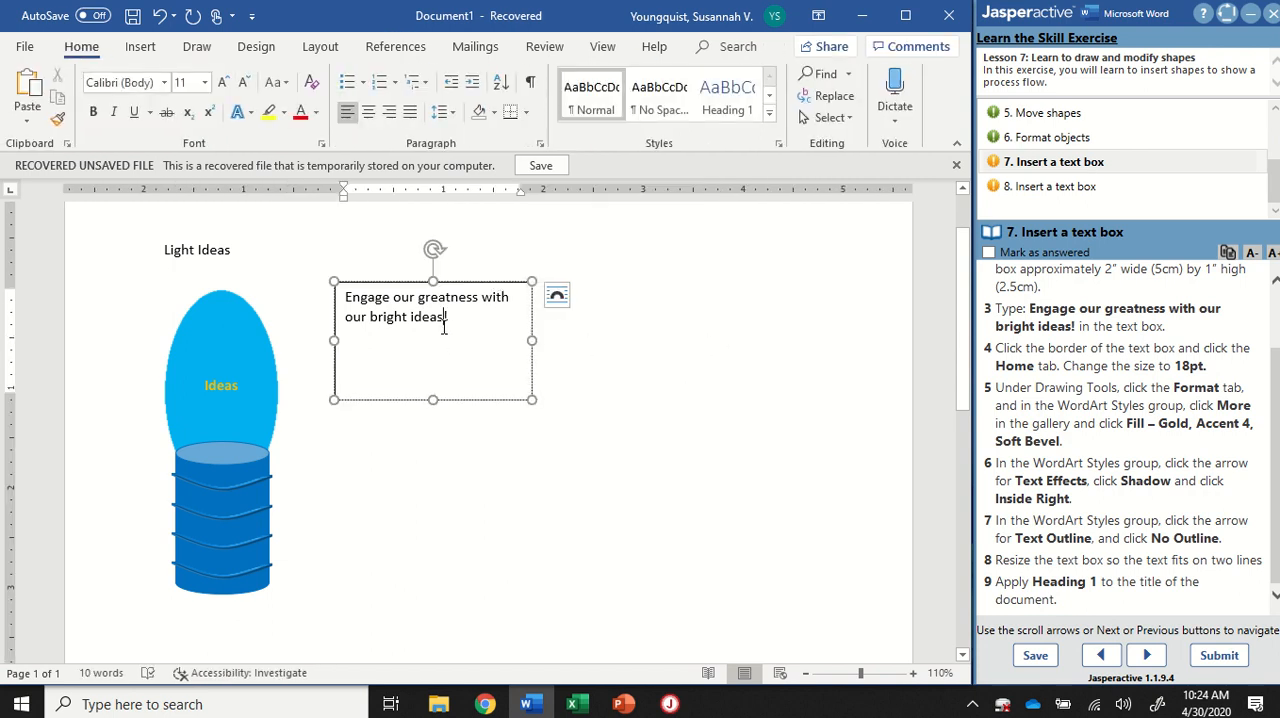
scroll(385, 316, "up", 10, "ctrl")
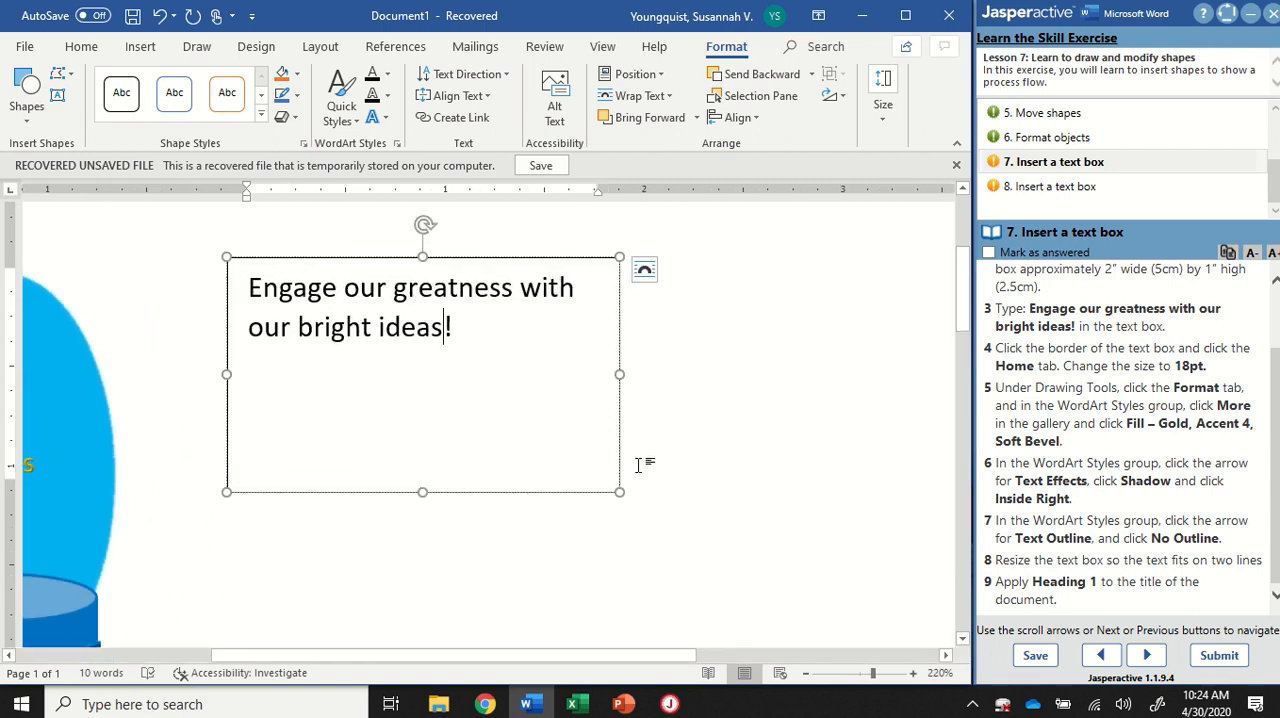
left_click(313, 492)
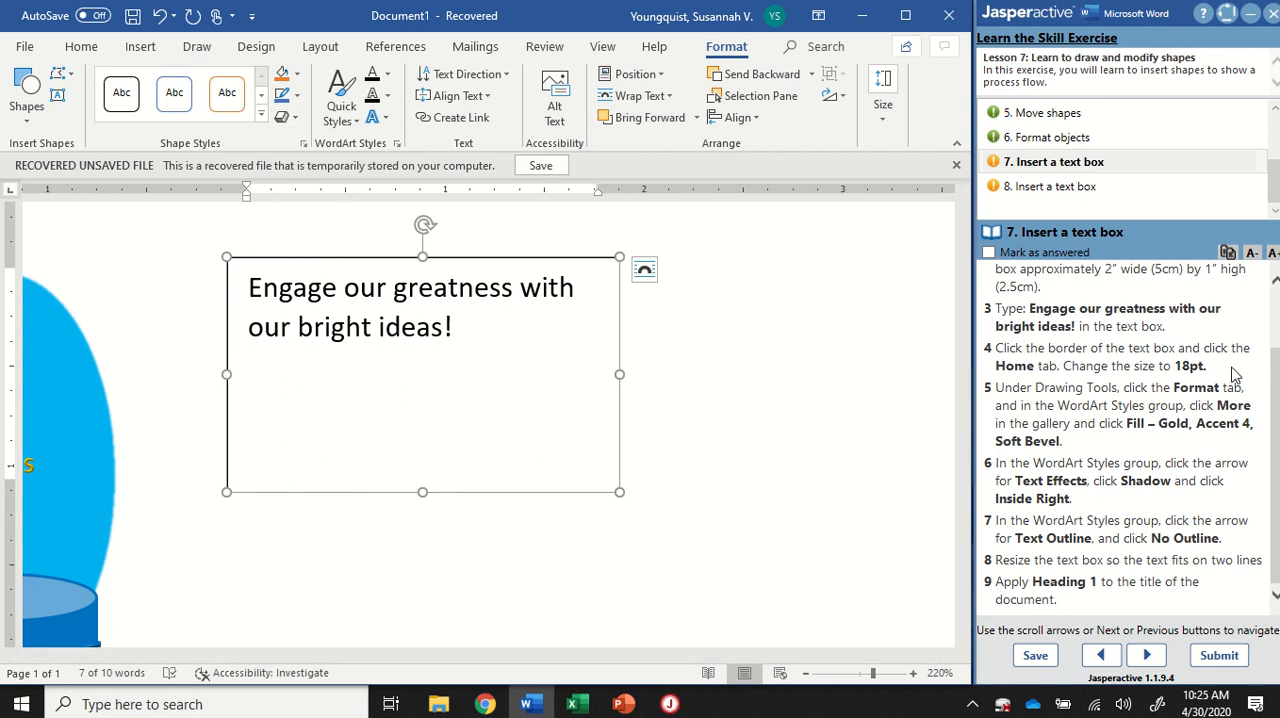
key("ctrl")
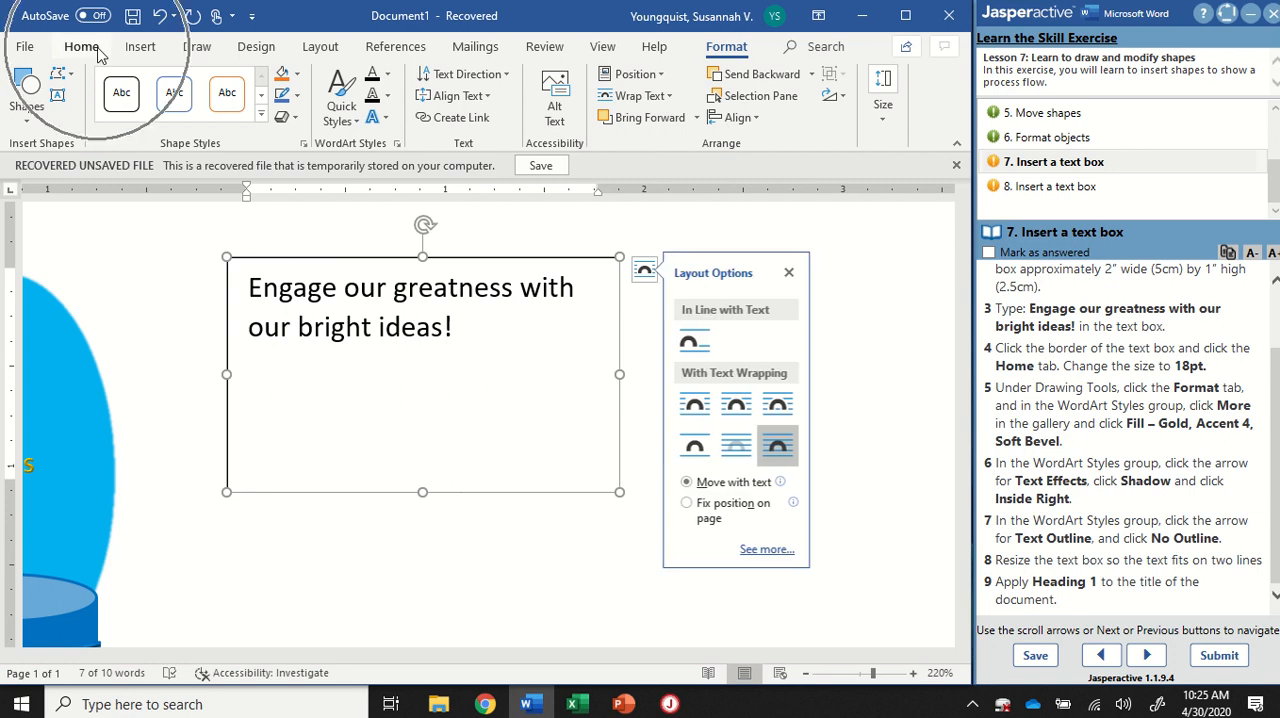
left_click(99, 55)
key("ctrl")
left_click(181, 85)
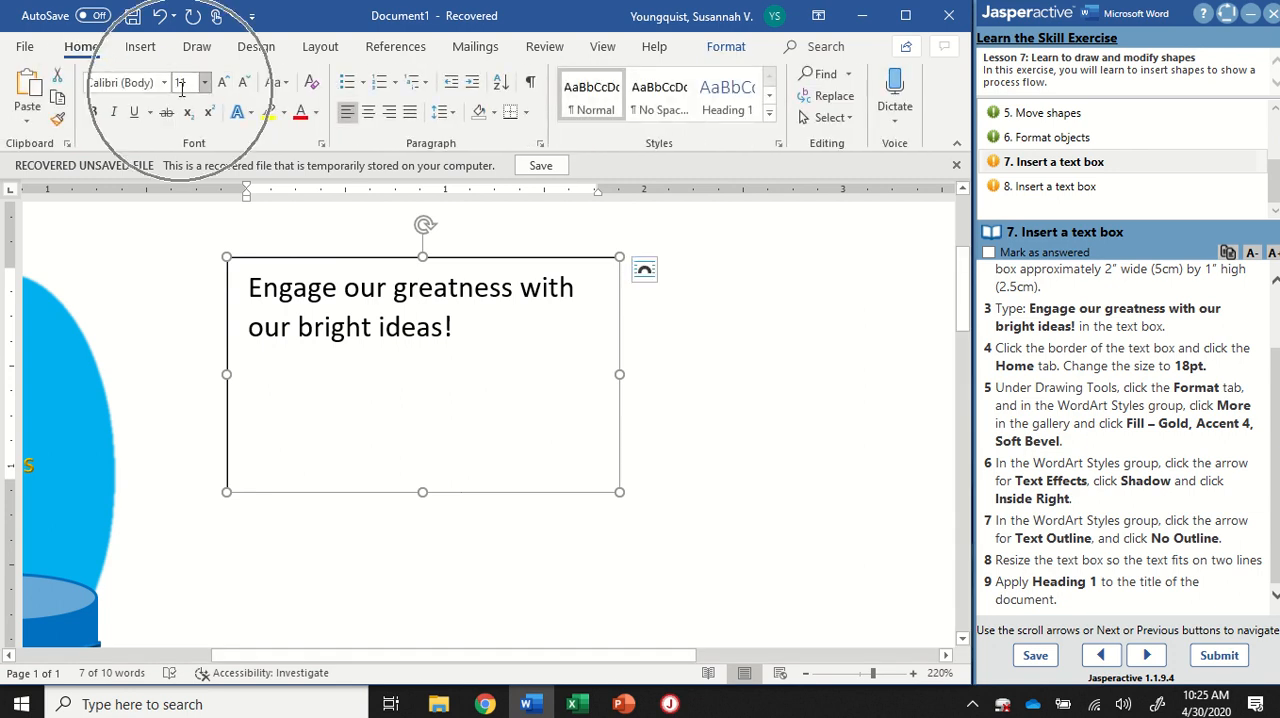
left_click(204, 83)
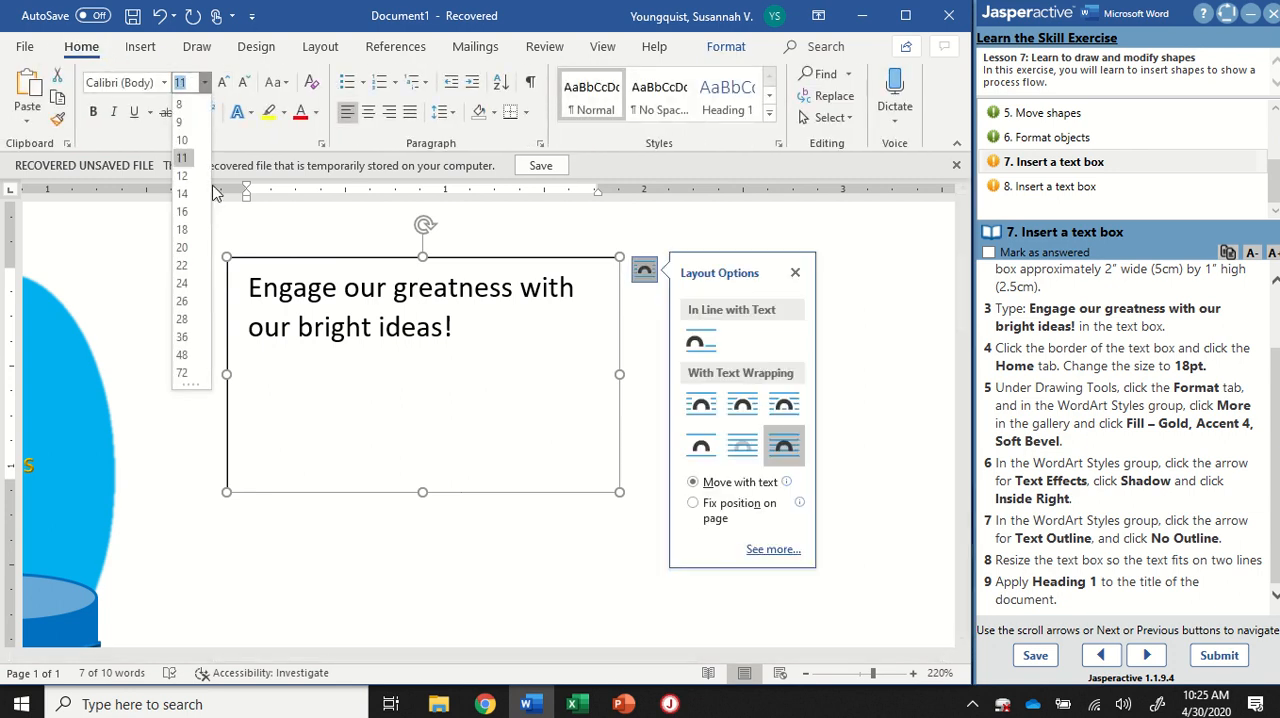
left_click(183, 229)
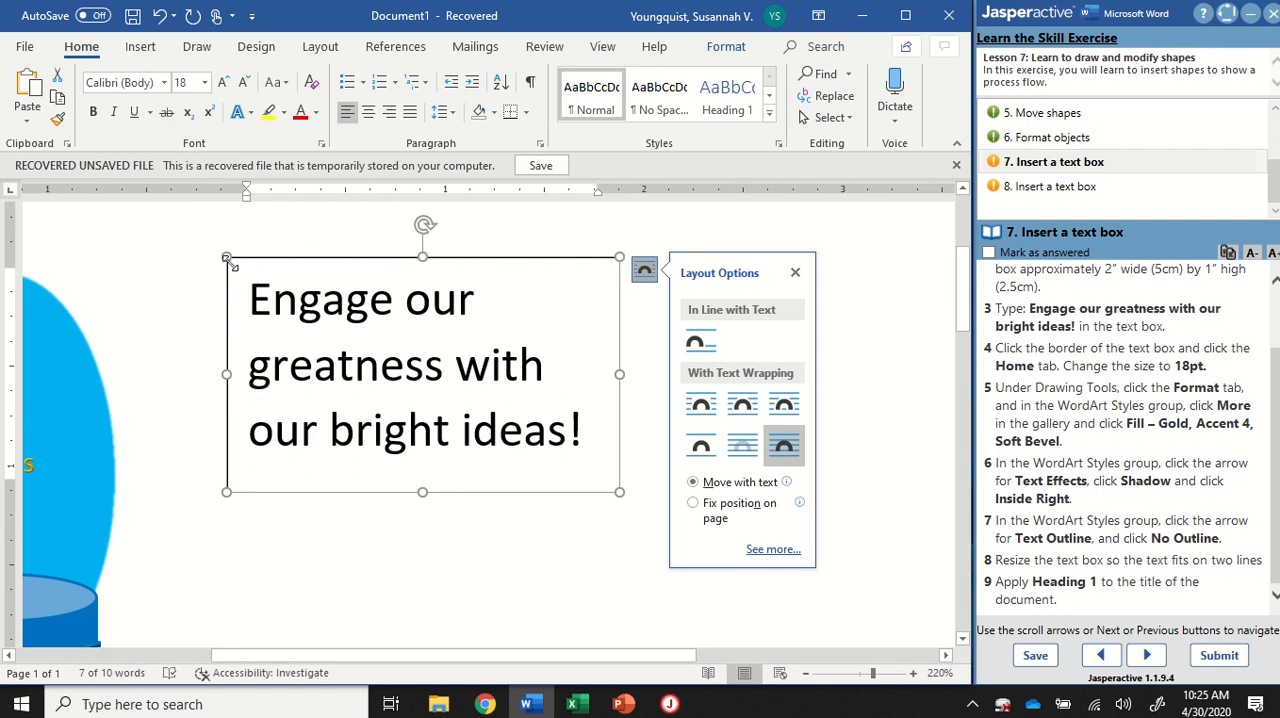
Step: Apply the WordArt style "Fill: Gold, Accent color 4; Soft Bevel" to the text box's text
left_click(487, 267)
left_click(726, 50)
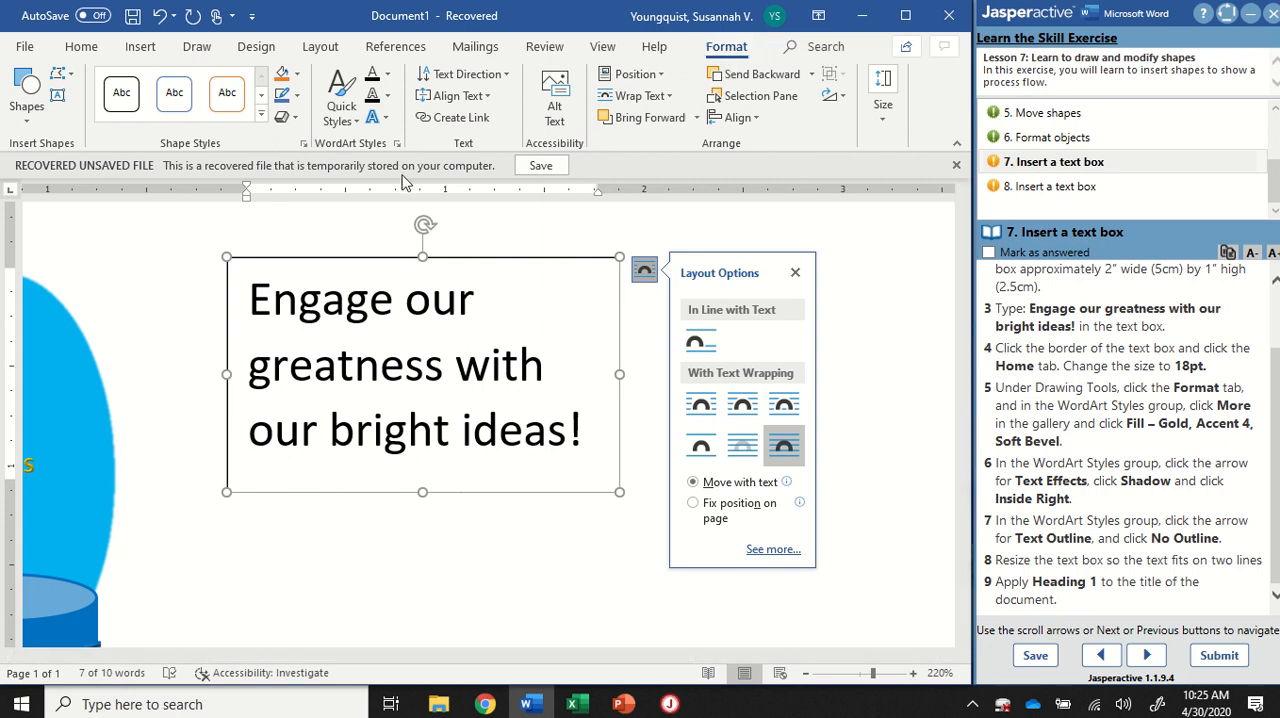
left_click(345, 130)
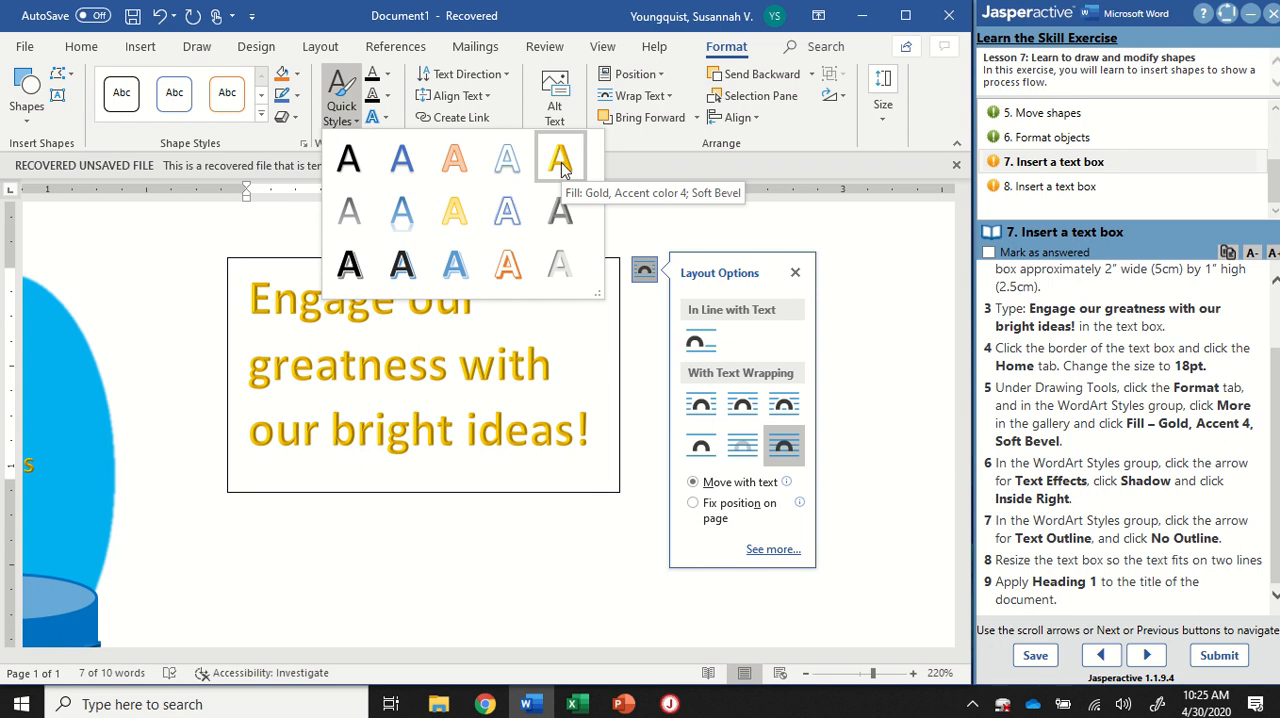
left_click(563, 165)
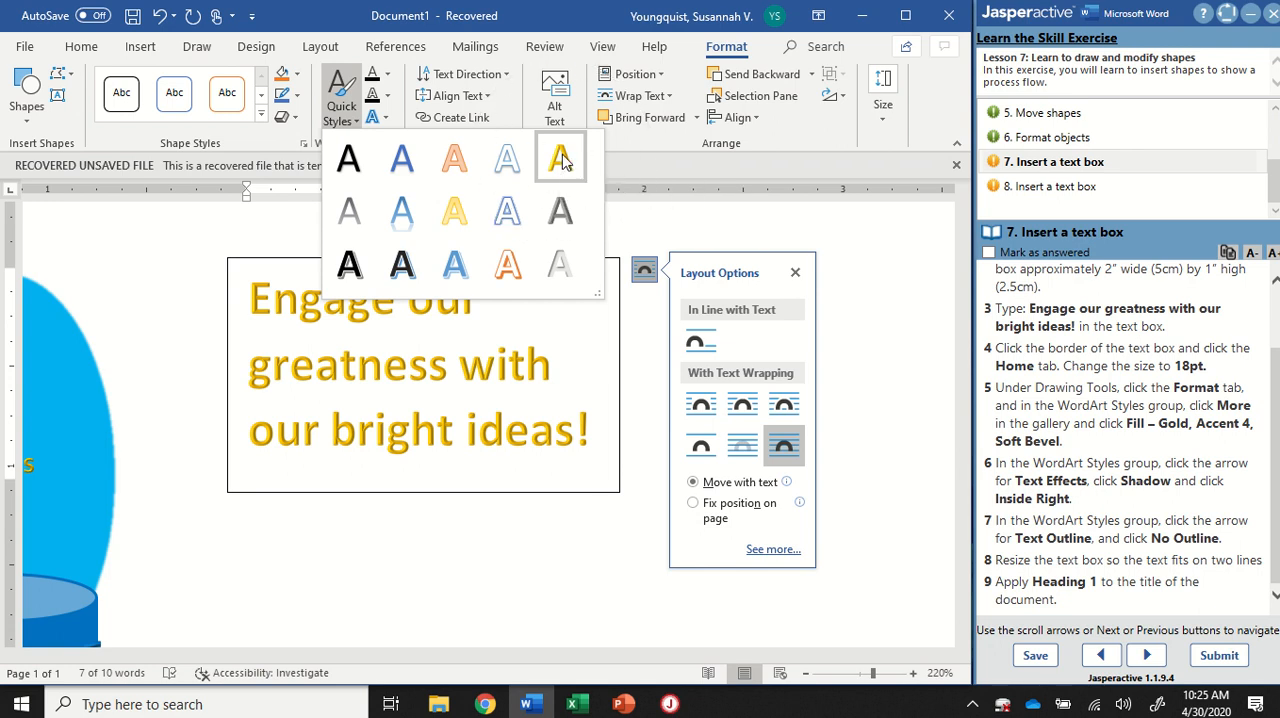
left_click(560, 160)
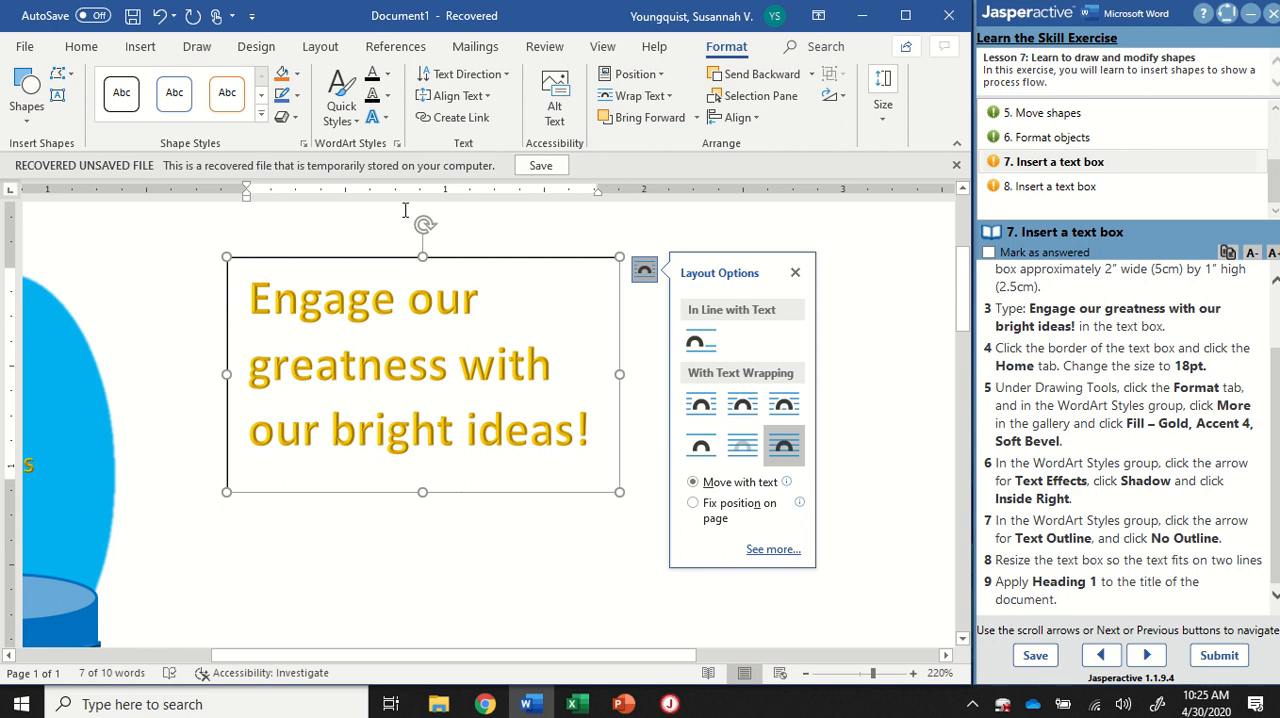
Step: Apply the "Inside: Right" shadow text effect to the text in the slogan text box
left_click(387, 119)
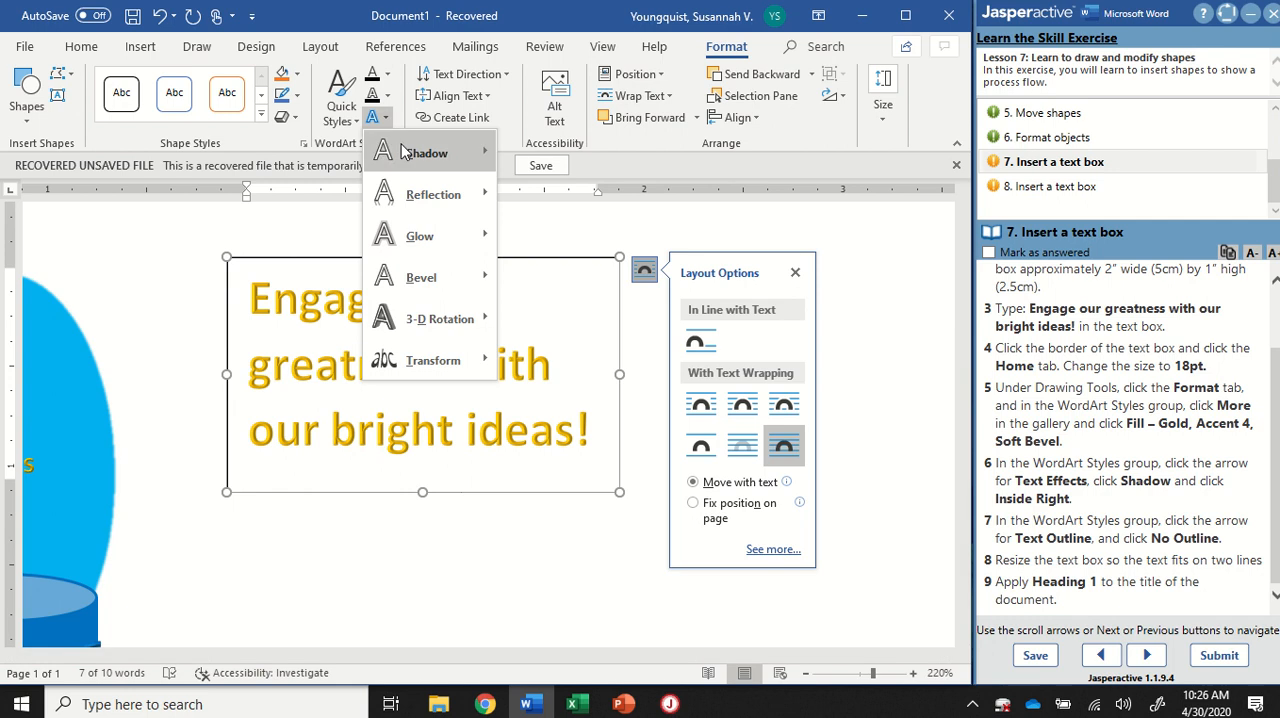
mouse_move(405, 155)
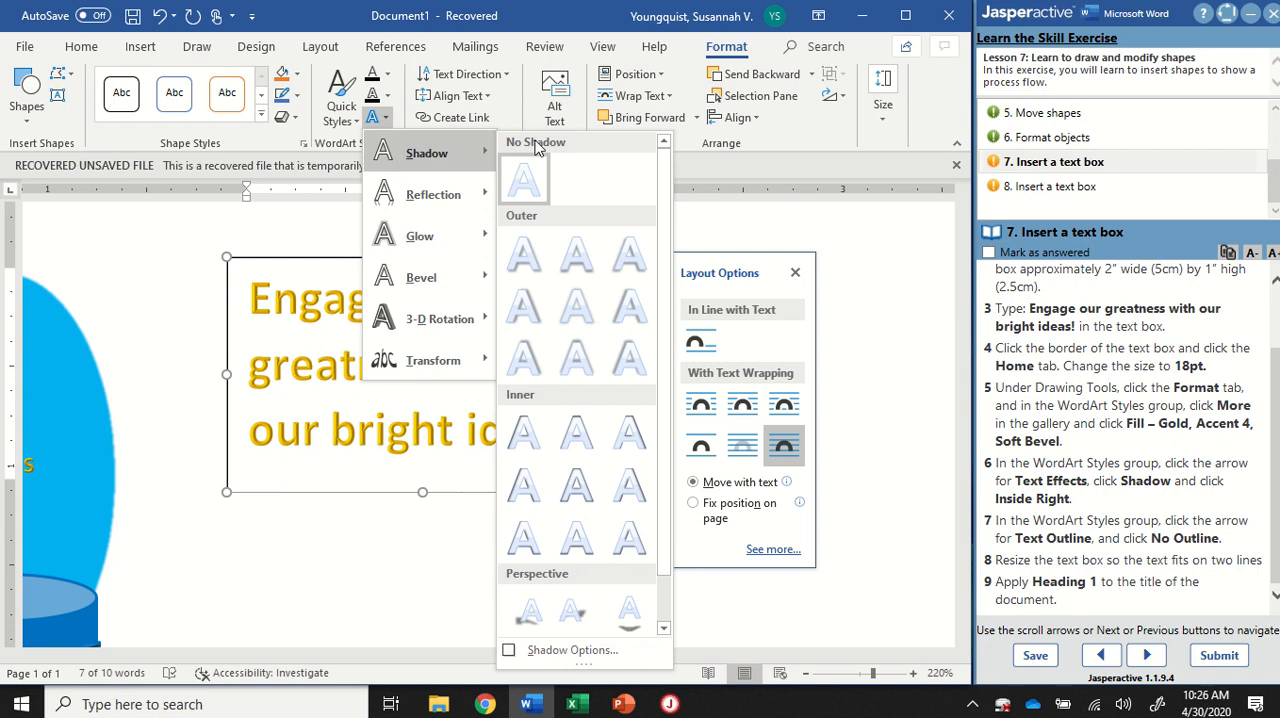
key("ctrl")
key("ctrl")
key("ctrl")
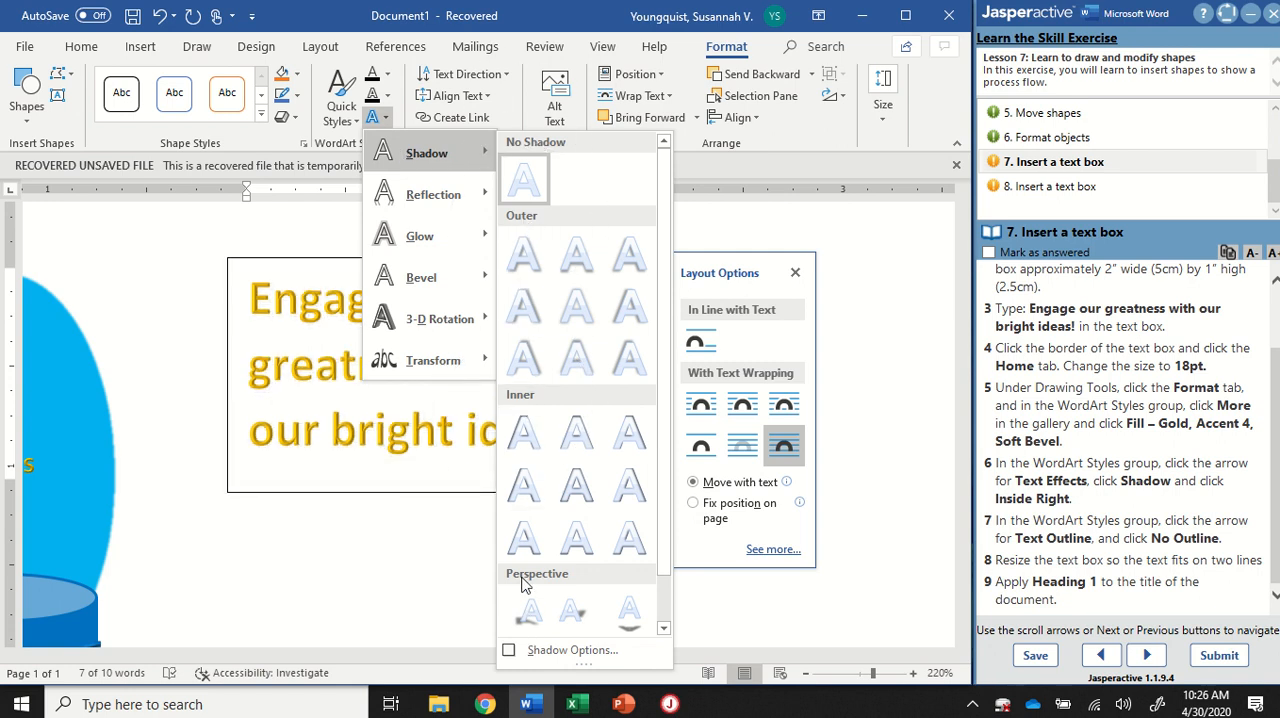
key("ctrl")
key("ctrl")
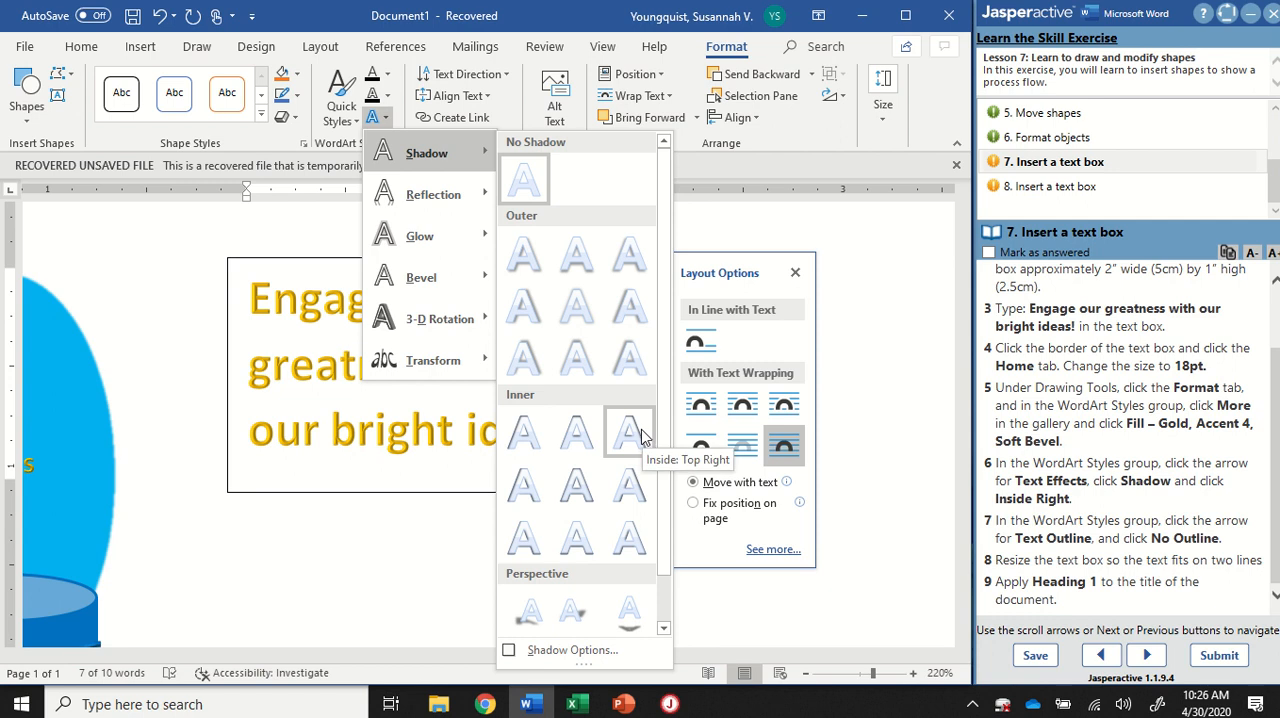
left_click(633, 488)
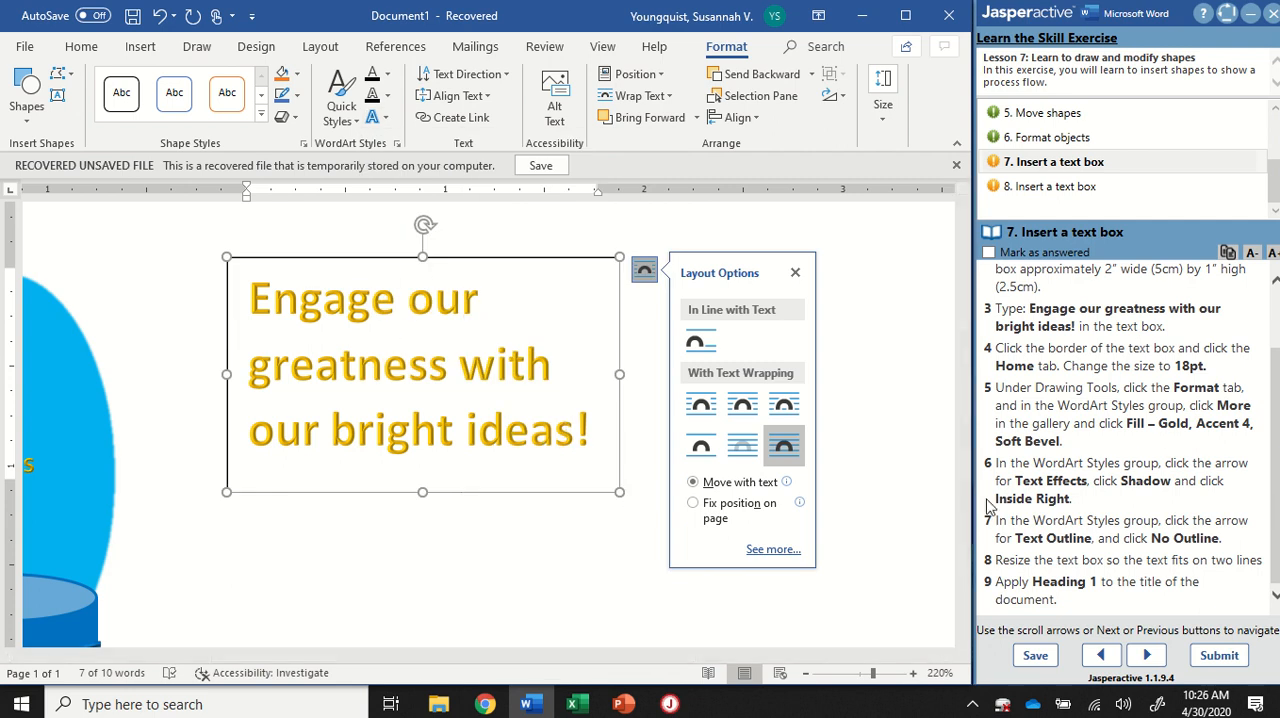
Step: Set the text outline to No Outline and resize the text box to about 2.5 by 0.8 inches, fitting its text on two lines
left_click(1017, 503)
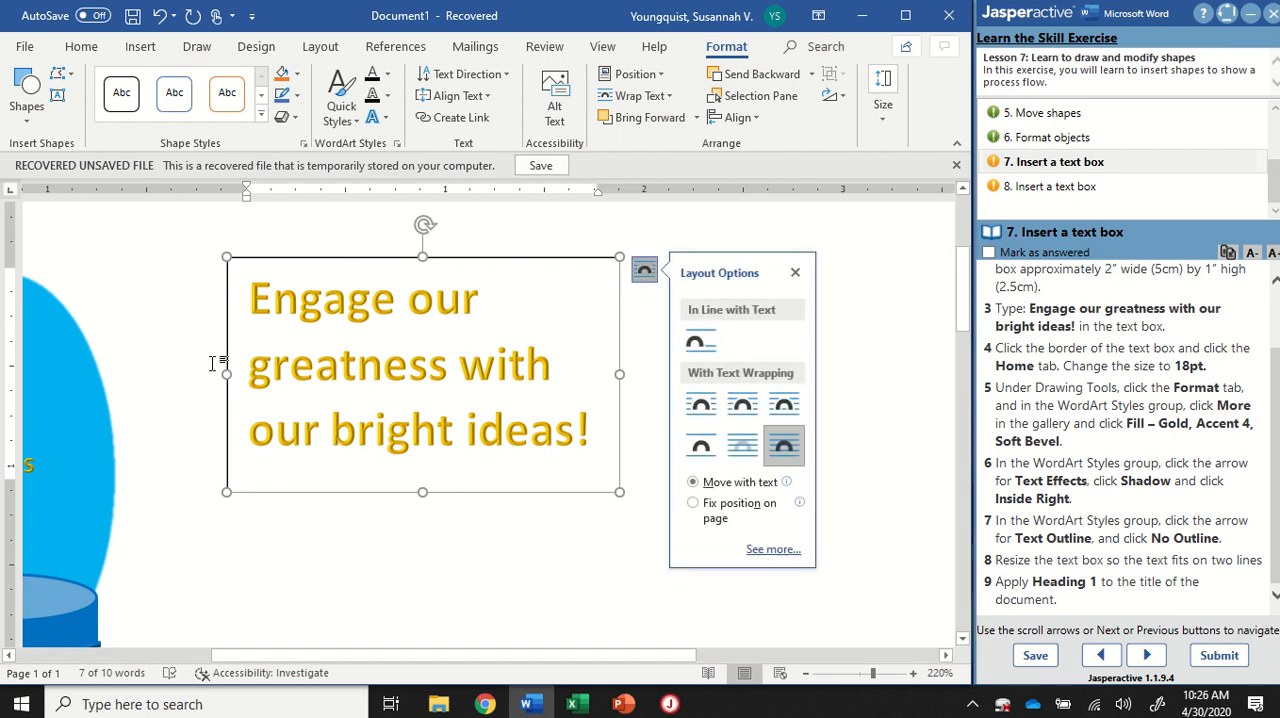
left_click(387, 96)
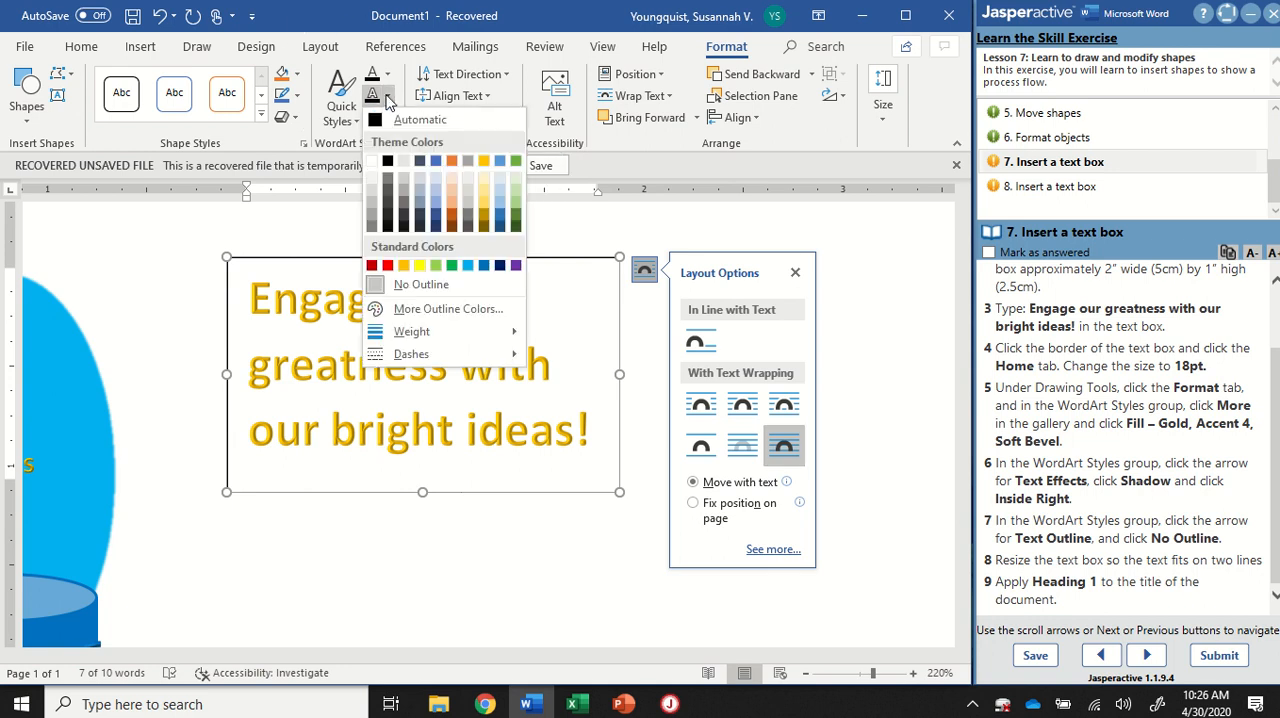
left_click(410, 288)
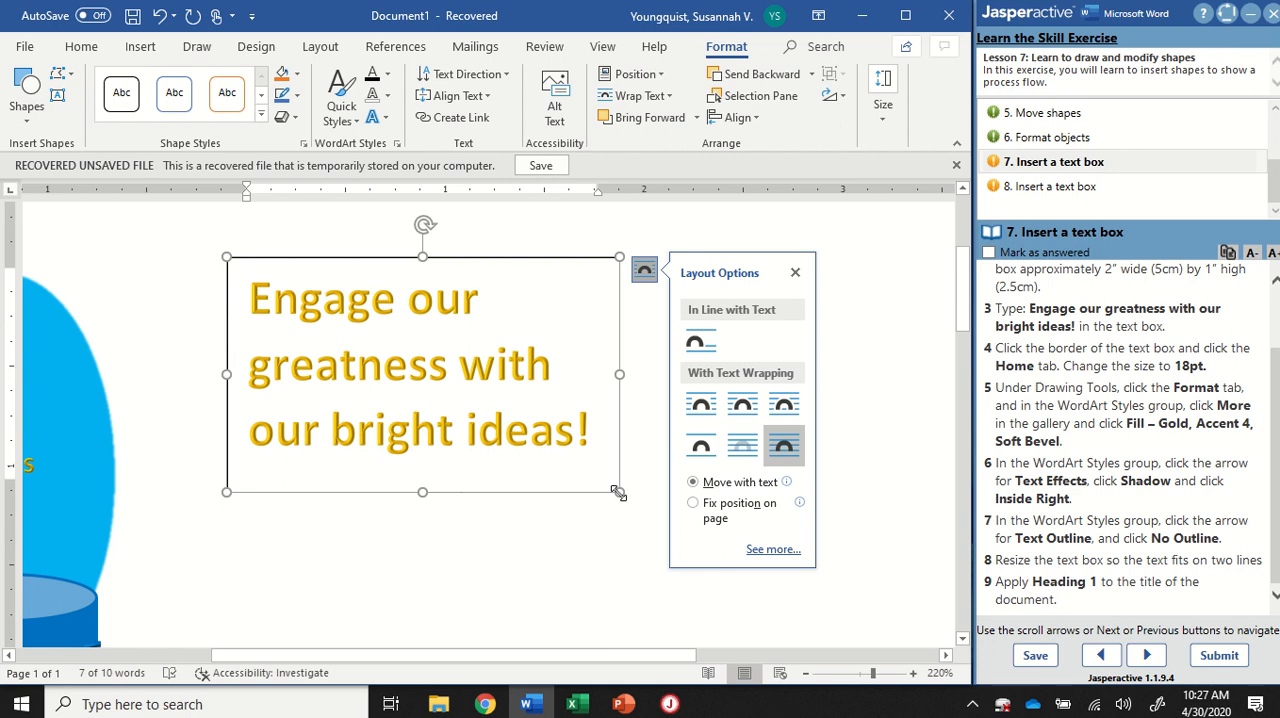
mouse_move(618, 492)
left_mouse_down()
mouse_move(674, 461)
mouse_move(737, 457)
mouse_move(708, 409)
mouse_move(729, 410)
left_mouse_up()
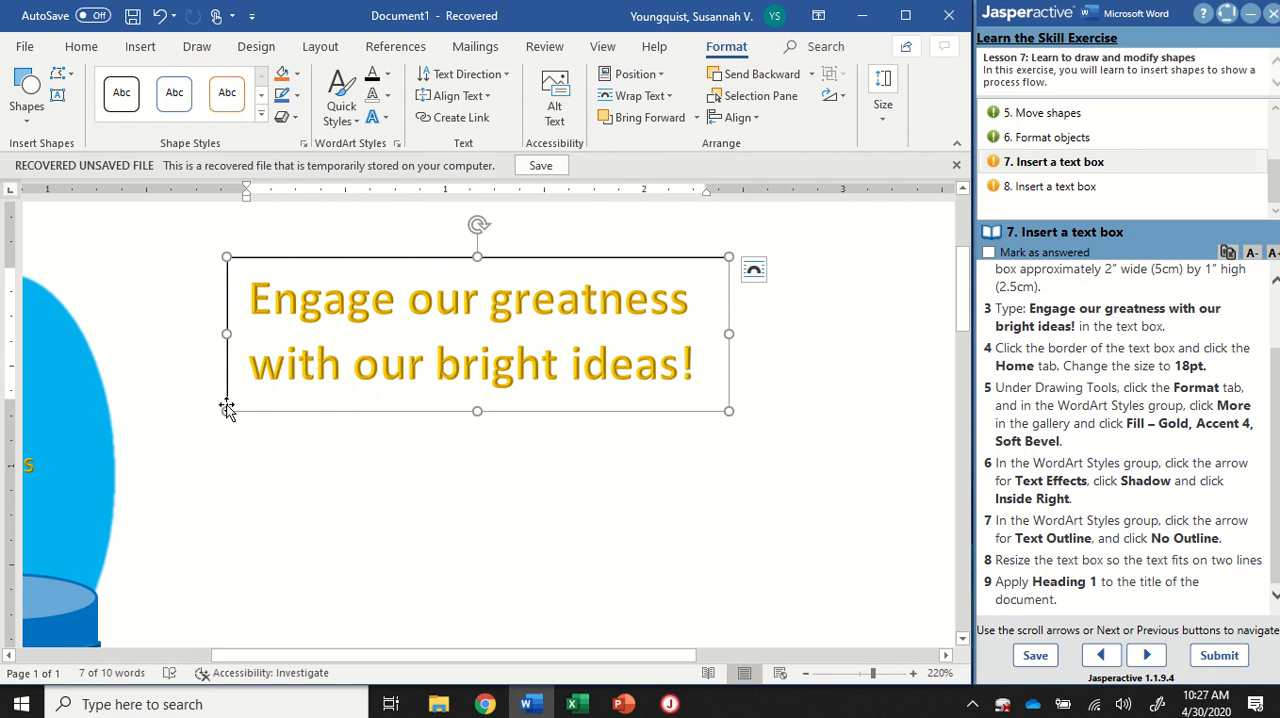
Step: Apply the Heading 1 style to the document title "Light Ideas"
scroll(226, 404, "down", 8, "ctrl")
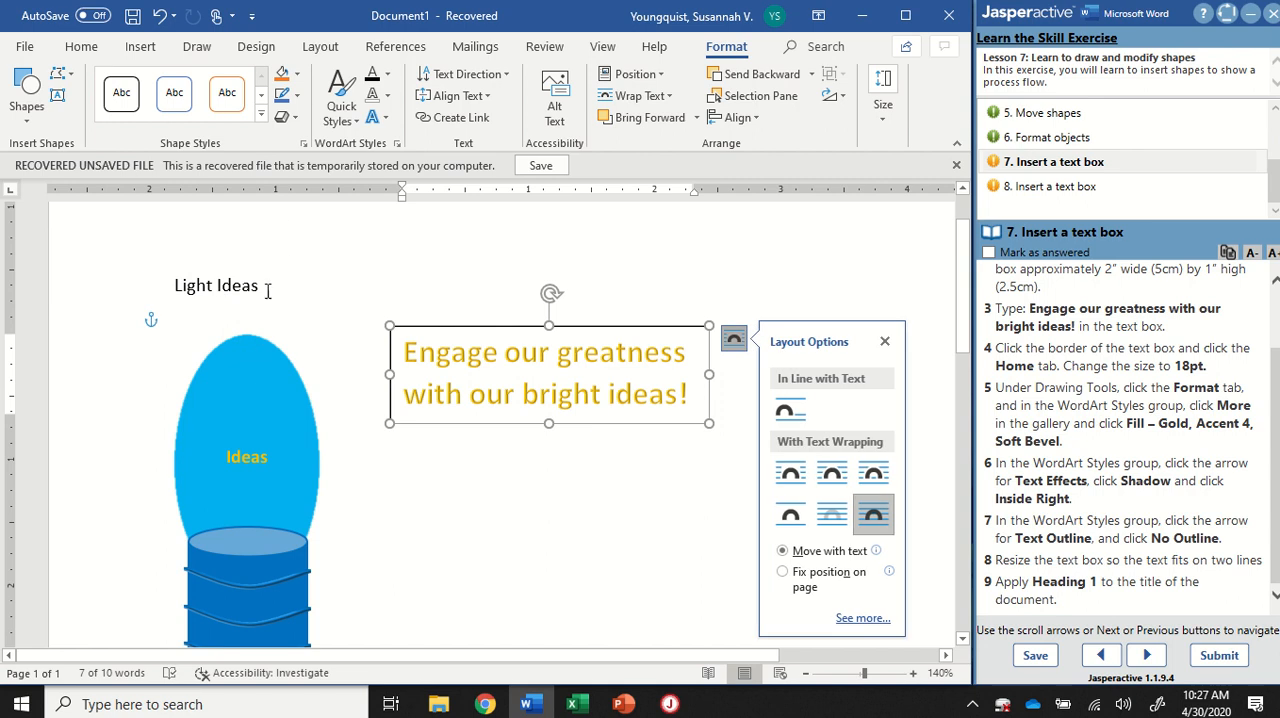
left_click(268, 287)
left_click_drag(262, 287, 129, 287)
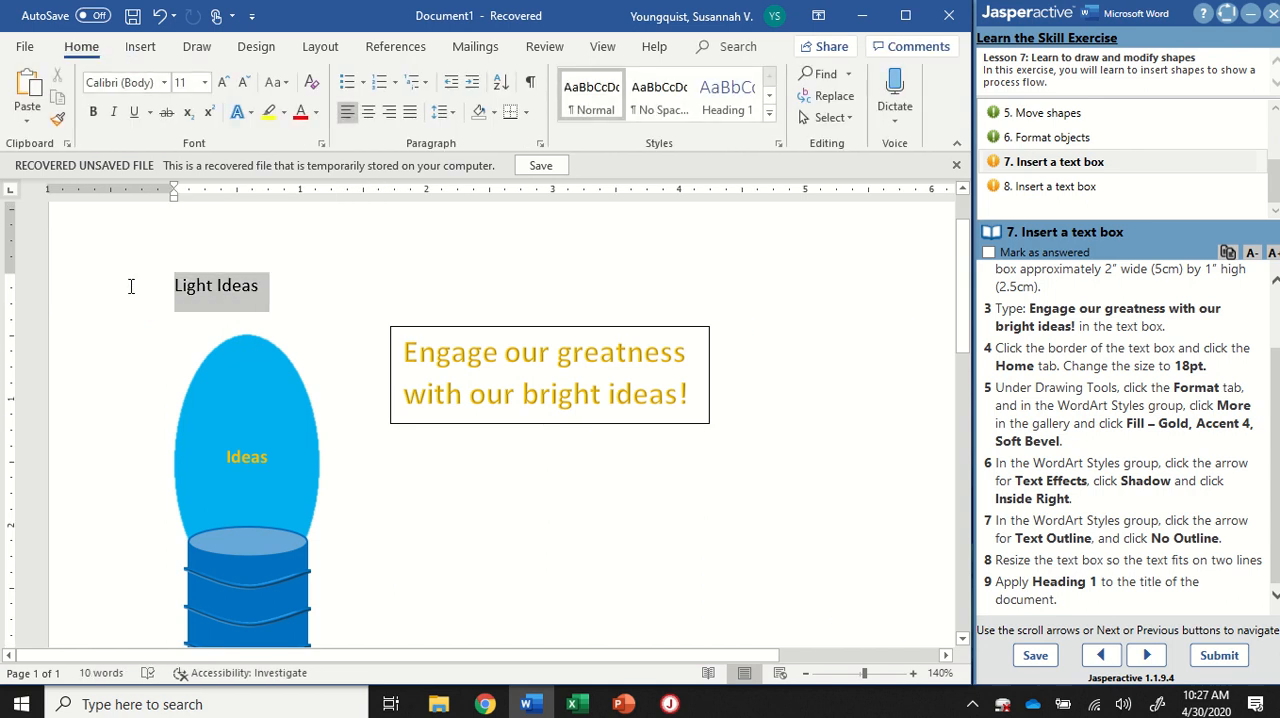
left_click(223, 289)
left_click(184, 287)
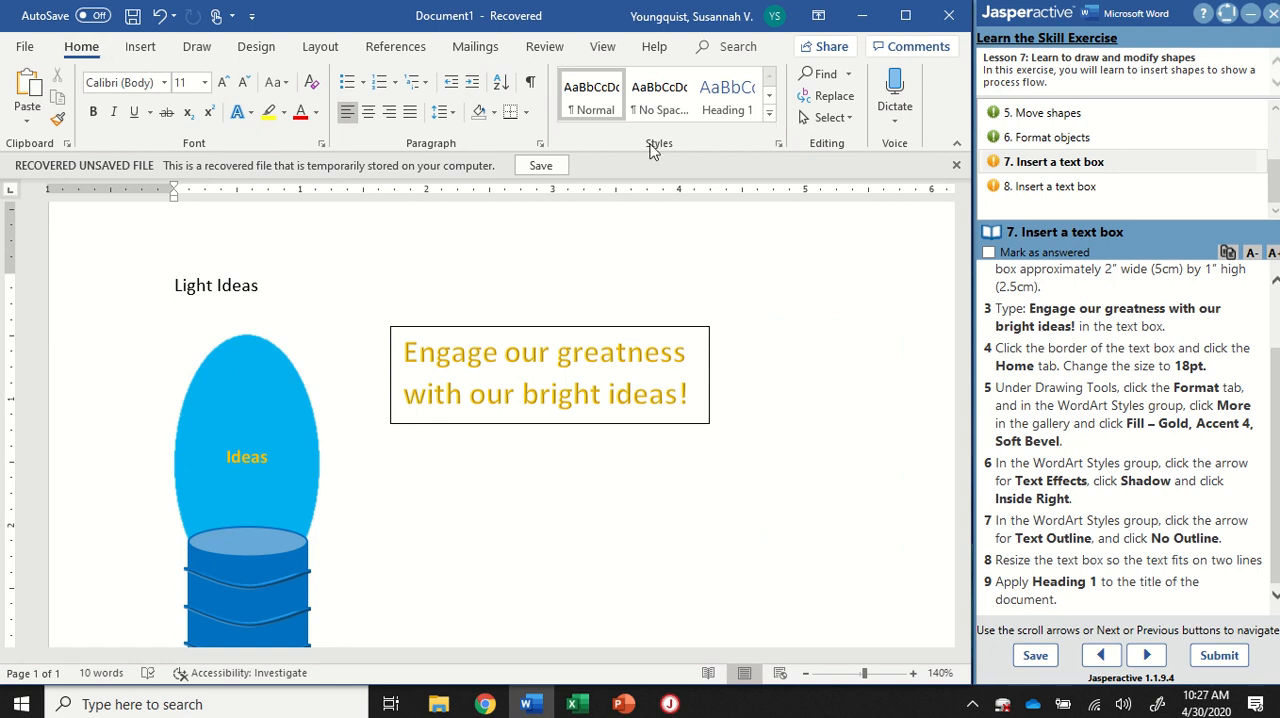
left_click(740, 102)
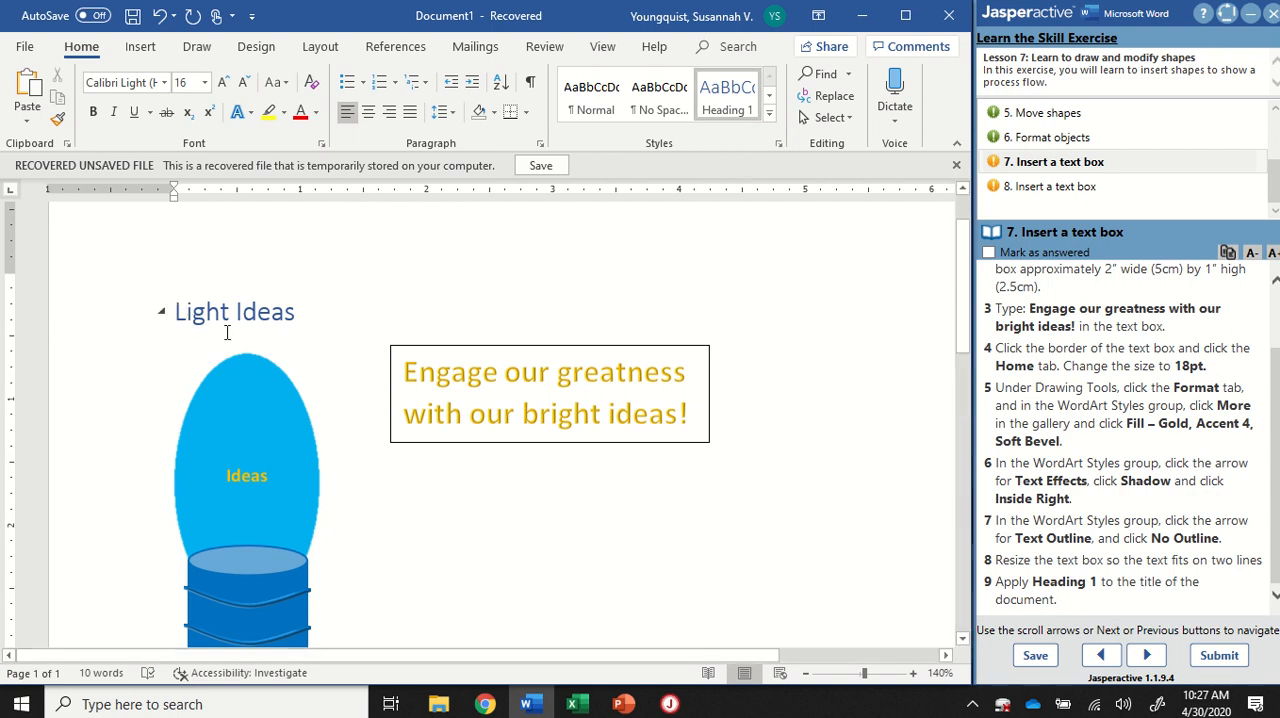
Step: Mark exercise task 7 as answered and open task 8, "Insert a text box"
left_click(989, 254)
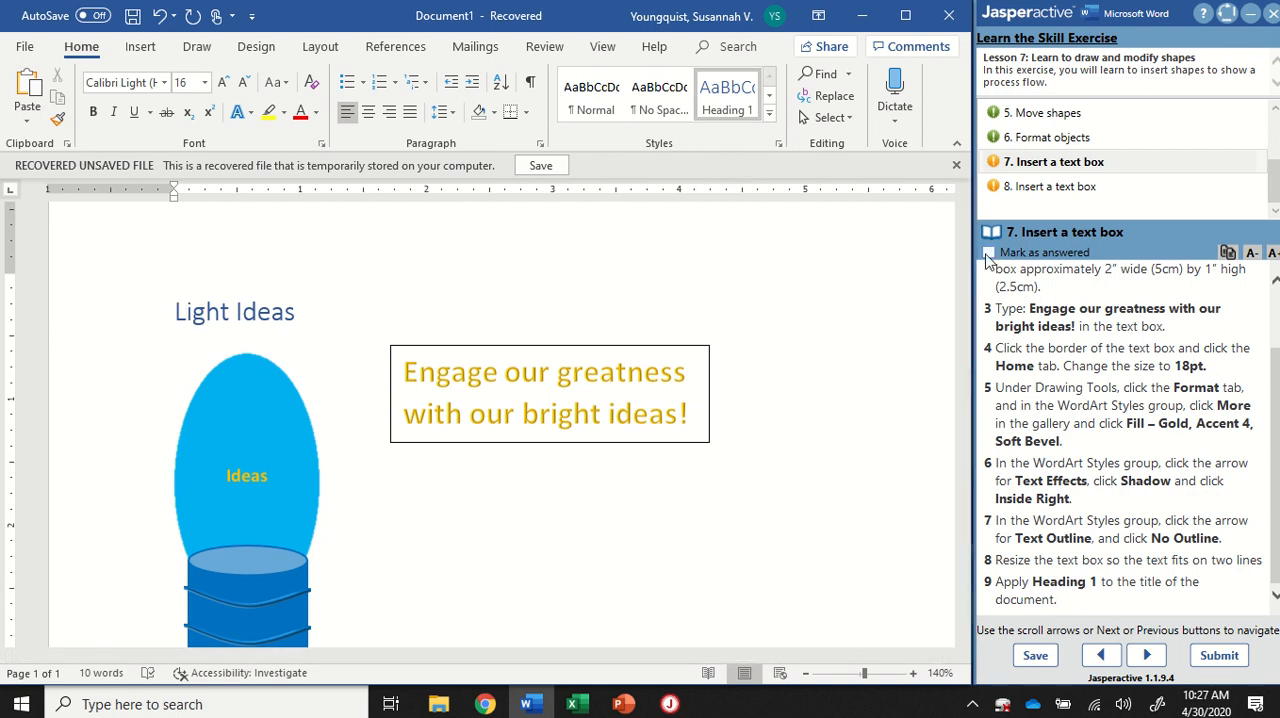
left_click(1055, 192)
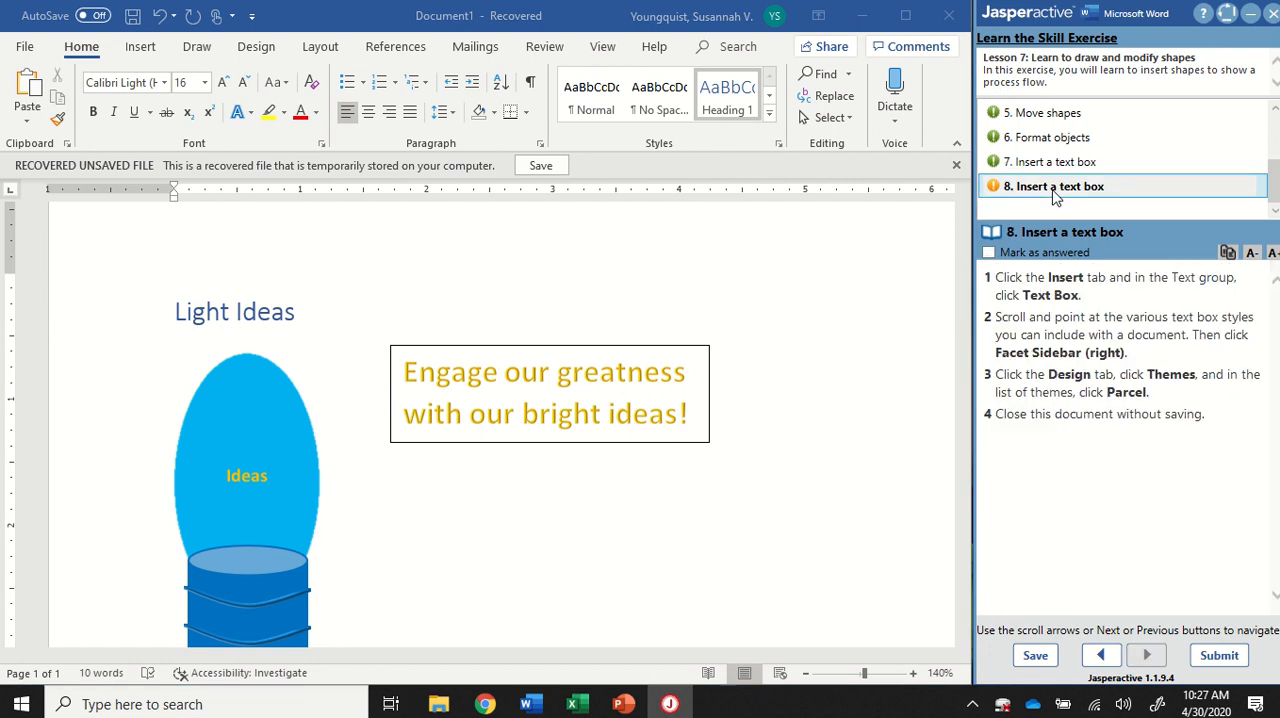